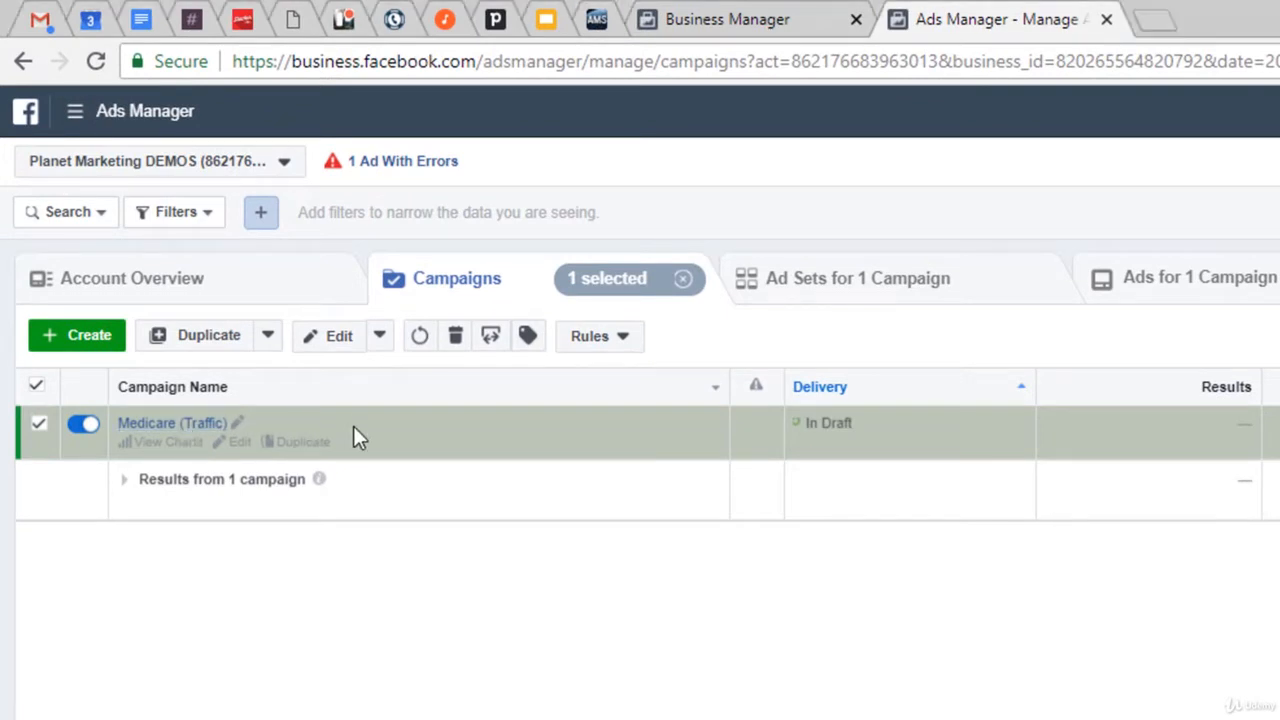
# Step: Select the Medicare campaign's ad set and open it for editing
pyautogui.click(862, 292)
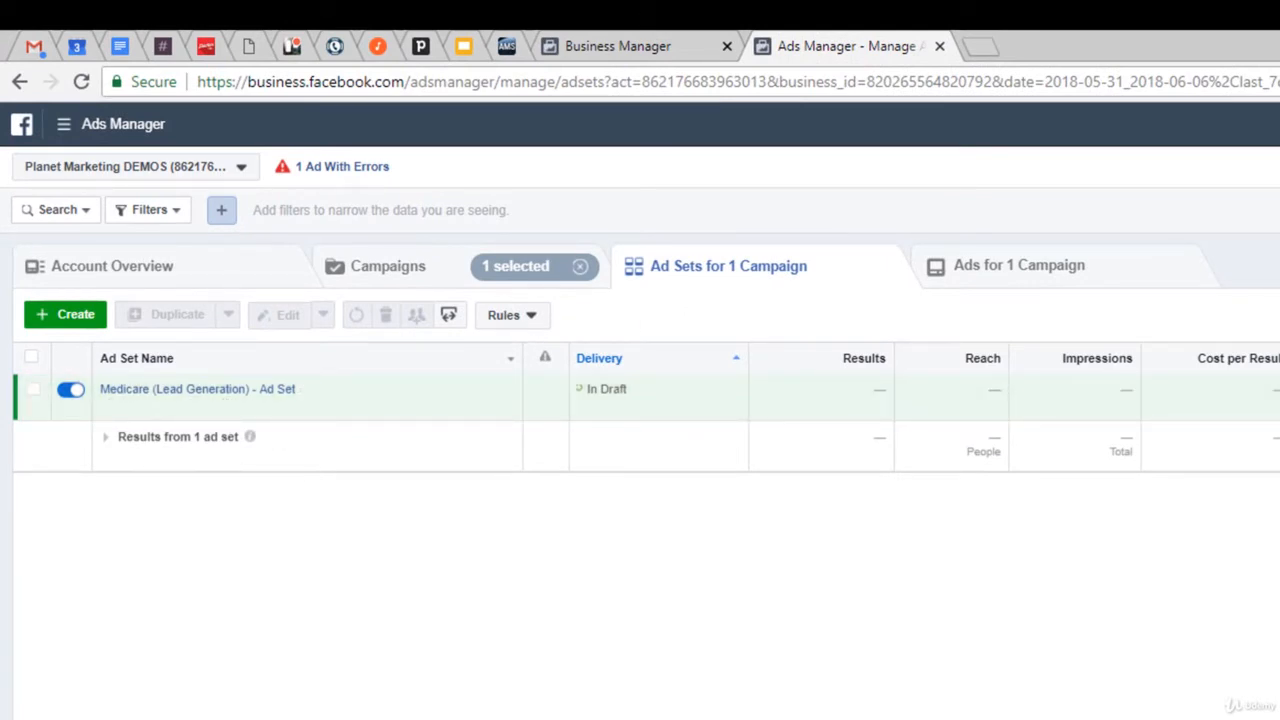
pyautogui.click(386, 280)
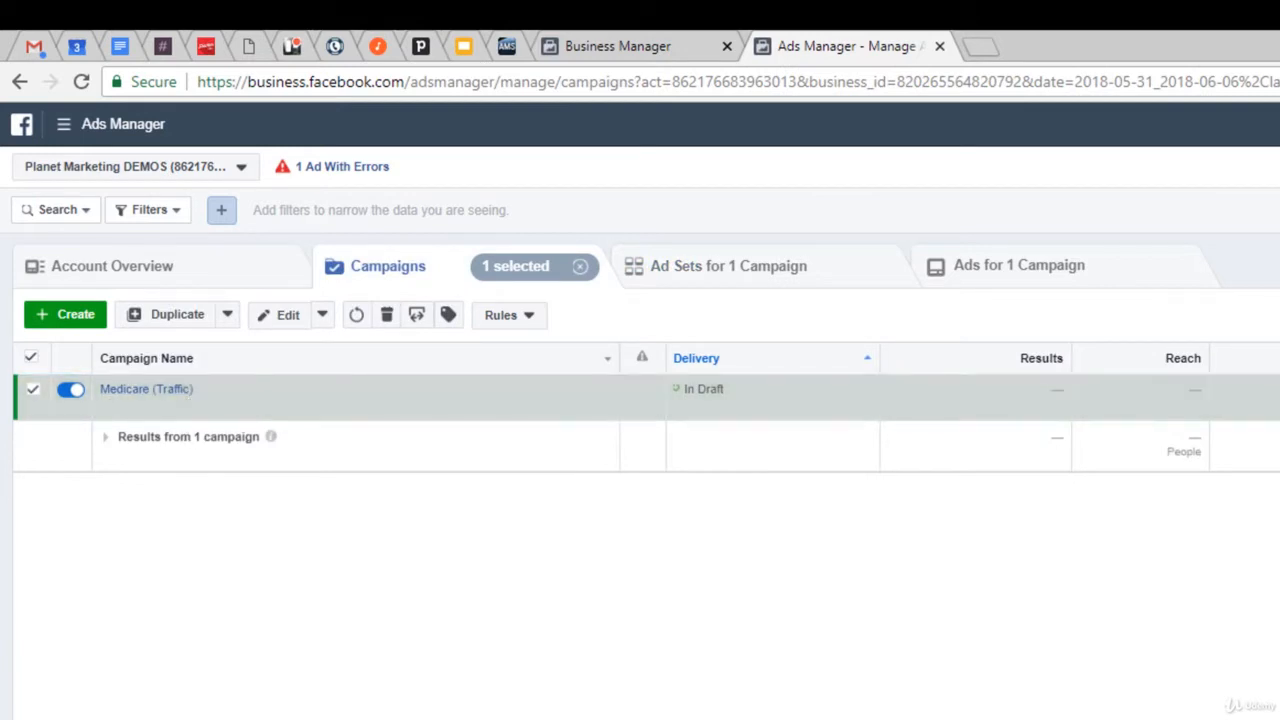
pyautogui.click(774, 274)
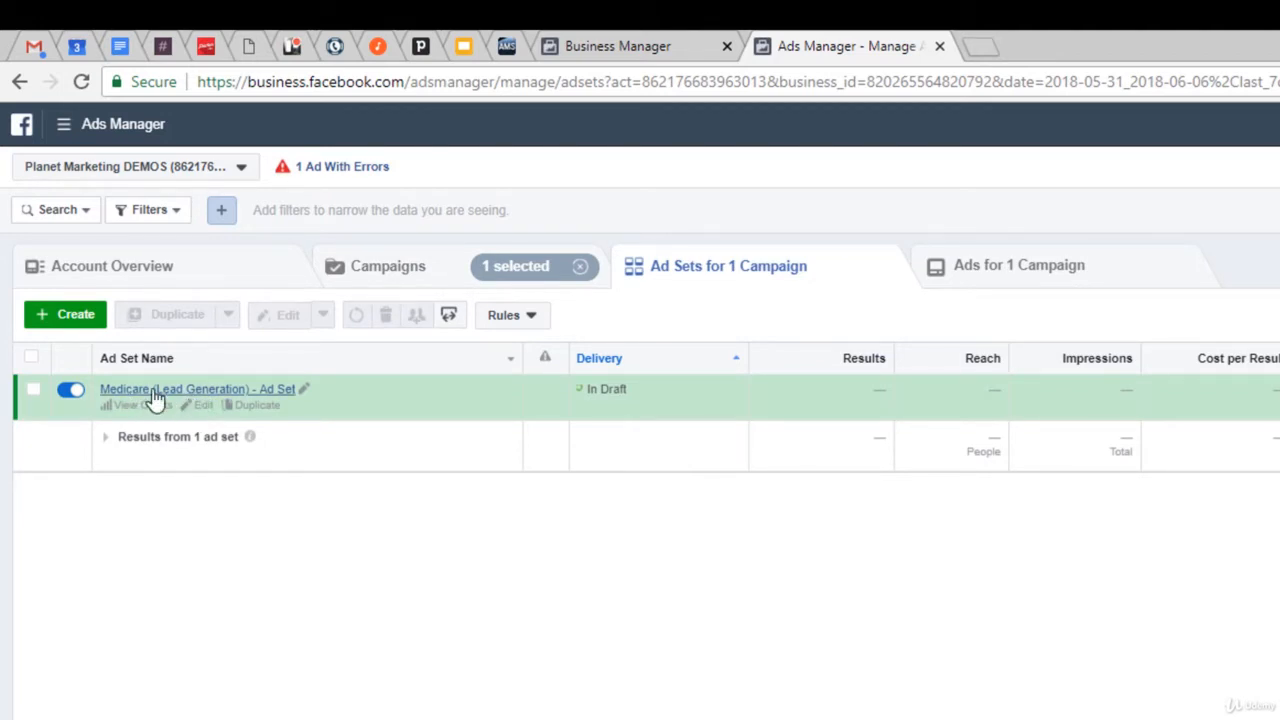
pyautogui.click(401, 402)
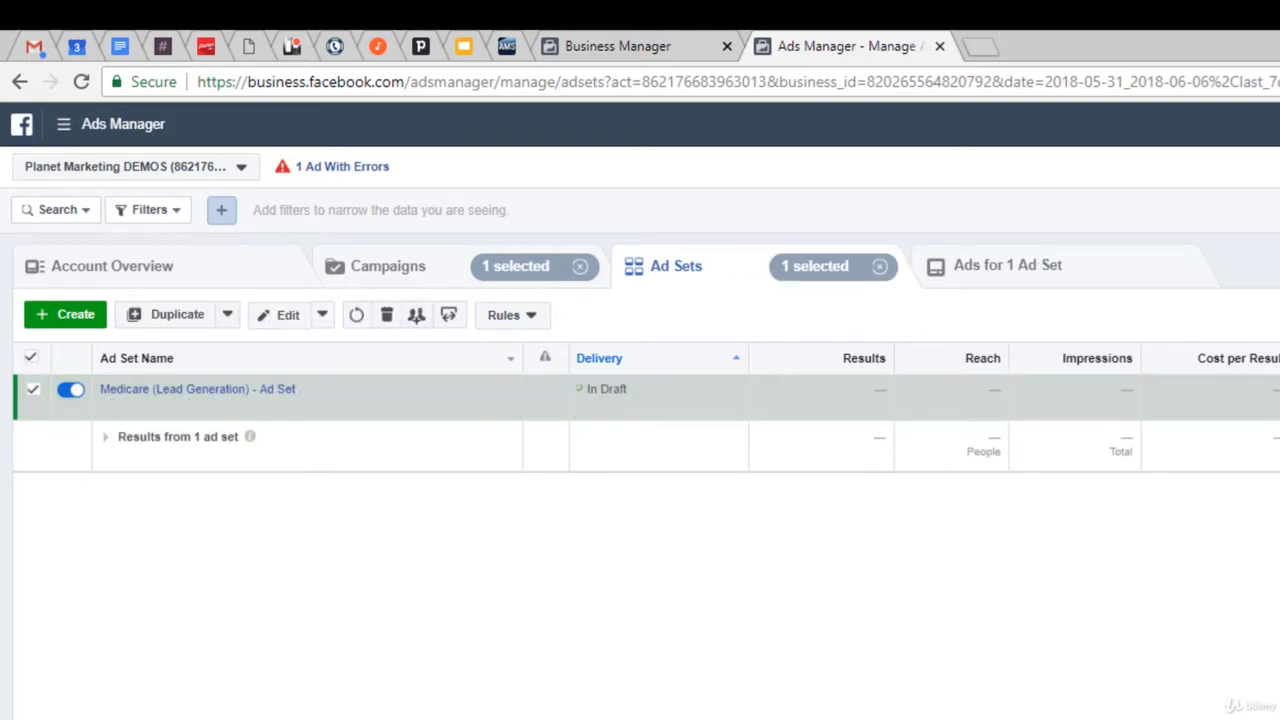
pyautogui.click(1266, 136)
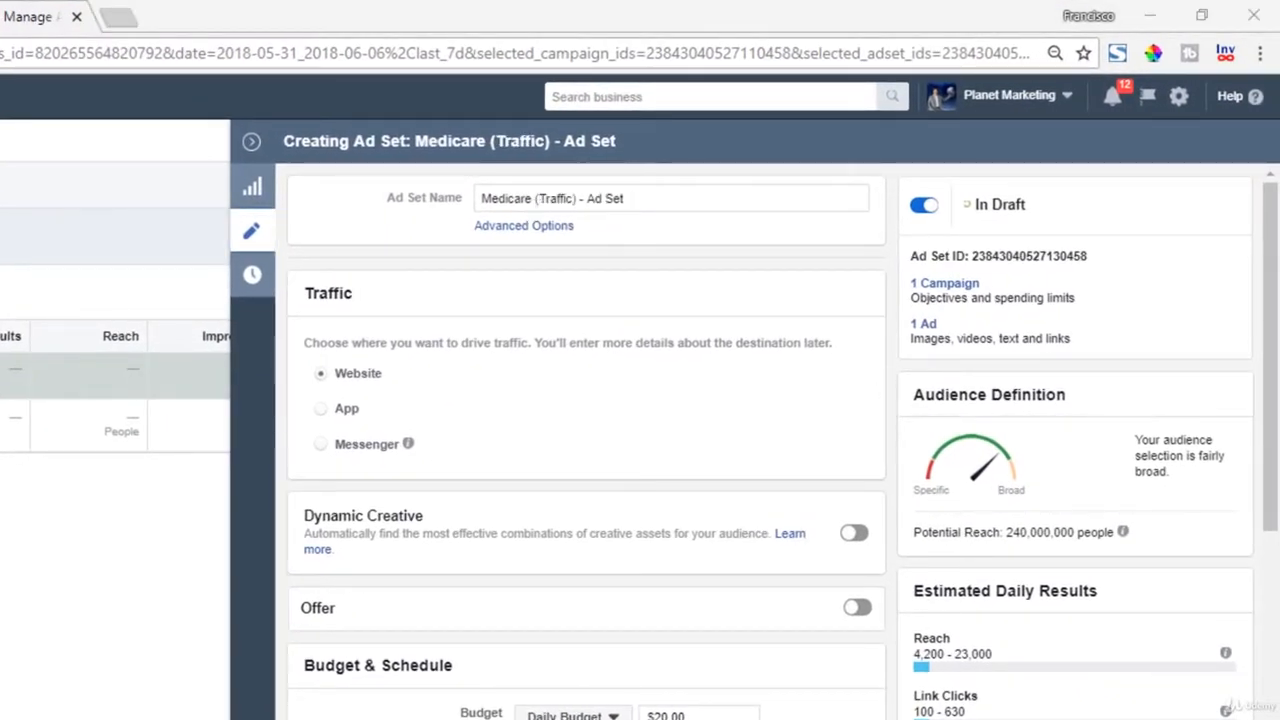
# Step: Review the ad set's name, traffic destination, Dynamic Creative, Offer and Budget & Schedule settings
pyautogui.doubleClick(553, 198)
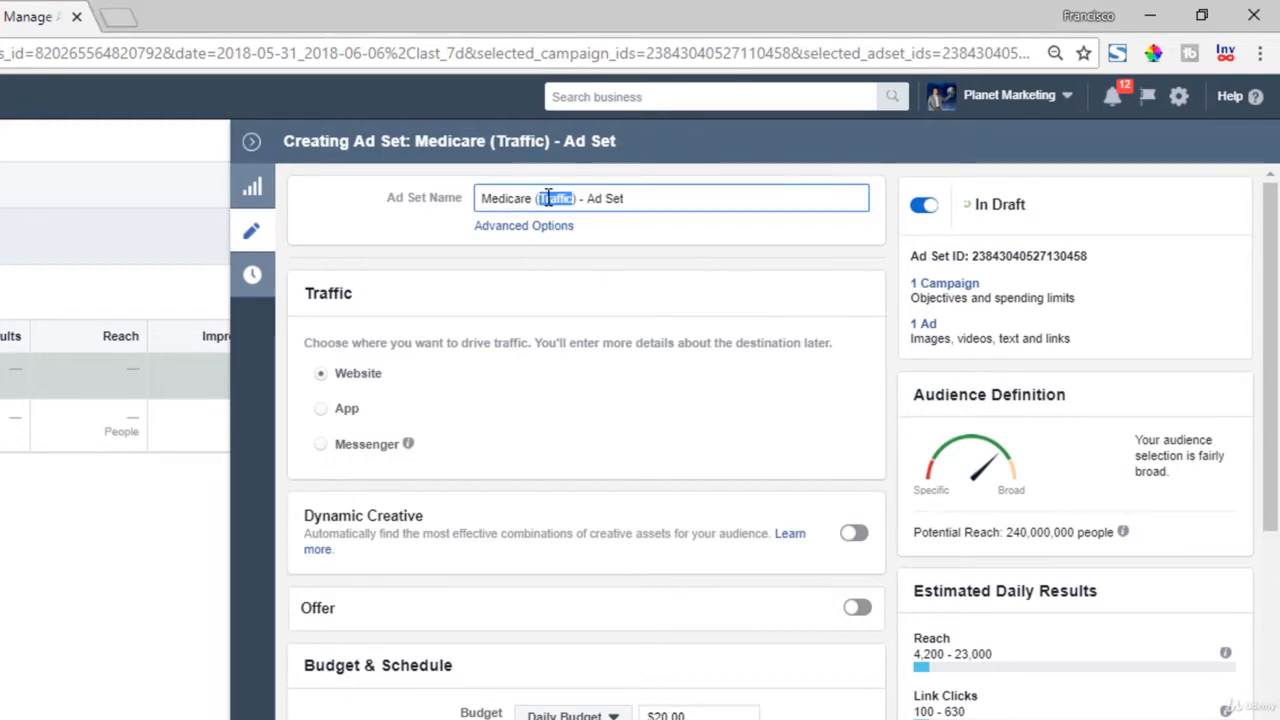
pyautogui.click(547, 297)
pyautogui.middleClick(466, 316)
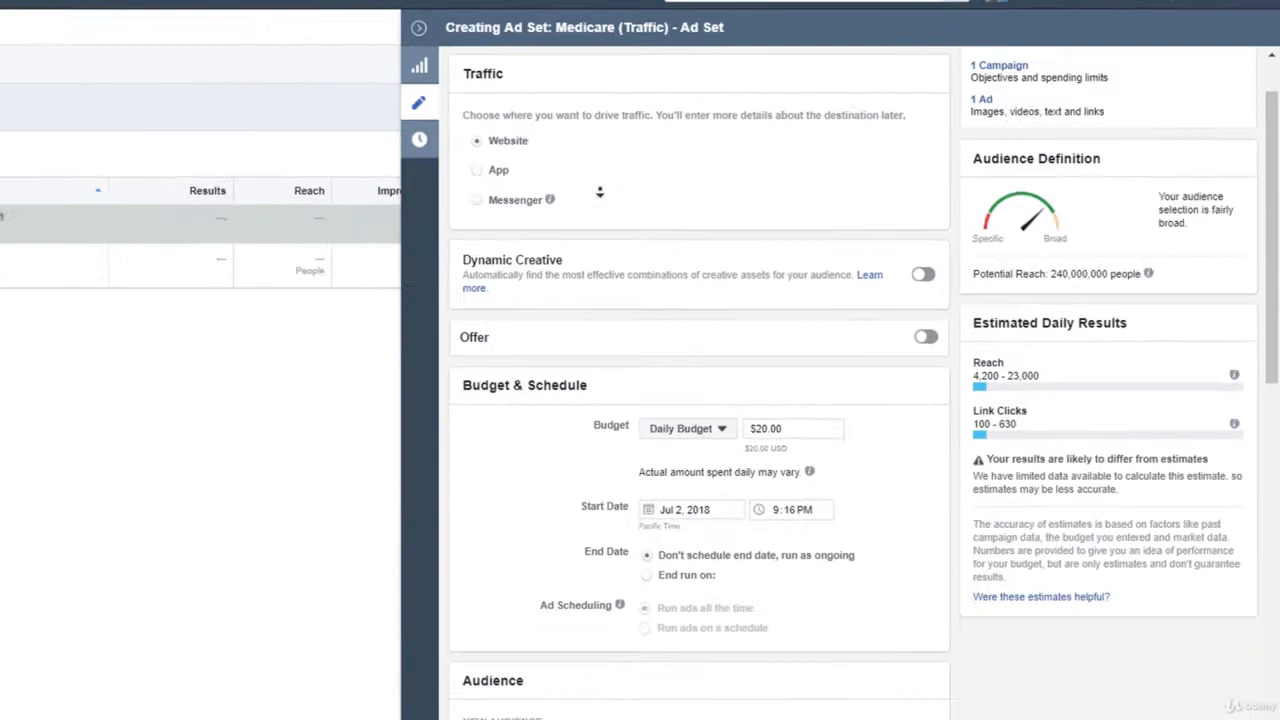
pyautogui.middleClick(467, 342)
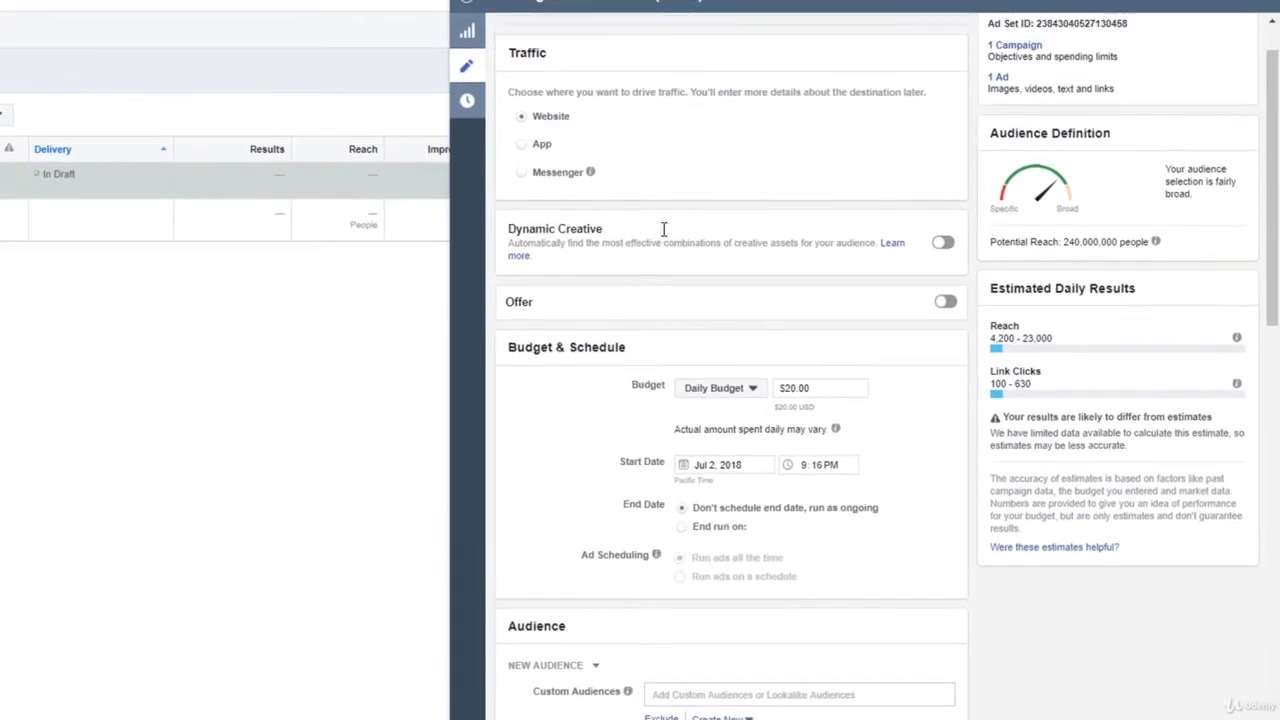
pyautogui.scroll(2, 501, 435)
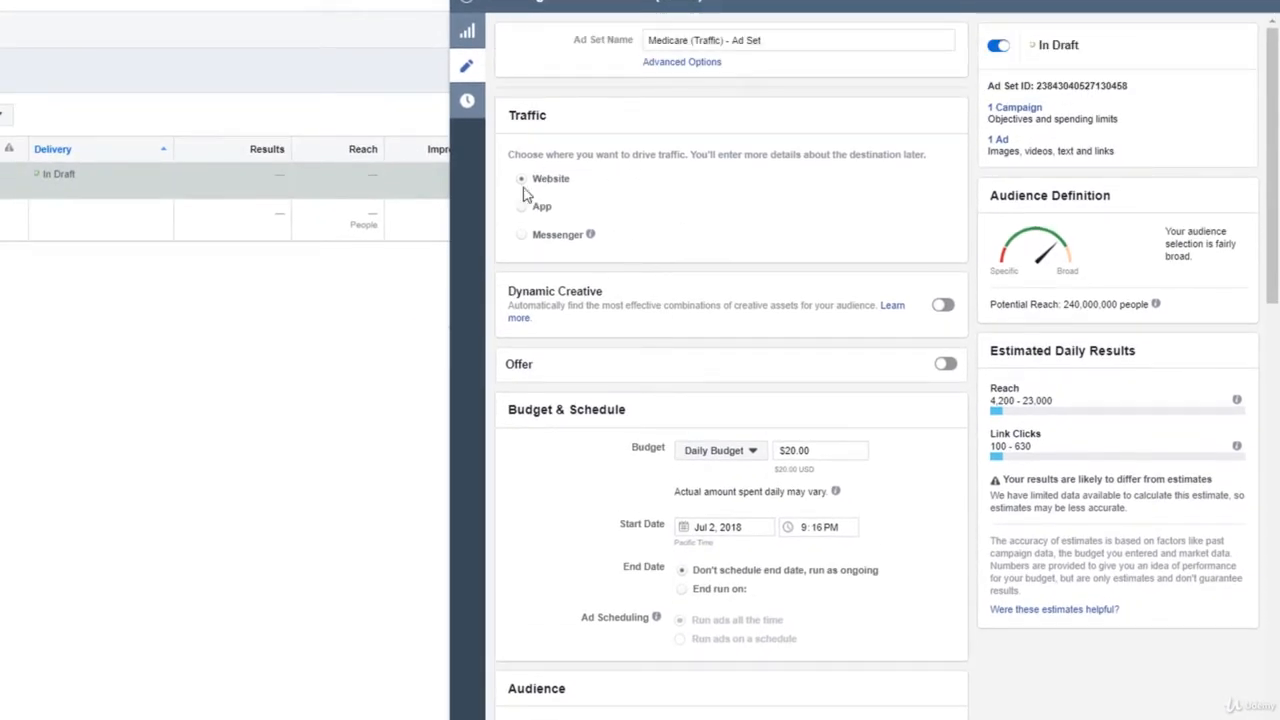
pyautogui.middleClick(647, 236)
pyautogui.middleClick(647, 241)
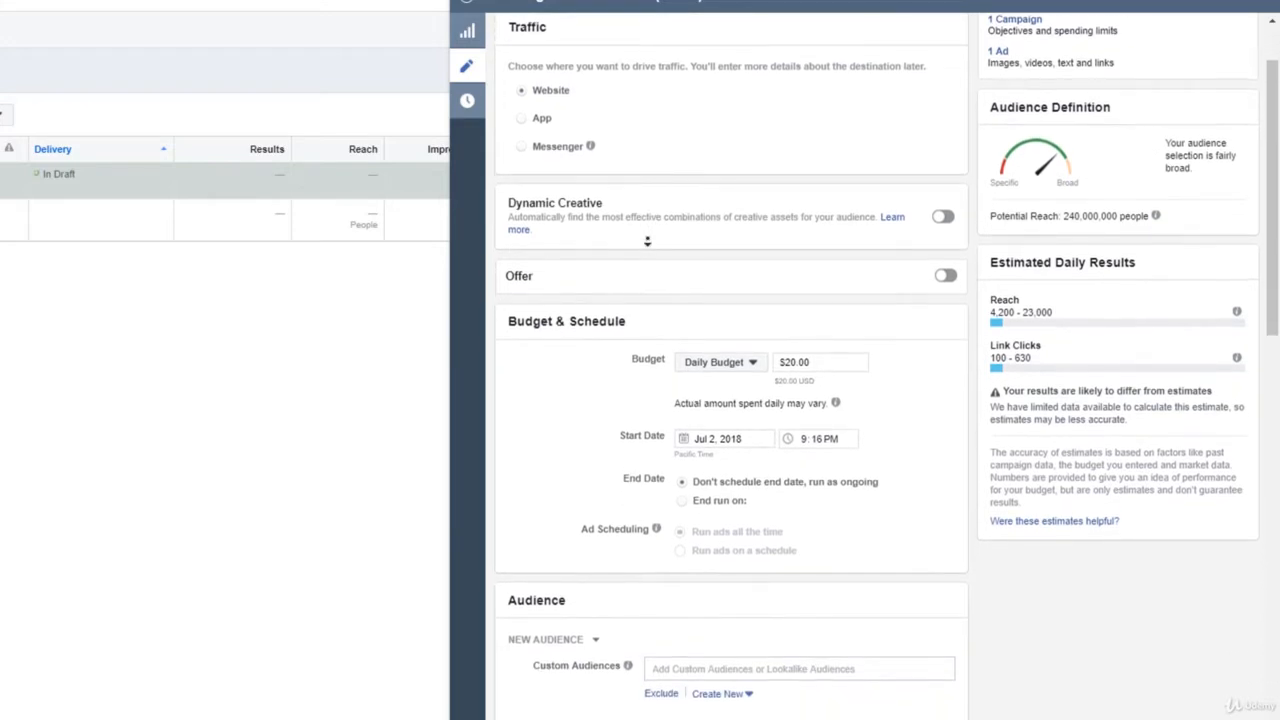
pyautogui.doubleClick(519, 279)
pyautogui.middleClick(560, 372)
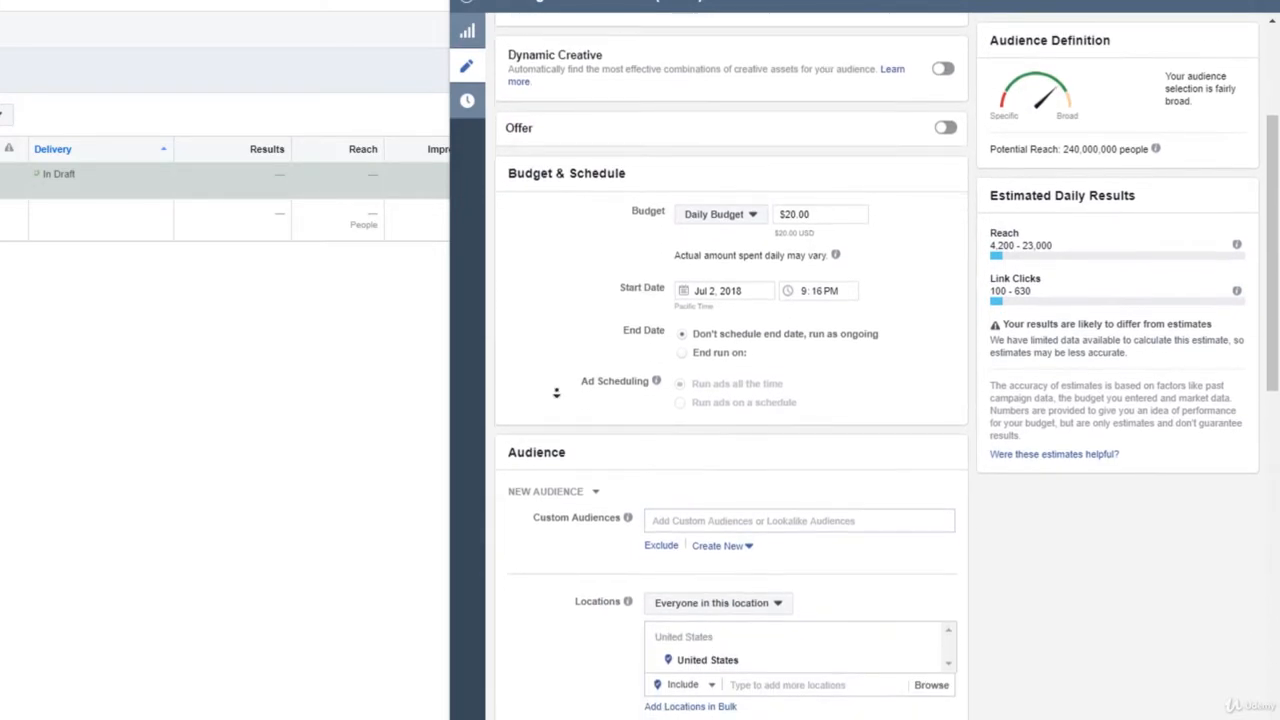
pyautogui.middleClick(557, 392)
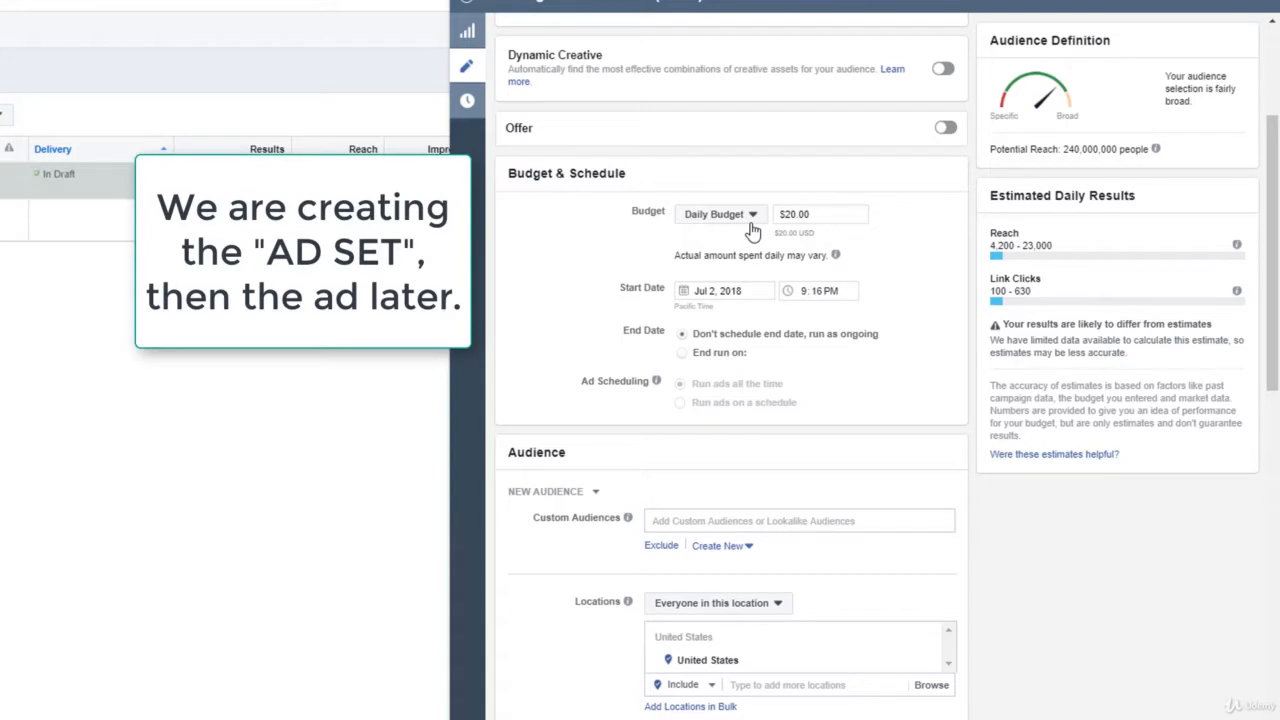
pyautogui.scroll(-1, 722, 262)
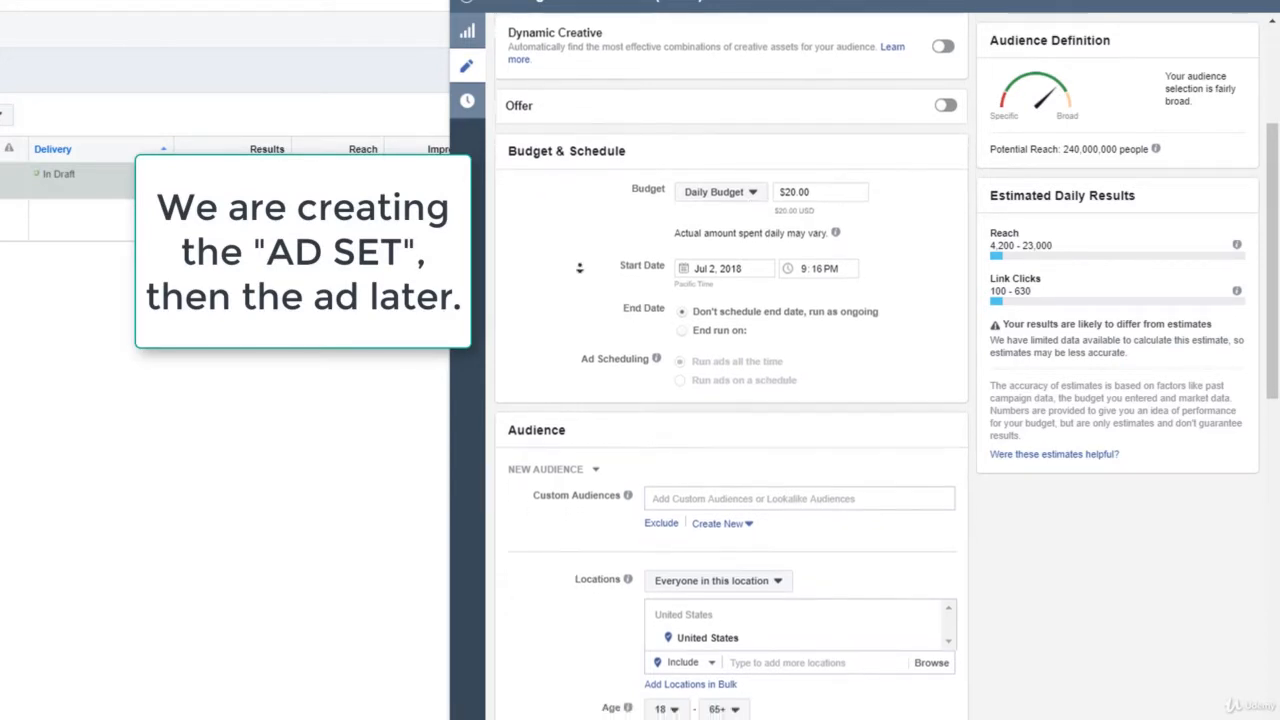
# Step: Check the start date calendar and try the scheduled end date option, returning the ad set to an ongoing run
pyautogui.click(726, 246)
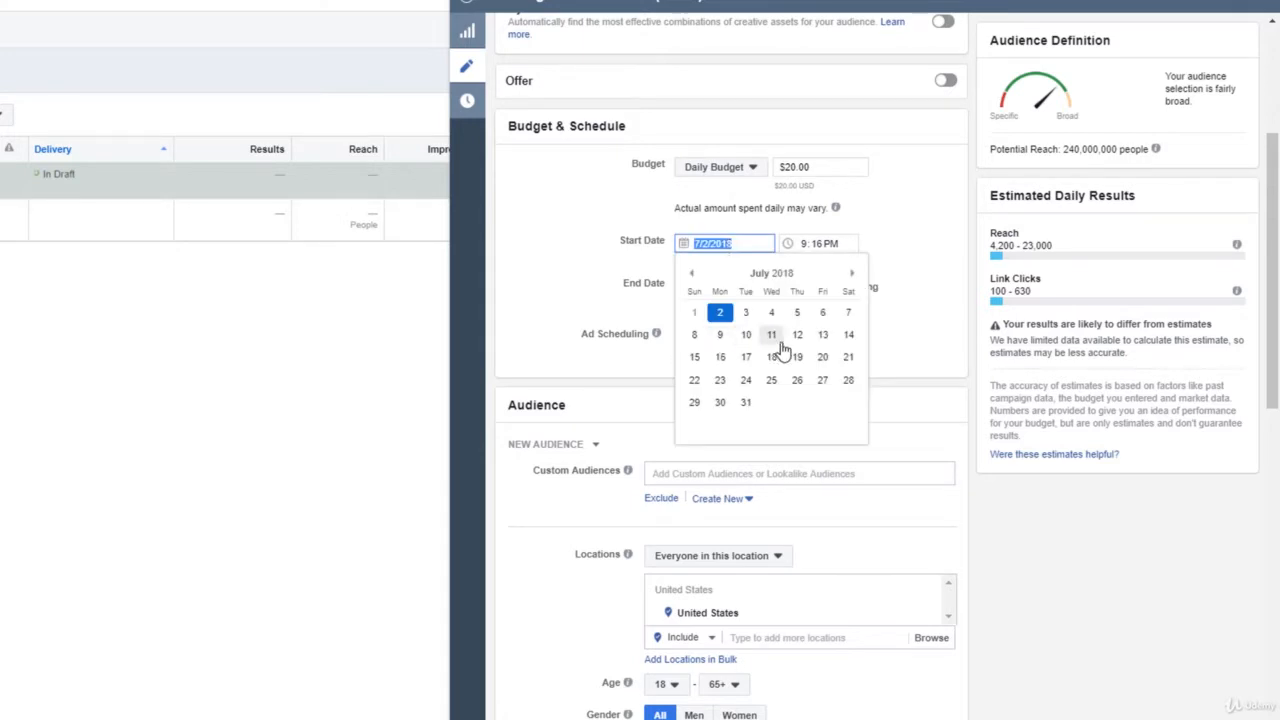
pyautogui.click(587, 334)
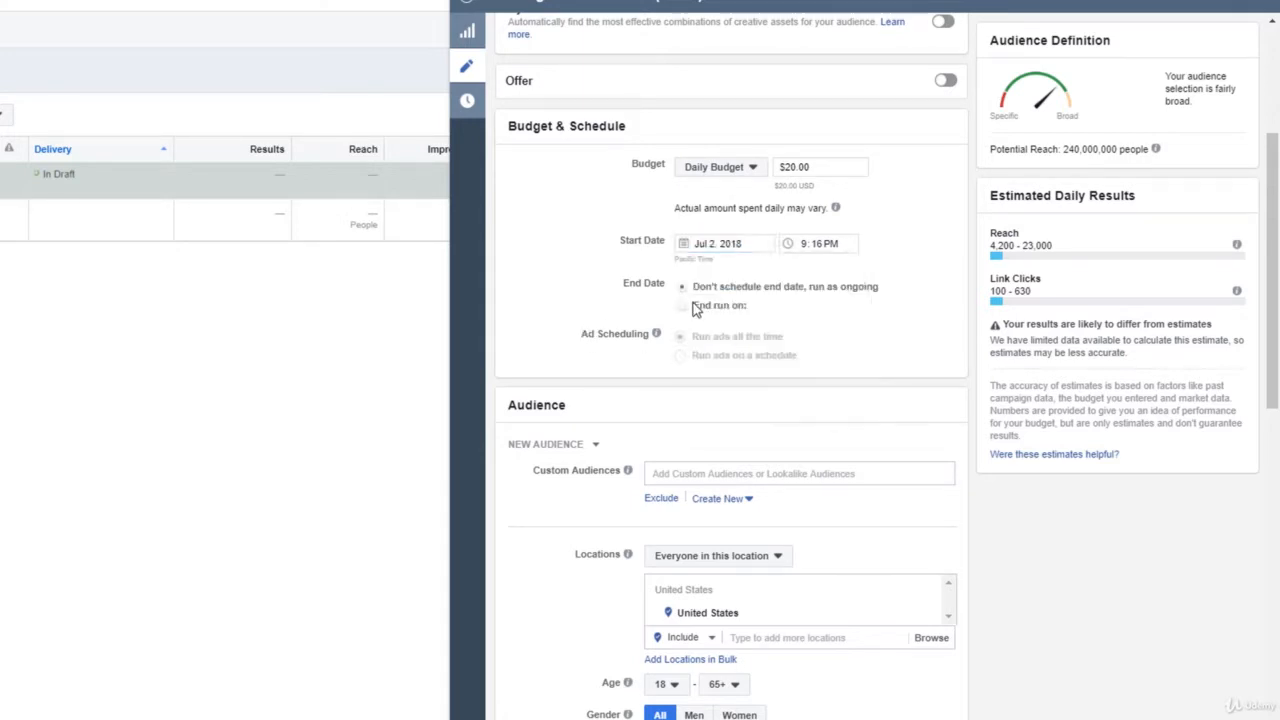
pyautogui.click(682, 306)
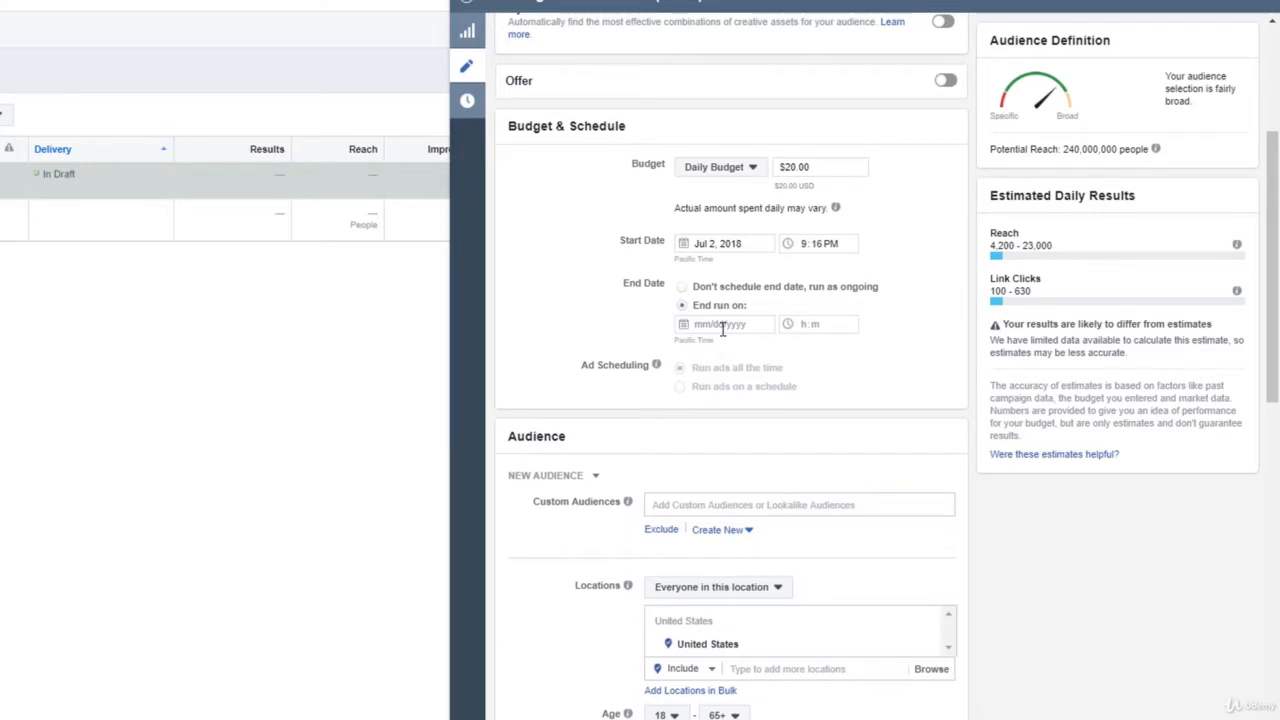
pyautogui.click(684, 288)
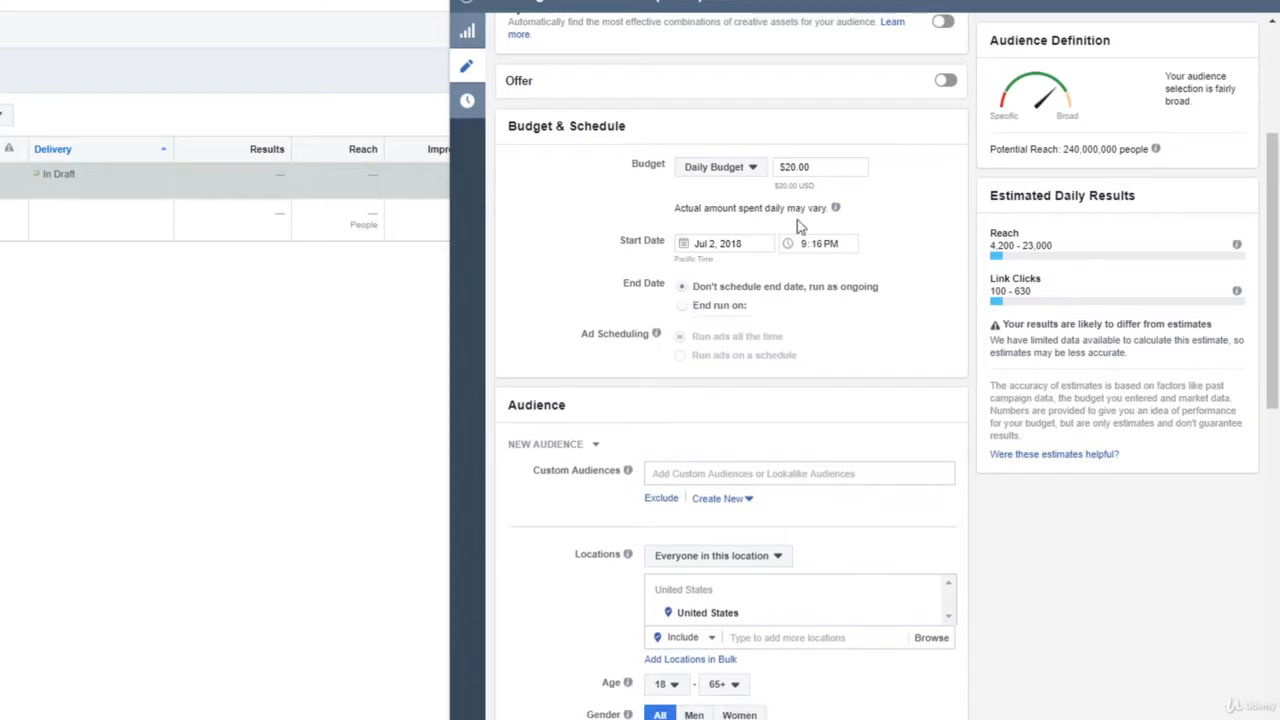
# Step: Examine the ad set's daily budget amount and the custom and lookalike audiences available to it
pyautogui.moveTo(778, 188); pyautogui.dragTo(822, 193)
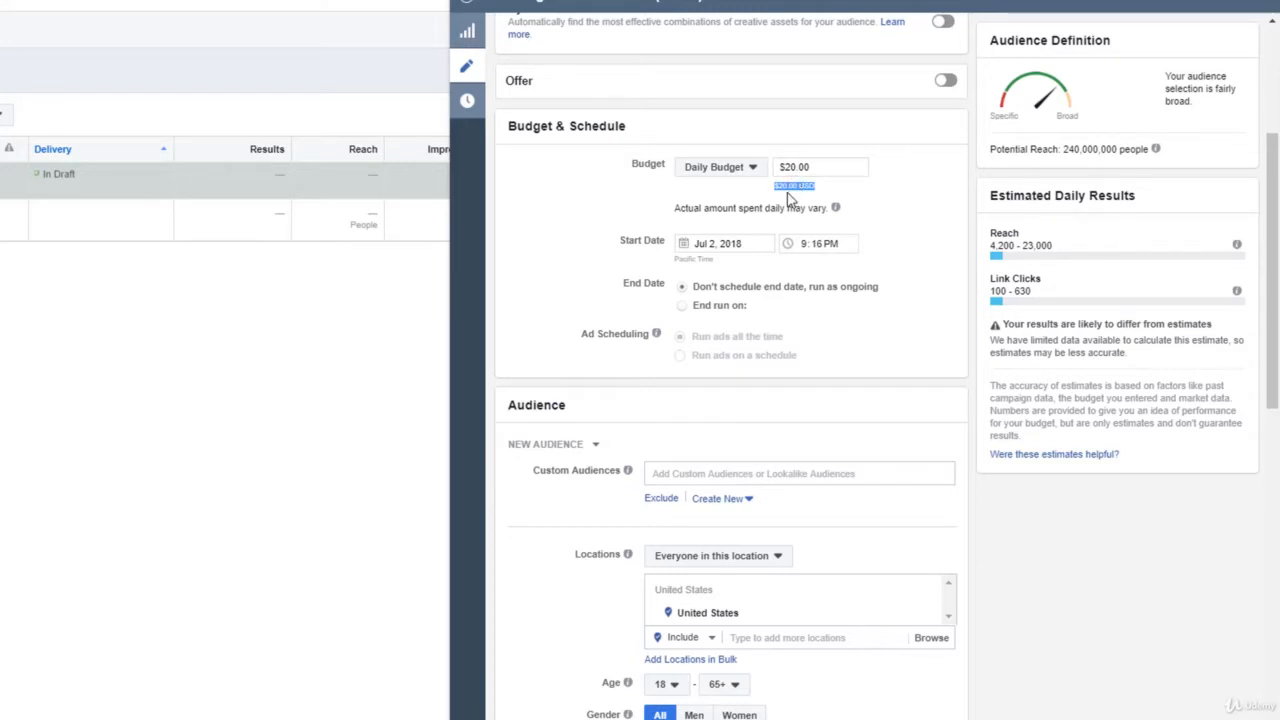
pyautogui.click(790, 198)
pyautogui.scroll(-2, 585, 235)
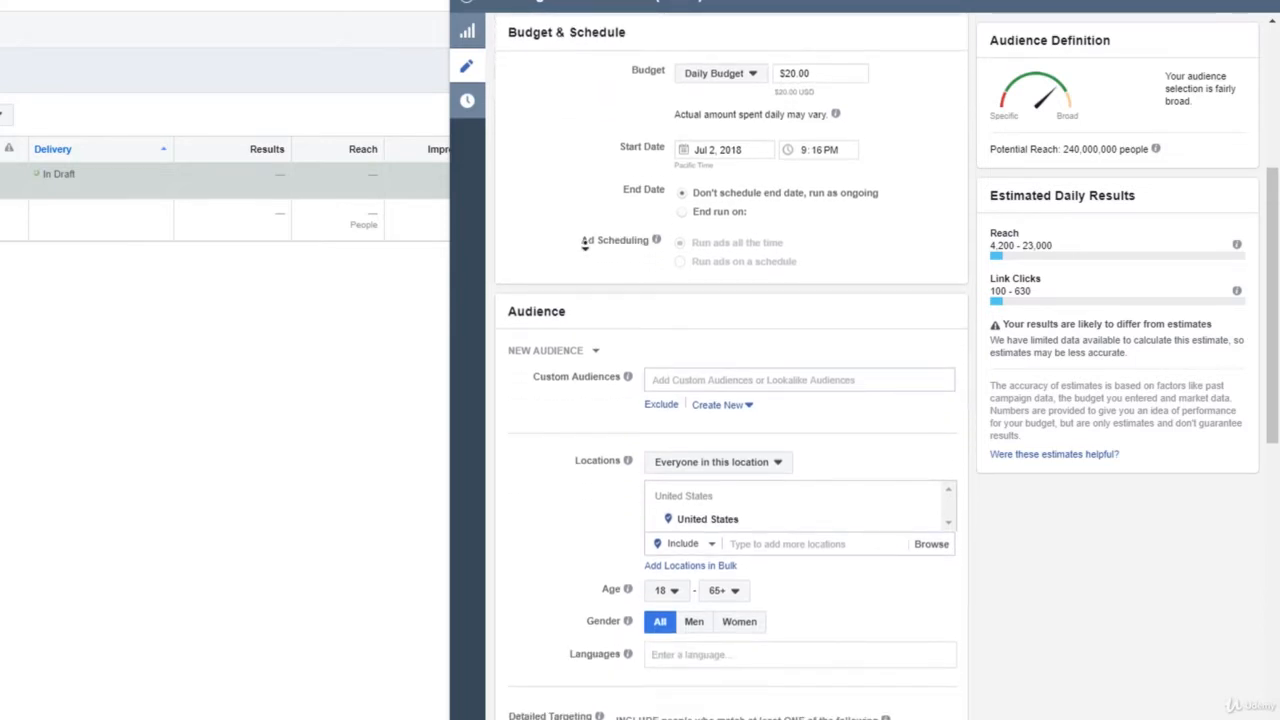
pyautogui.tripleClick(804, 73)
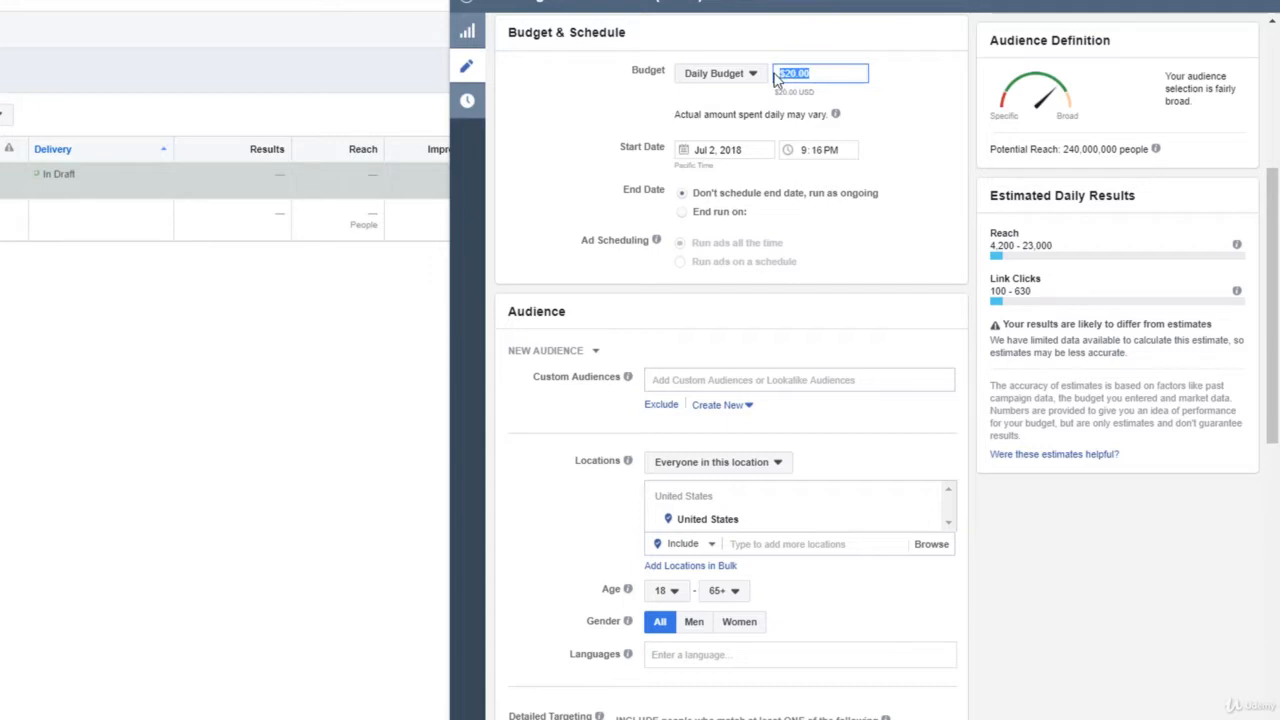
pyautogui.middleClick(587, 224)
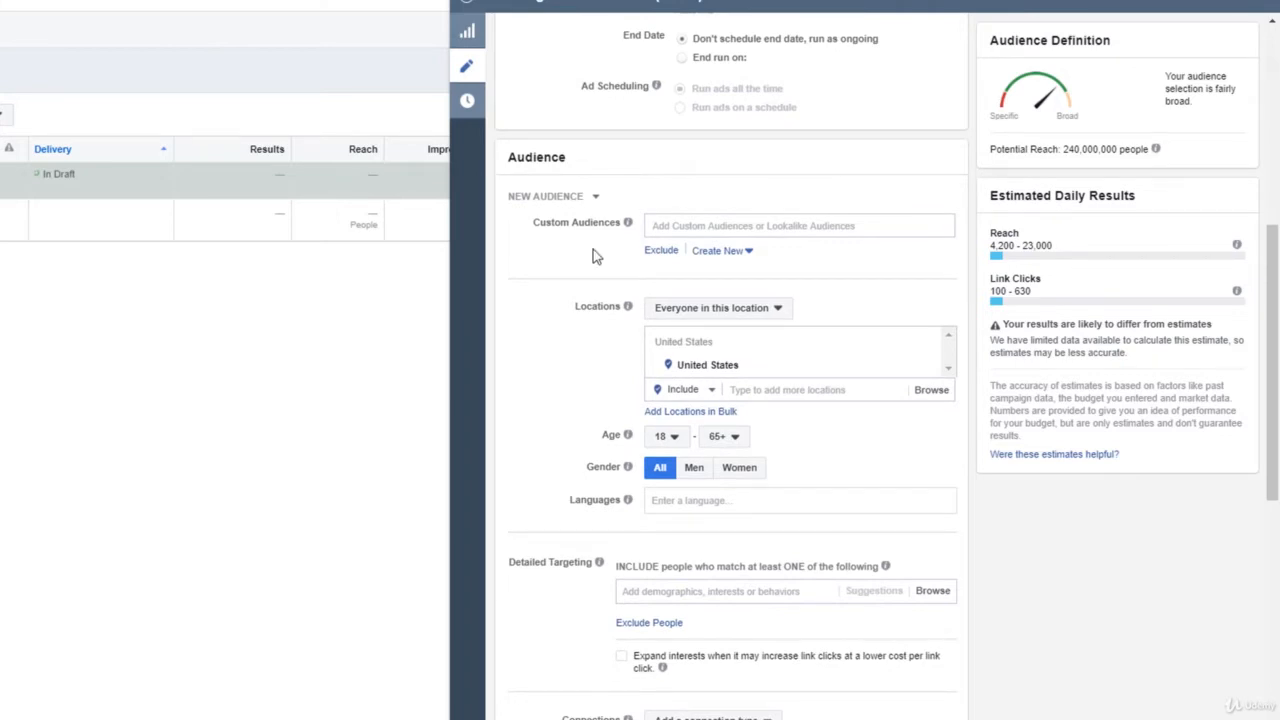
pyautogui.click(707, 226)
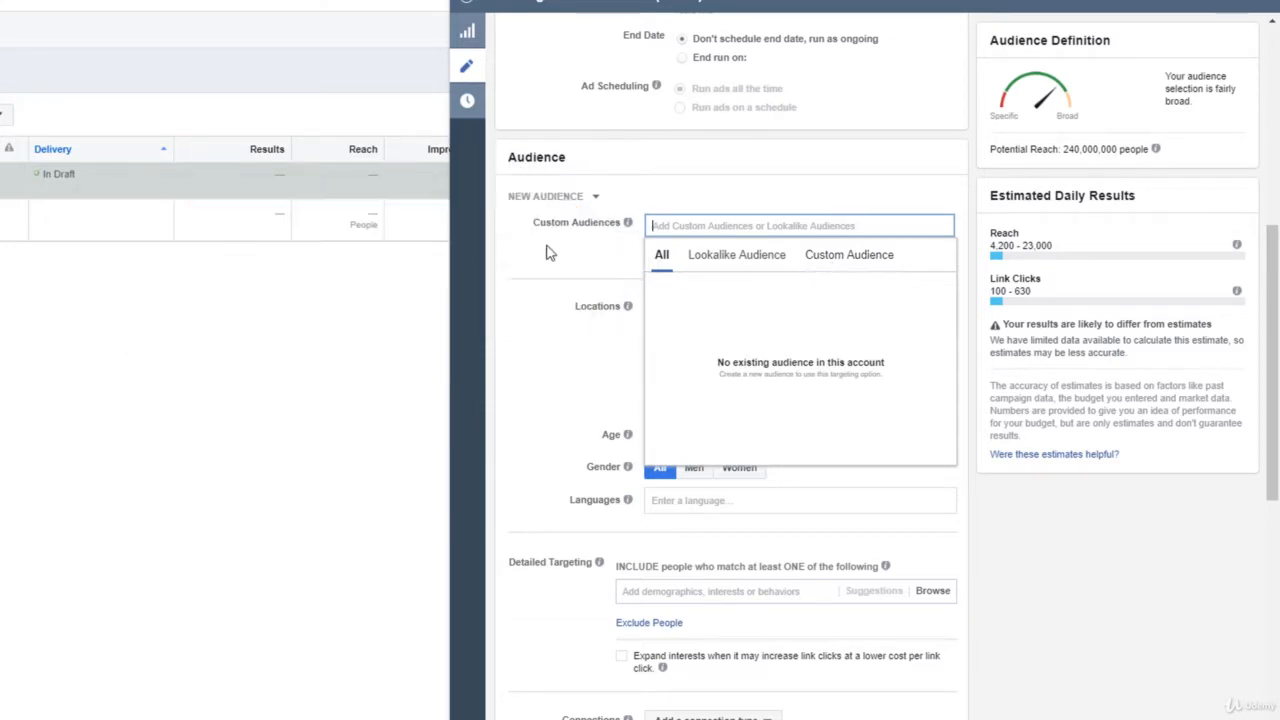
pyautogui.click(550, 260)
# Step: Set the audience location to the state of Florida, United States
pyautogui.scroll(-2, 562, 316)
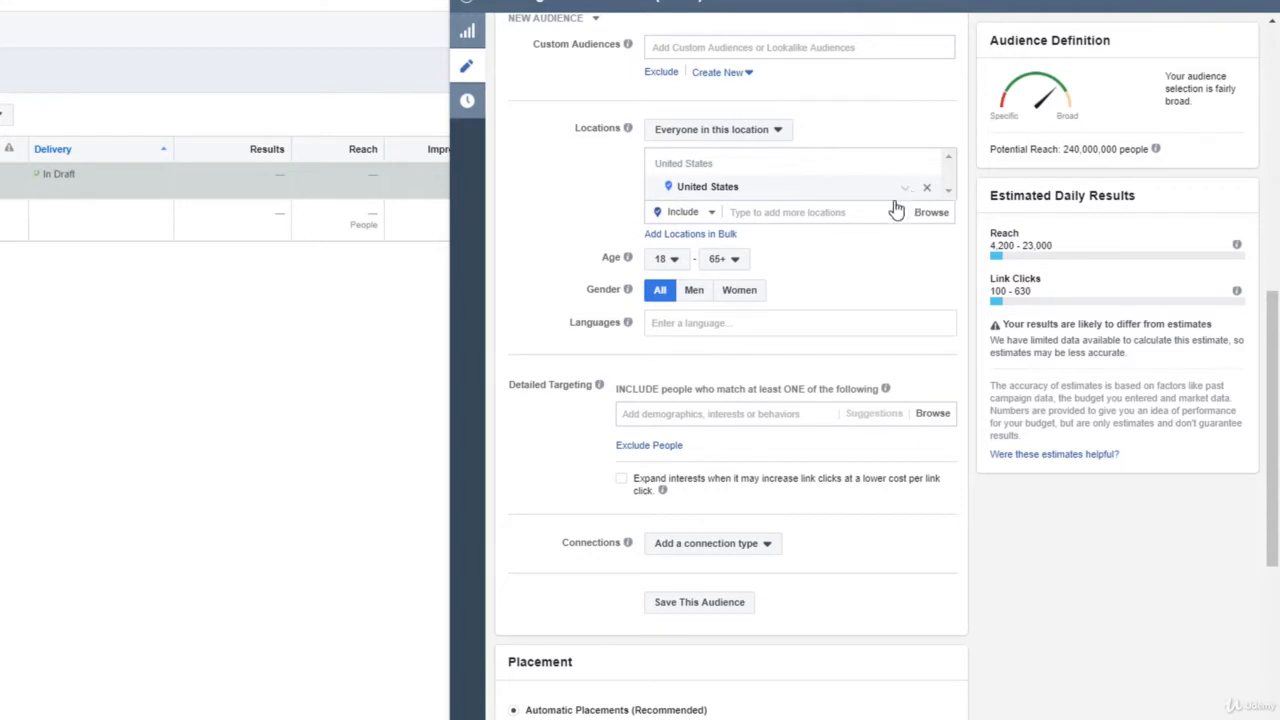
pyautogui.click(823, 213)
pyautogui.write('fl')
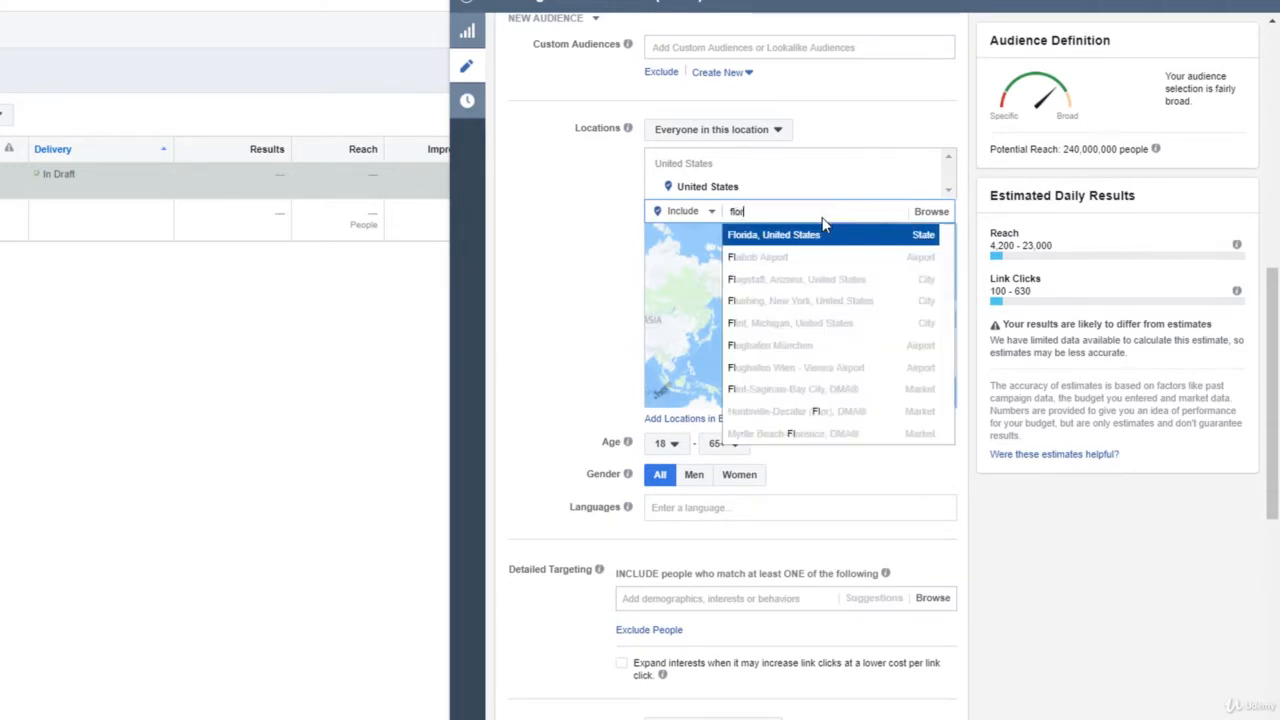
pyautogui.write('orida')
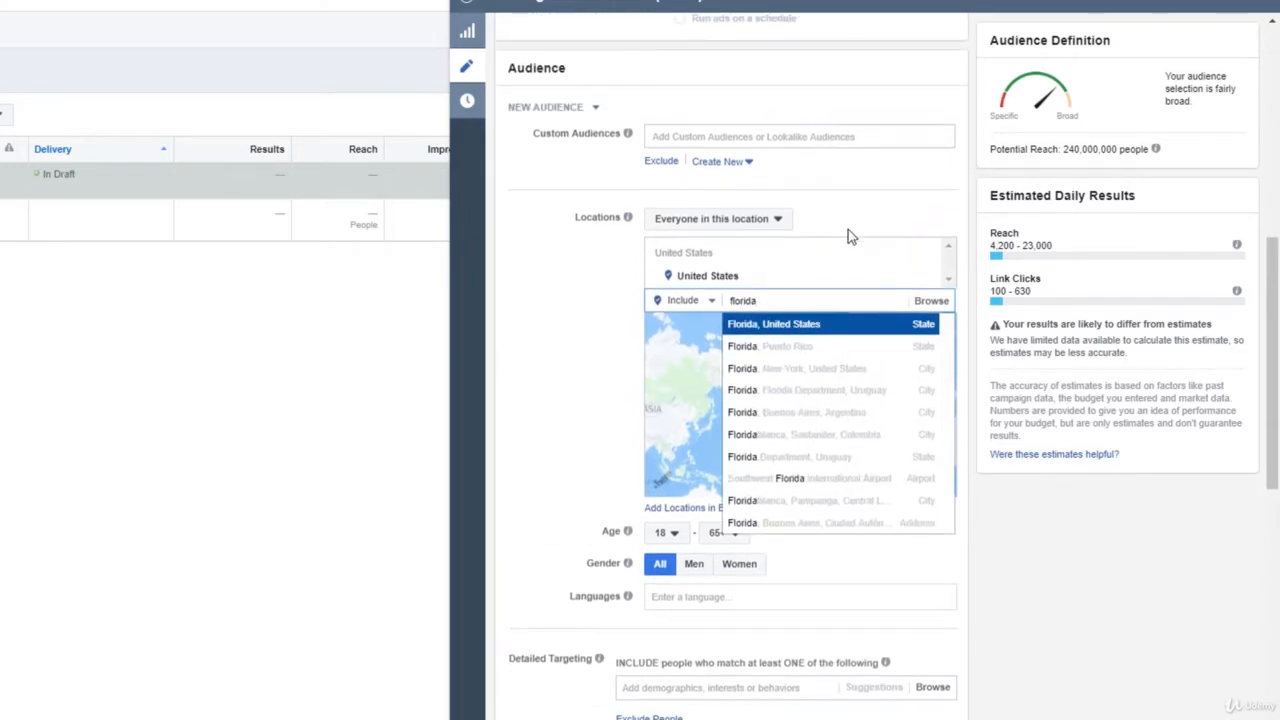
pyautogui.click(812, 318)
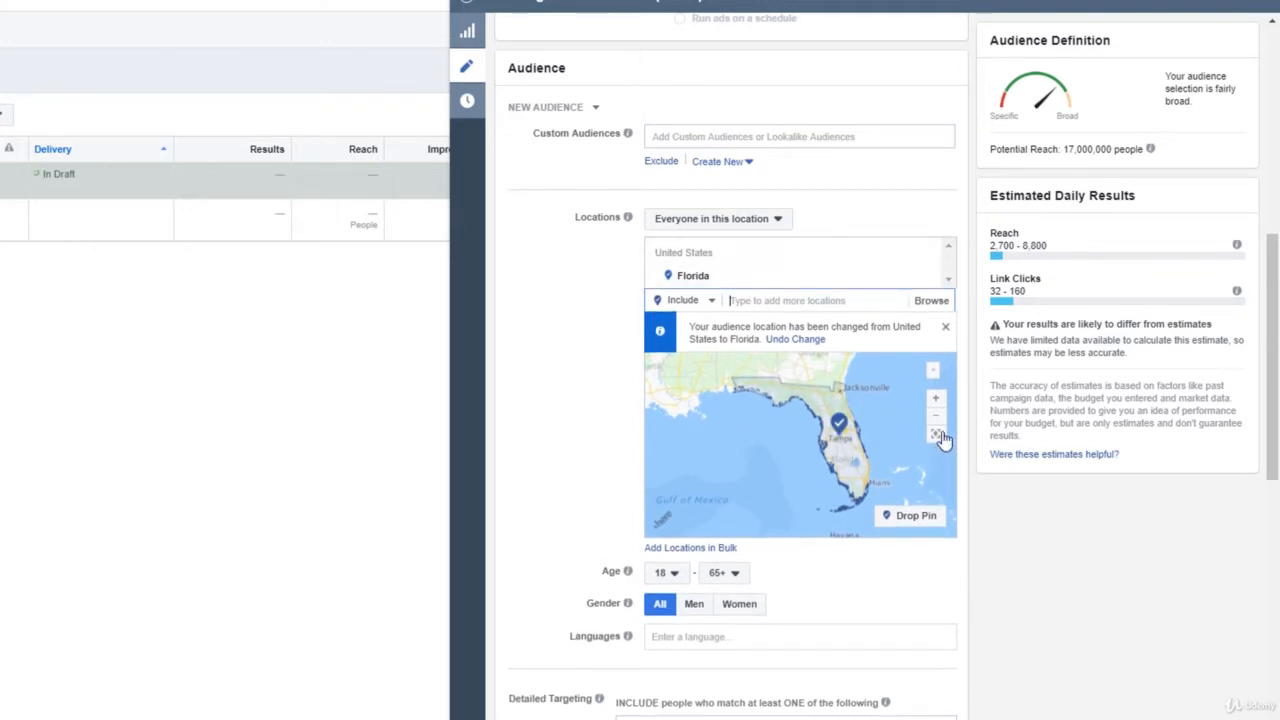
# Step: Limit the audience age range to a minimum of 64 and a maximum of 64
pyautogui.scroll(-2, 580, 423)
pyautogui.click(674, 396)
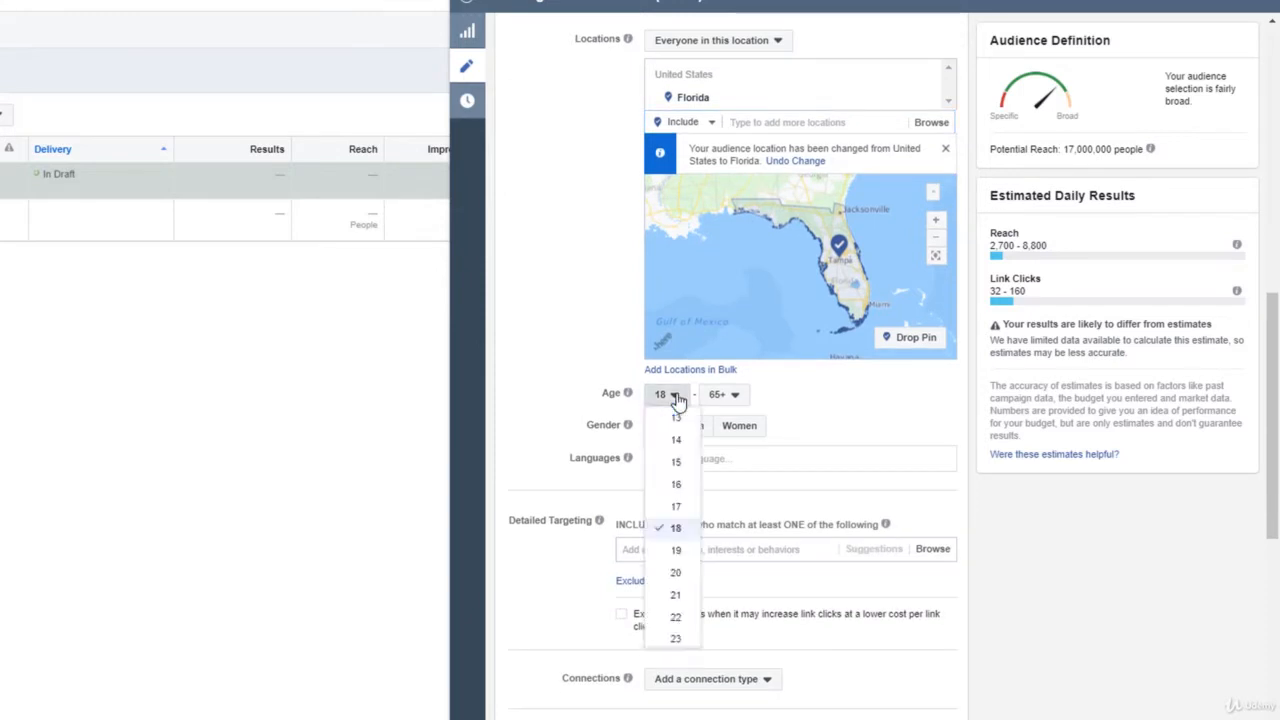
pyautogui.scroll(-5, 687, 525)
pyautogui.scroll(-5, 686, 535)
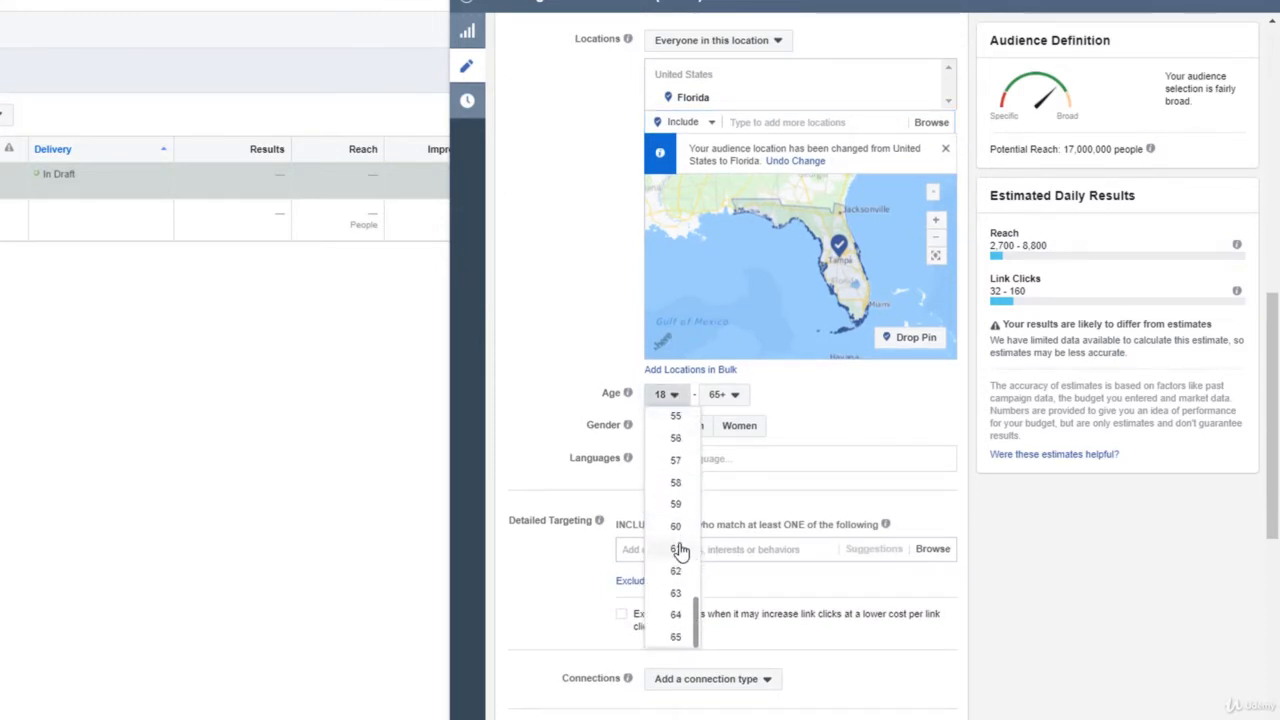
pyautogui.click(676, 614)
pyautogui.click(712, 401)
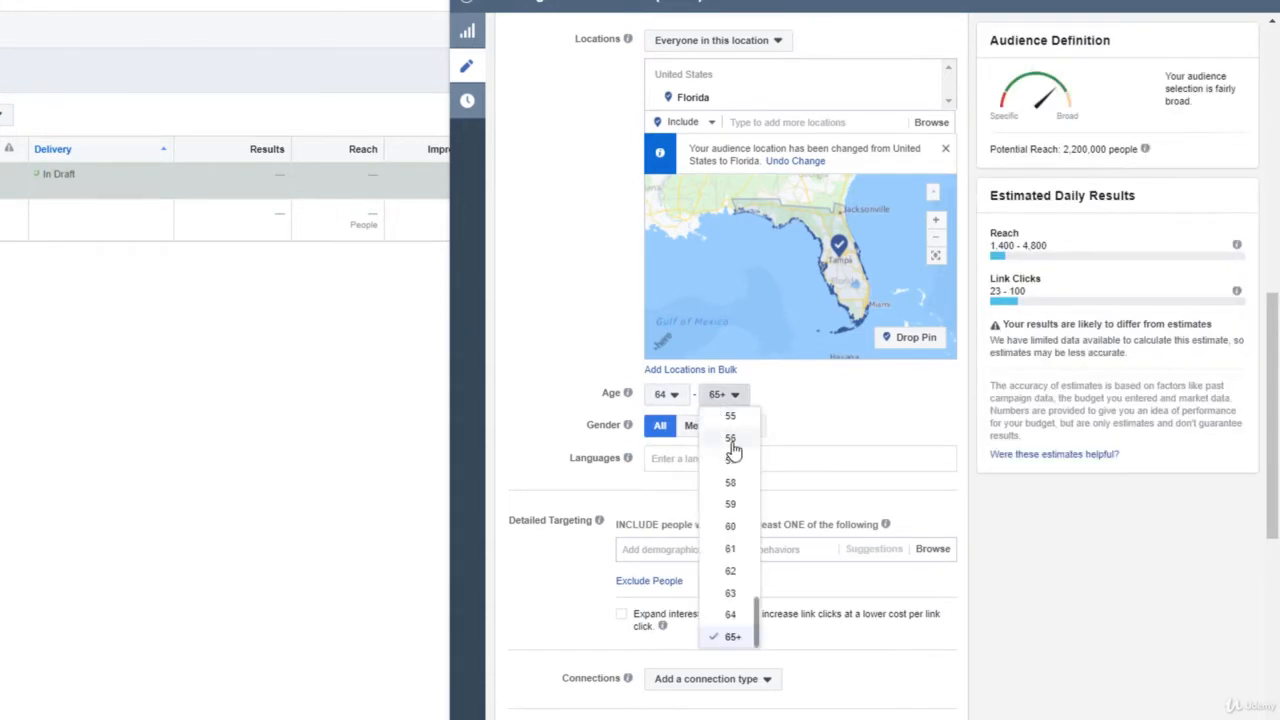
pyautogui.click(730, 618)
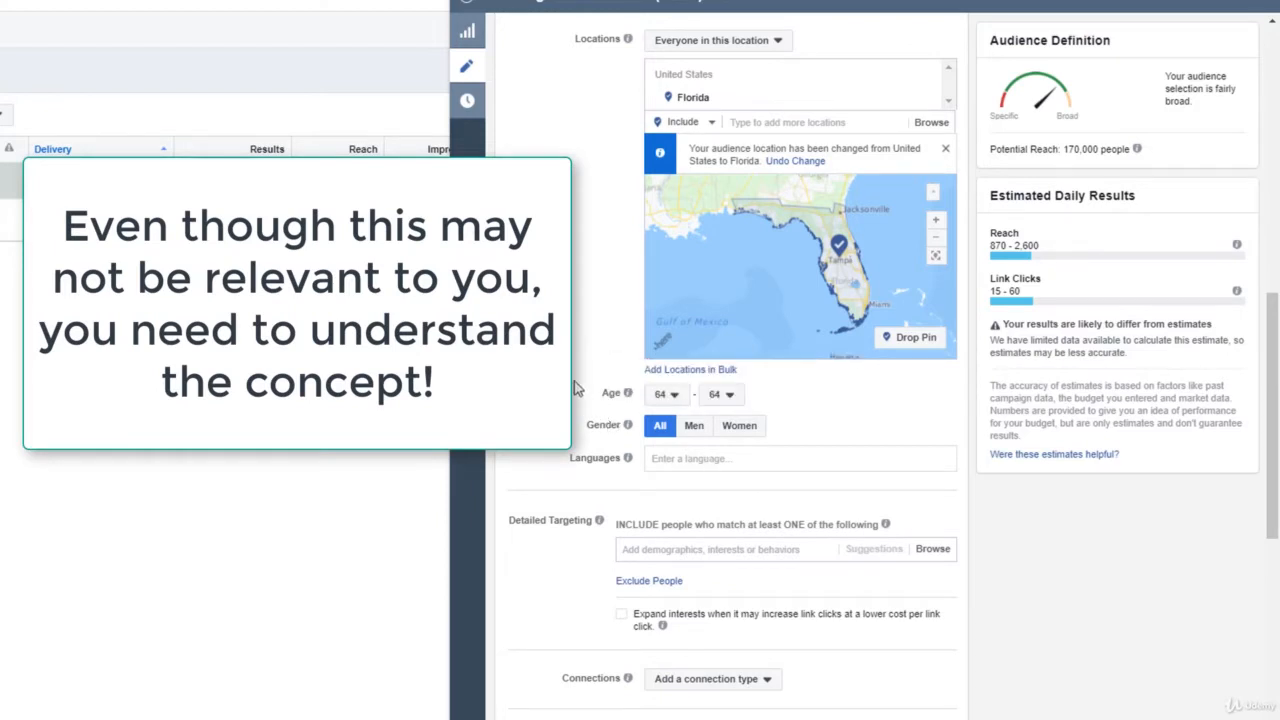
# Step: Review the audience's gender and language options, leaving the language field empty
pyautogui.scroll(-1, 577, 395)
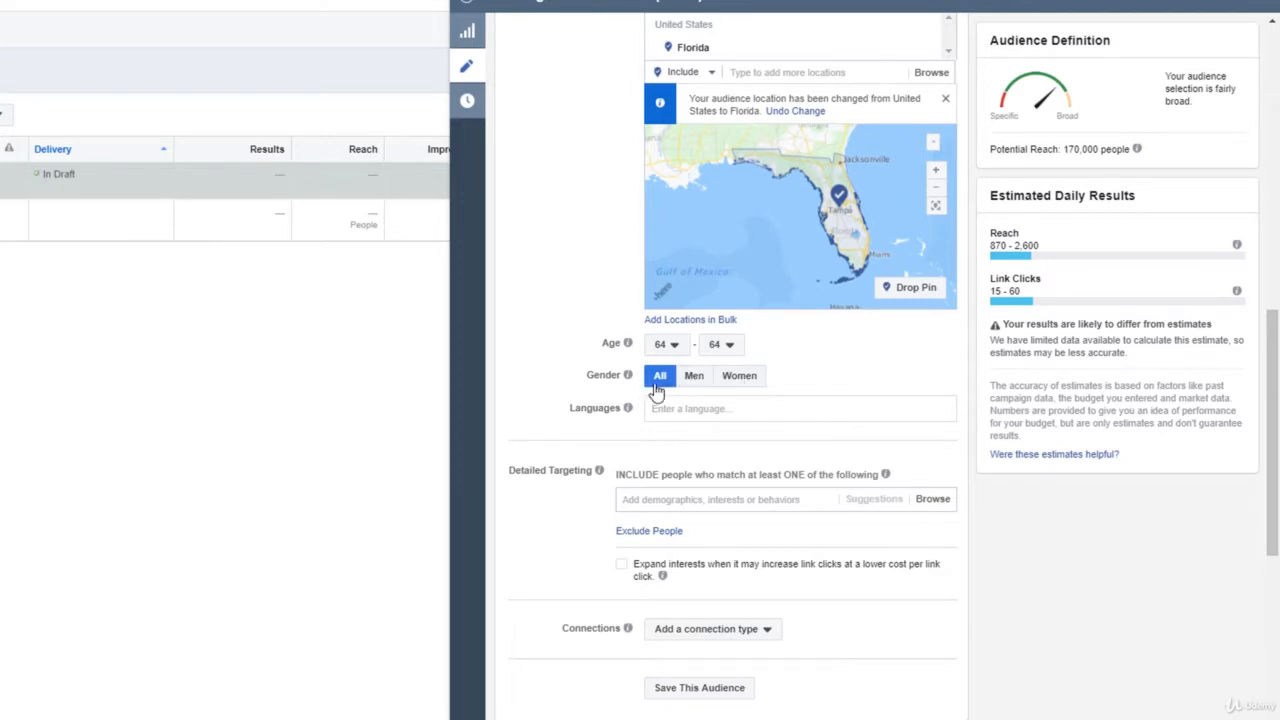
pyautogui.click(675, 412)
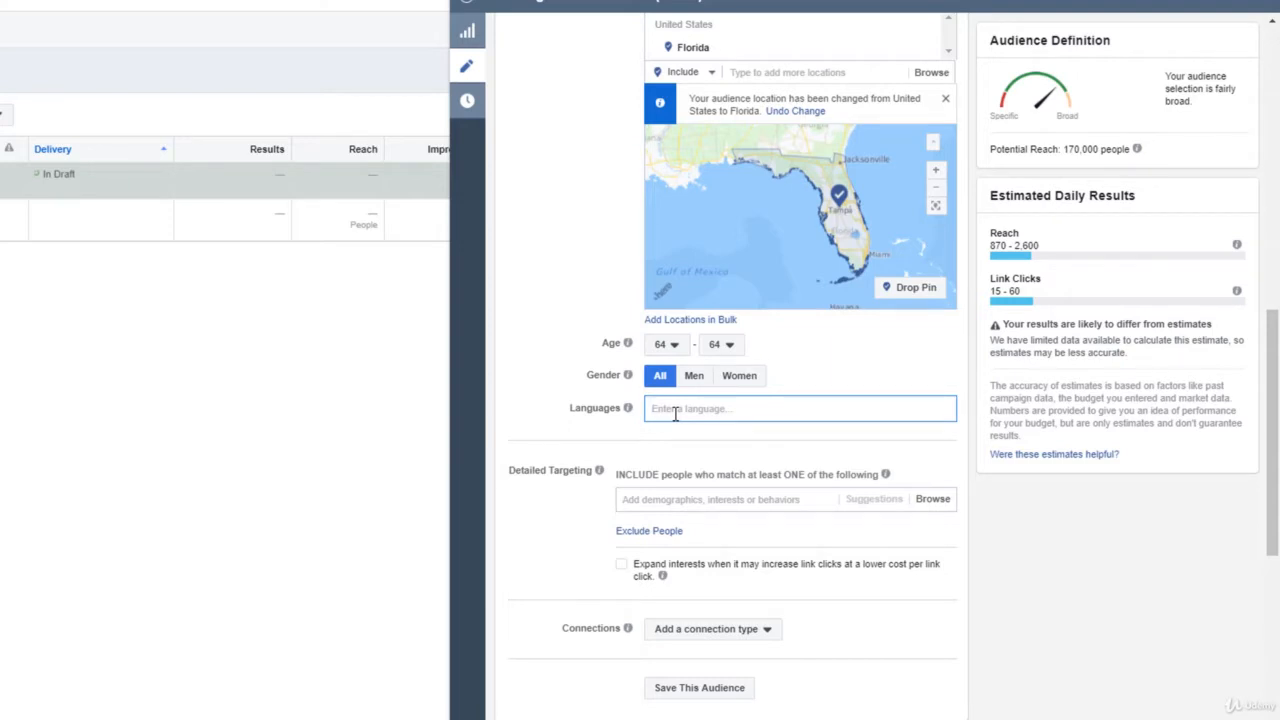
pyautogui.middleClick(545, 367)
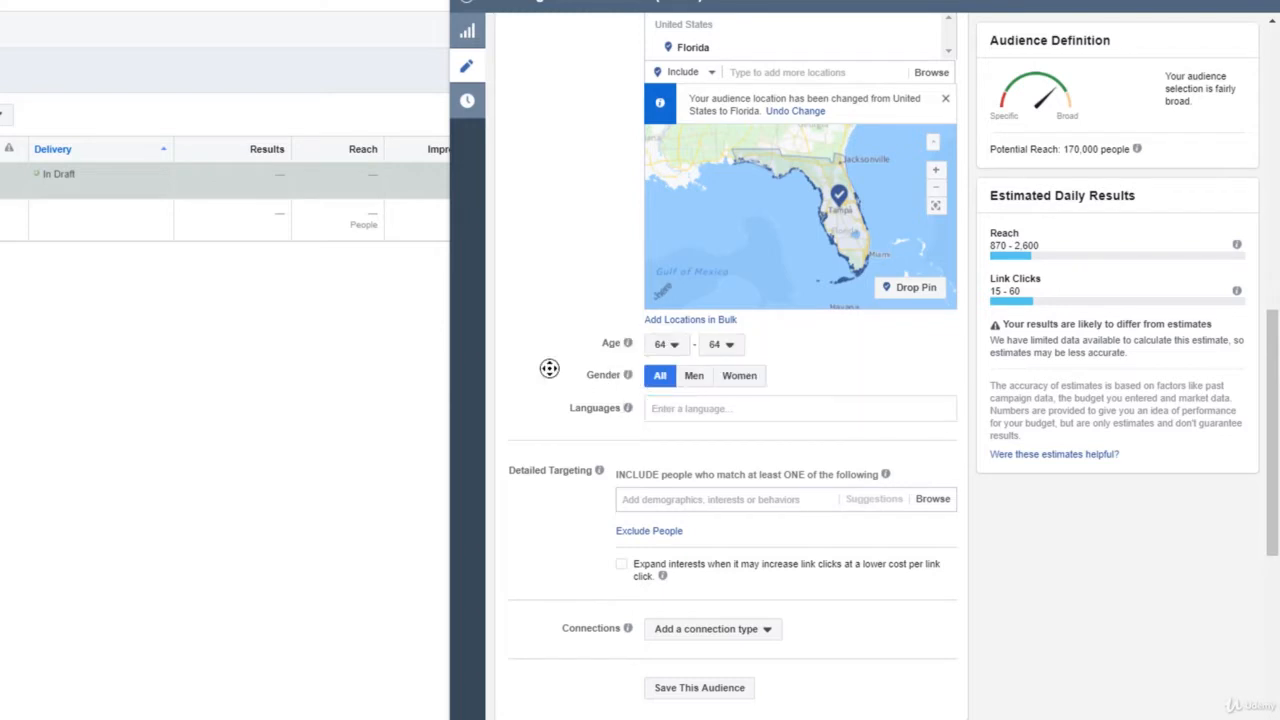
pyautogui.scroll(-2, 557, 393)
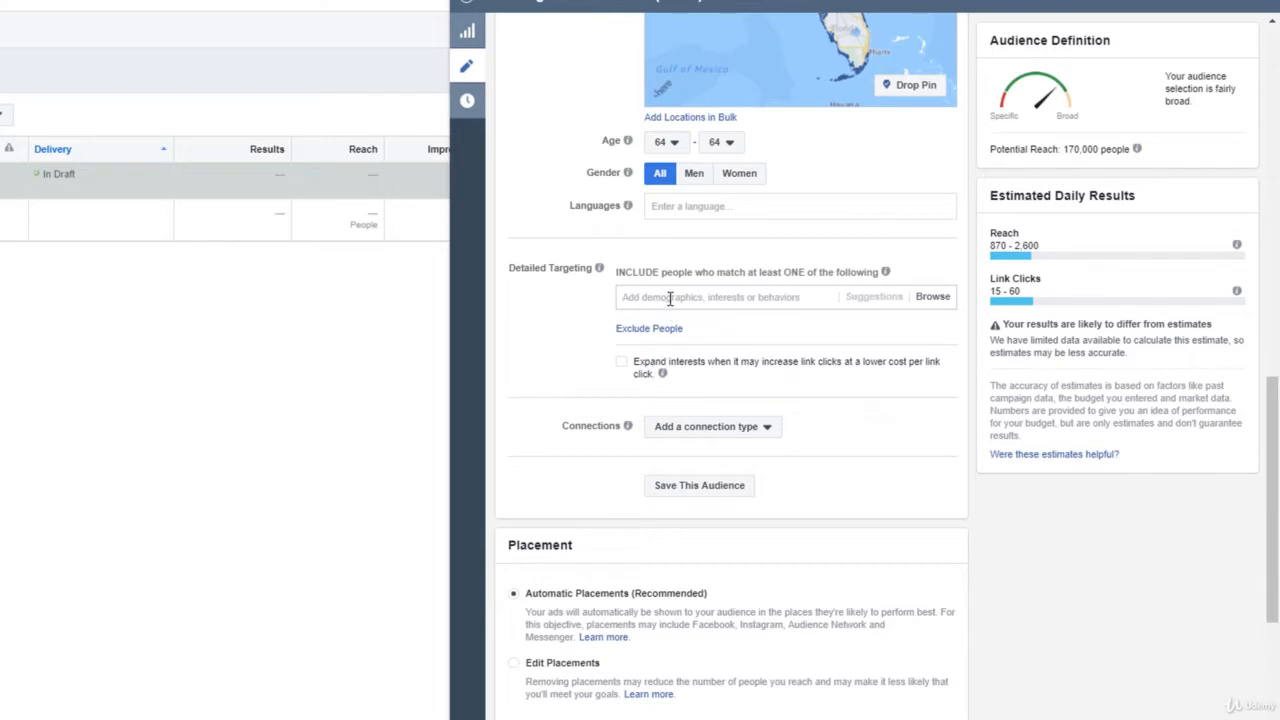
# Step: Browse the Demographics categories in detailed targeting and examine the options under Financial
pyautogui.click(940, 302)
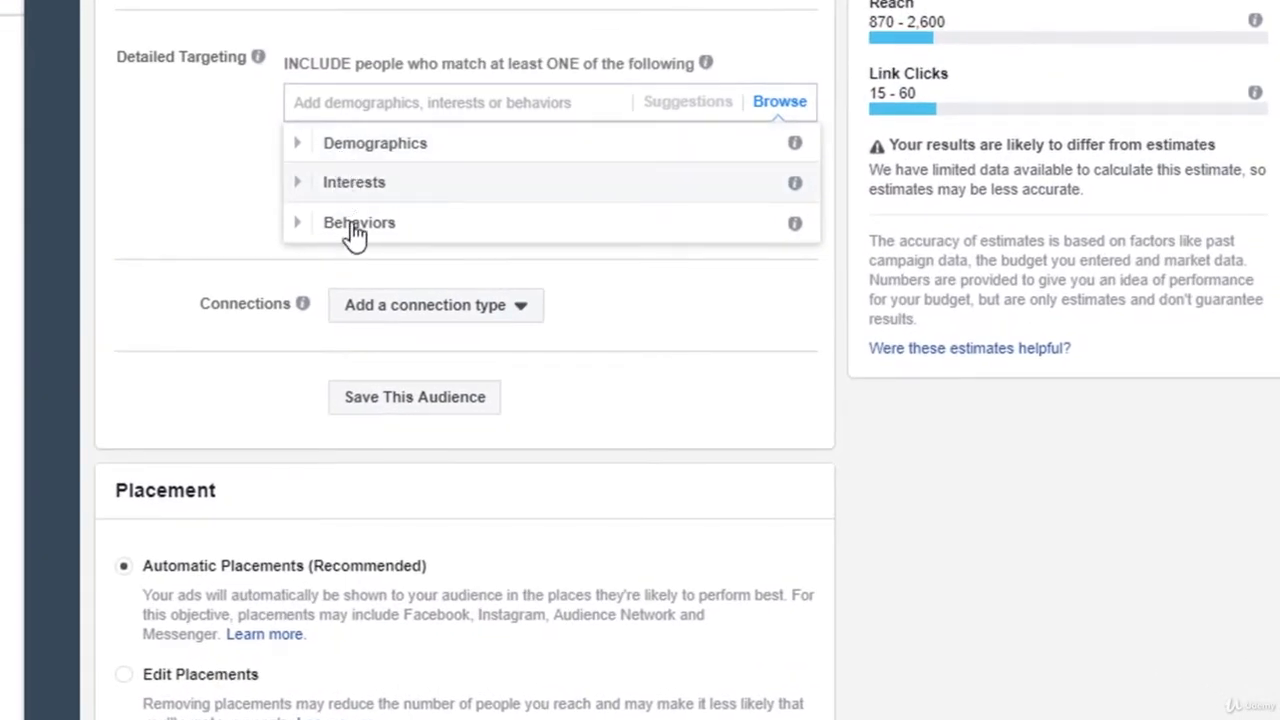
pyautogui.click(302, 155)
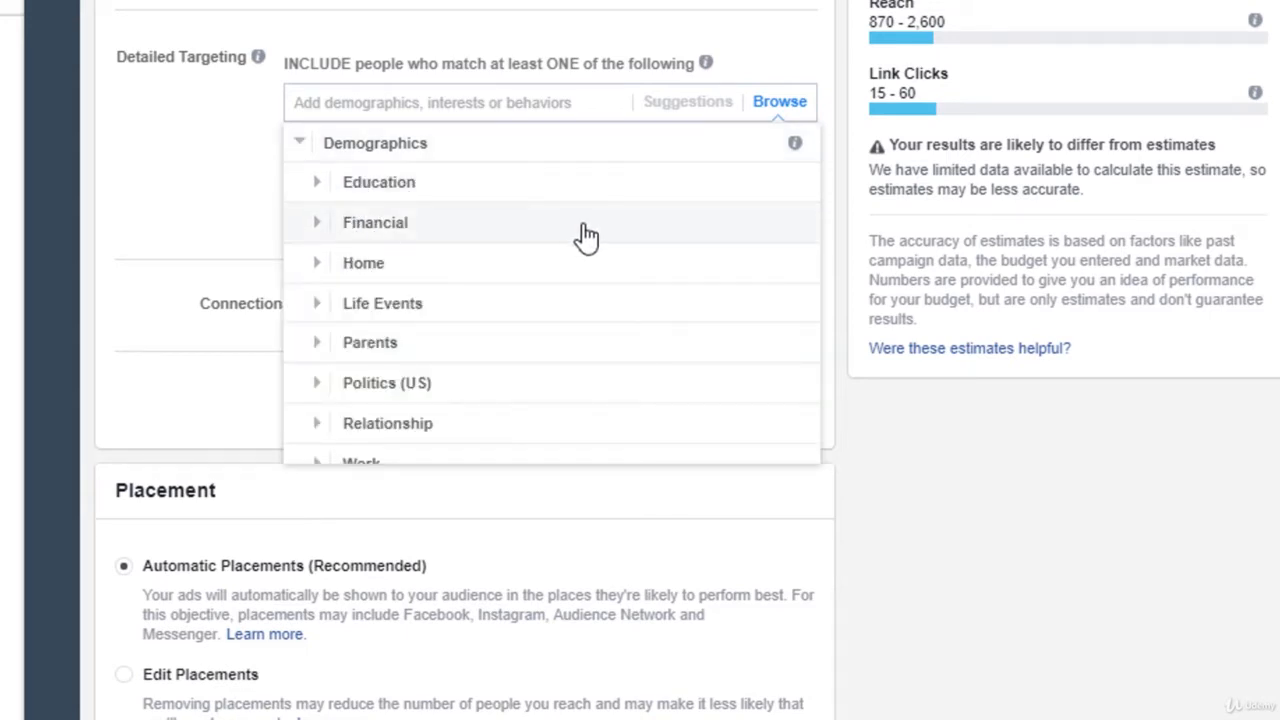
pyautogui.scroll(-1, 558, 265)
pyautogui.scroll(1, 450, 260)
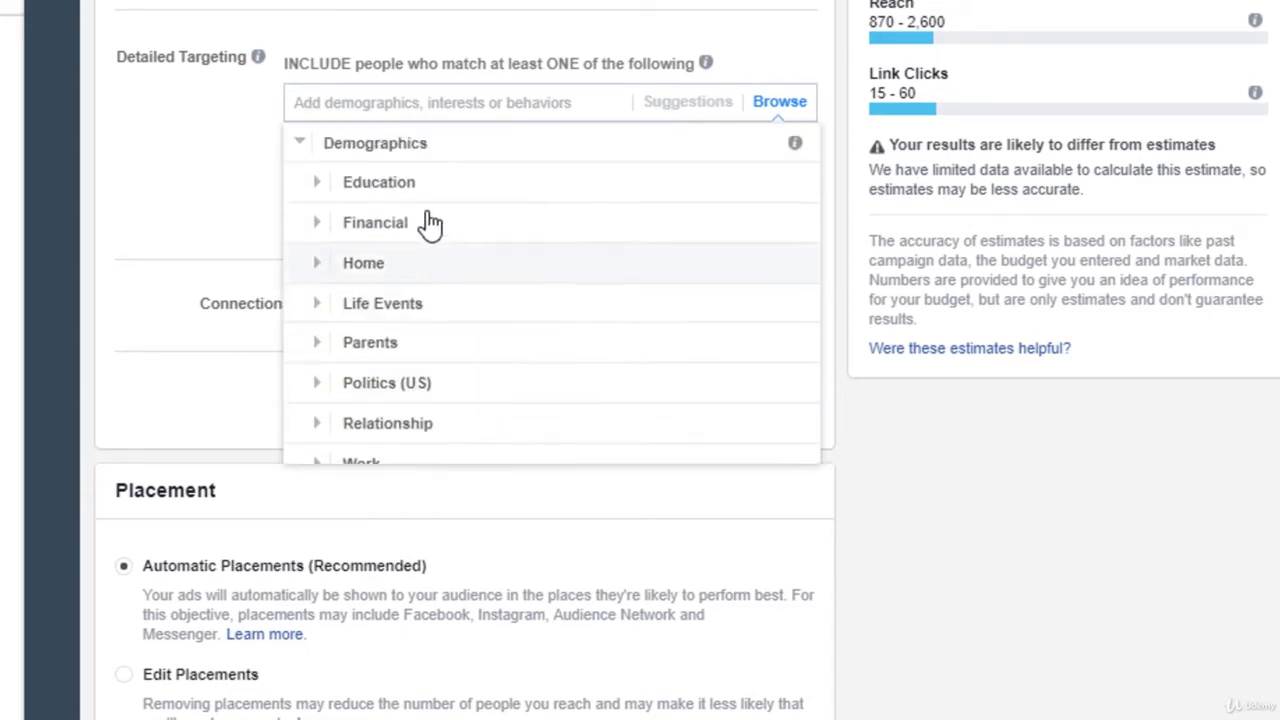
pyautogui.click(320, 238)
pyautogui.scroll(-1, 310, 170)
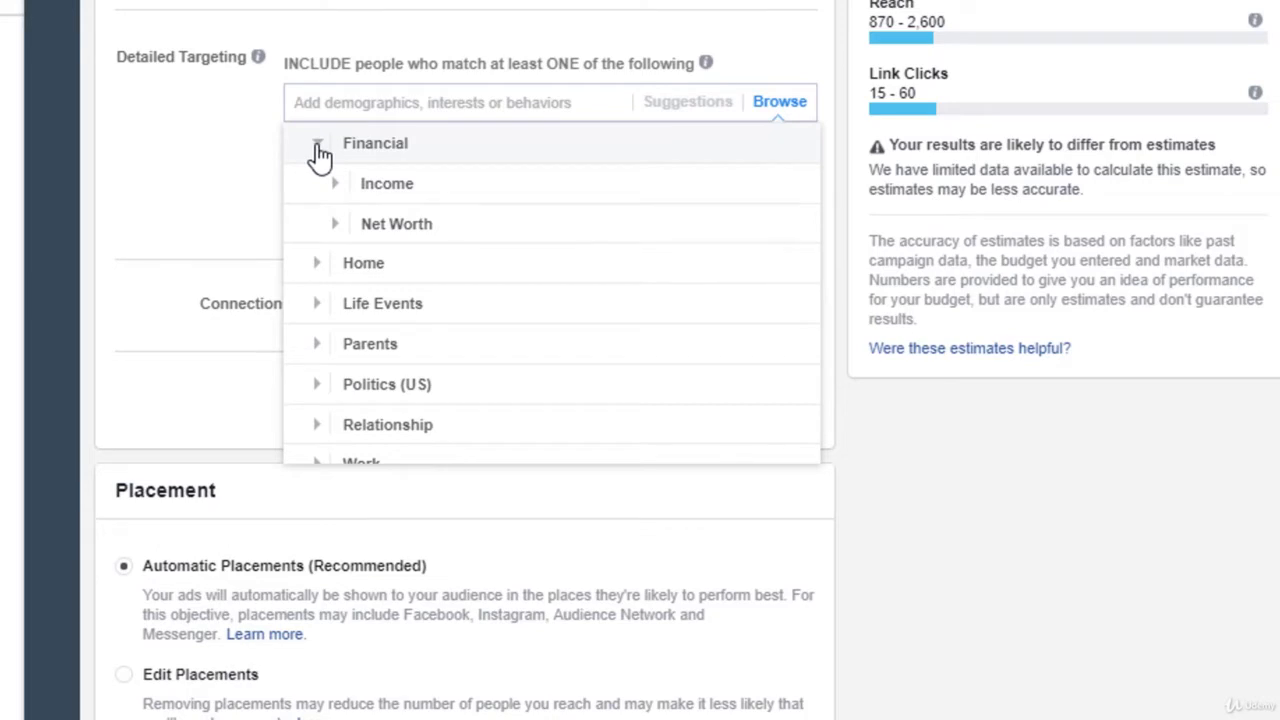
pyautogui.click(318, 148)
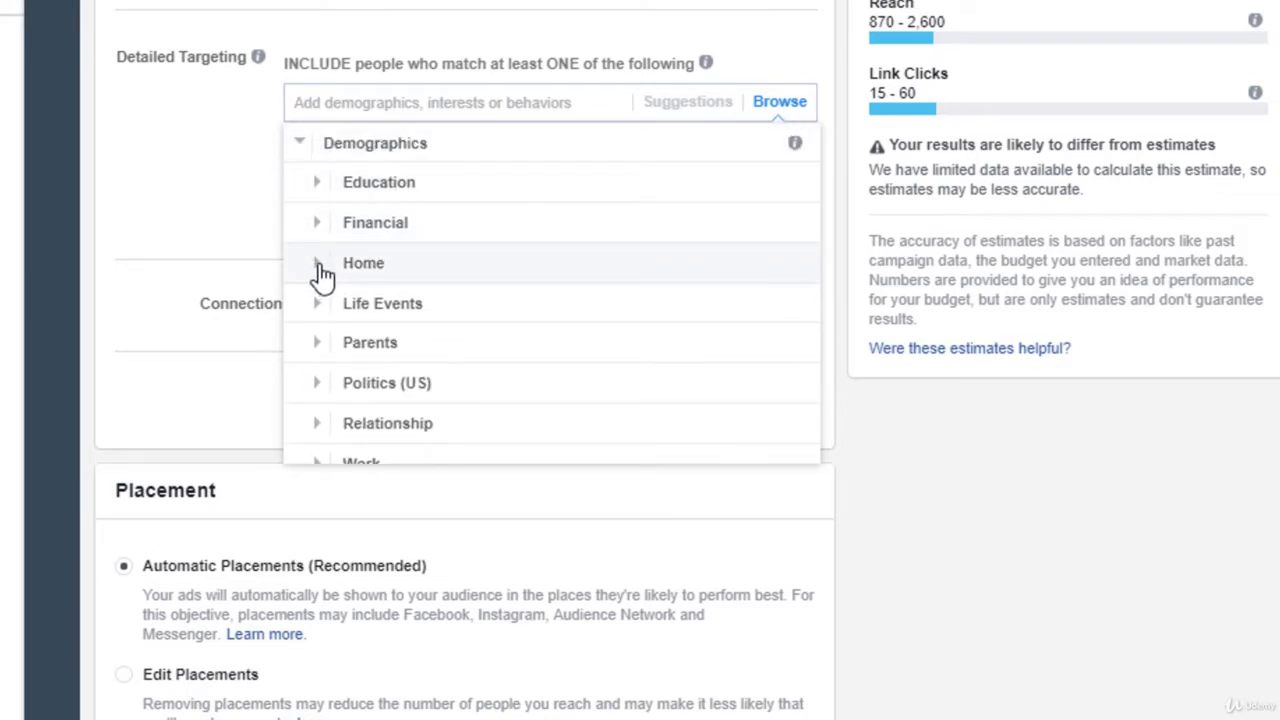
# Step: Examine the Home demographics, including the Home Ownership and Household Composition options
pyautogui.click(320, 265)
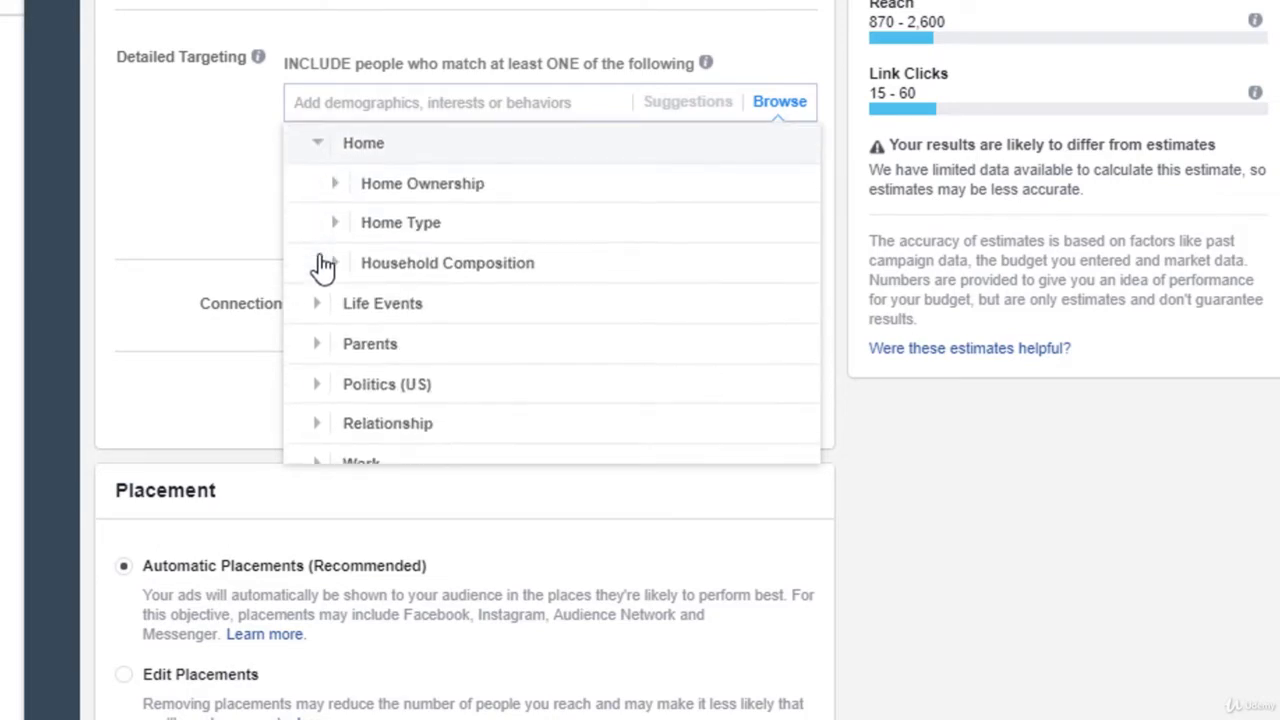
pyautogui.click(340, 190)
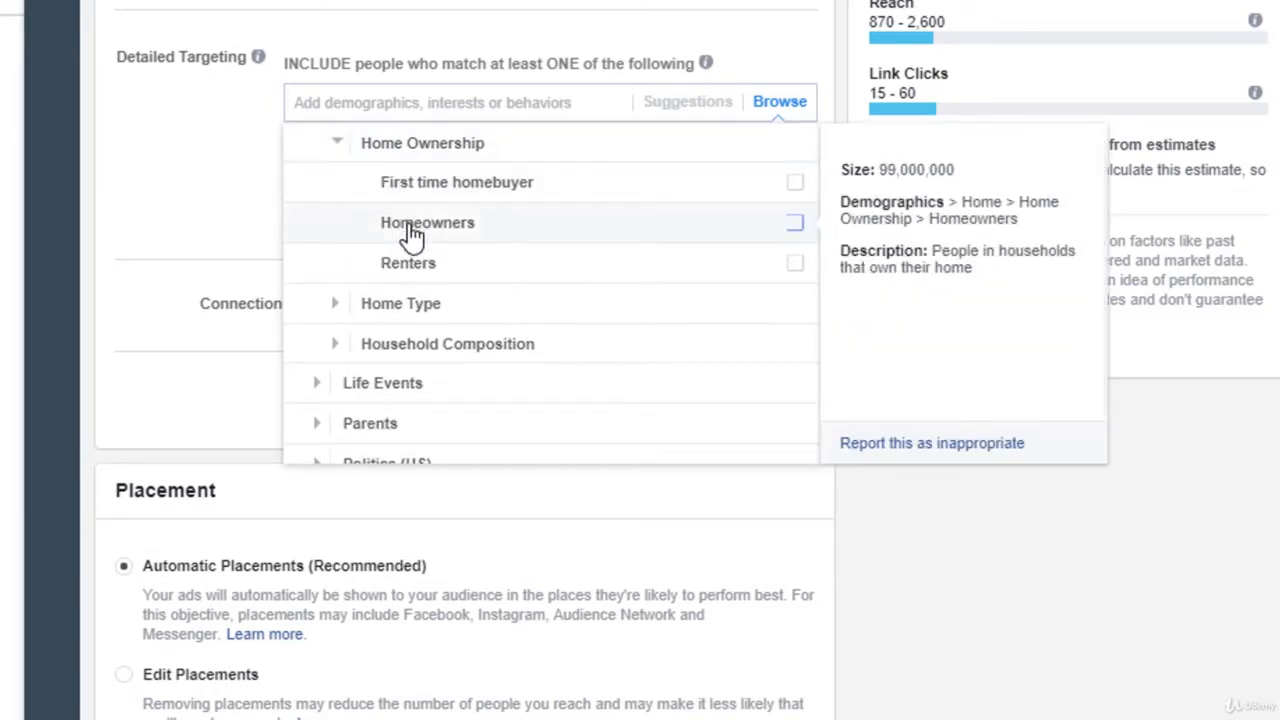
pyautogui.click(337, 160)
pyautogui.click(339, 262)
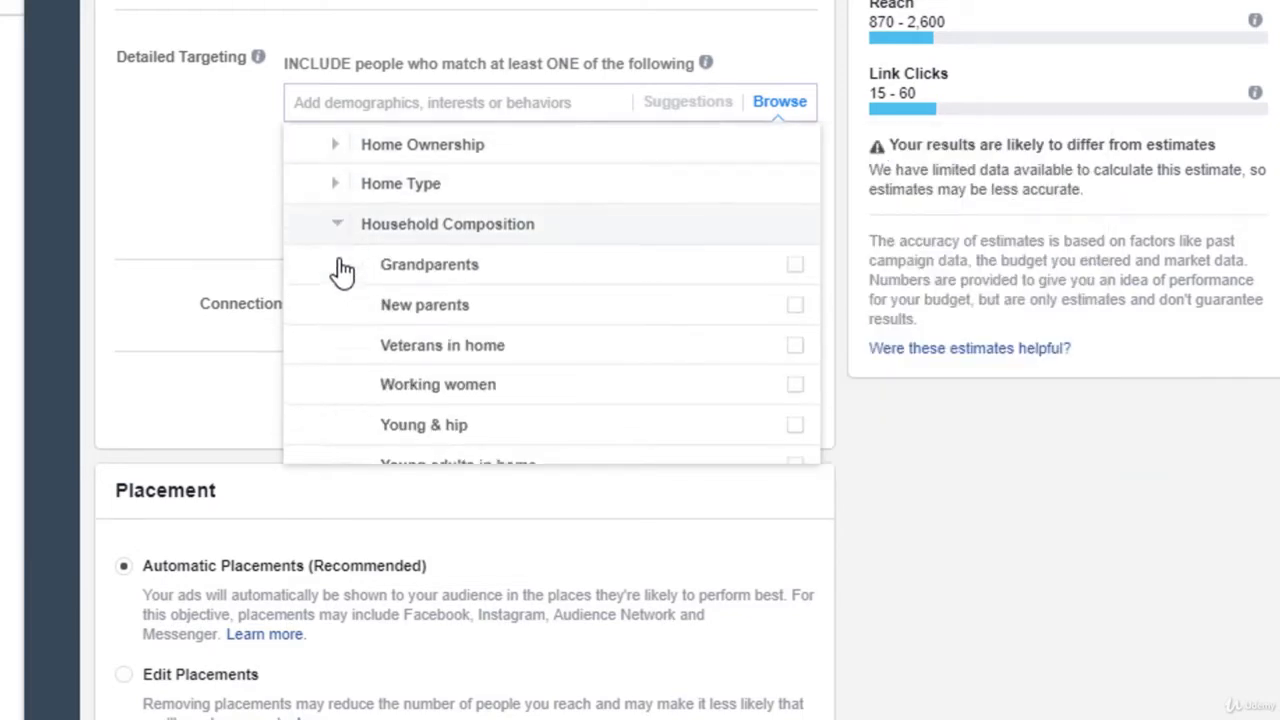
pyautogui.scroll(-2, 342, 270)
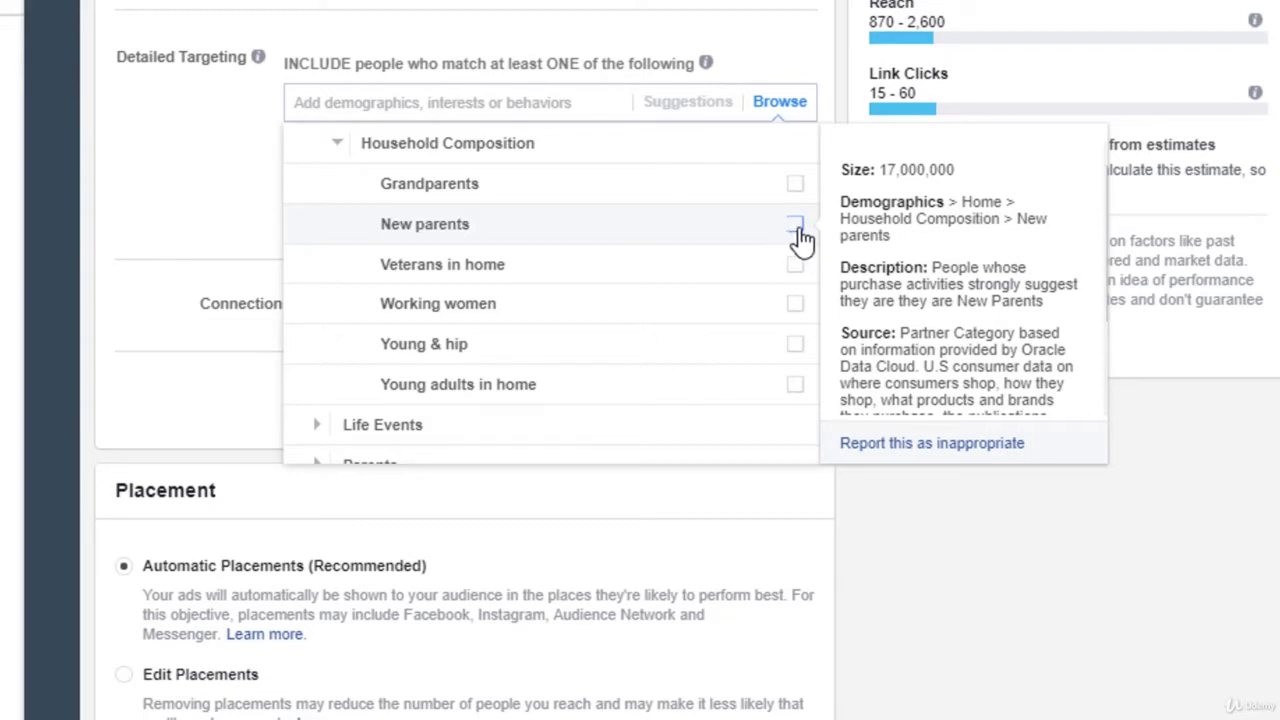
pyautogui.moveTo(1018, 218); pyautogui.dragTo(1028, 230)
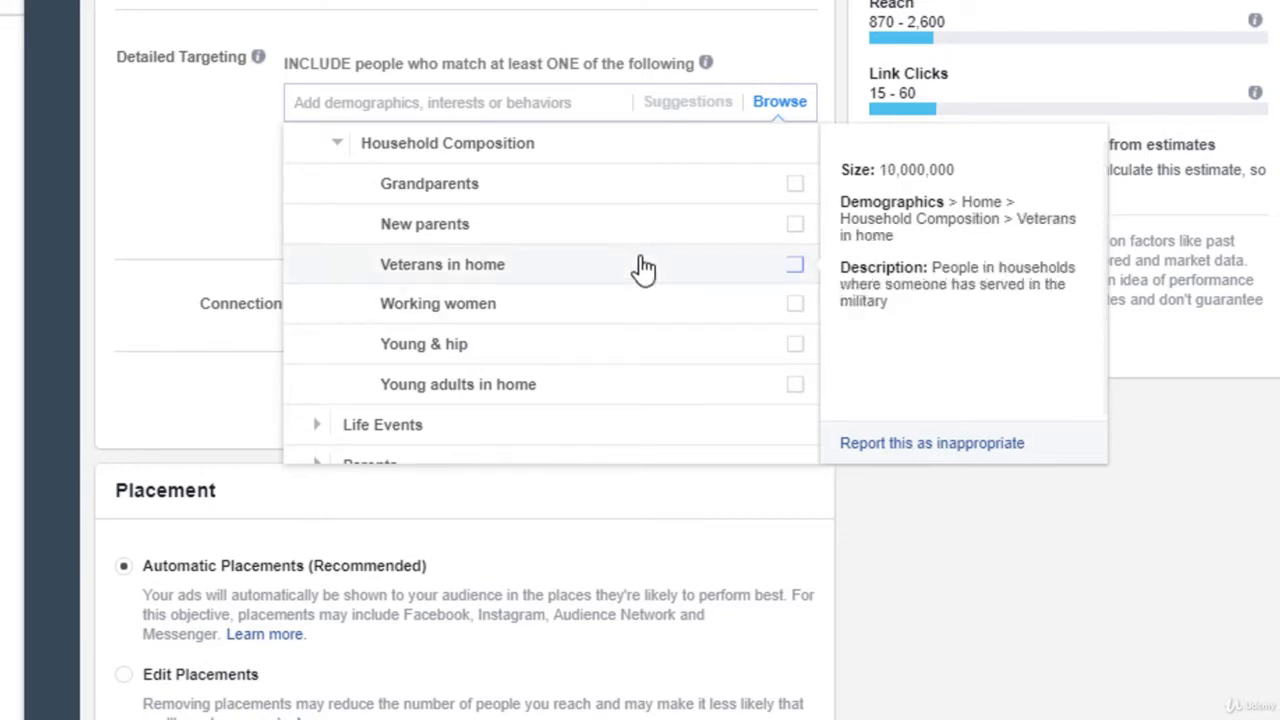
pyautogui.click(333, 150)
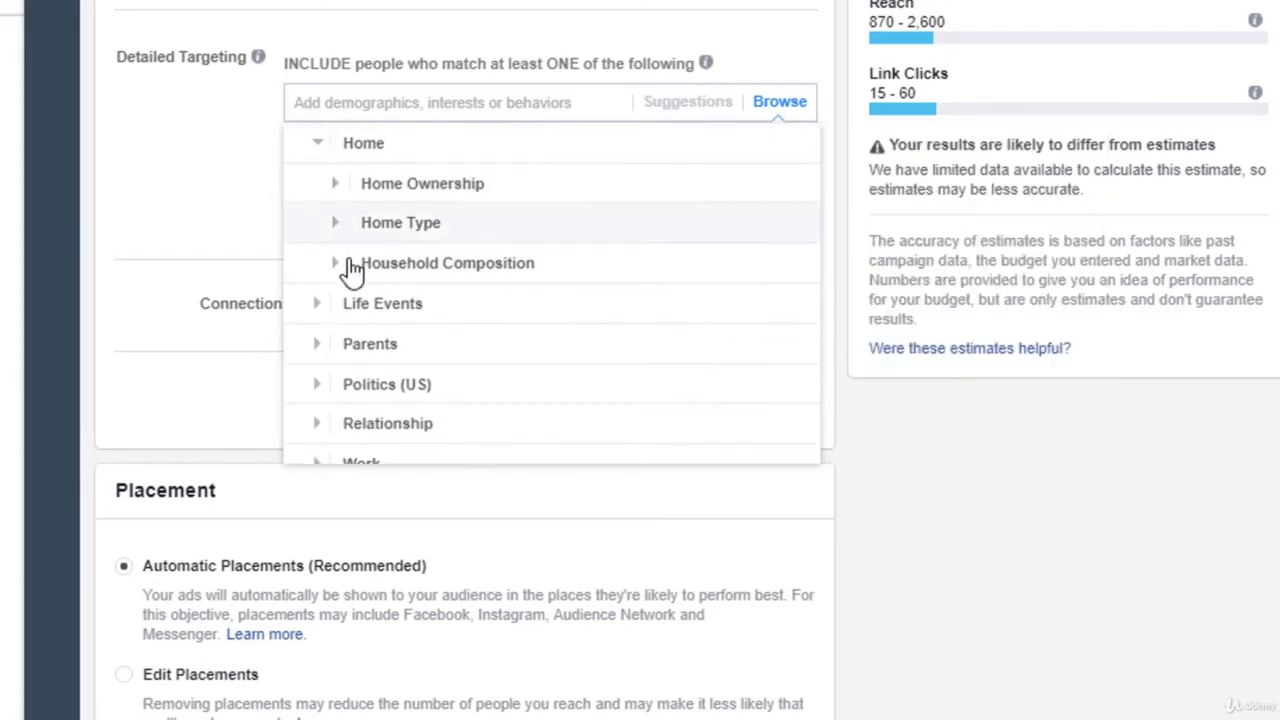
pyautogui.click(322, 150)
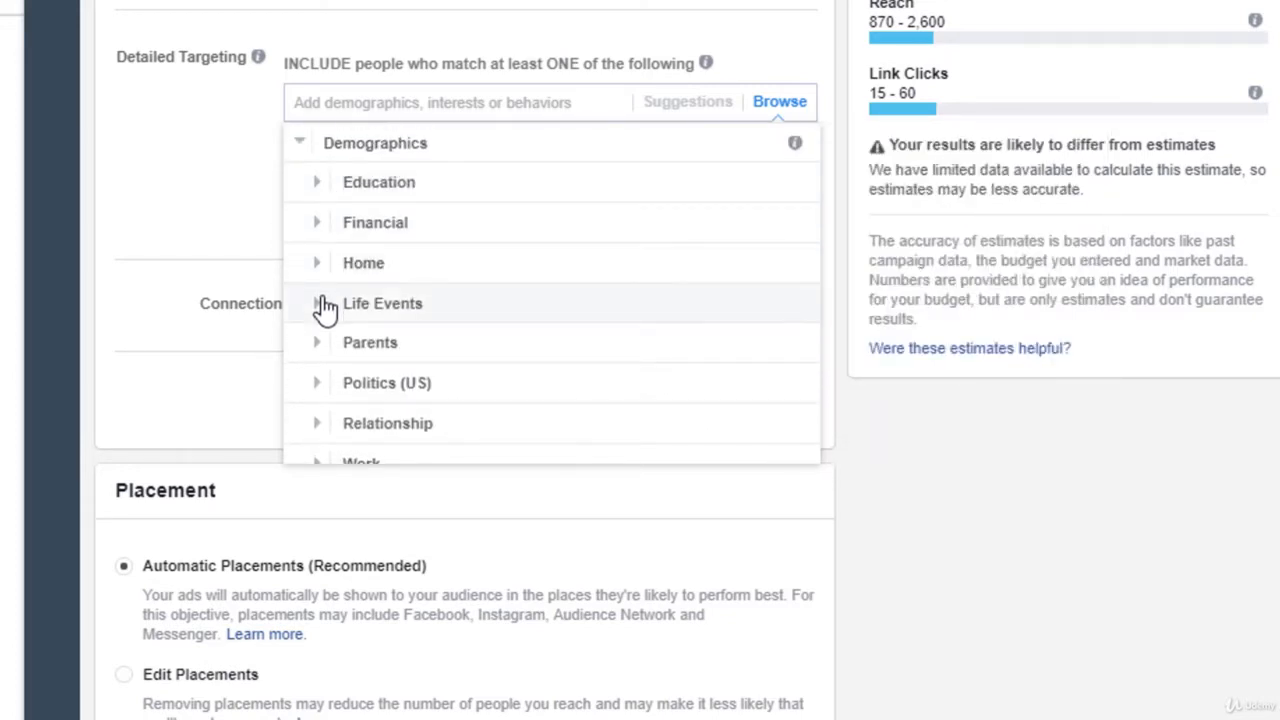
# Step: Add Birthday in September and Birthday in October from the Life Events birthday months to the detailed targeting
pyautogui.click(320, 300)
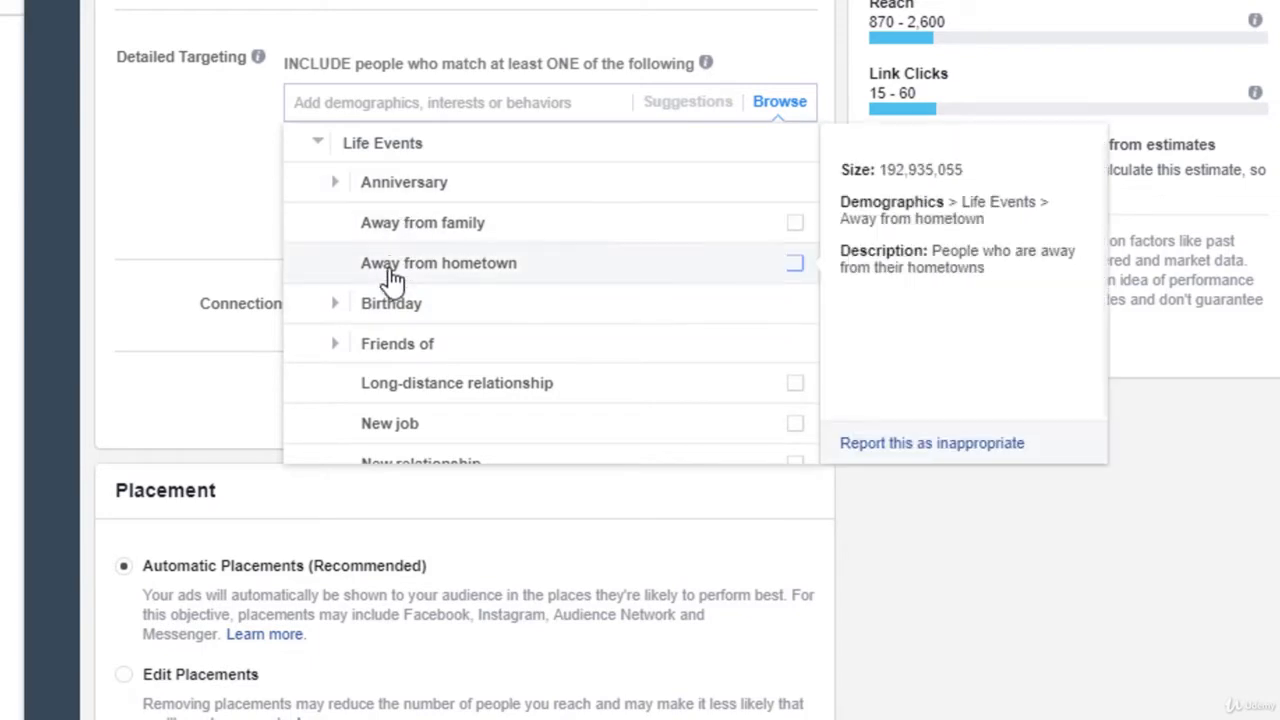
pyautogui.click(345, 305)
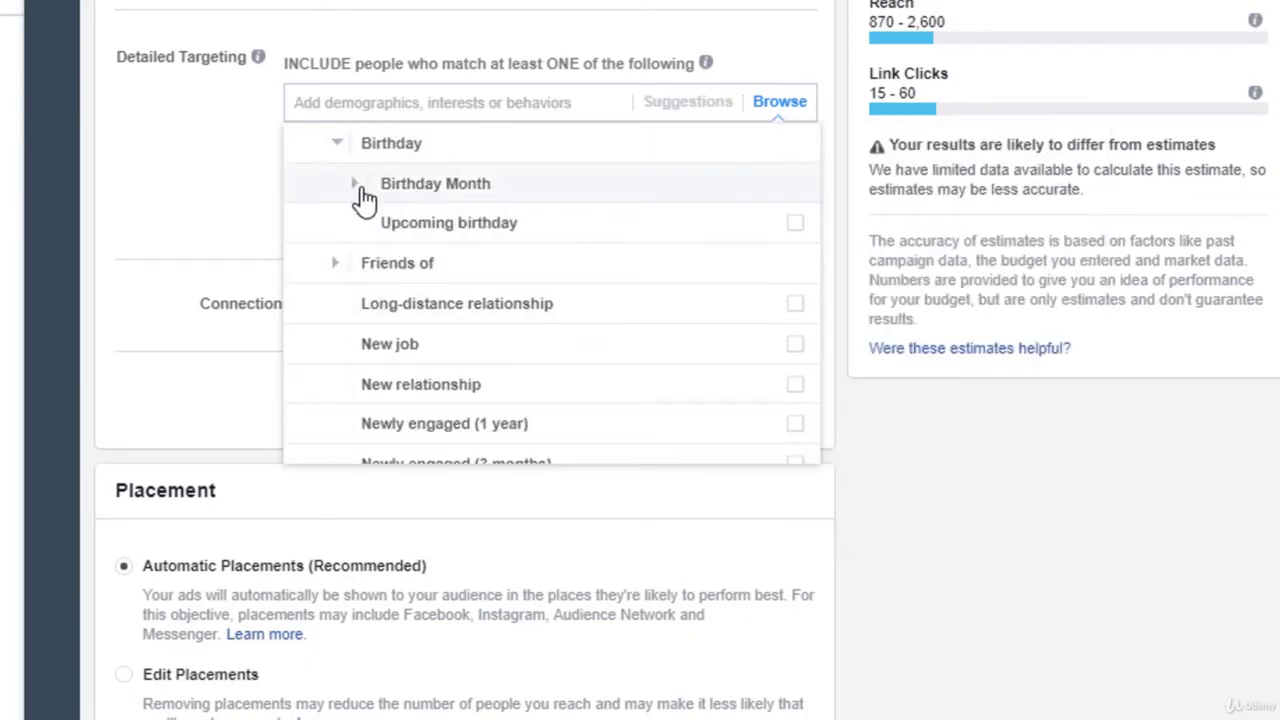
pyautogui.click(362, 192)
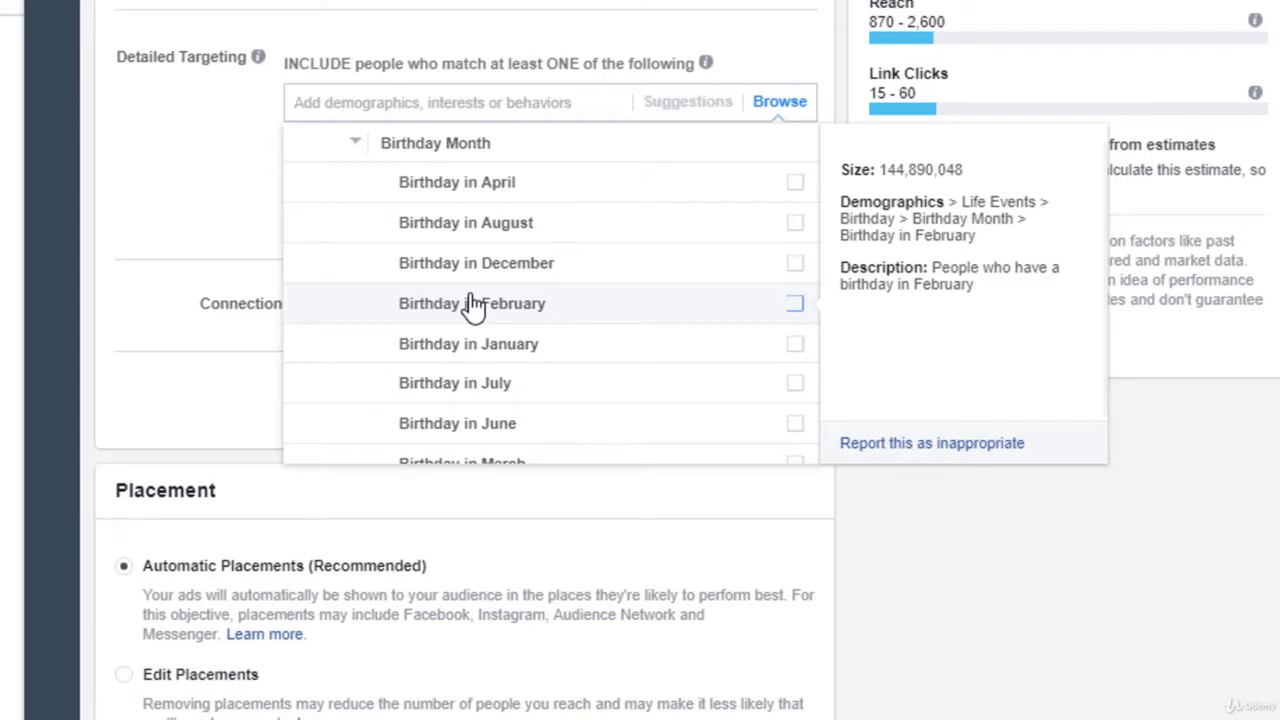
pyautogui.scroll(-3, 480, 300)
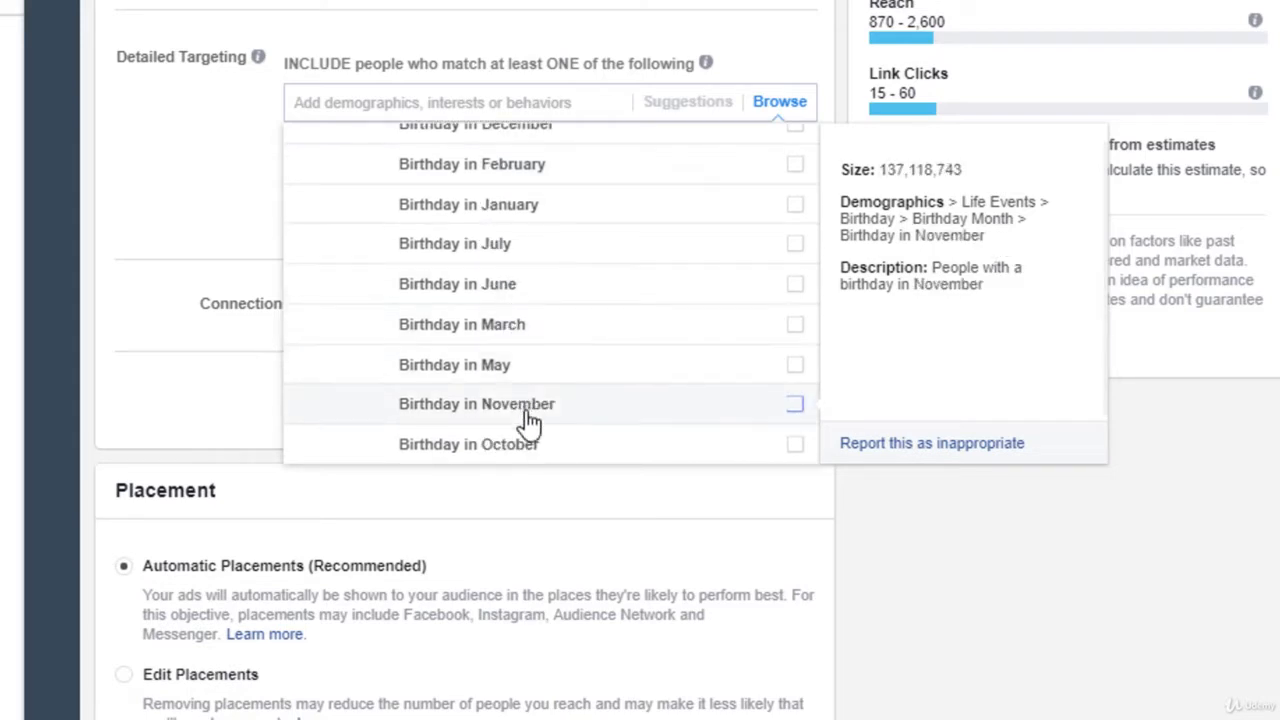
pyautogui.scroll(-3, 529, 423)
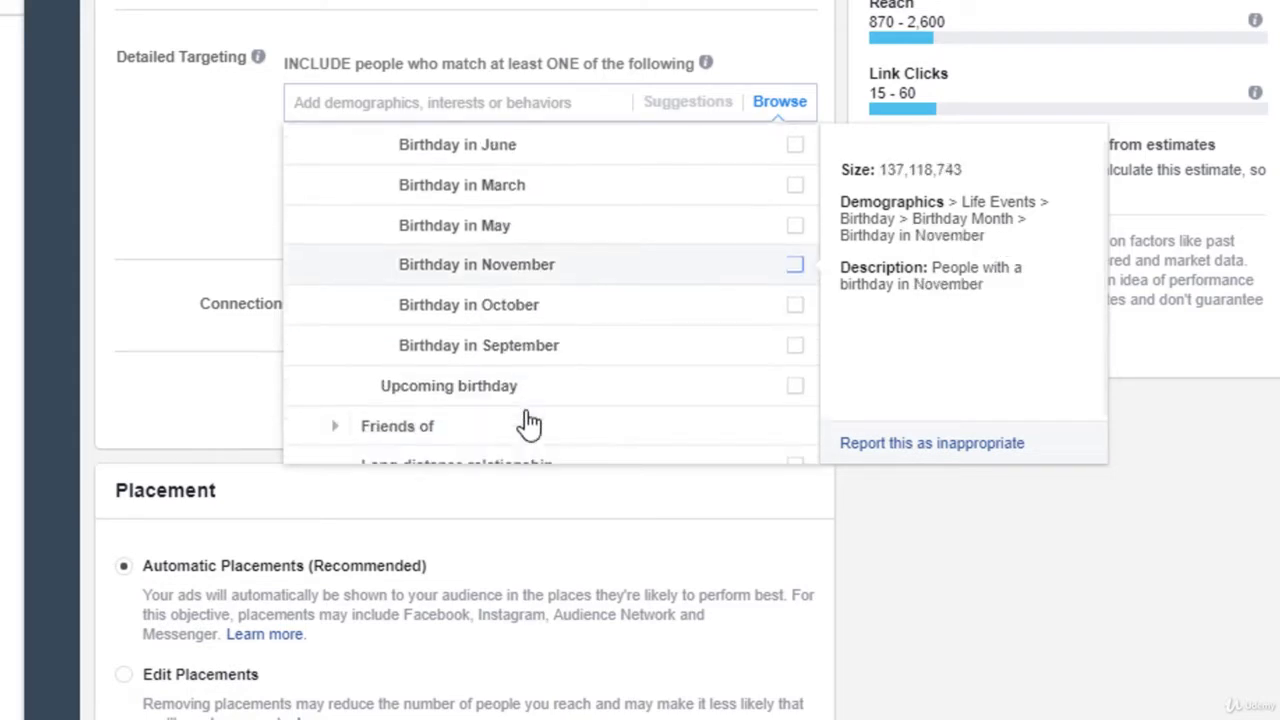
pyautogui.click(795, 350)
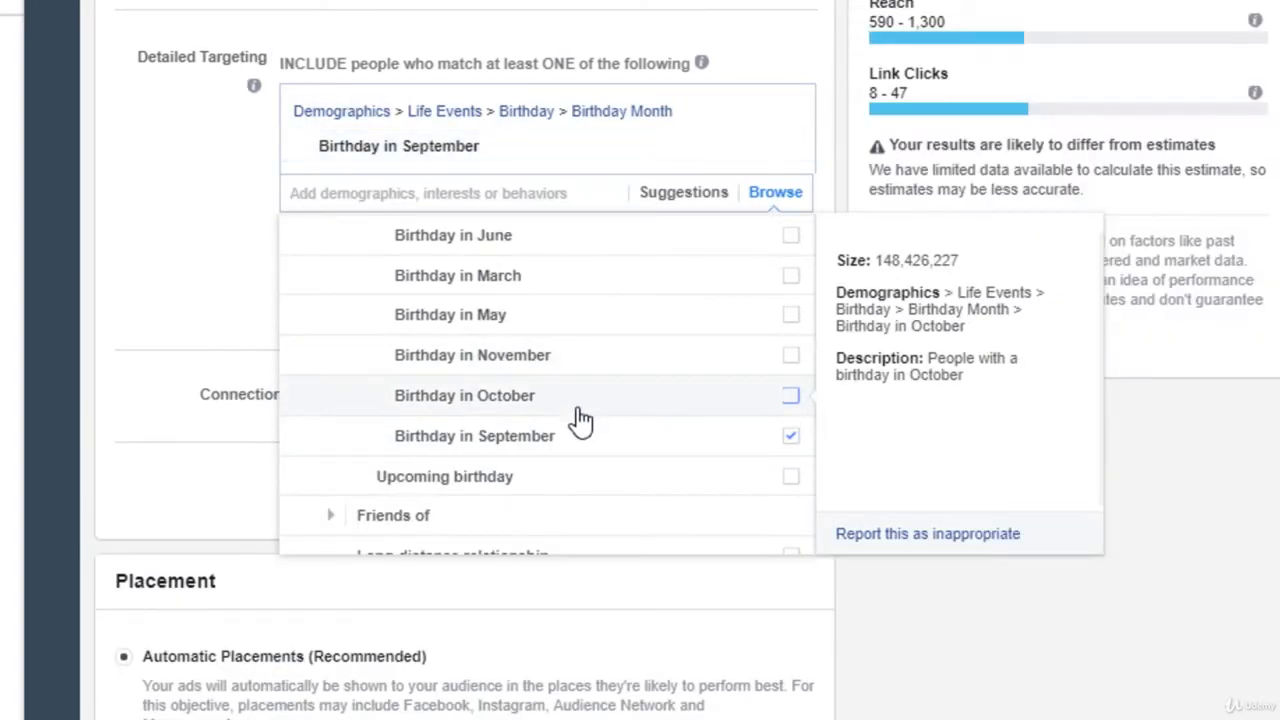
pyautogui.click(790, 397)
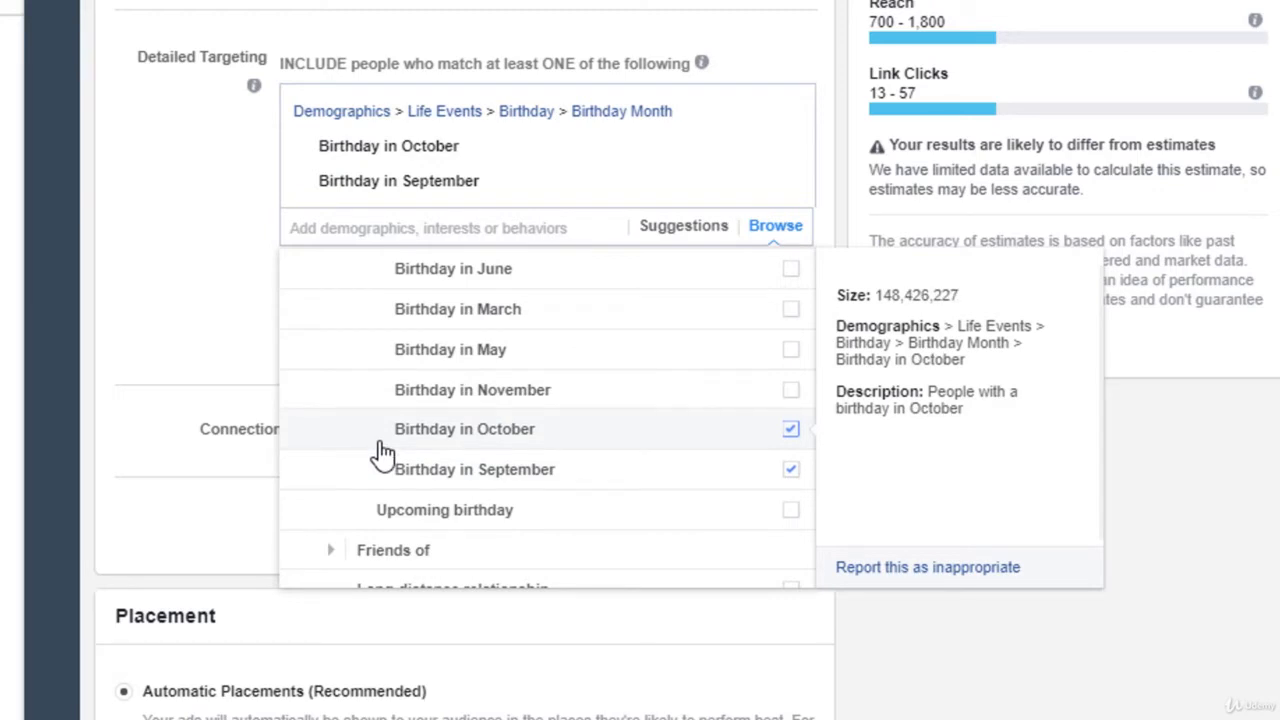
pyautogui.click(193, 287)
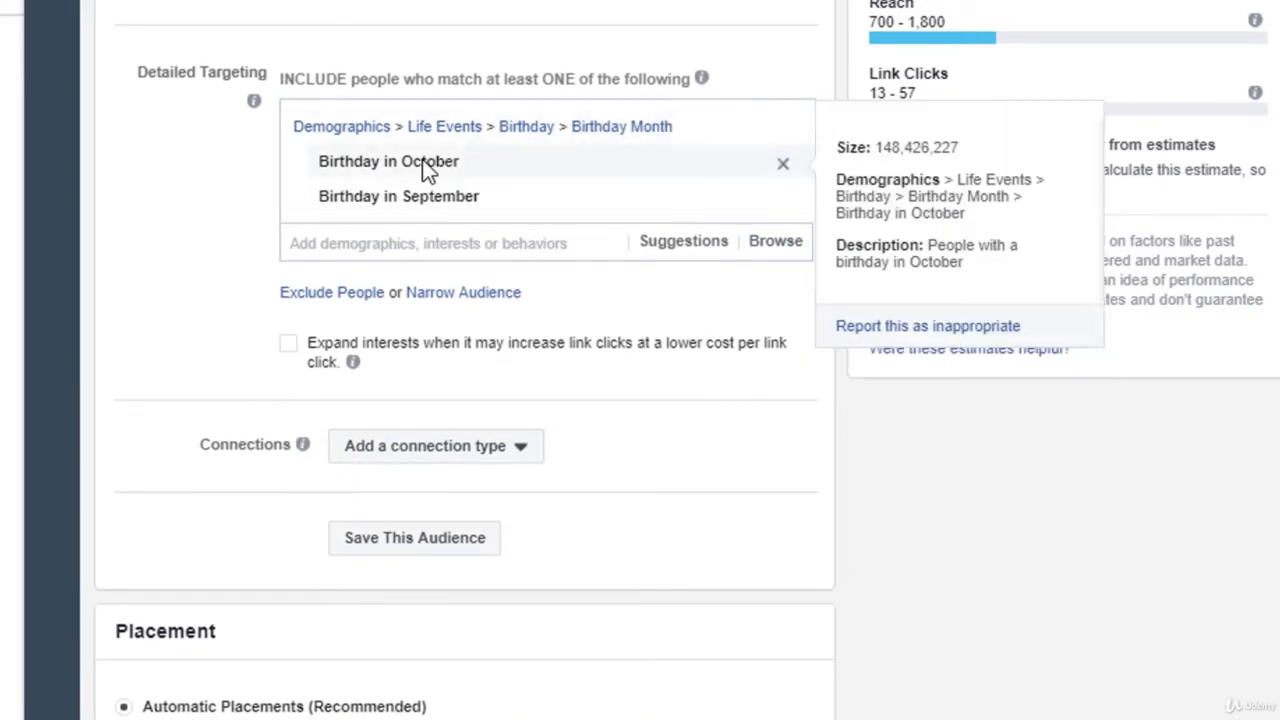
# Step: Check the connection types available for the audience without adding one
pyautogui.scroll(-2, 466, 440)
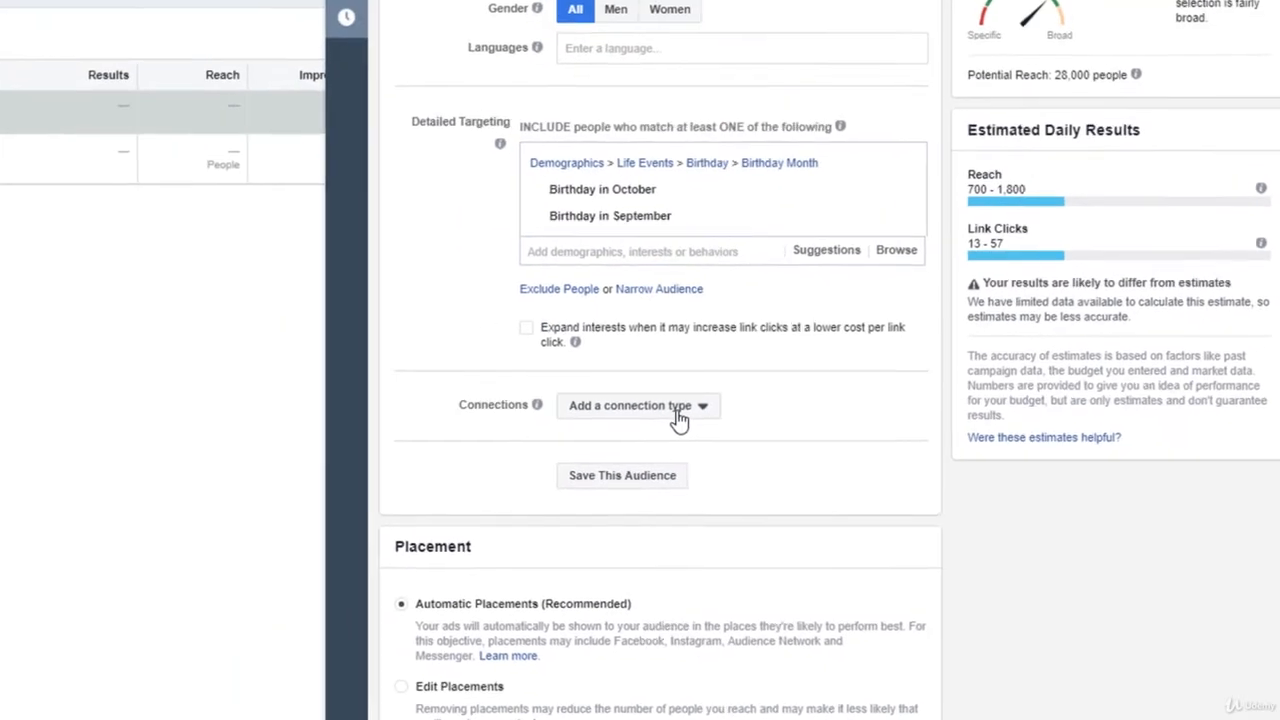
pyautogui.click(690, 418)
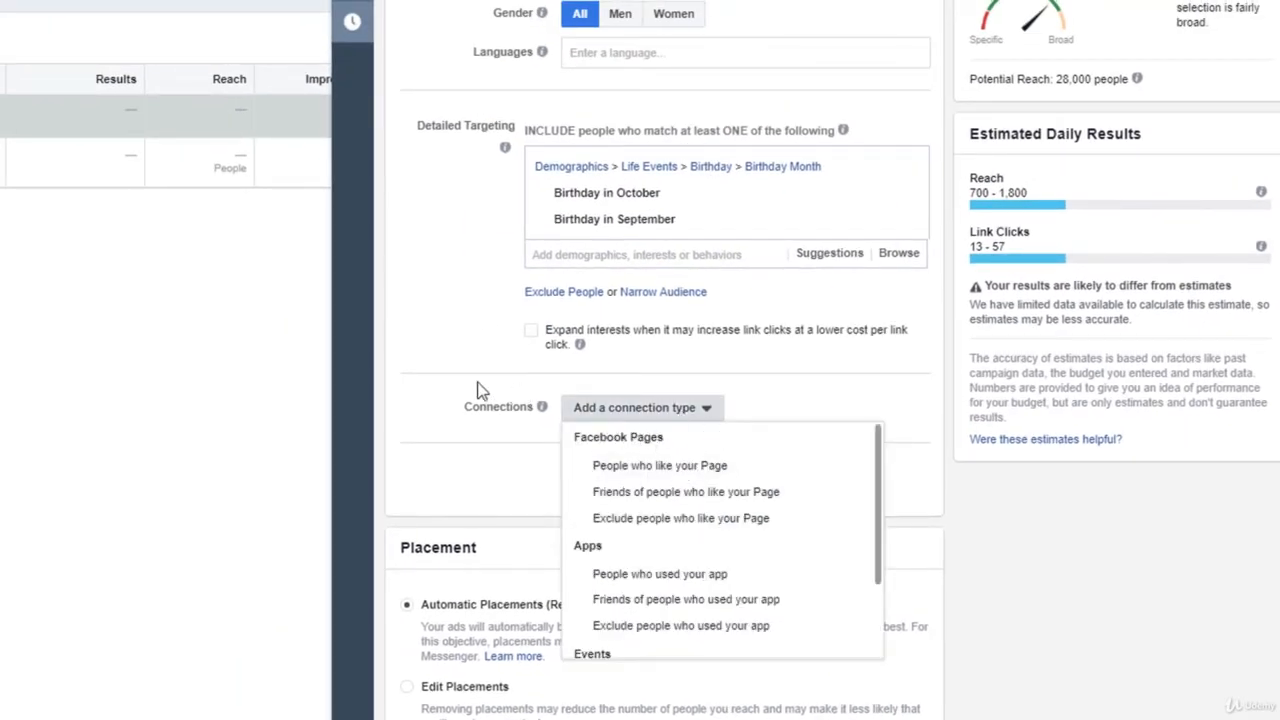
pyautogui.click(450, 493)
# Step: Restrict the Florida location targeting to People who live in this location
pyautogui.middleClick(451, 428)
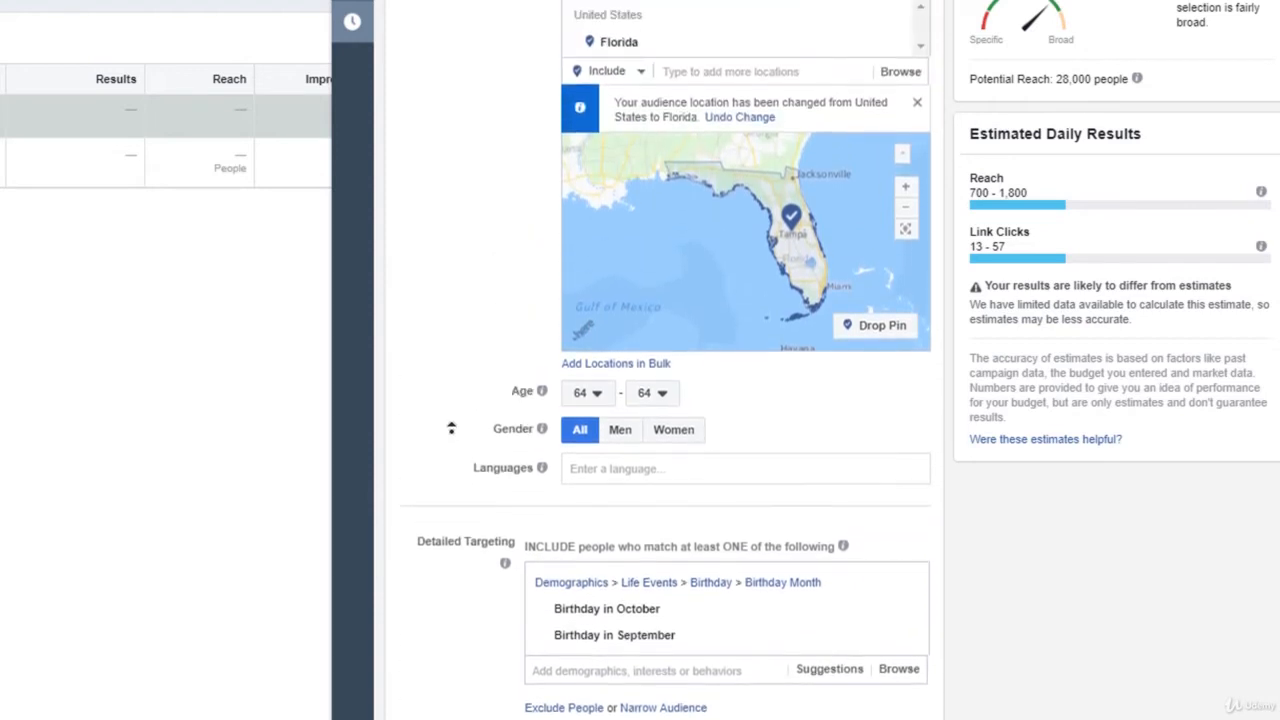
pyautogui.click(645, 172)
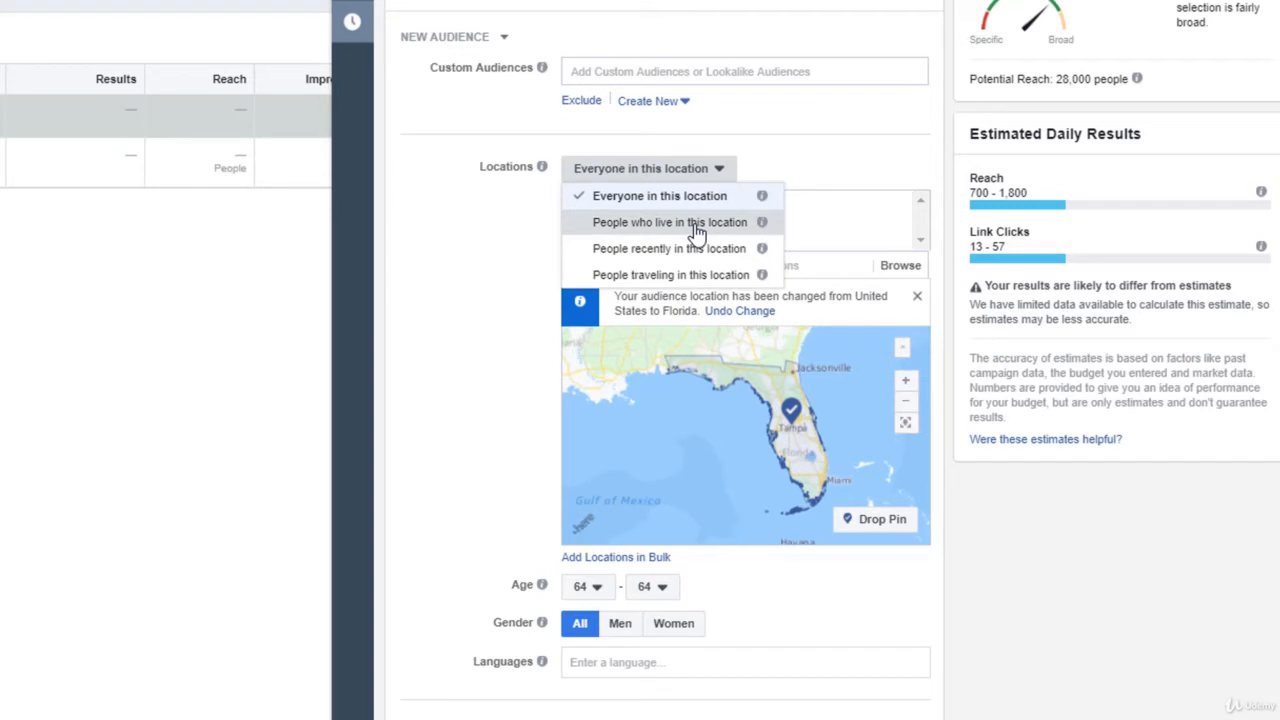
pyautogui.click(697, 224)
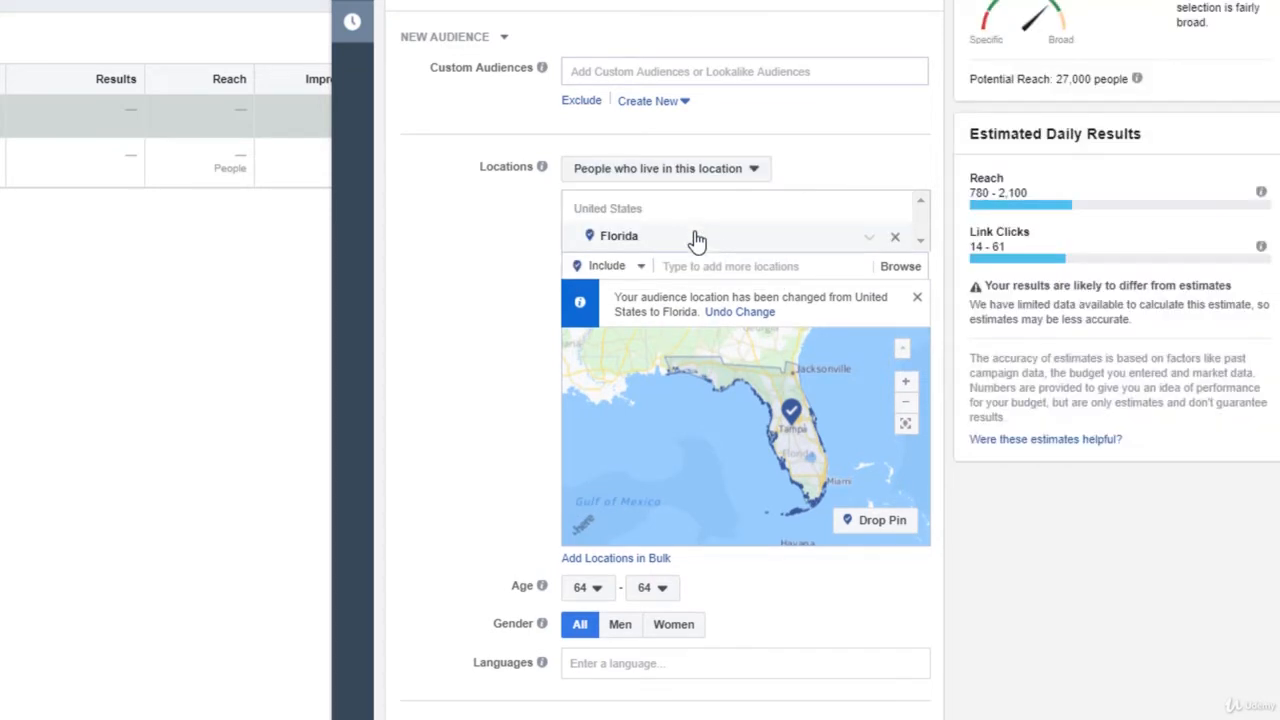
# Step: Switch the ad set from automatic to edited placements and remove the Messenger and Audience Network platforms
pyautogui.scroll(-4, 489, 279)
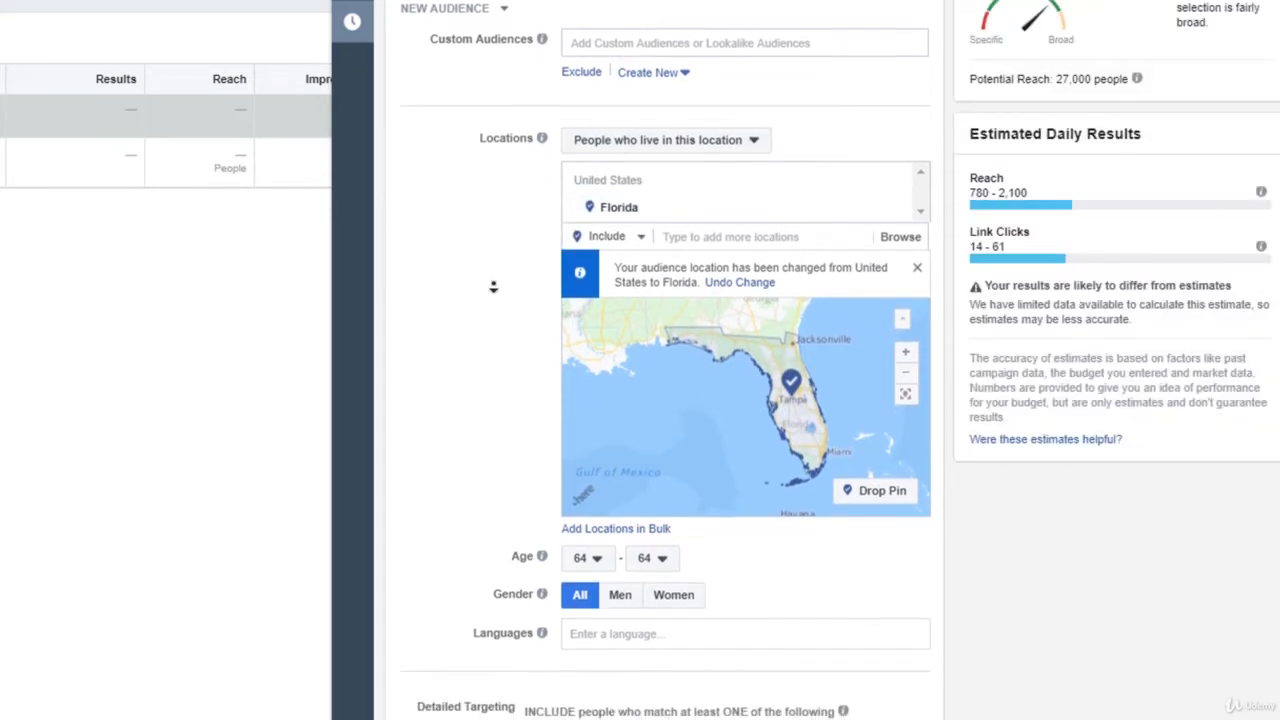
pyautogui.scroll(-5, 499, 325)
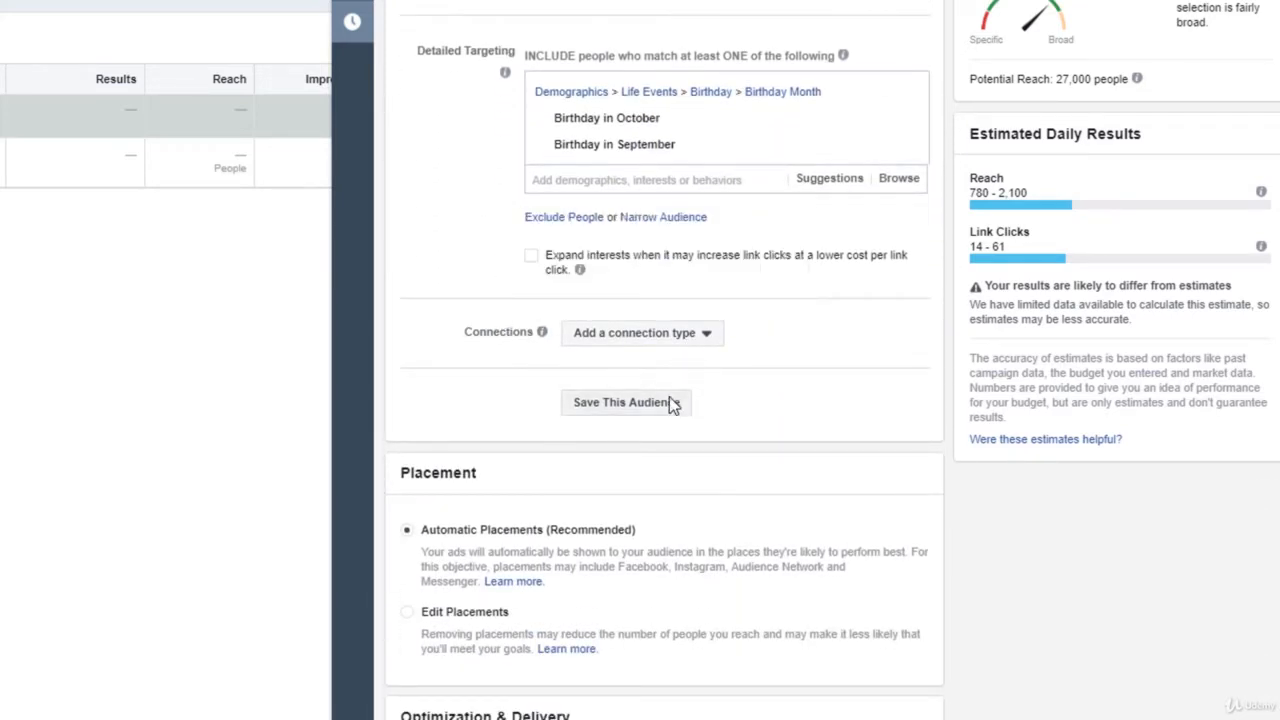
pyautogui.scroll(-4, 669, 396)
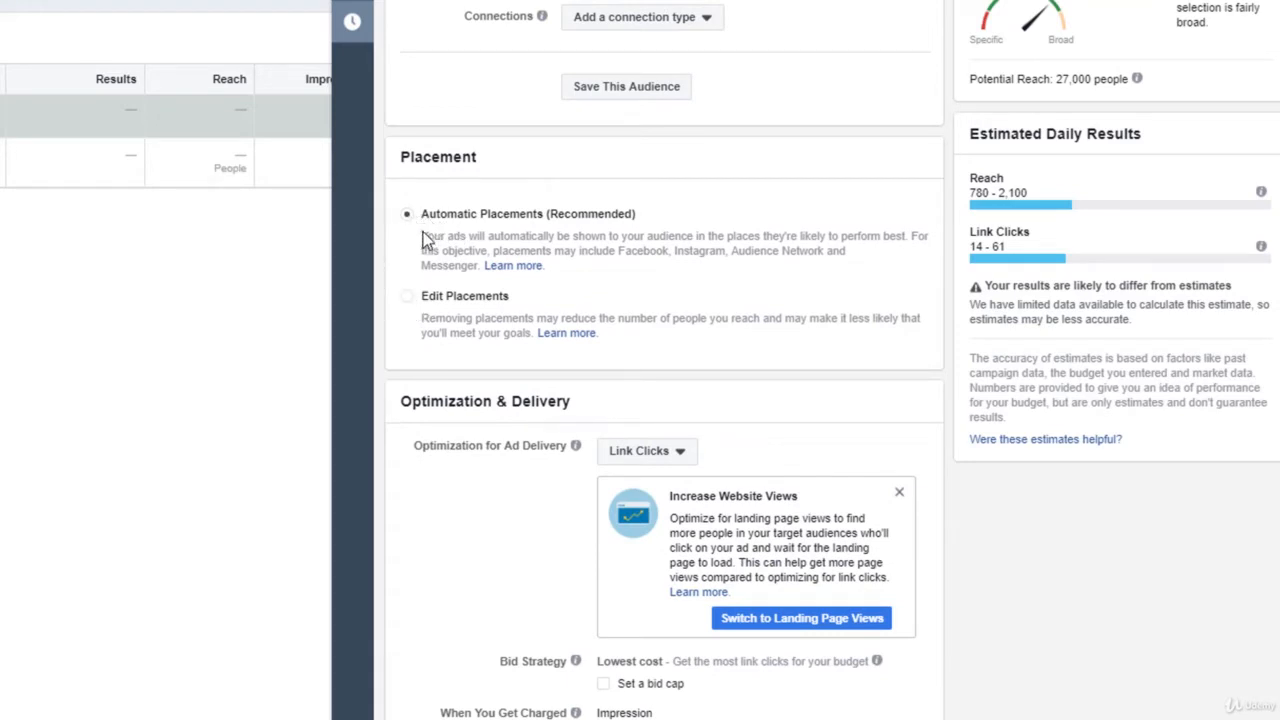
pyautogui.click(407, 297)
pyautogui.scroll(-3, 600, 345)
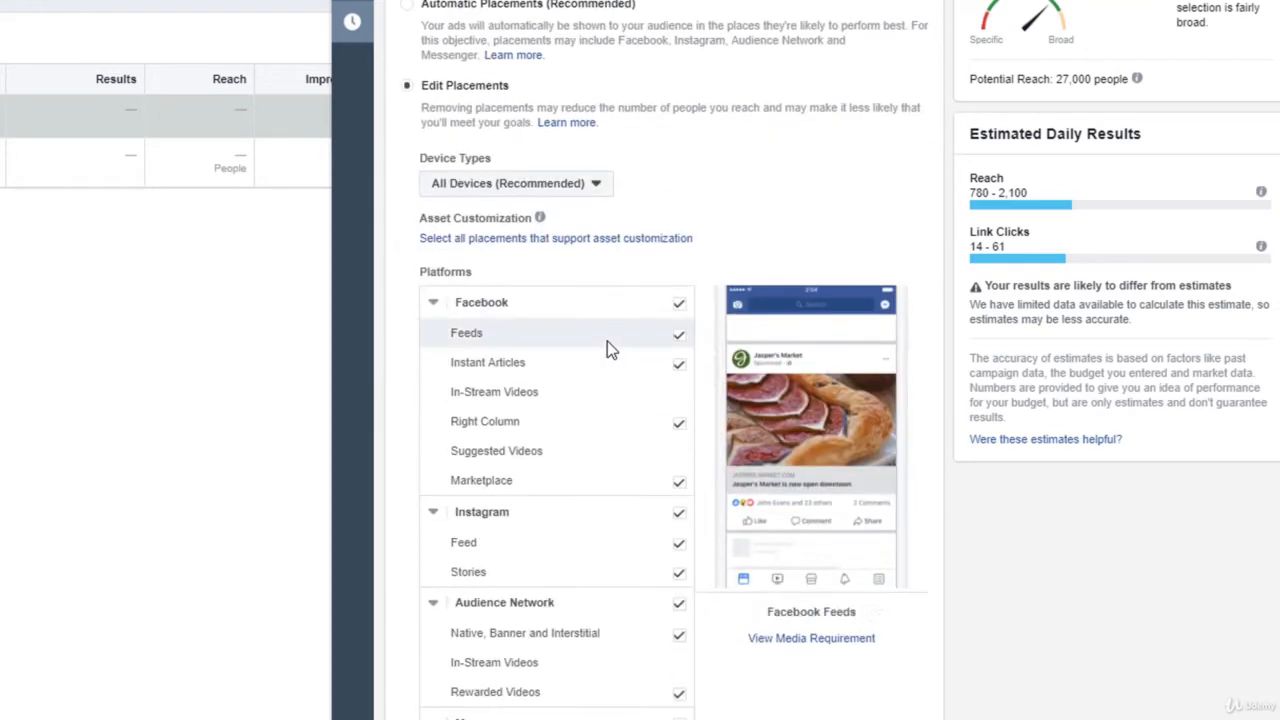
pyautogui.scroll(-3, 708, 386)
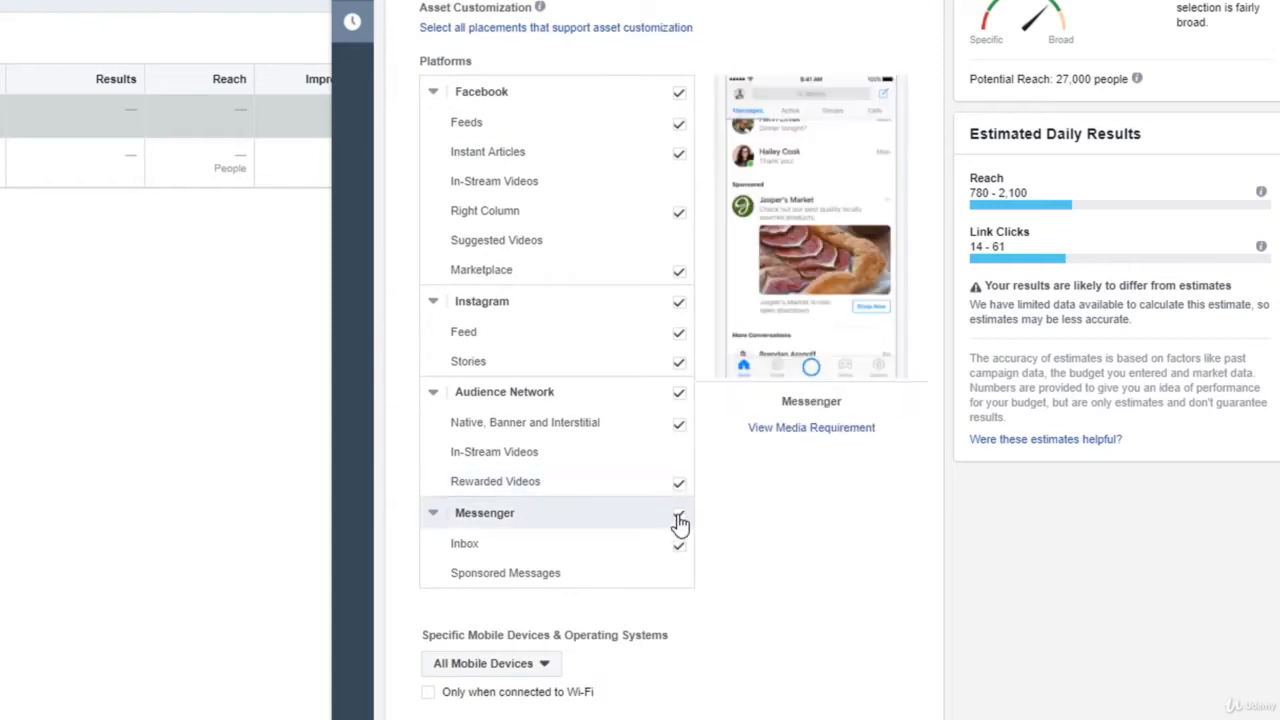
pyautogui.click(679, 513)
pyautogui.click(680, 426)
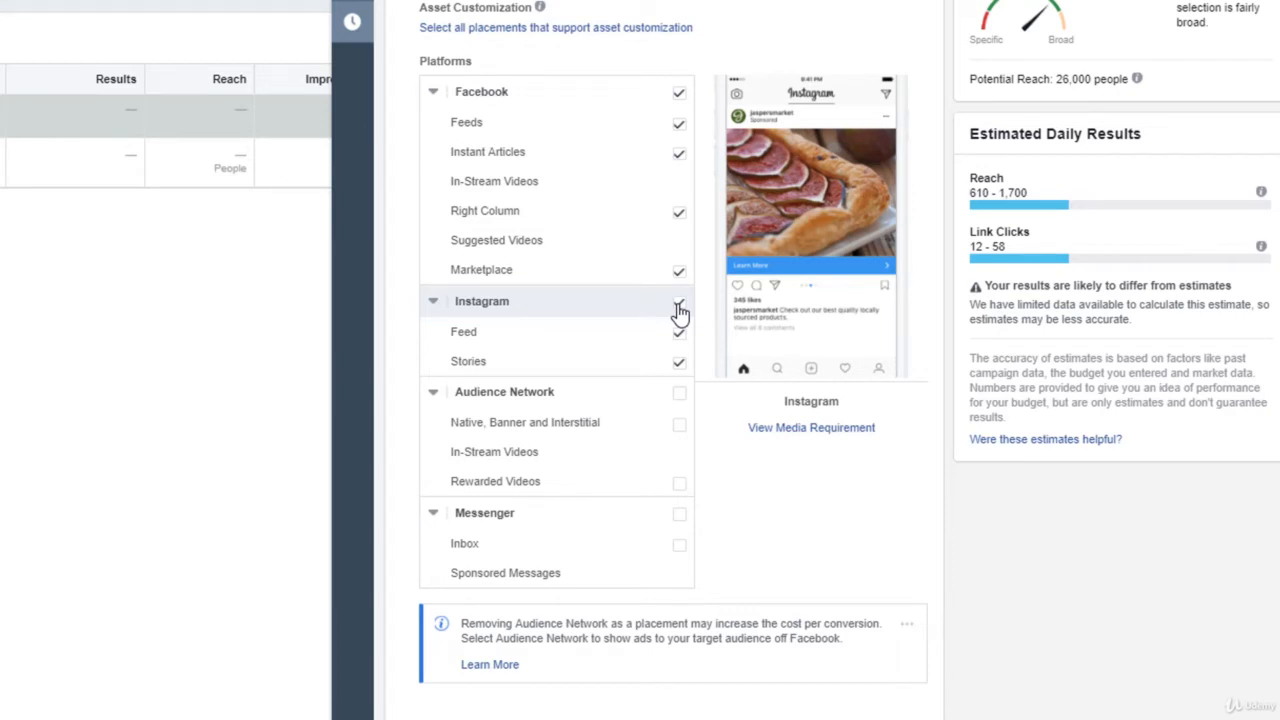
# Step: Compare the estimated daily results with and without the Instagram placements
pyautogui.click(679, 308)
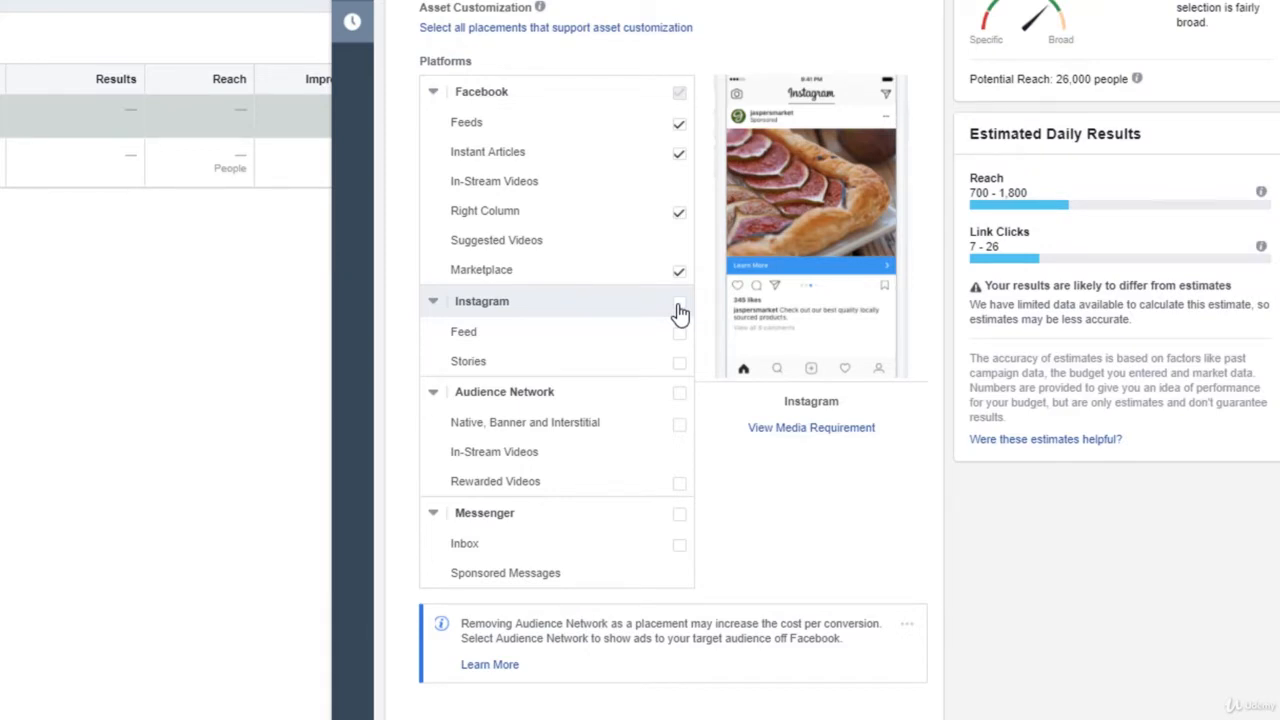
pyautogui.click(679, 308)
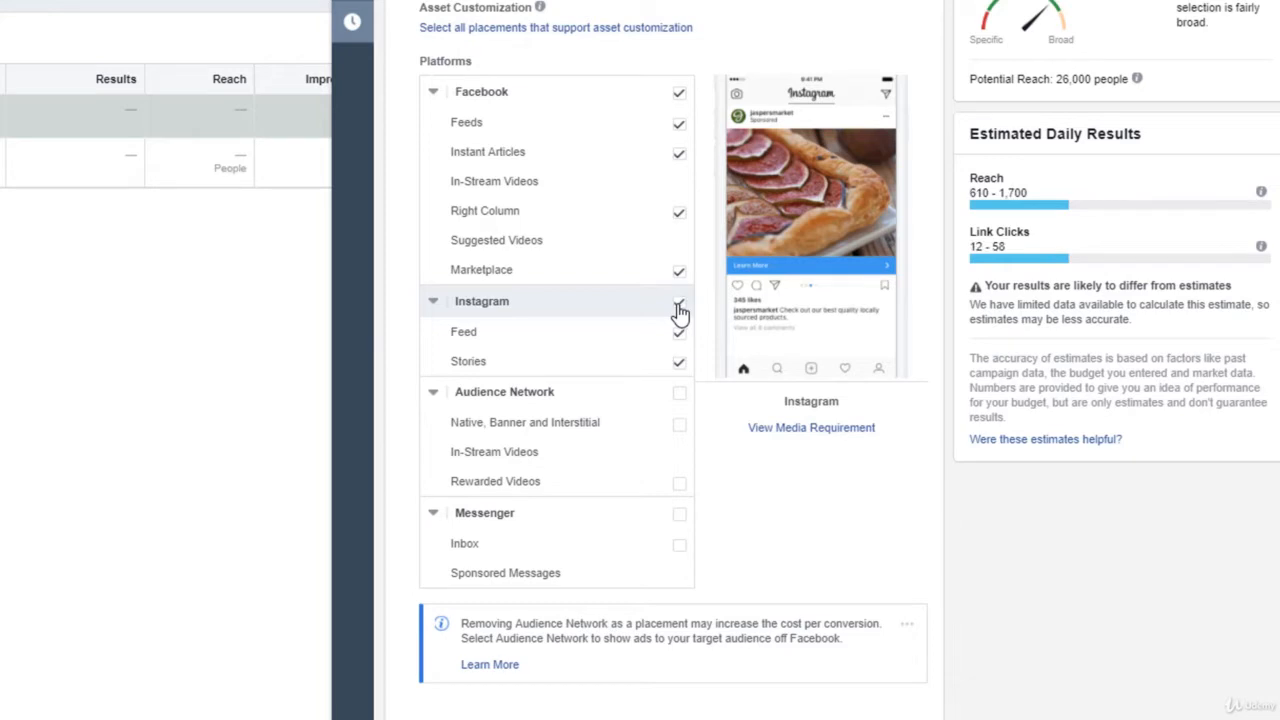
pyautogui.click(679, 308)
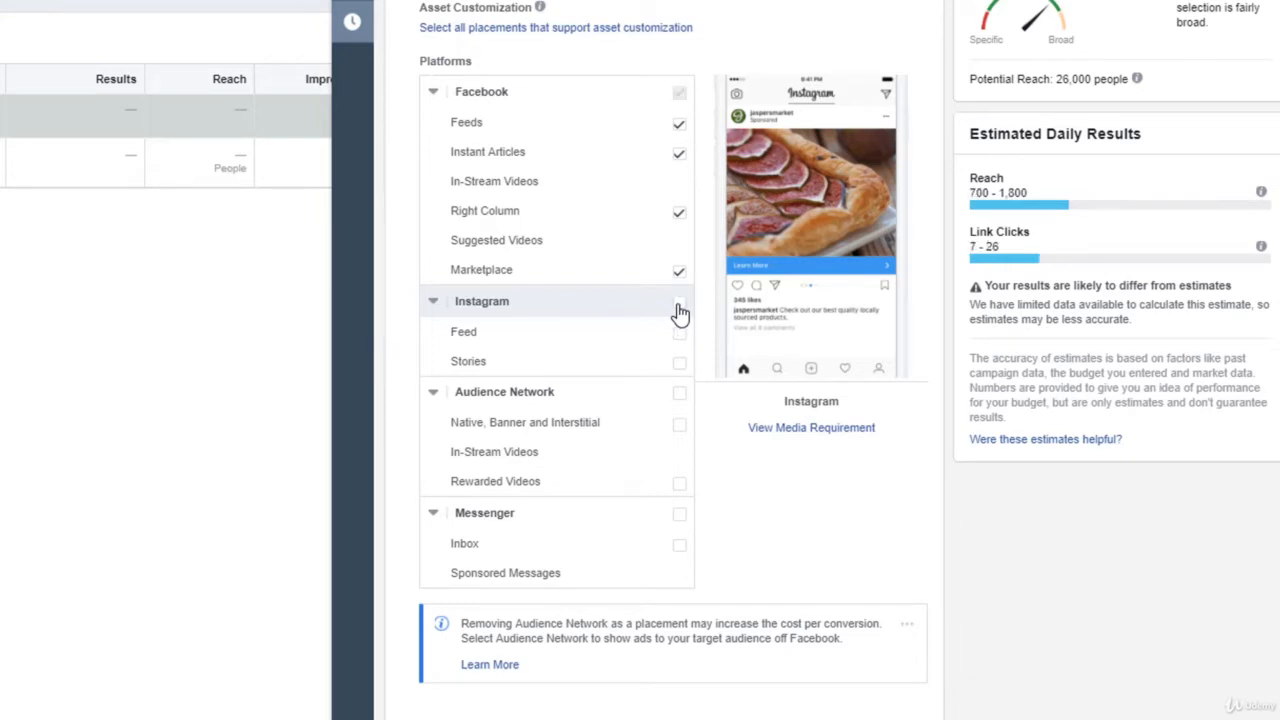
pyautogui.click(679, 310)
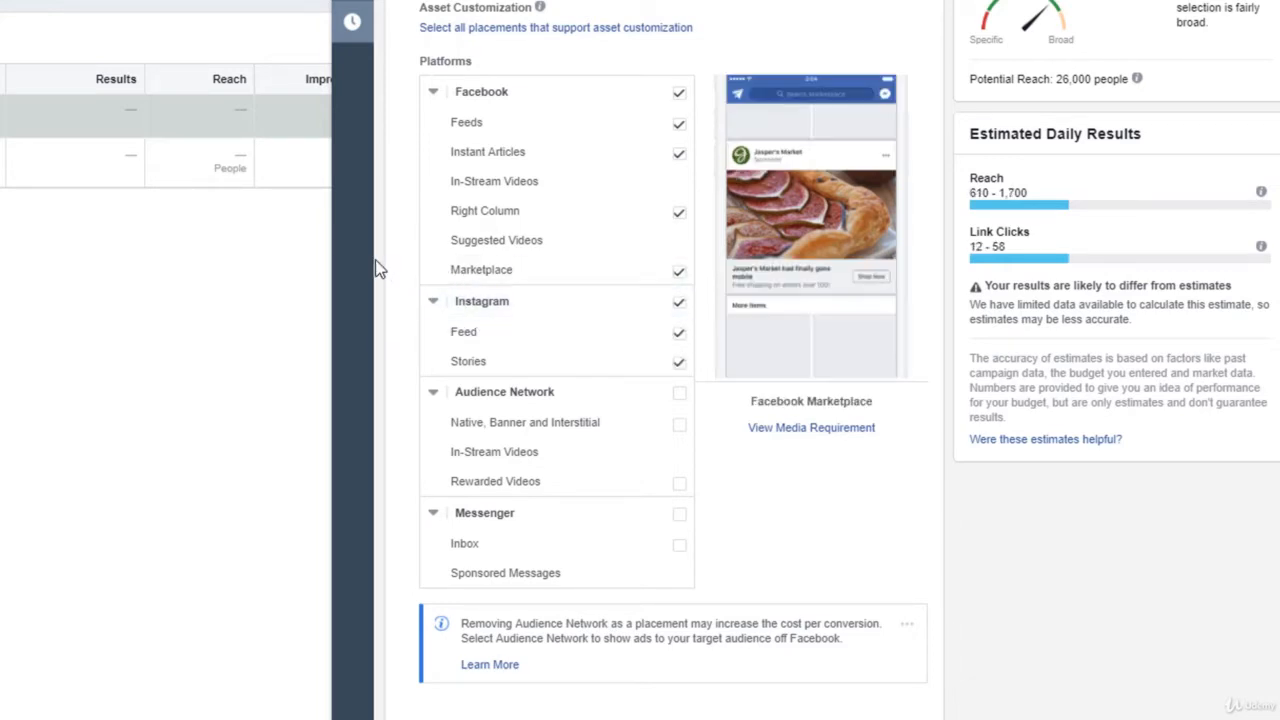
# Step: Check the mobile device options without changing them, and limit delivery to devices connected to Wi-Fi
pyautogui.scroll(-5, 413, 327)
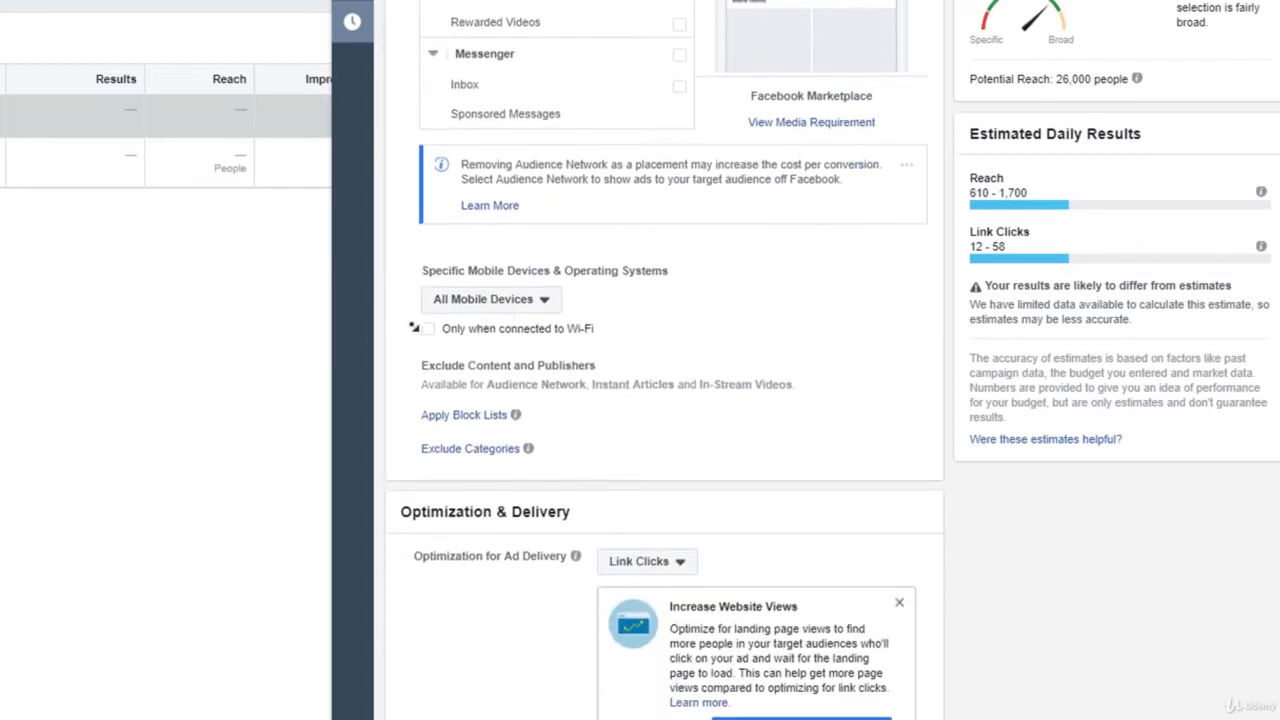
pyautogui.click(553, 268)
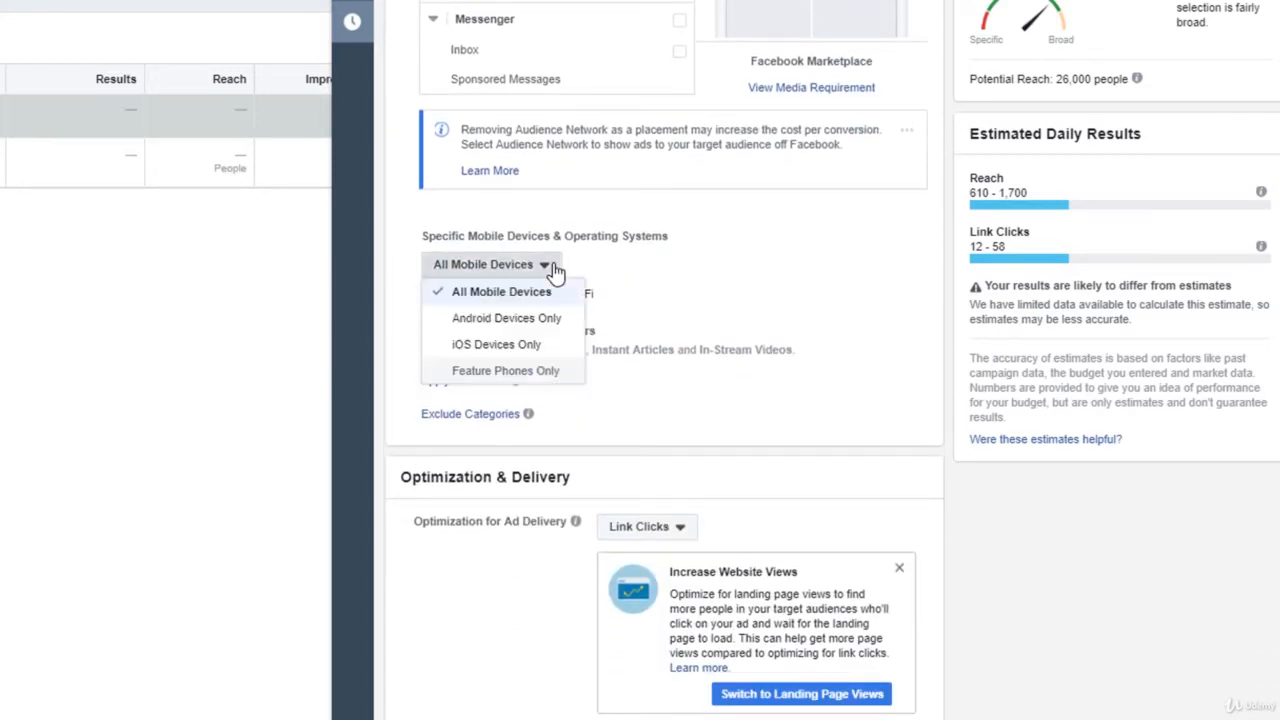
pyautogui.click(698, 278)
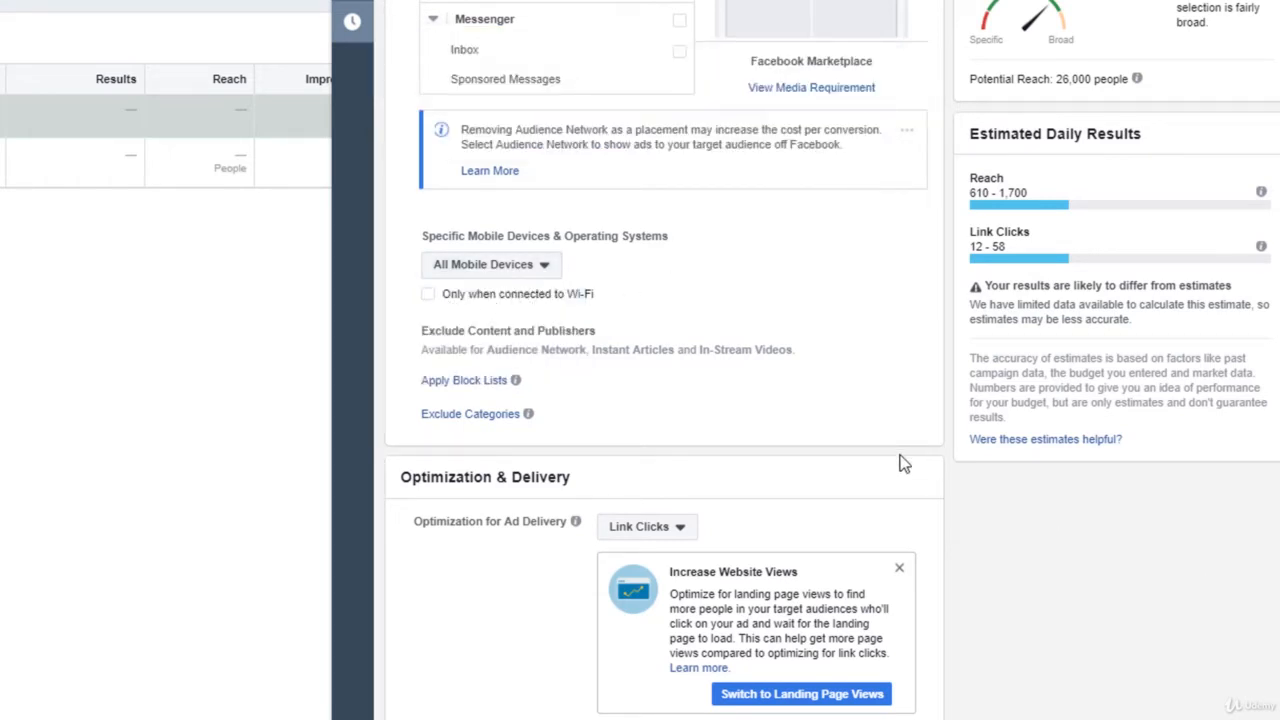
pyautogui.middleClick(583, 300)
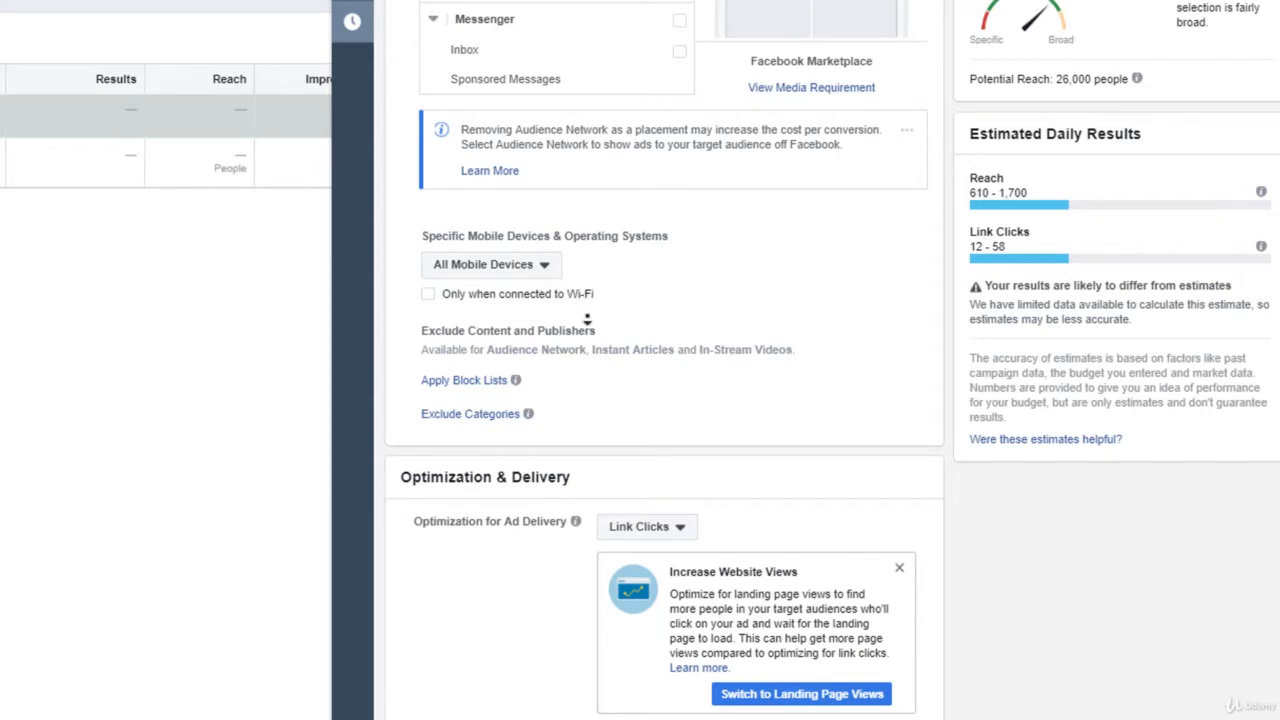
pyautogui.click(428, 291)
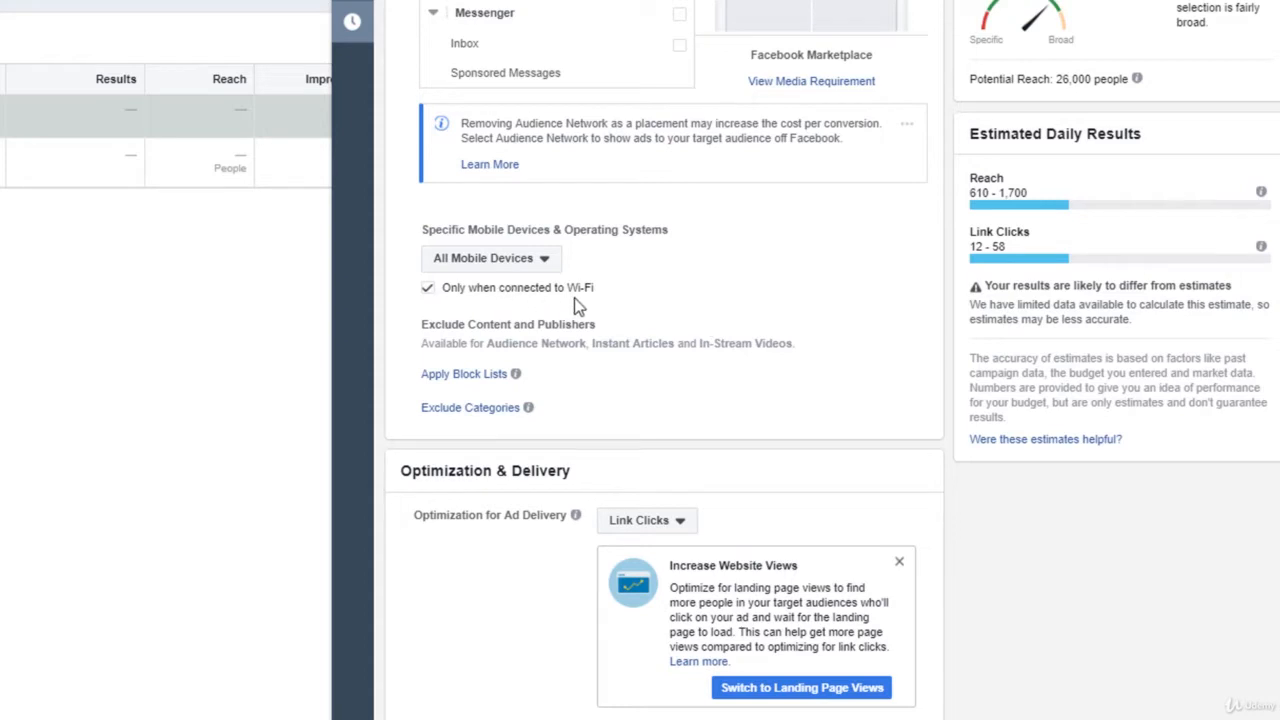
# Step: Examine the Optimization for Ad Delivery options without changing the Link Clicks setting
pyautogui.middleClick(655, 310)
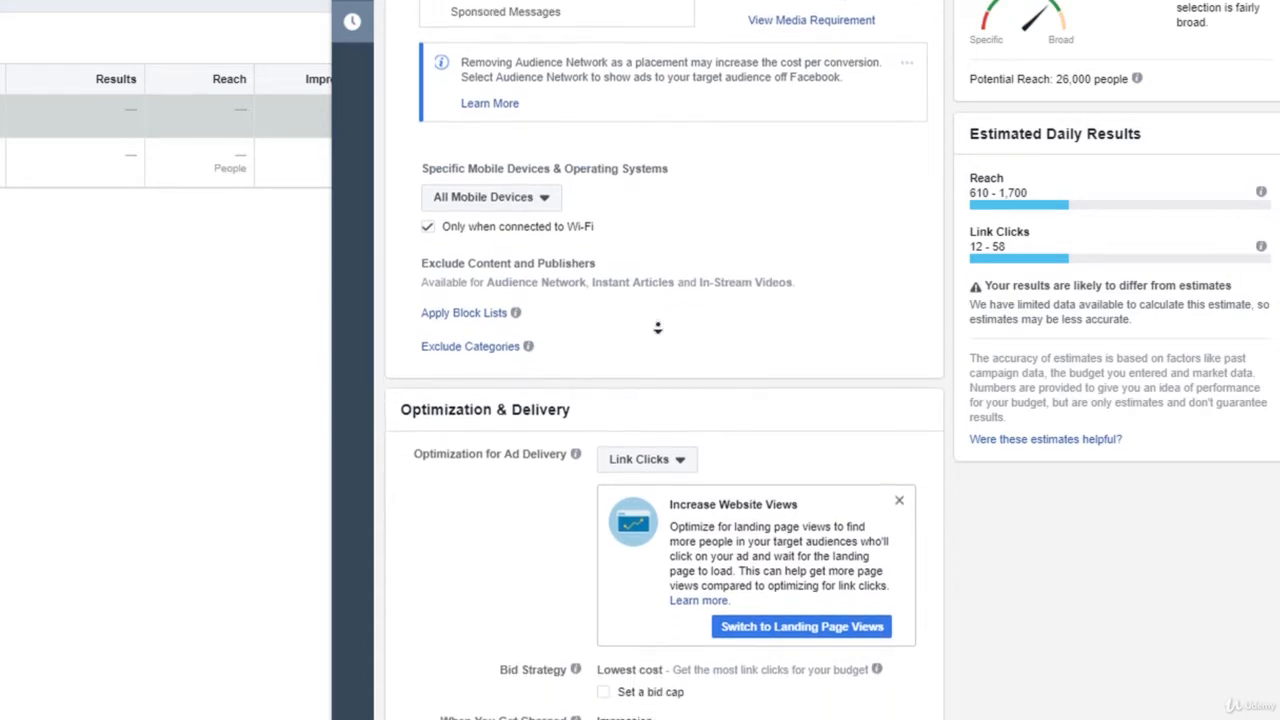
pyautogui.middleClick(658, 350)
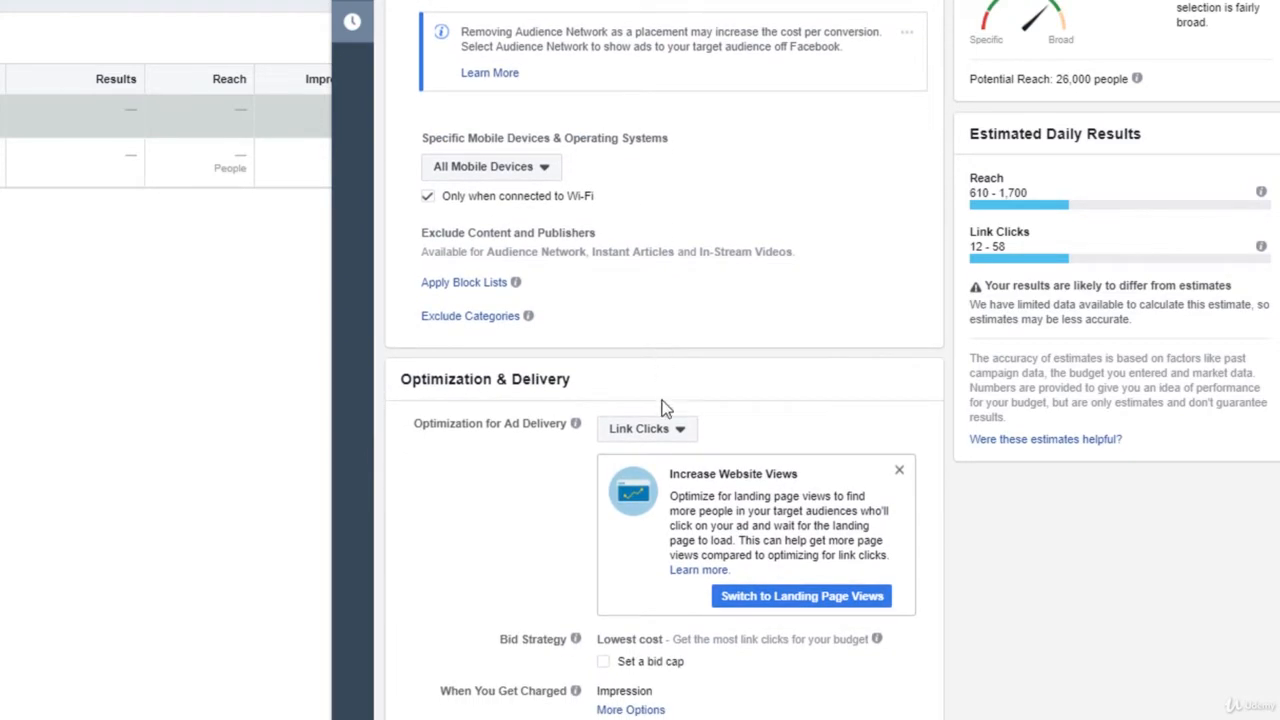
pyautogui.click(659, 438)
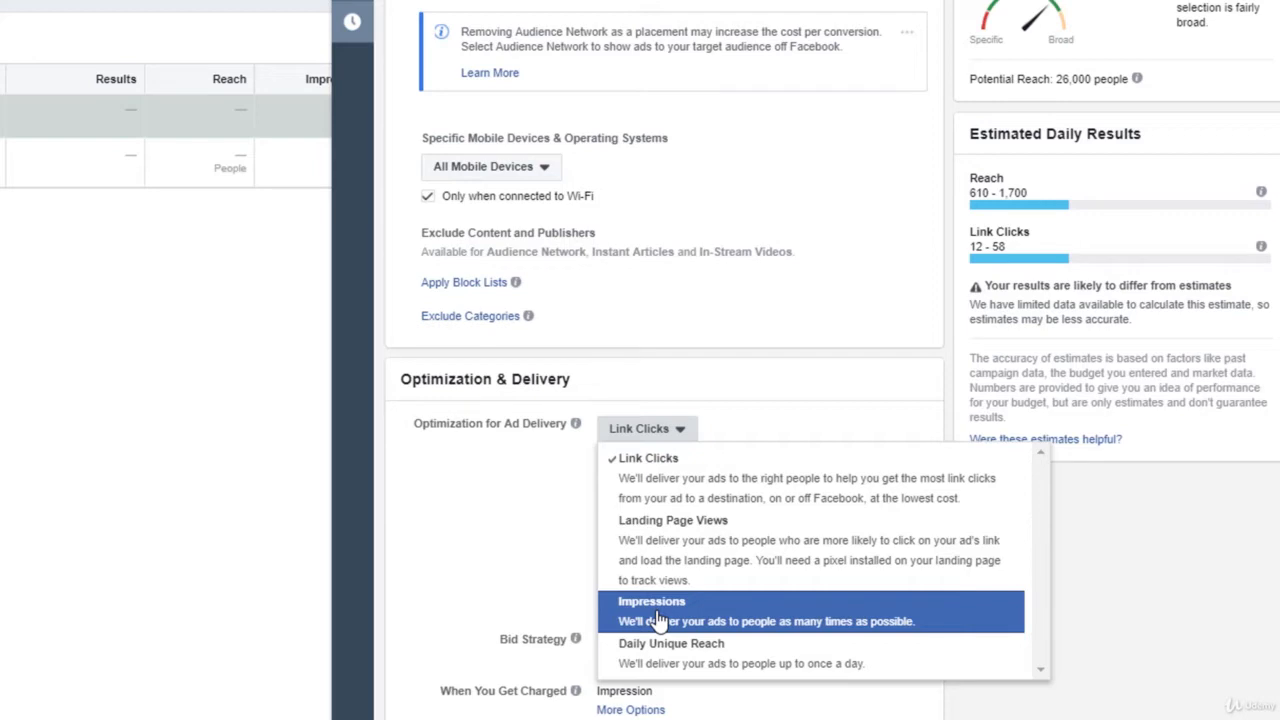
pyautogui.click(513, 481)
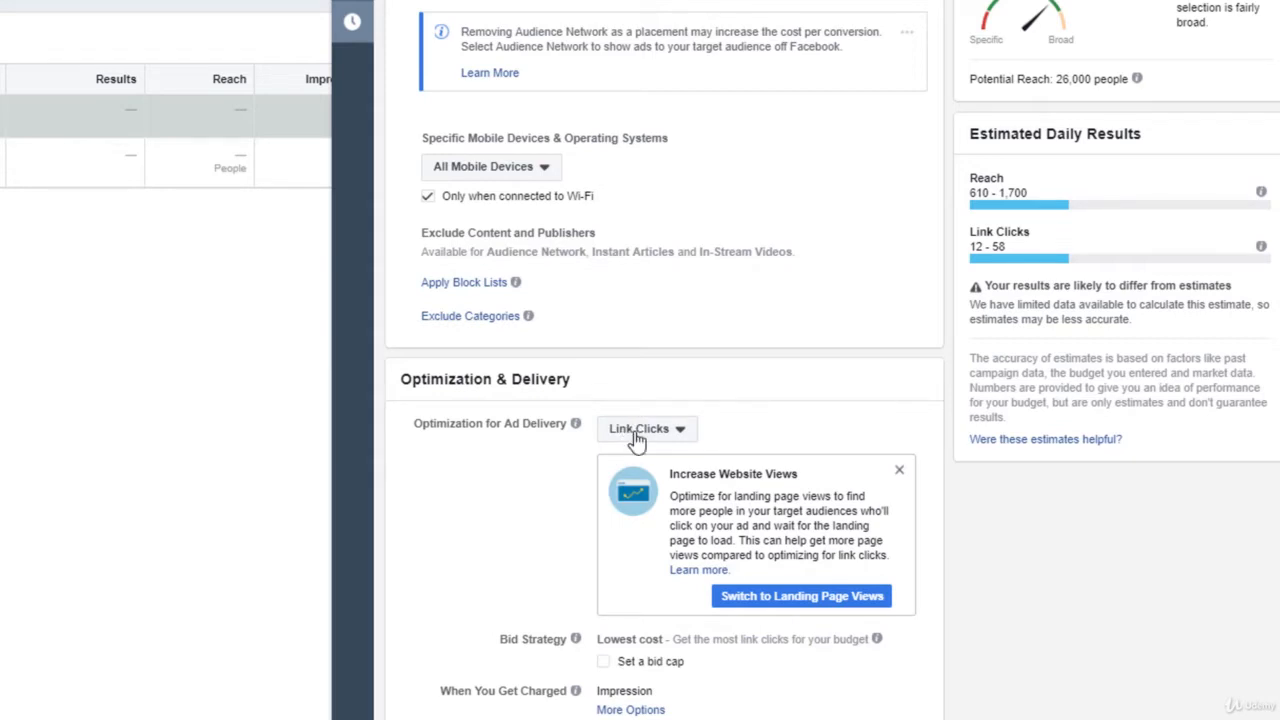
# Step: Enable a bid cap of $2.00 per link click in the bid strategy
pyautogui.click(605, 664)
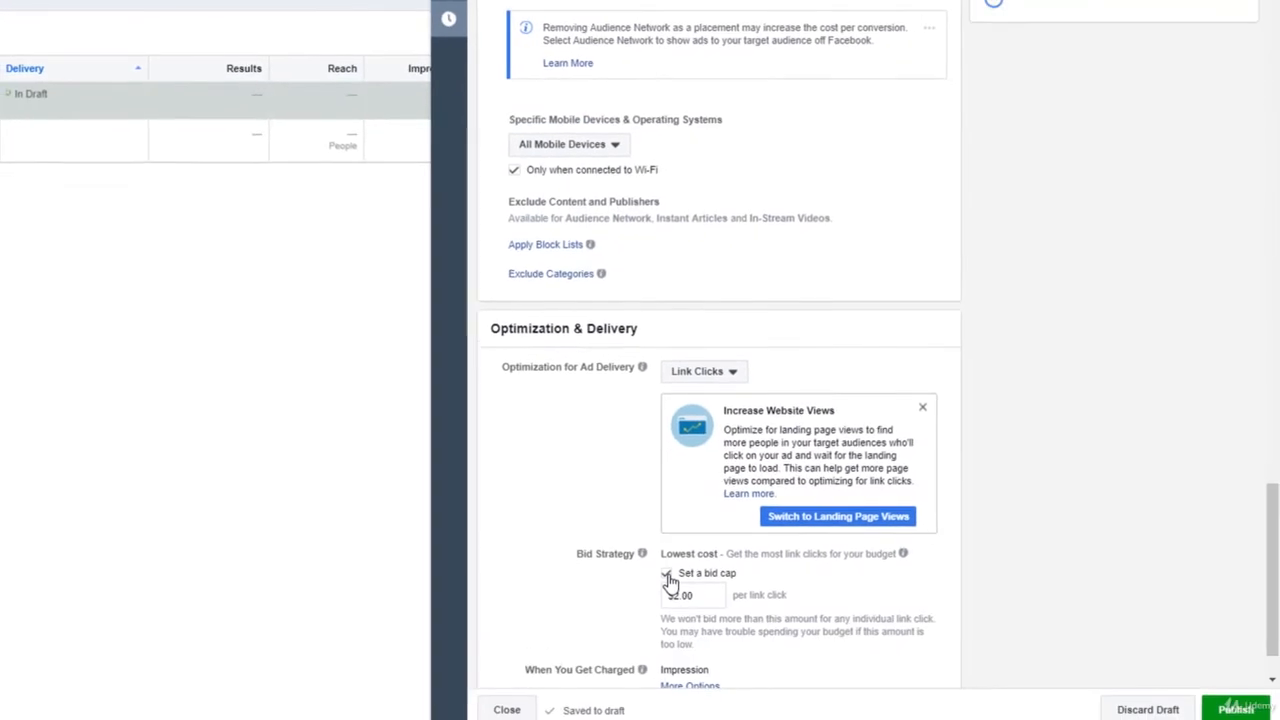
pyautogui.scroll(-1, 610, 672)
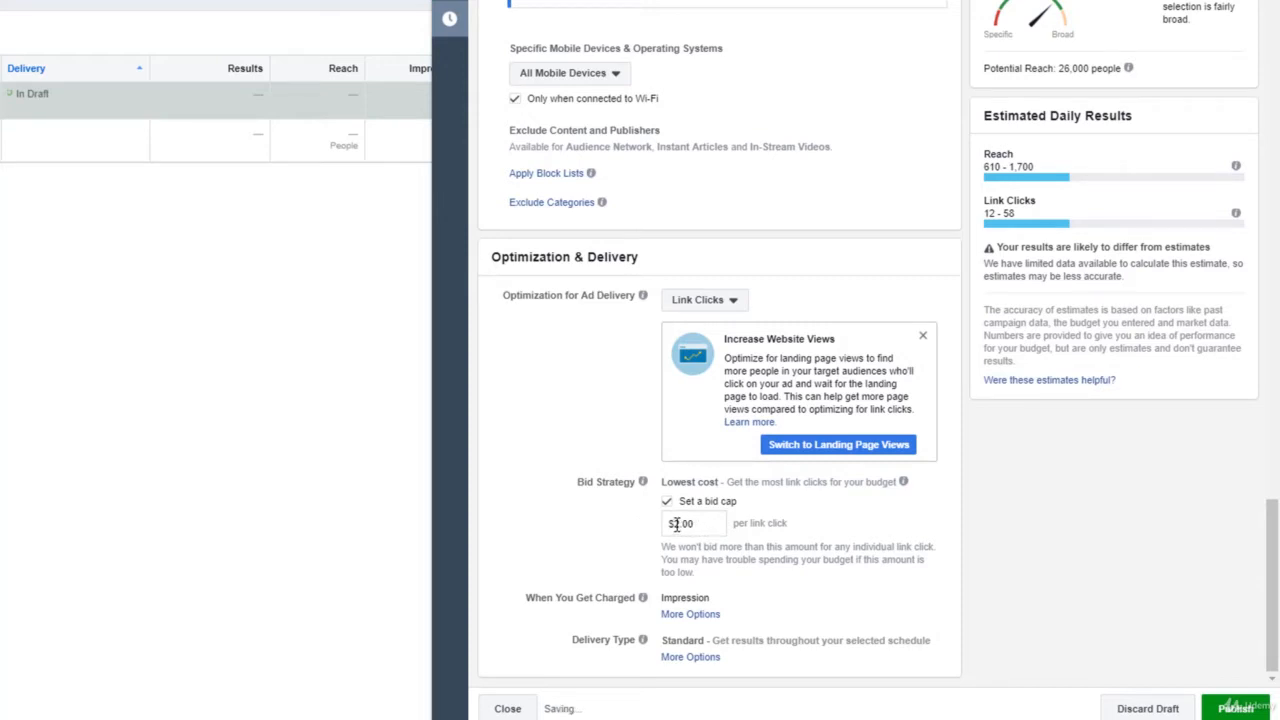
pyautogui.click(676, 524)
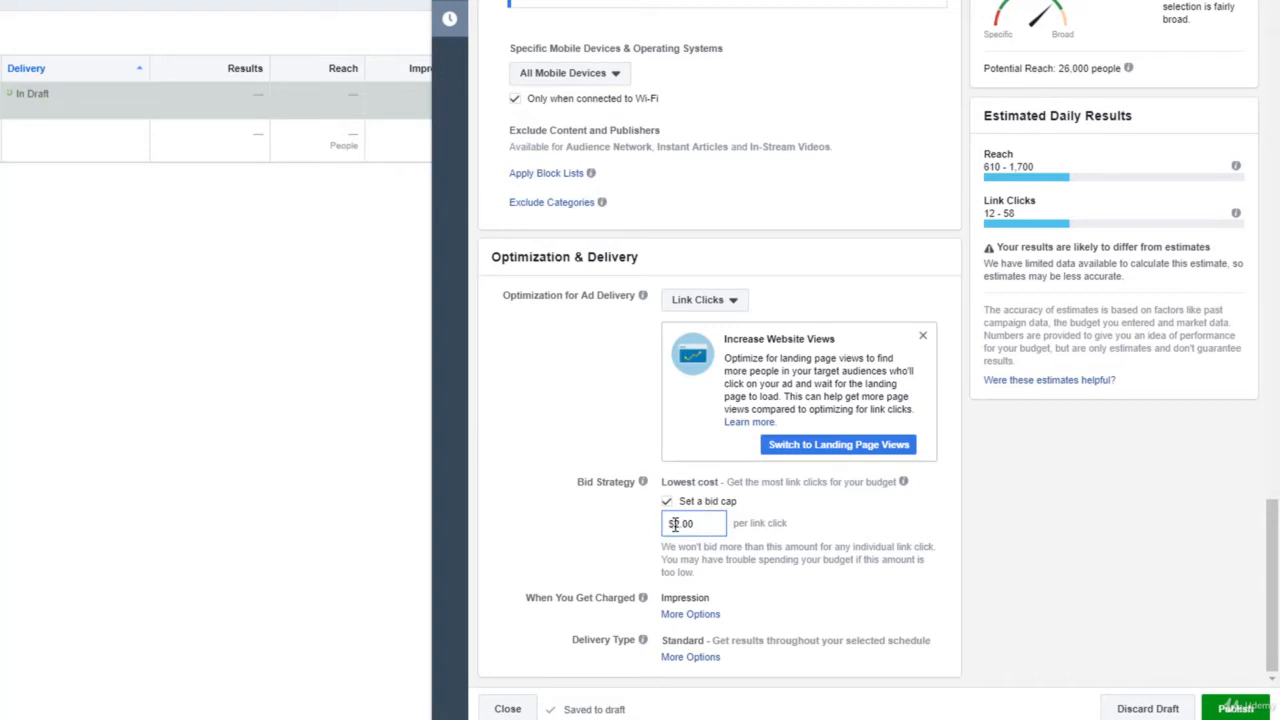
pyautogui.click(636, 516)
pyautogui.moveTo(700, 525); pyautogui.dragTo(614, 573)
pyautogui.click(703, 530)
pyautogui.moveTo(701, 529); pyautogui.dragTo(665, 528)
pyautogui.write('$2.50')
# Step: Set the ad set to be charged by Link Click (CPC) and display the delivery type options
pyautogui.click(689, 615)
pyautogui.click(682, 614)
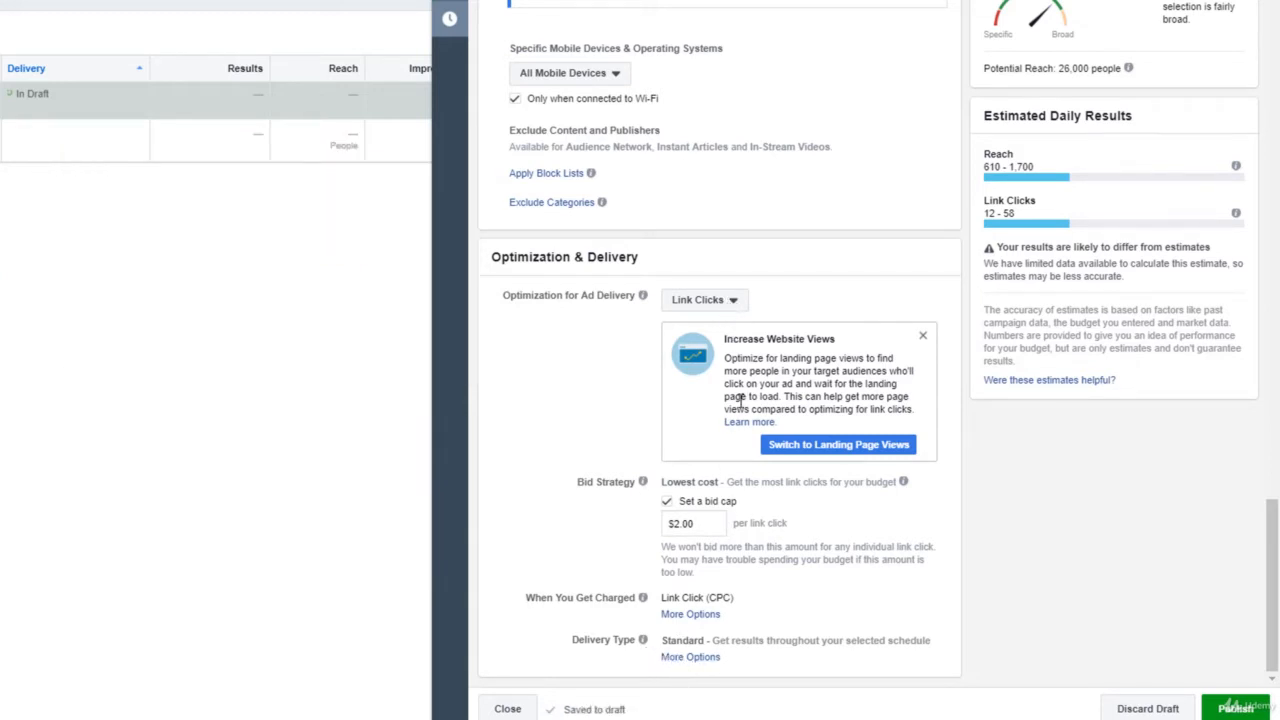
pyautogui.click(697, 657)
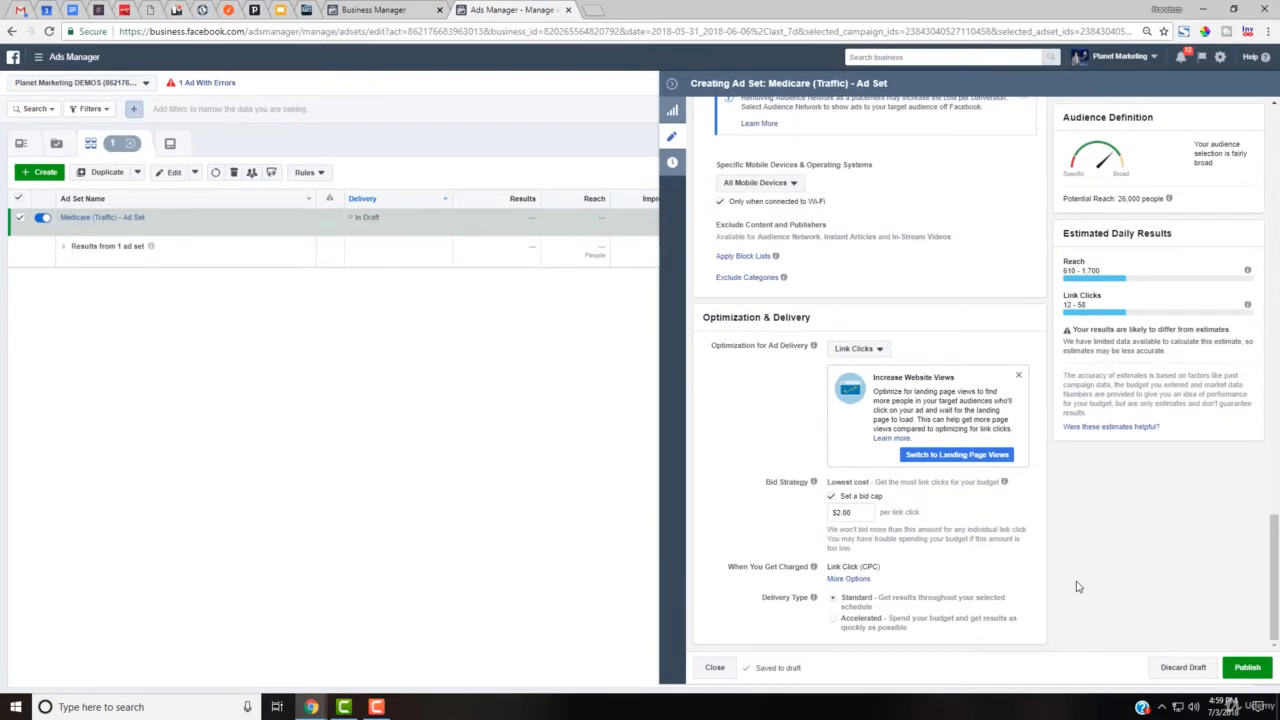
# Step: Return to the start of the ad set and review its daily budget, start date and end date settings
pyautogui.moveTo(1273, 584); pyautogui.dragTo(1273, 172)
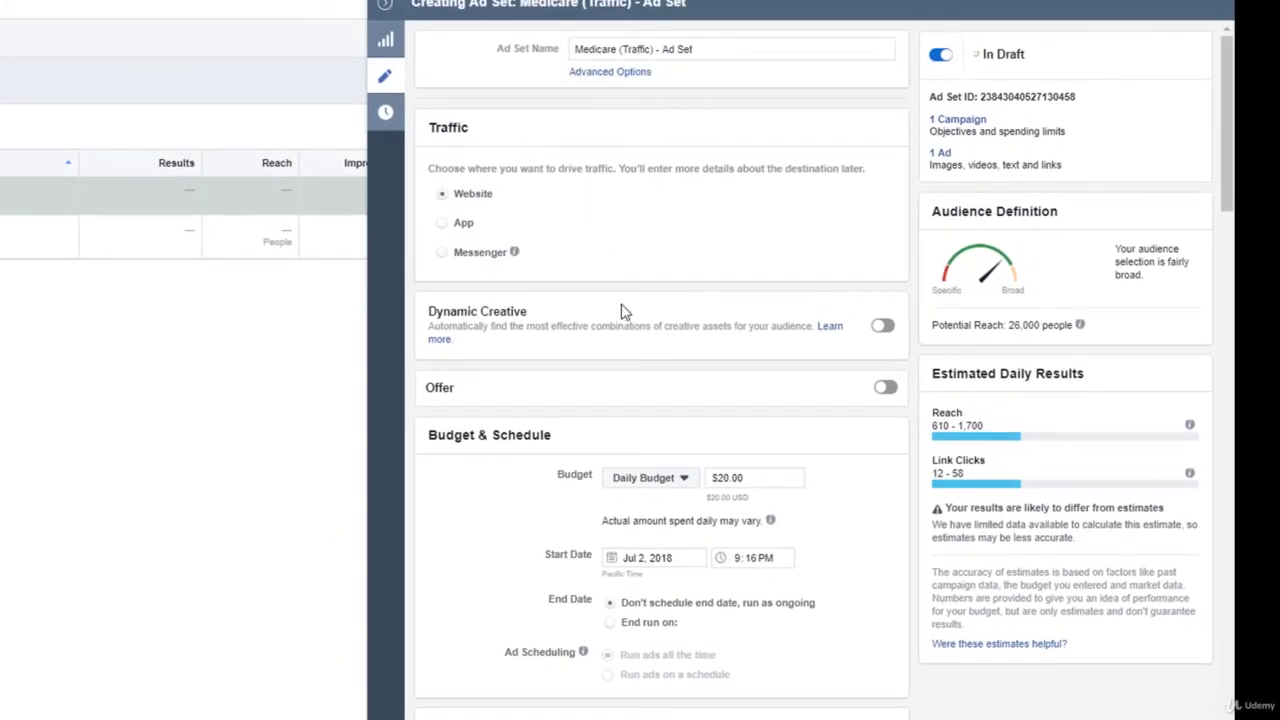
pyautogui.middleClick(572, 250)
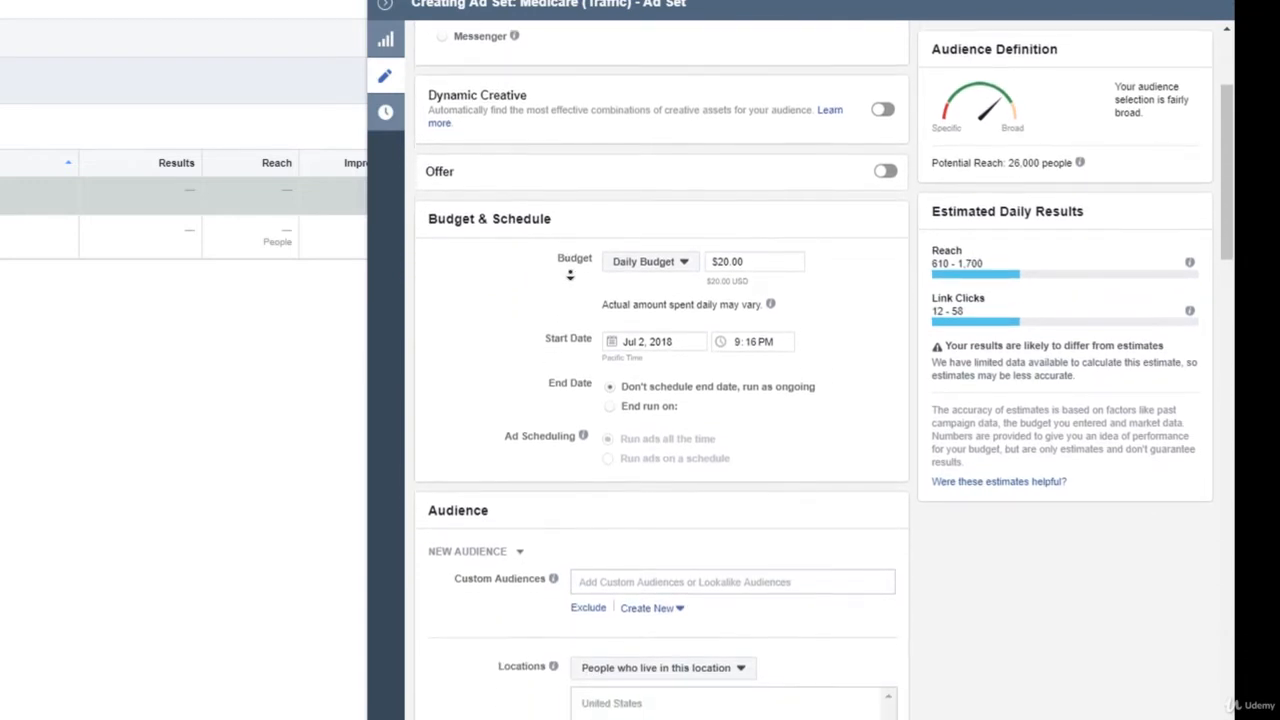
pyautogui.click(766, 211)
pyautogui.moveTo(766, 211); pyautogui.dragTo(712, 212)
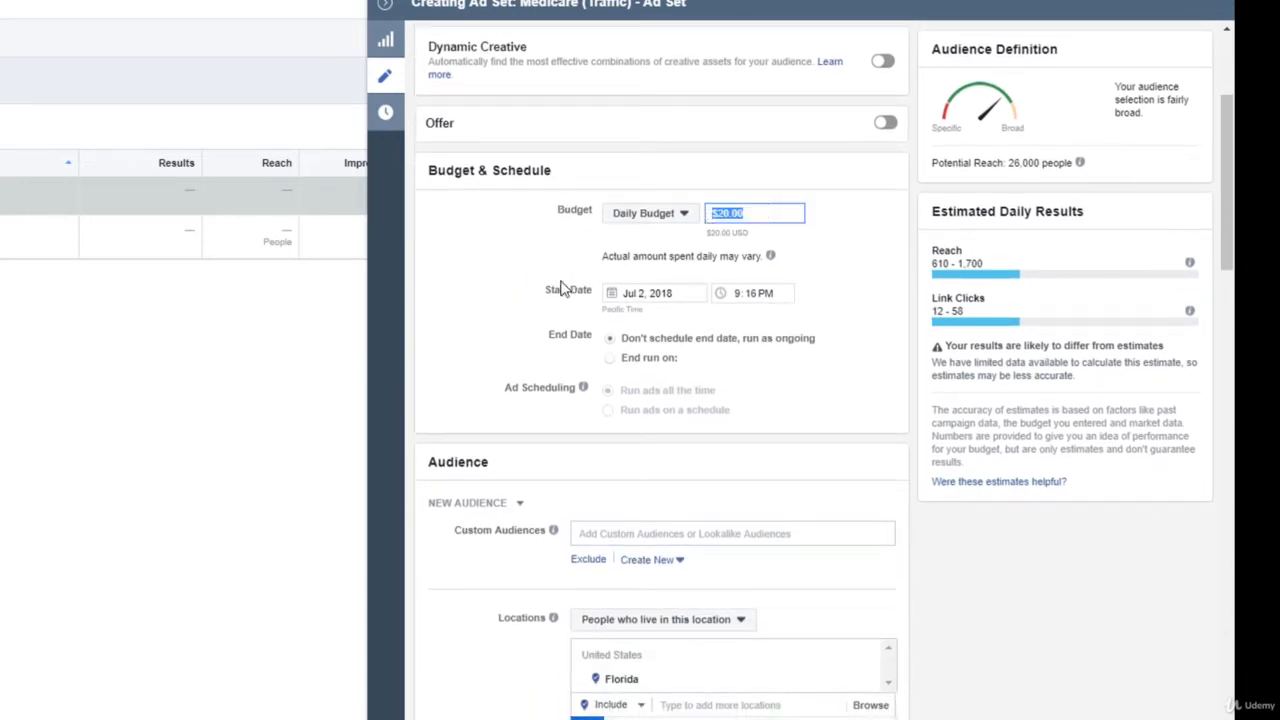
pyautogui.middleClick(506, 270)
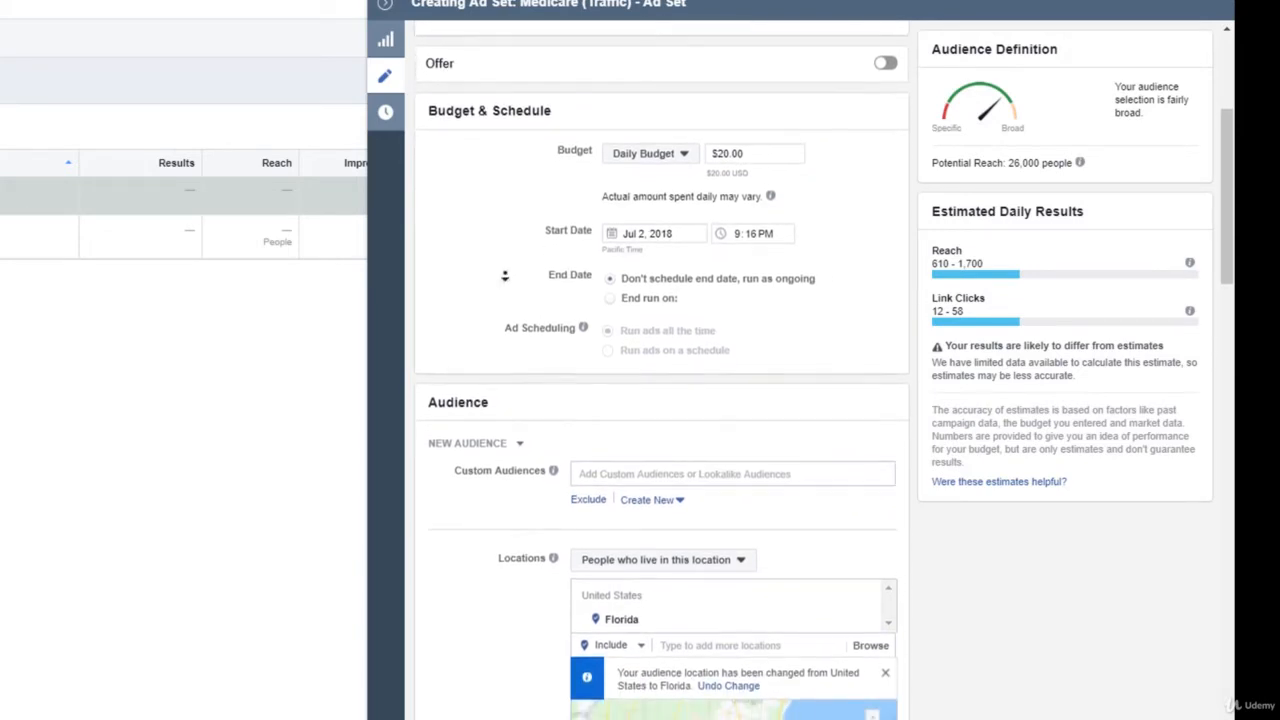
pyautogui.click(664, 188)
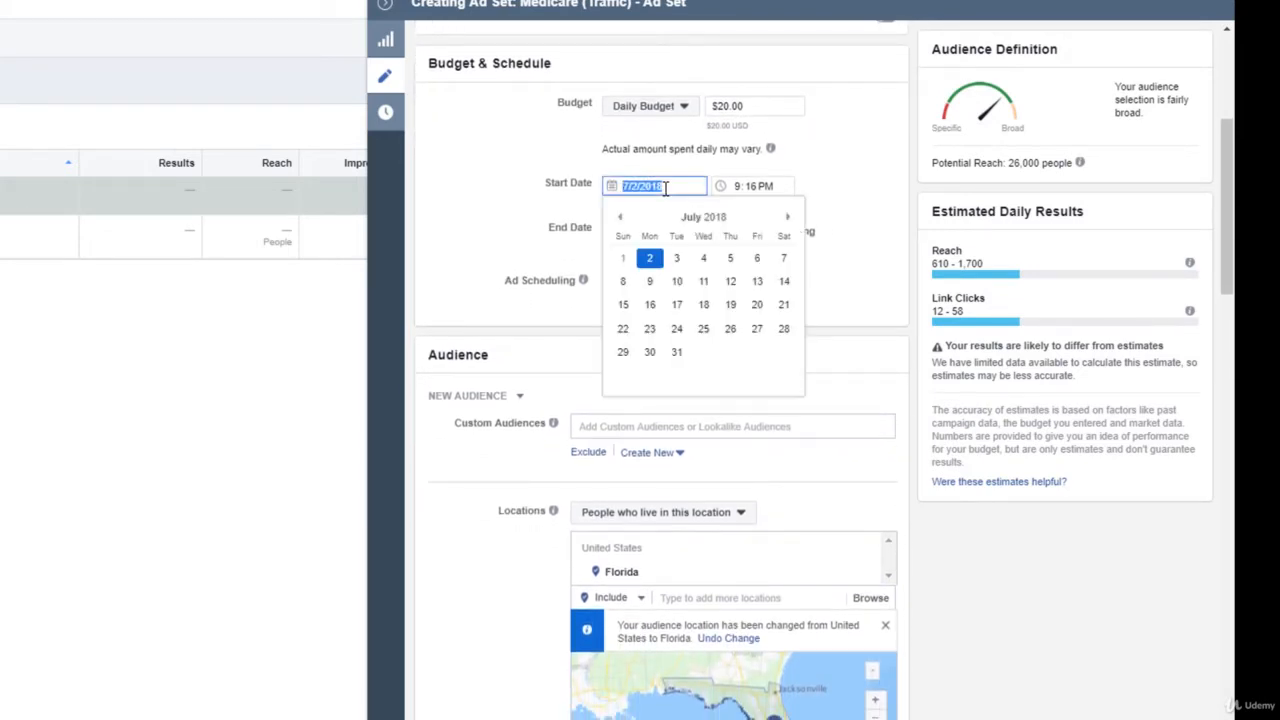
pyautogui.click(536, 231)
pyautogui.middleClick(517, 244)
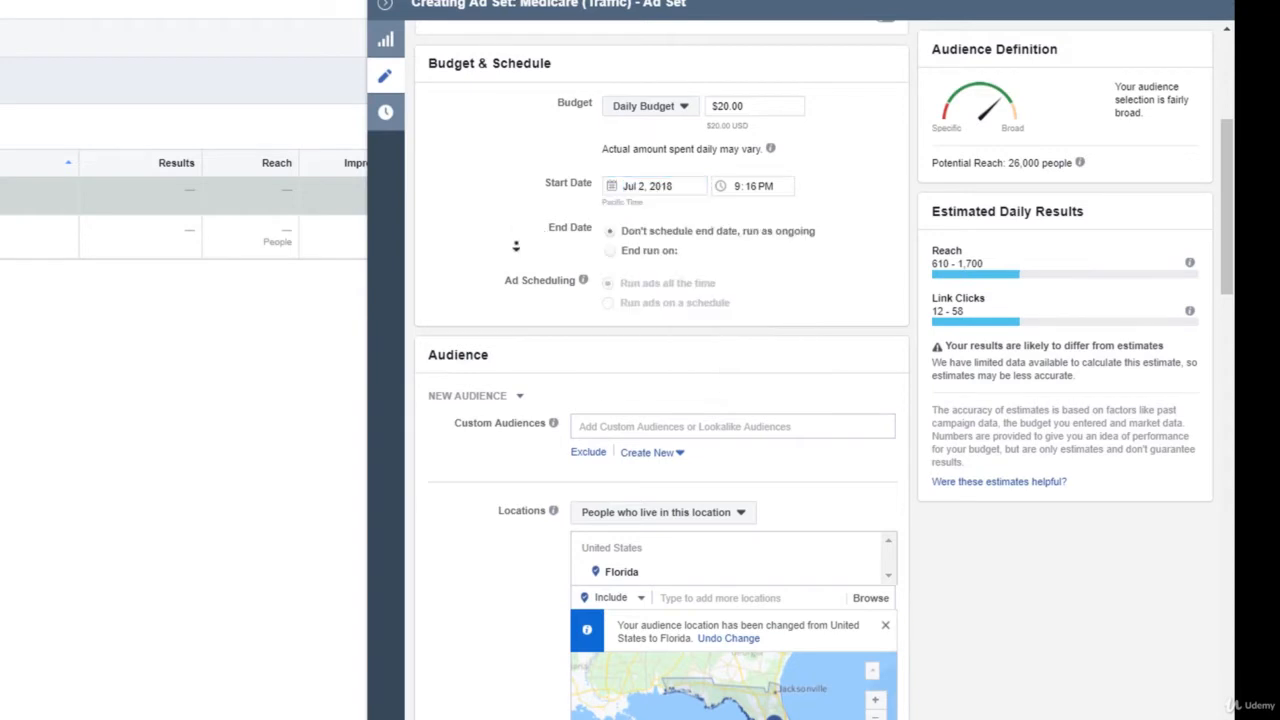
# Step: Review the audience's location, age range and birthday-month targeting
pyautogui.middleClick(518, 275)
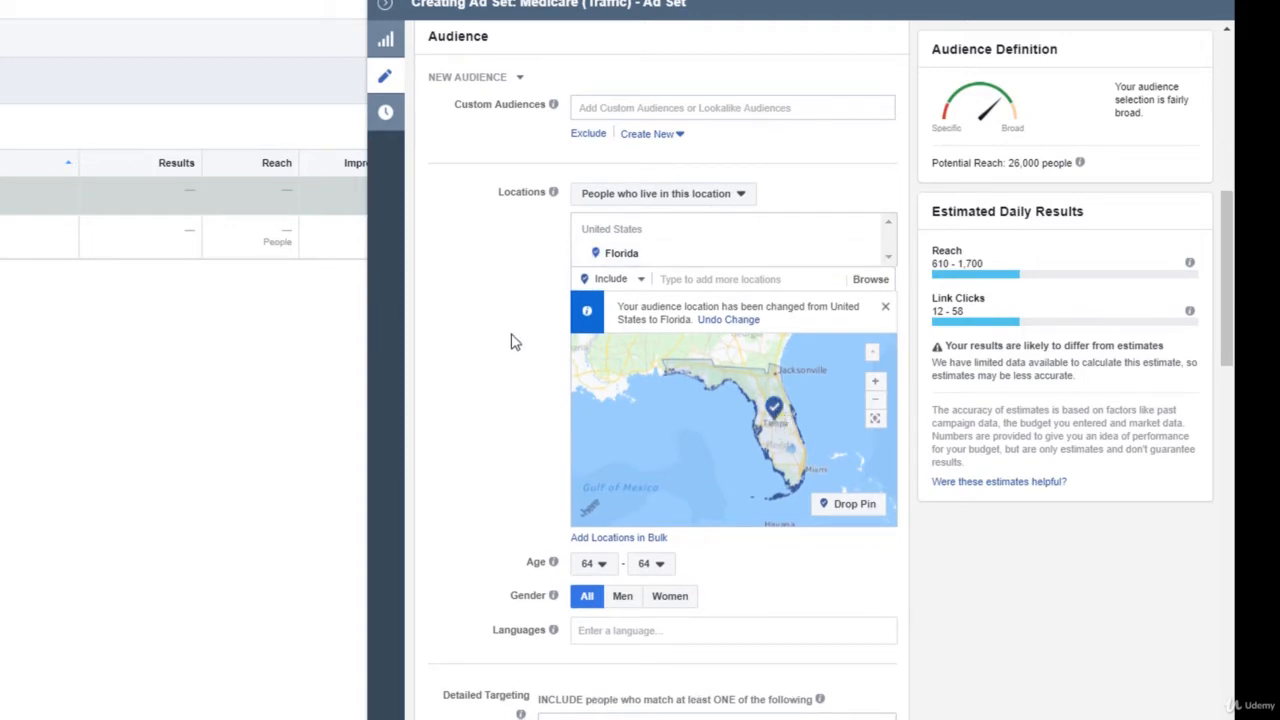
pyautogui.middleClick(514, 373)
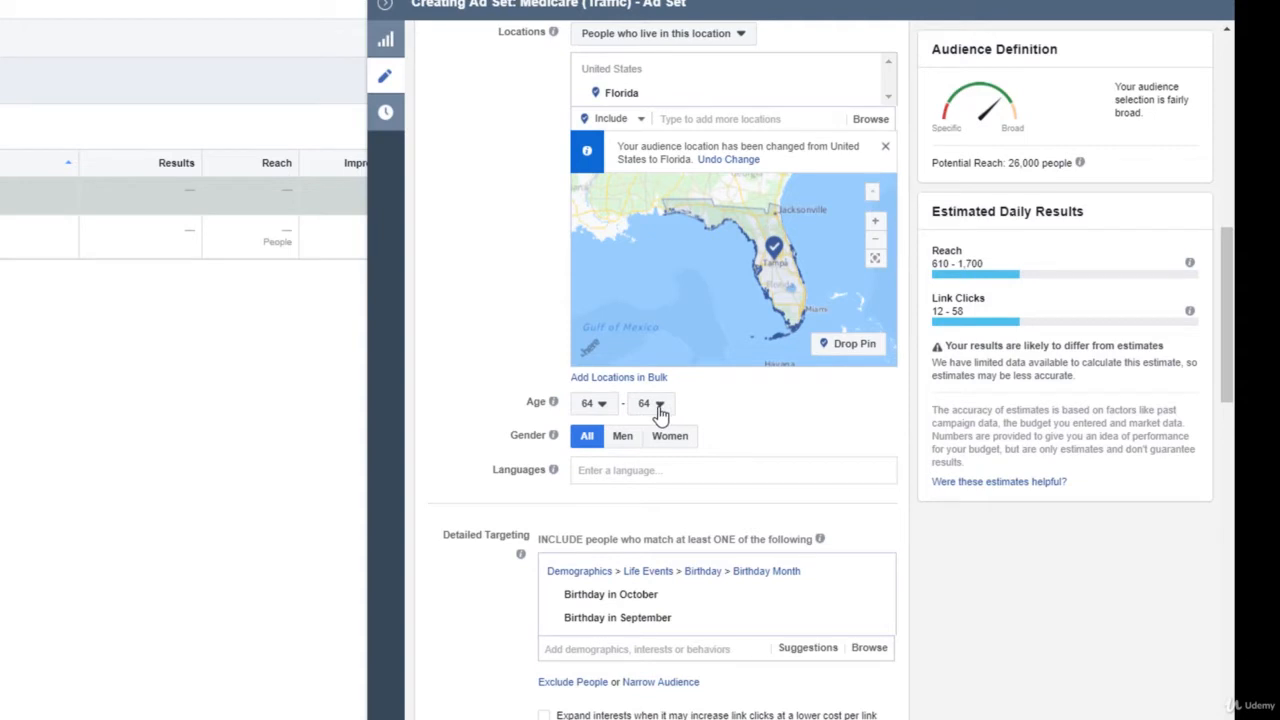
pyautogui.middleClick(475, 396)
pyautogui.scroll(-4, 479, 416)
pyautogui.moveTo(640, 224)
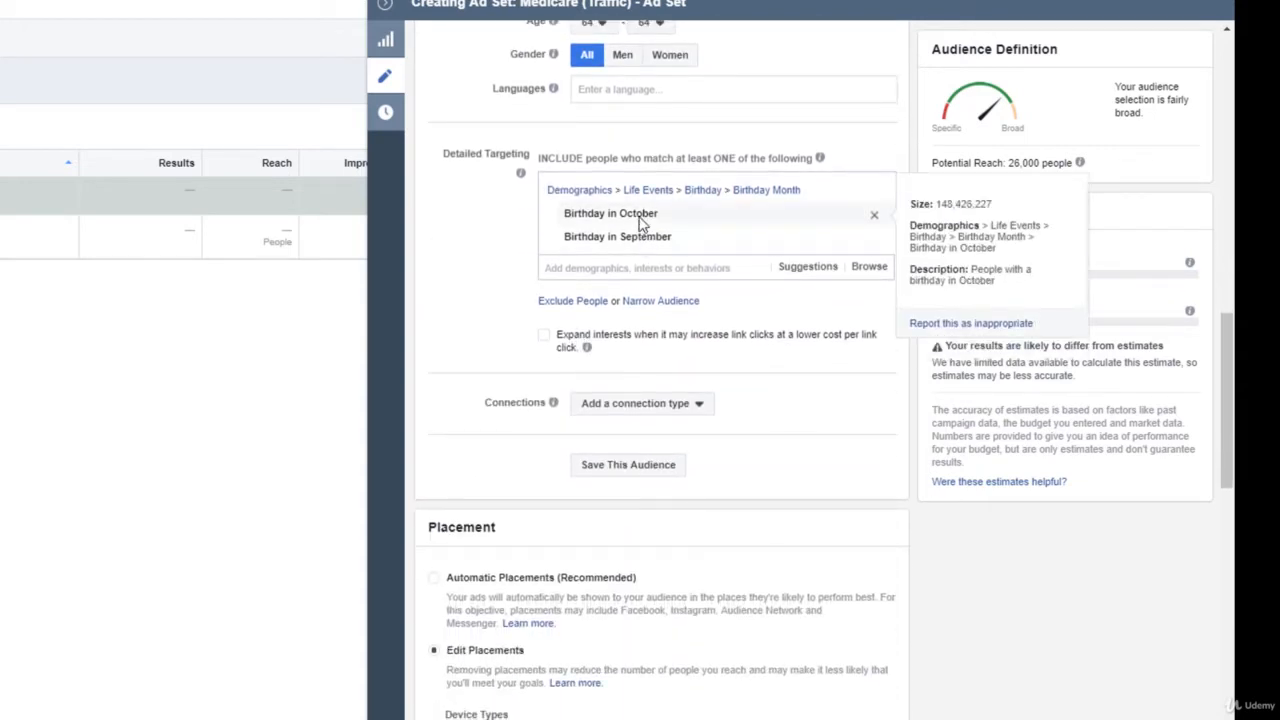
pyautogui.moveTo(648, 251)
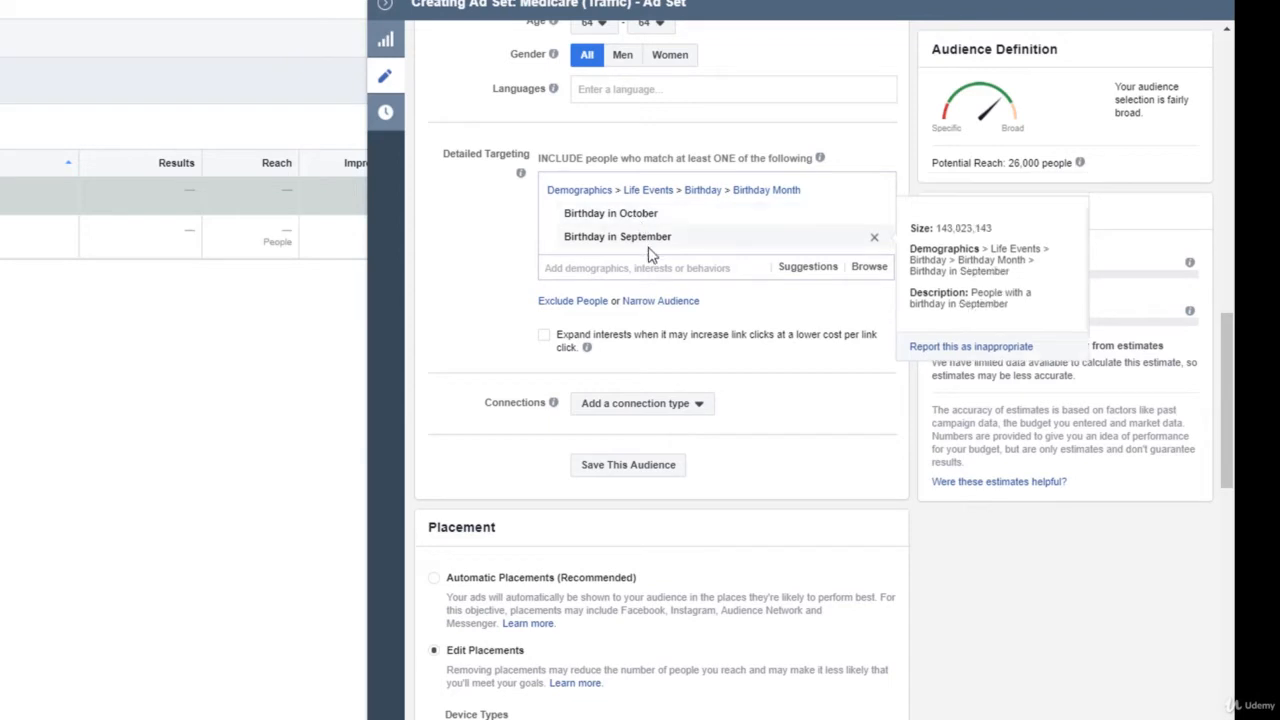
# Step: Review the edited placements, the Wi-Fi restriction, and the optimization and bid cap settings
pyautogui.middleClick(514, 260)
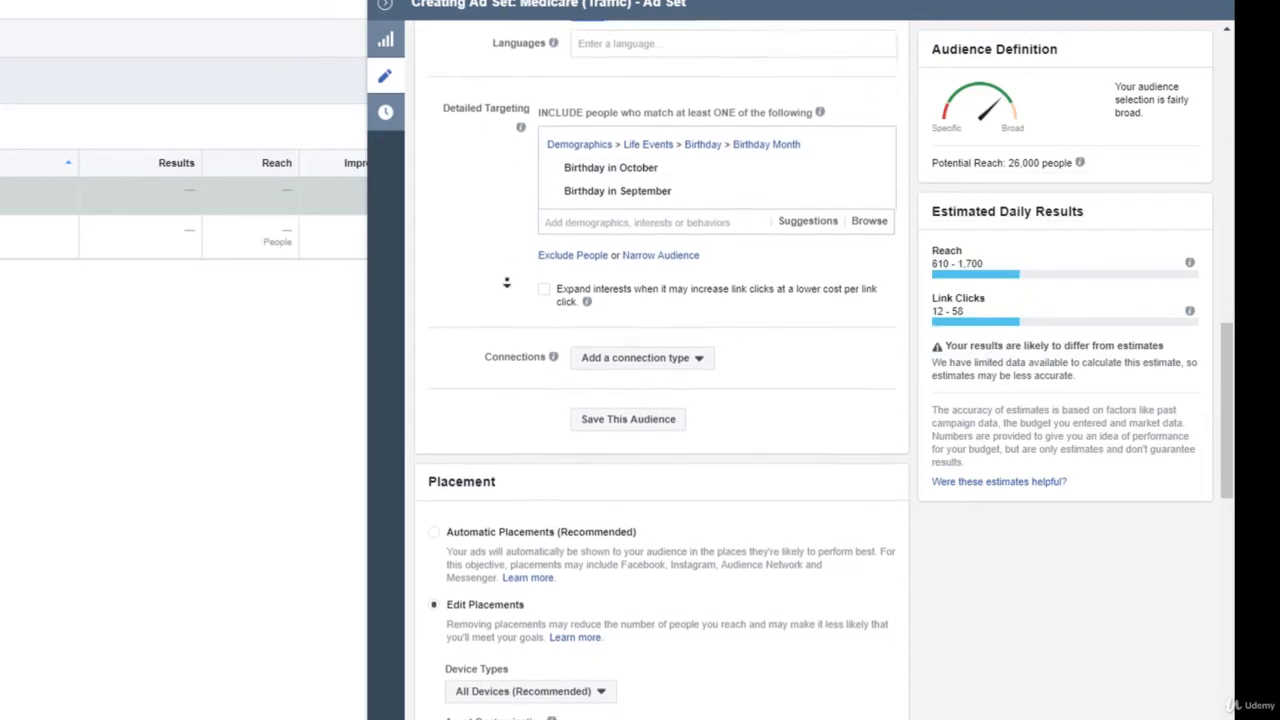
pyautogui.middleClick(510, 306)
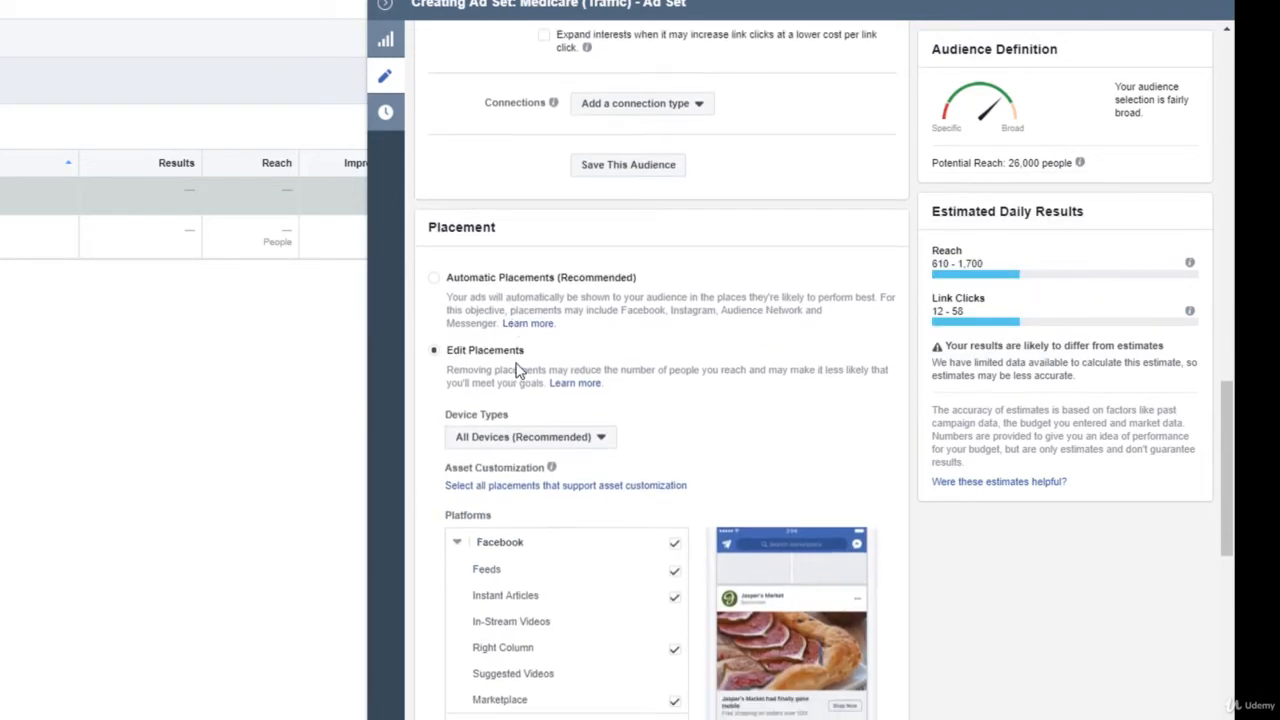
pyautogui.scroll(-4, 663, 357)
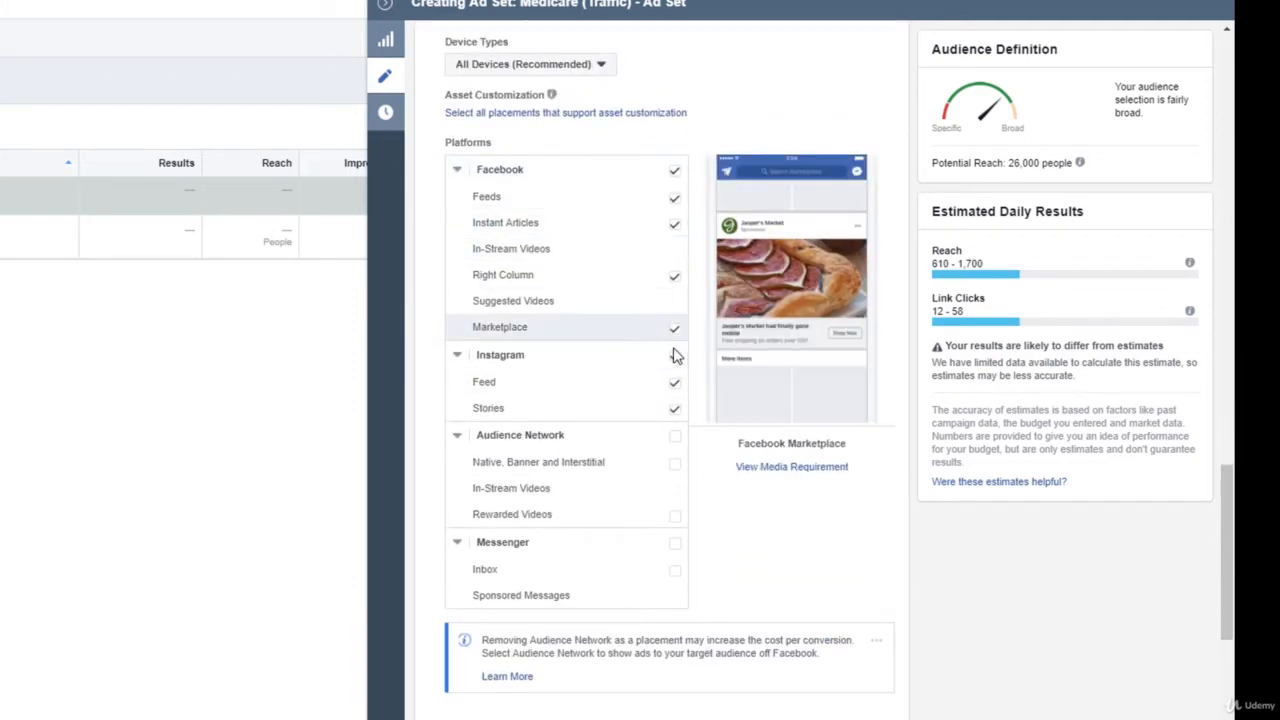
pyautogui.middleClick(703, 307)
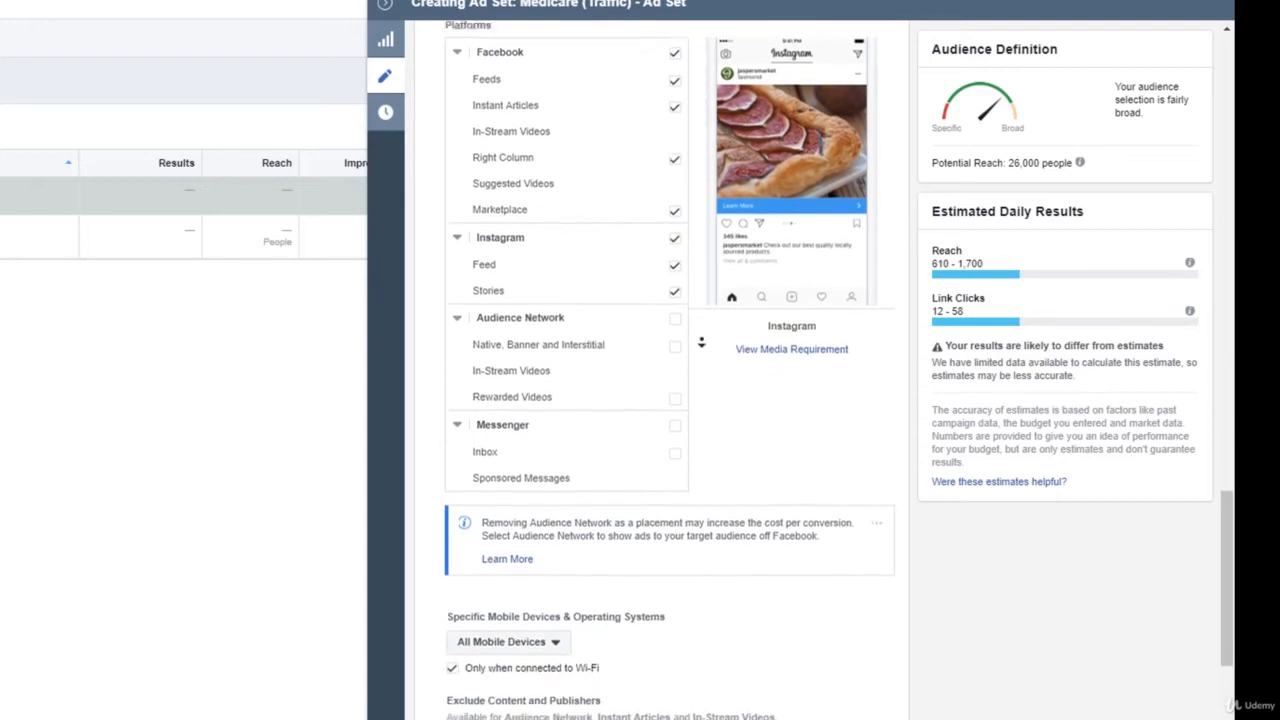
pyautogui.middleClick(703, 350)
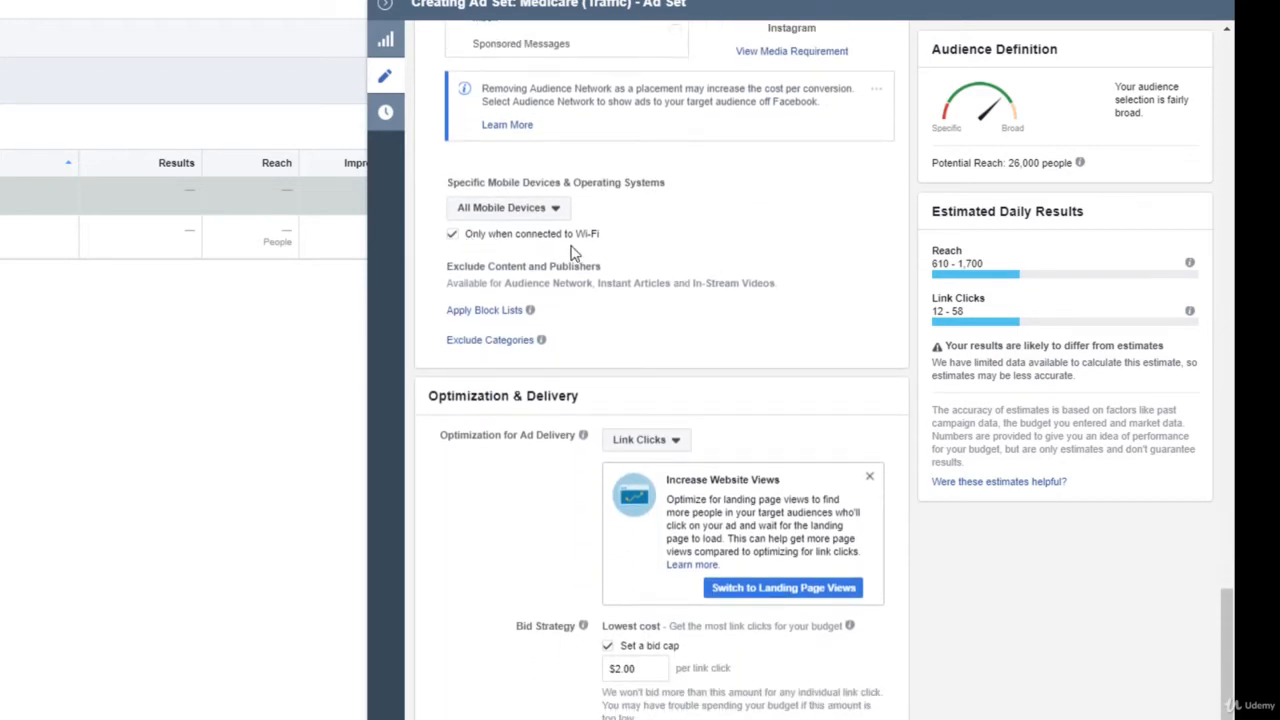
pyautogui.middleClick(846, 243)
pyautogui.middleClick(810, 337)
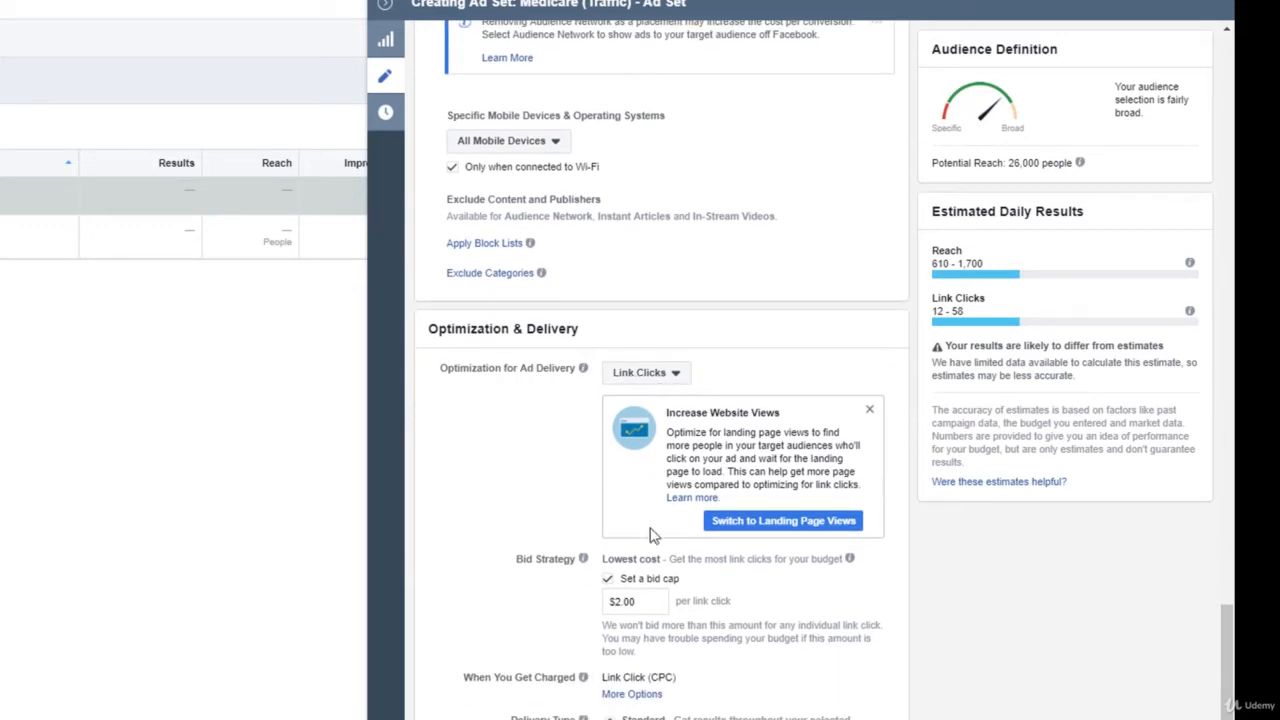
pyautogui.click(650, 600)
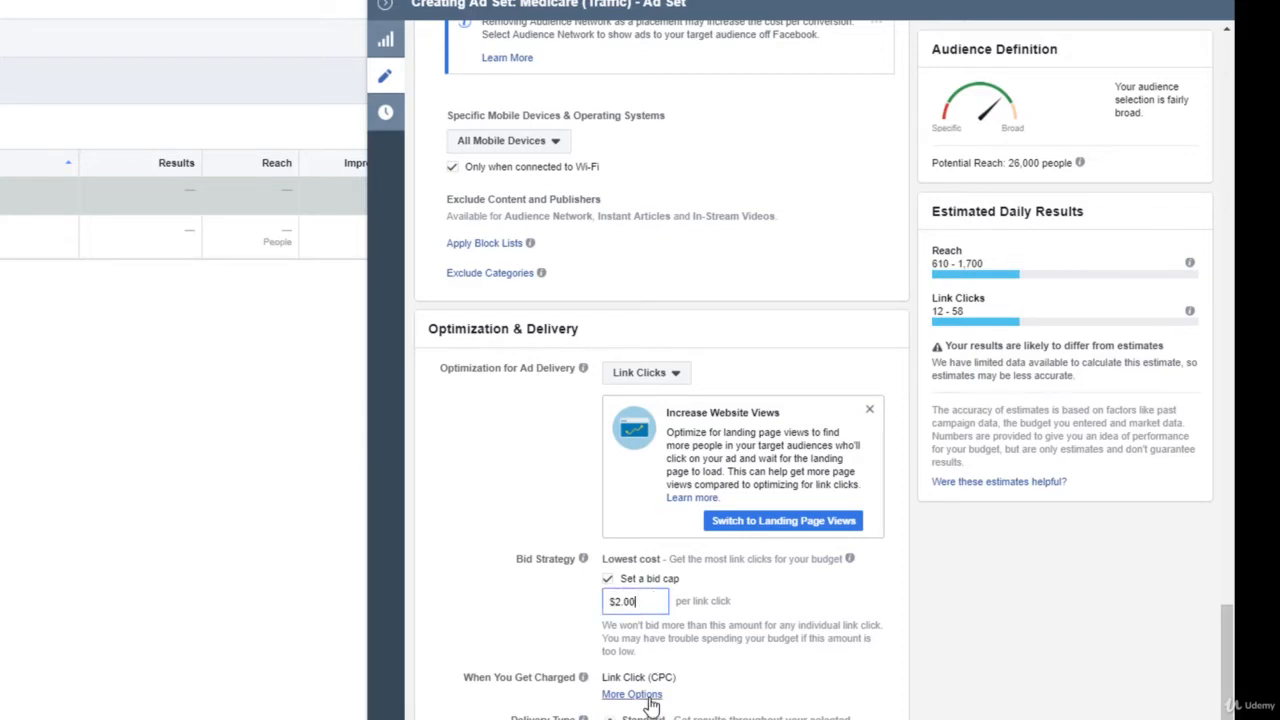
# Step: Review the Link Click (CPC) charging method and the delivery type options, and return to the start of the ad set
pyautogui.moveTo(537, 681)
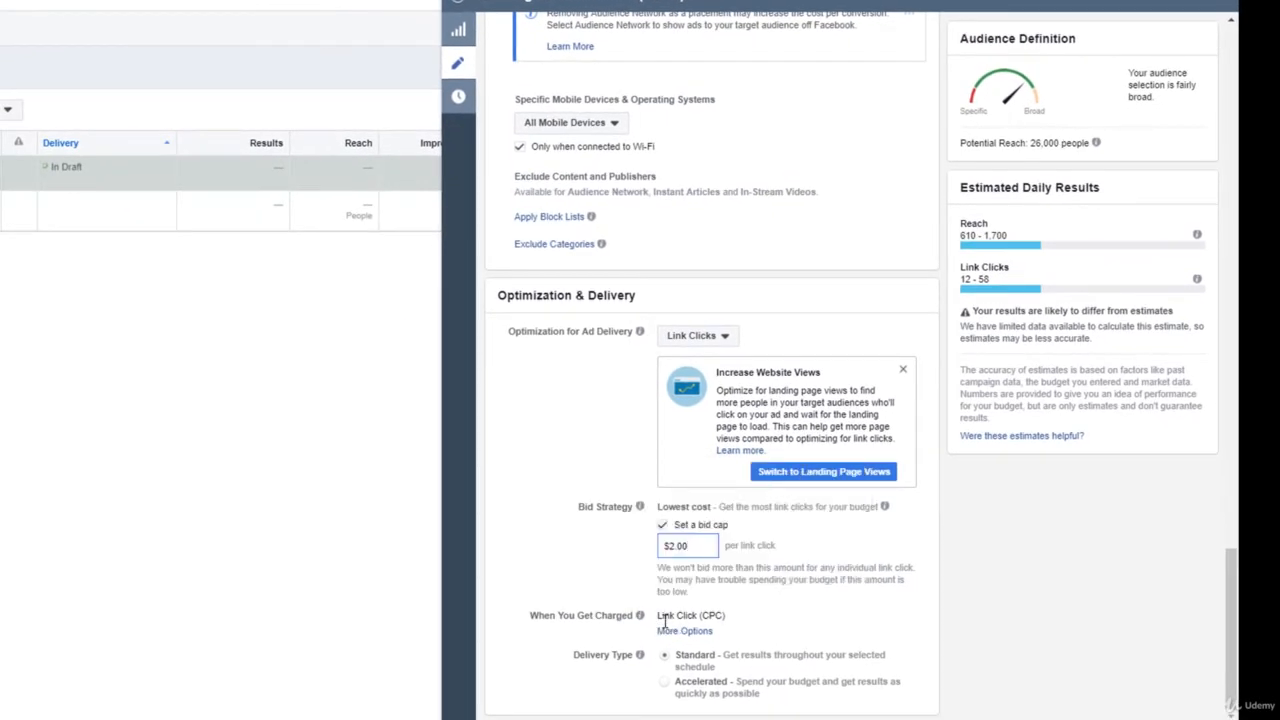
pyautogui.moveTo(723, 615); pyautogui.dragTo(665, 620)
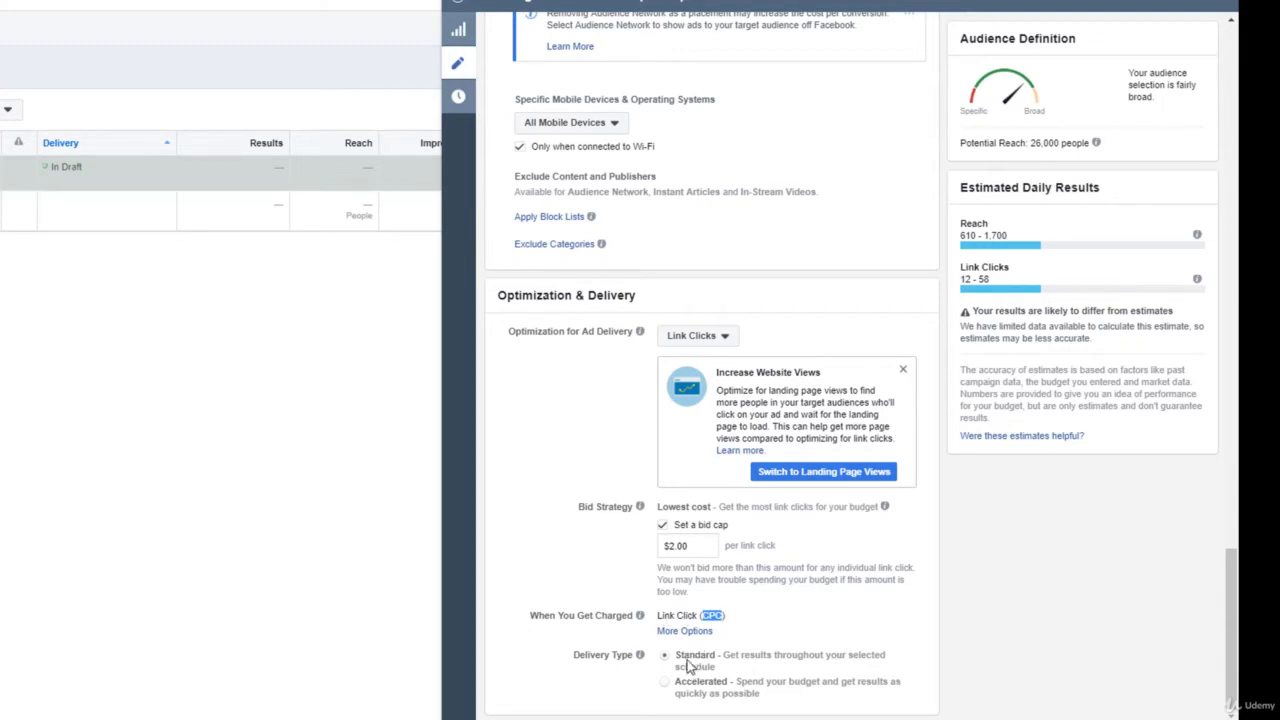
pyautogui.scroll(10, 988, 628)
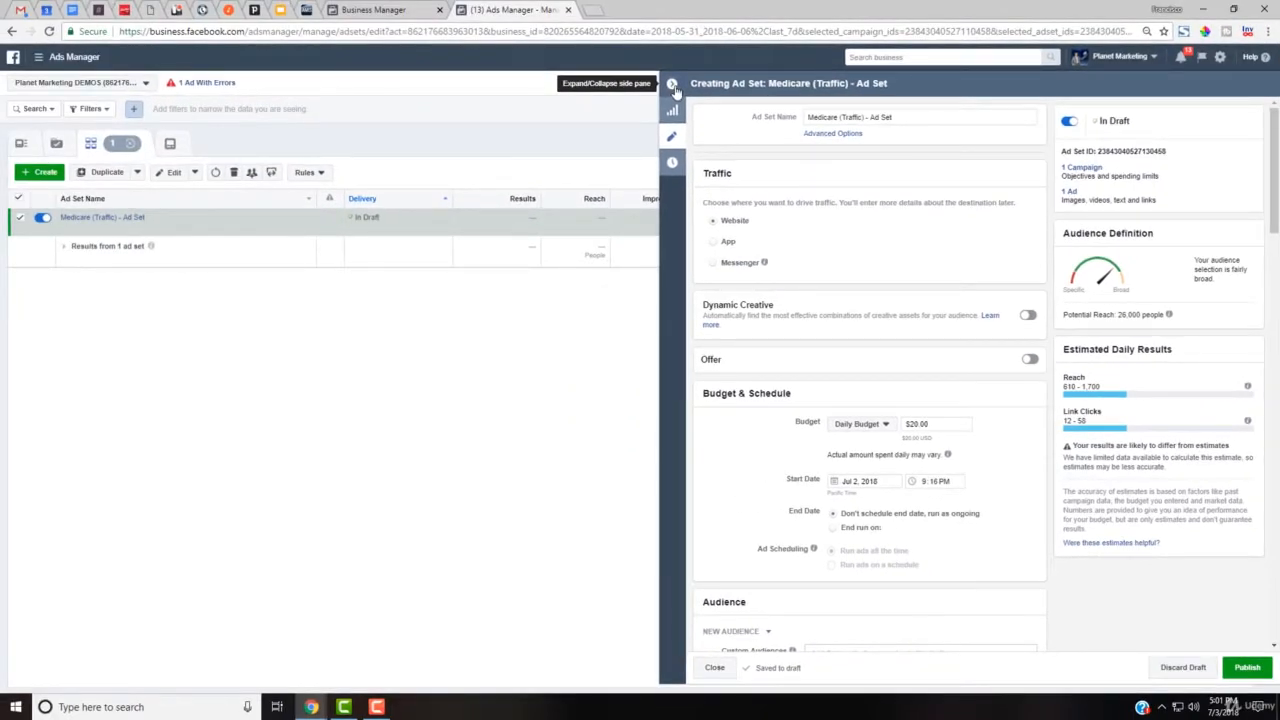
# Step: Close the Medicare ad set and open the Wedding (Engaged Women 22-30 yrs old) ad set for editing
pyautogui.click(674, 87)
pyautogui.click(680, 310)
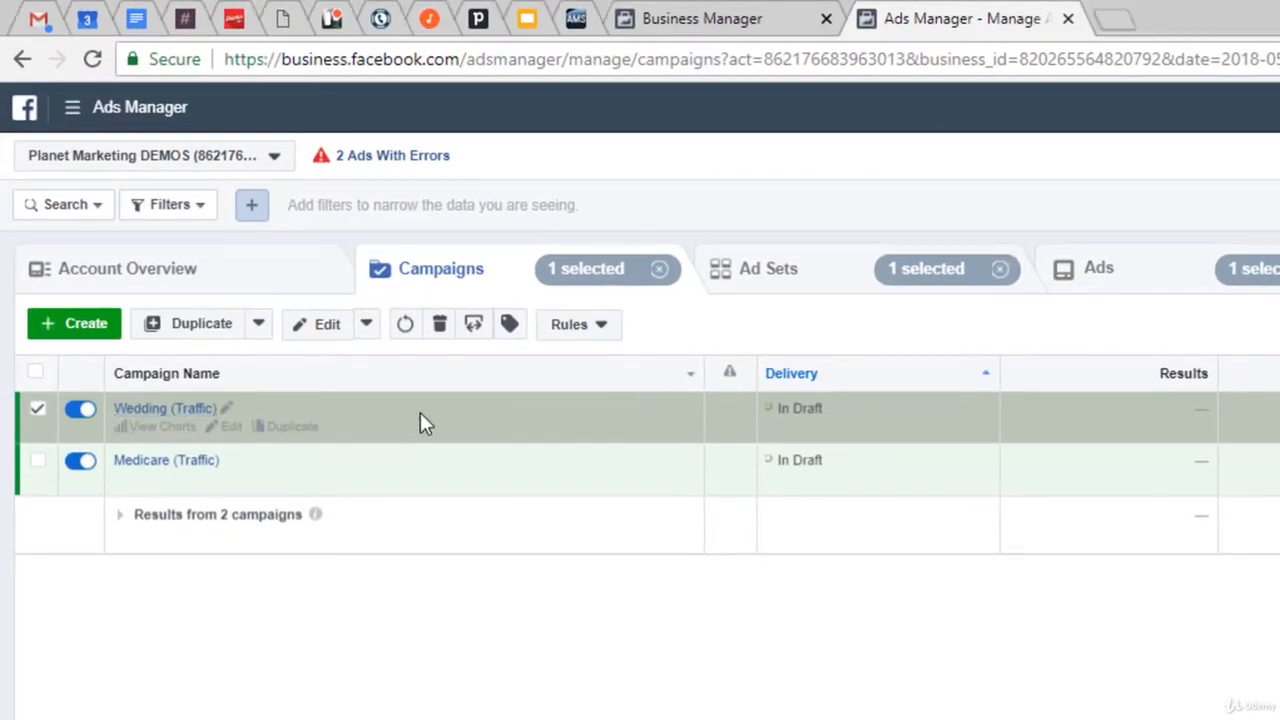
pyautogui.click(825, 290)
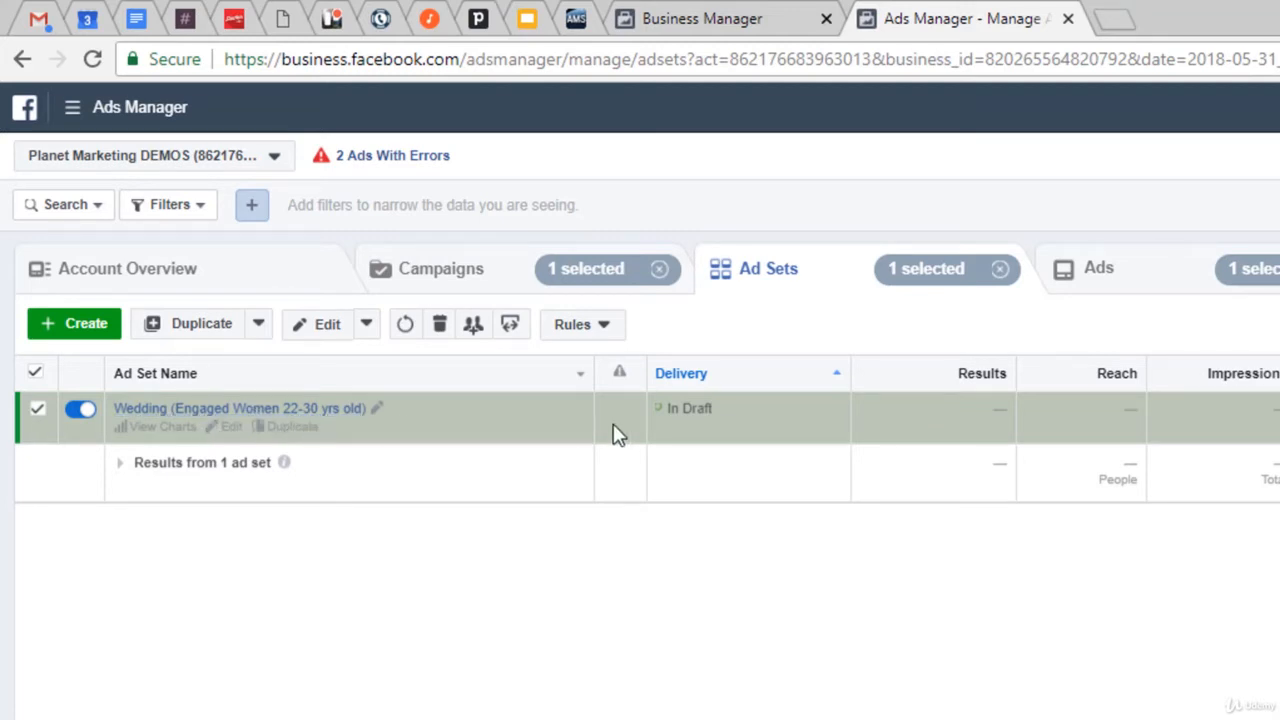
pyautogui.click(230, 428)
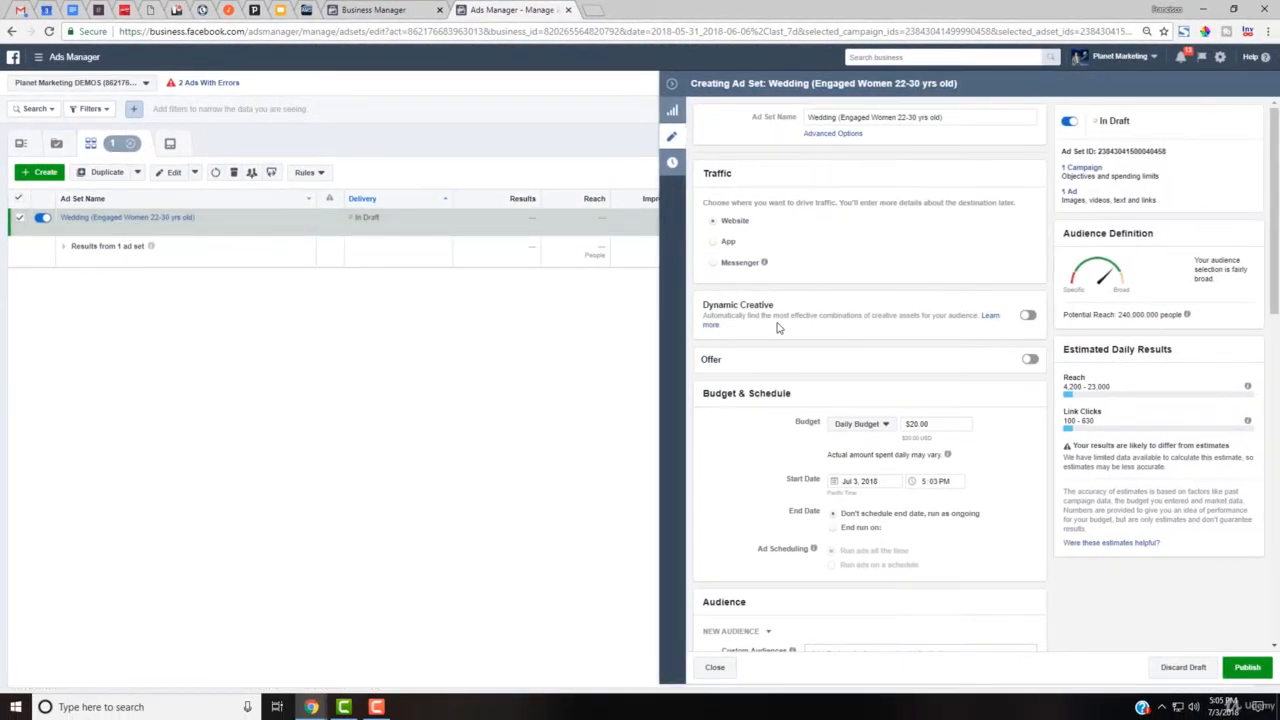
# Step: Review the Wedding ad set's daily budget, start date and end date settings
pyautogui.scroll(-3, 778, 341)
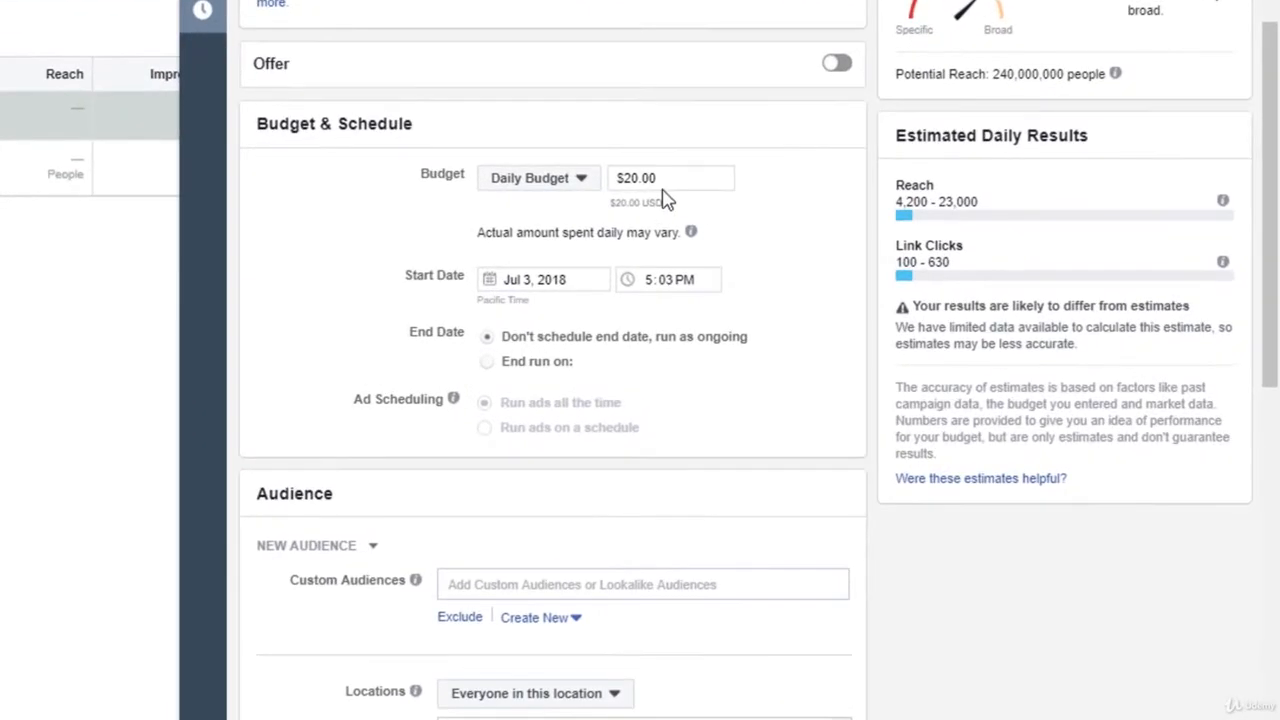
pyautogui.click(667, 182)
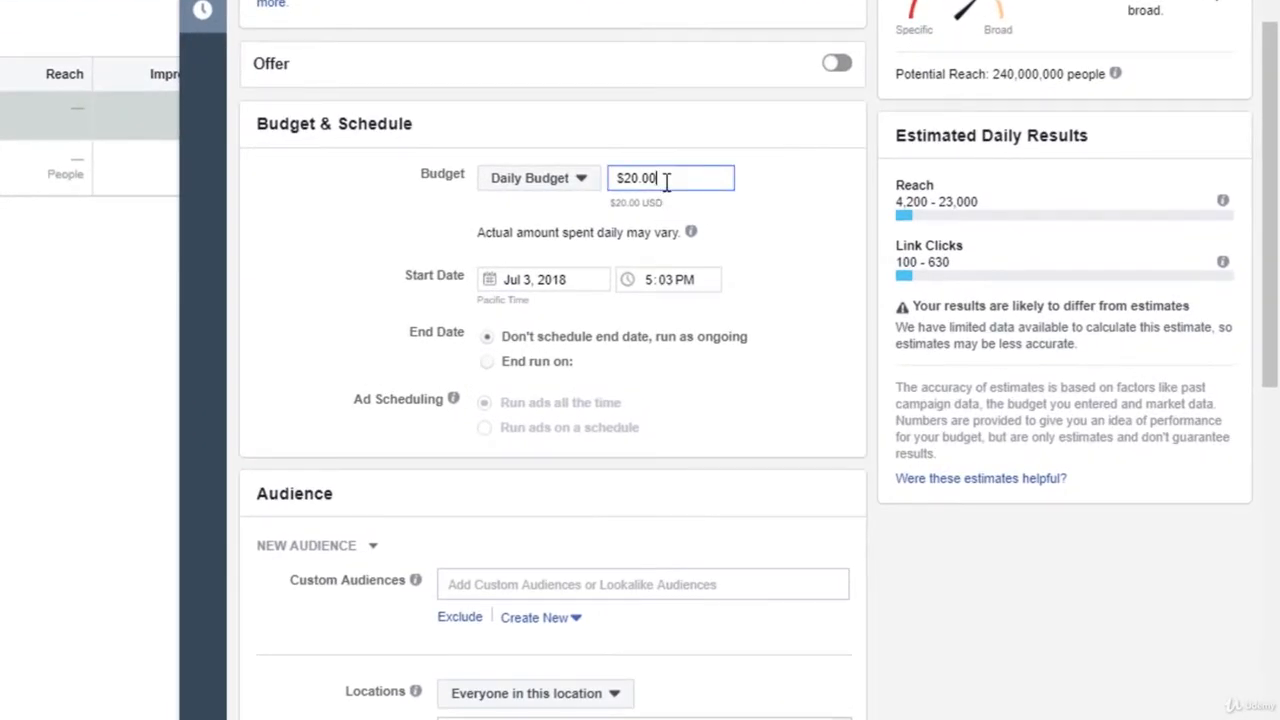
pyautogui.middleClick(793, 222)
pyautogui.scroll(-2, 799, 277)
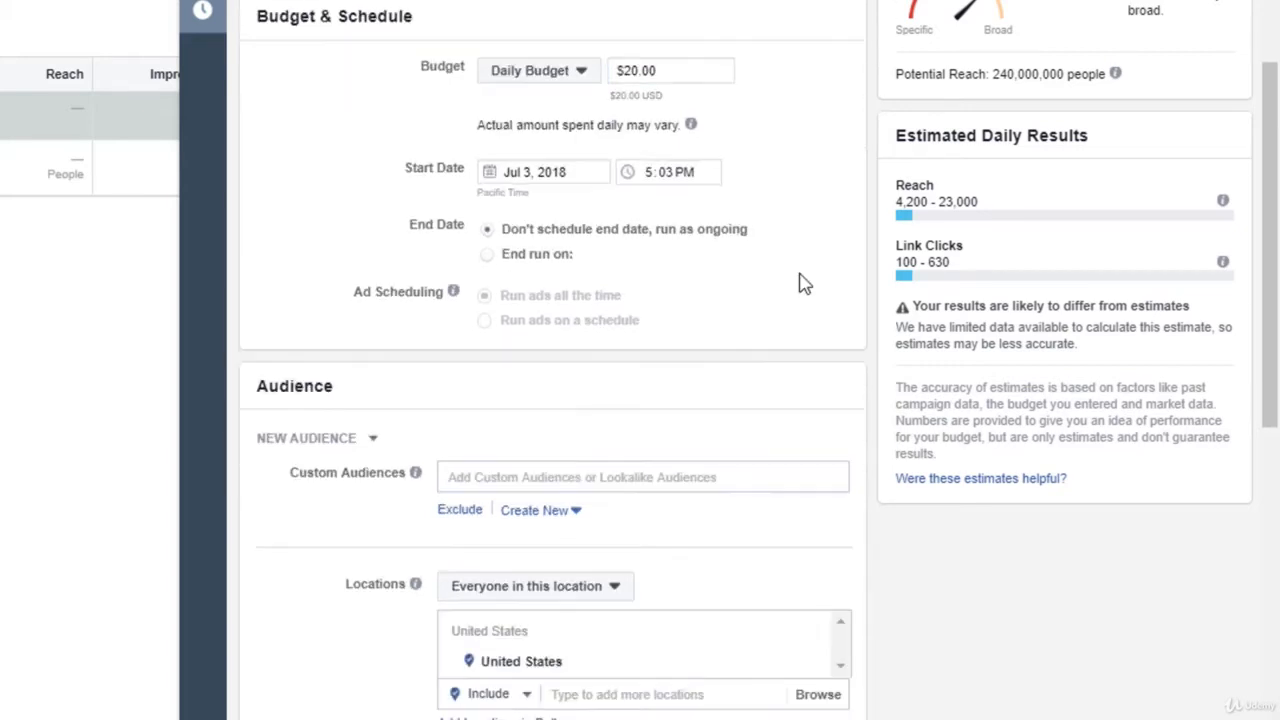
# Step: Replace the United States location with the venue's street address, targeting only people who live in this location
pyautogui.middleClick(378, 278)
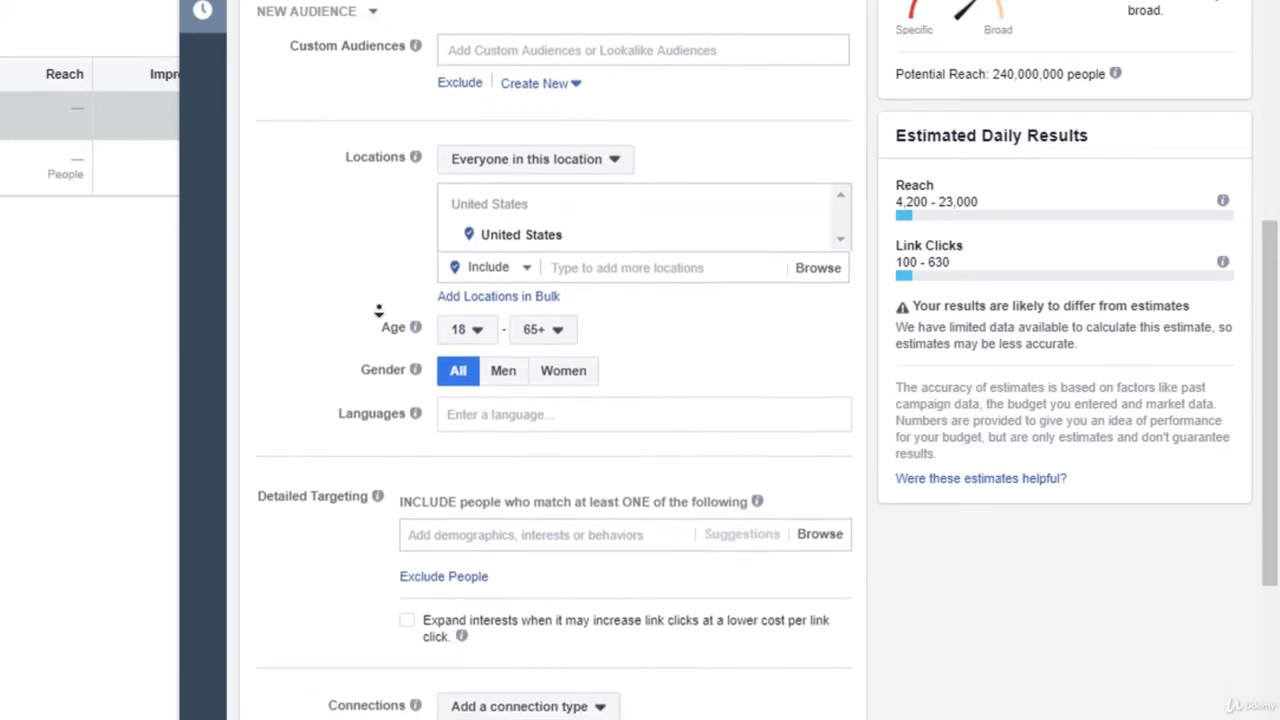
pyautogui.click(590, 145)
pyautogui.click(586, 205)
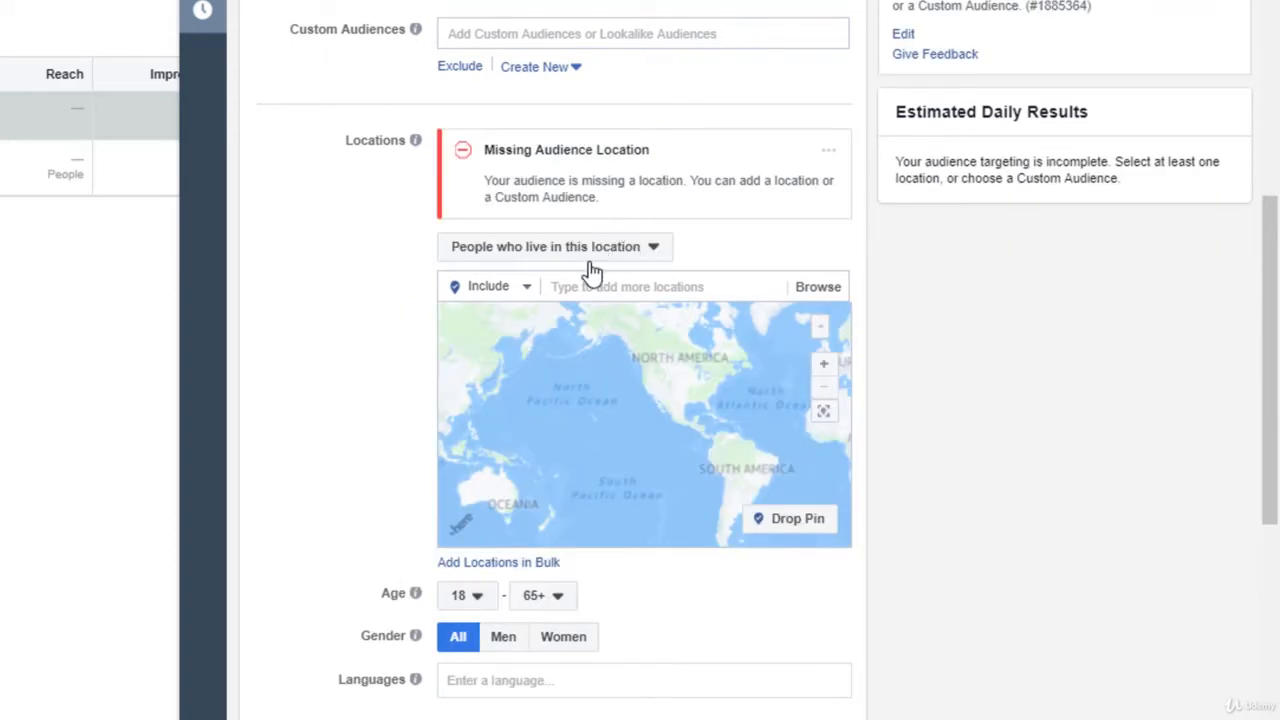
pyautogui.click(587, 286)
pyautogui.write('4475 Bonita Rd, Bonita, CA 91902')
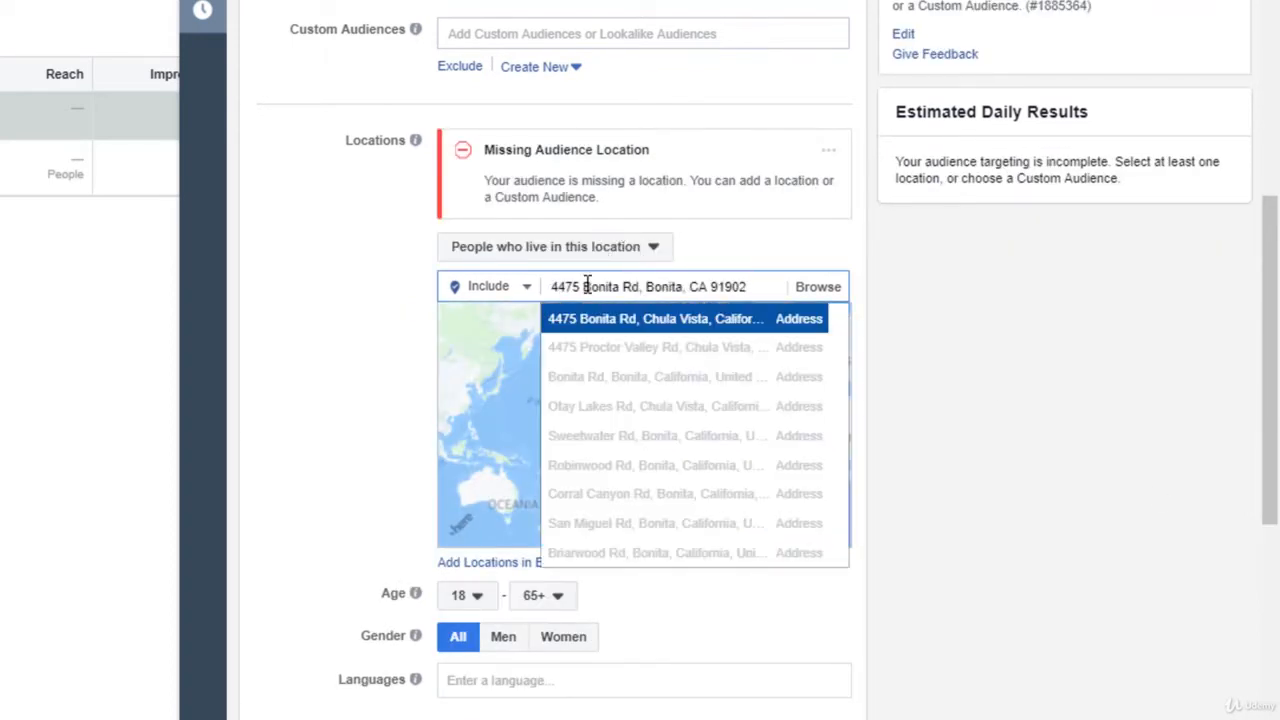
pyautogui.click(657, 322)
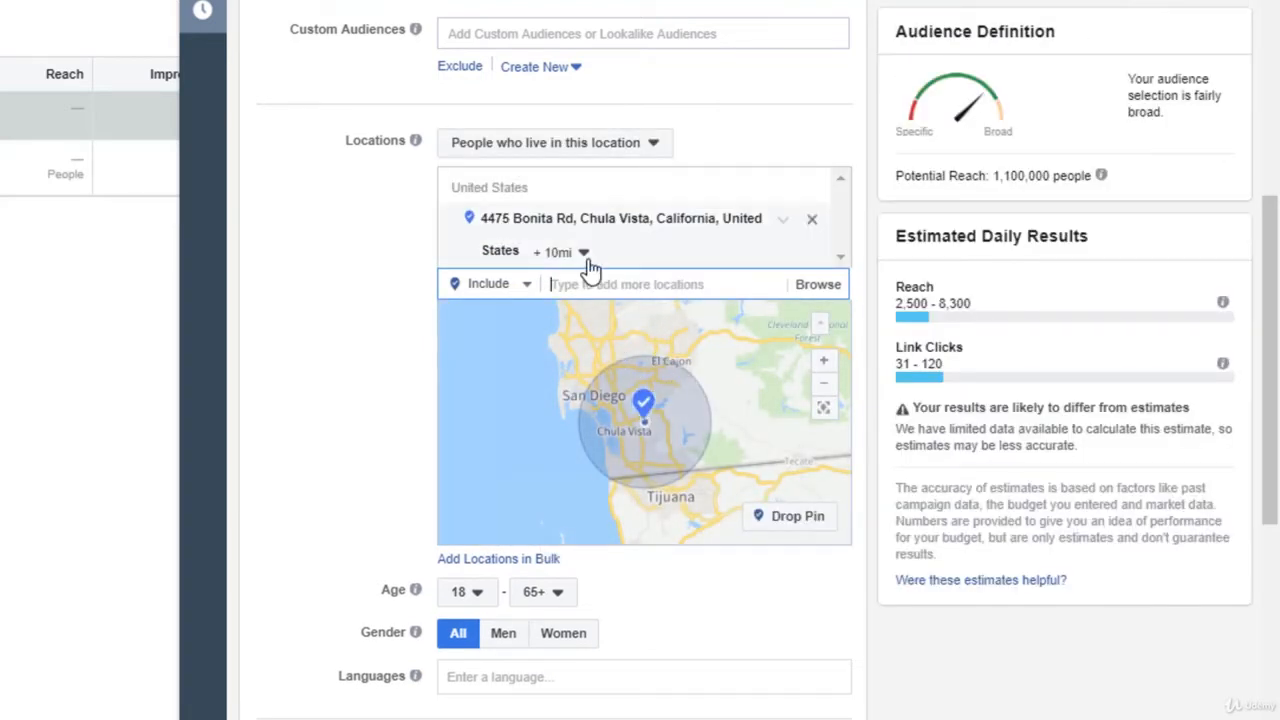
# Step: Set the radius around the targeted address to 8 miles
pyautogui.click(584, 254)
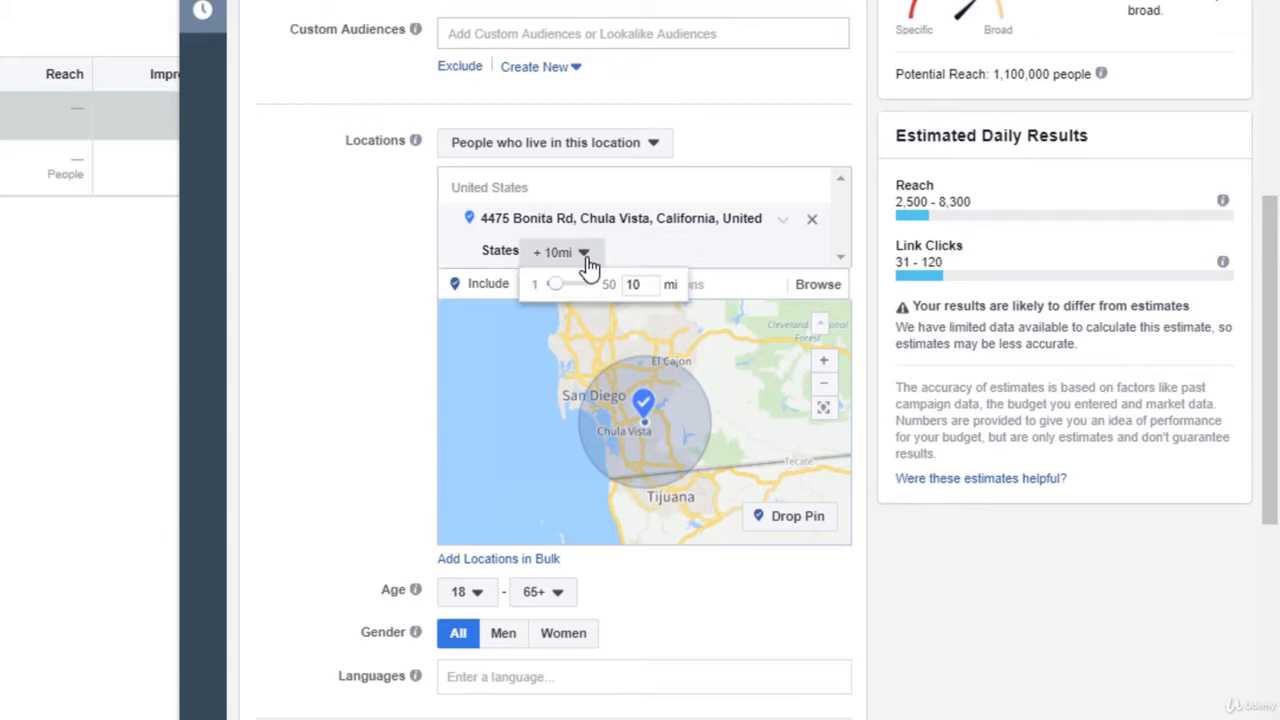
pyautogui.doubleClick(645, 285)
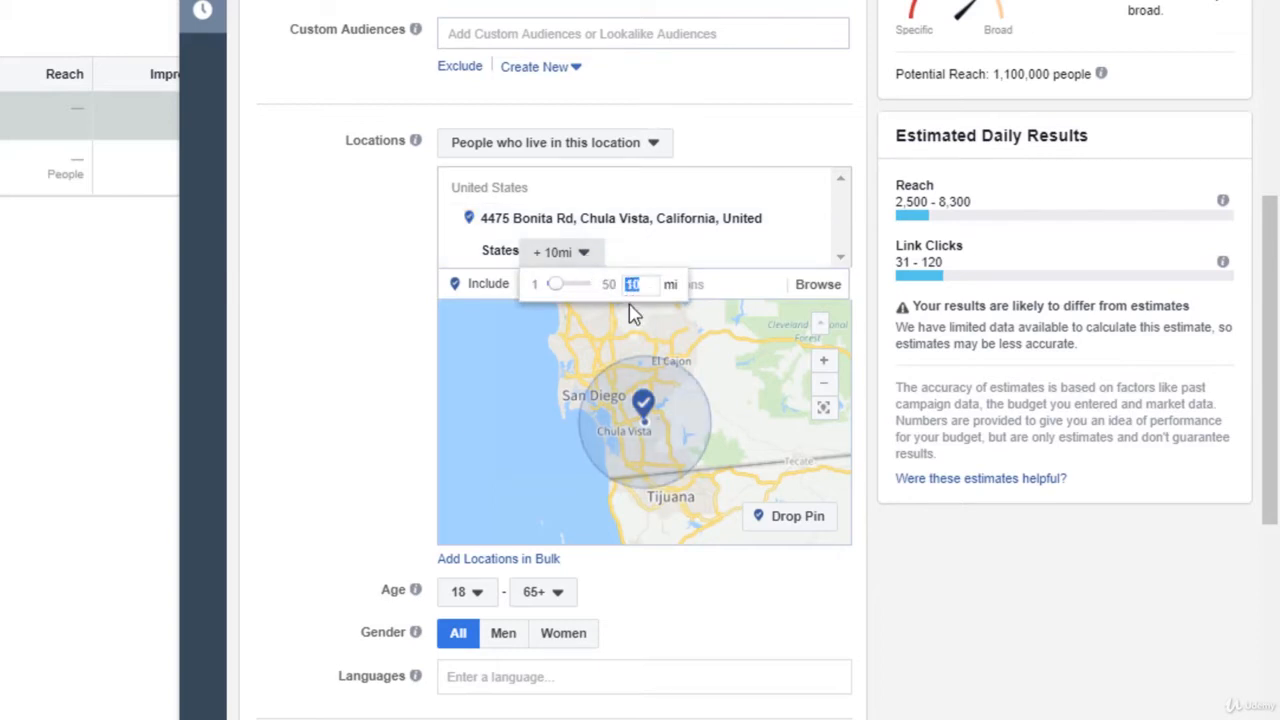
pyautogui.click(638, 322)
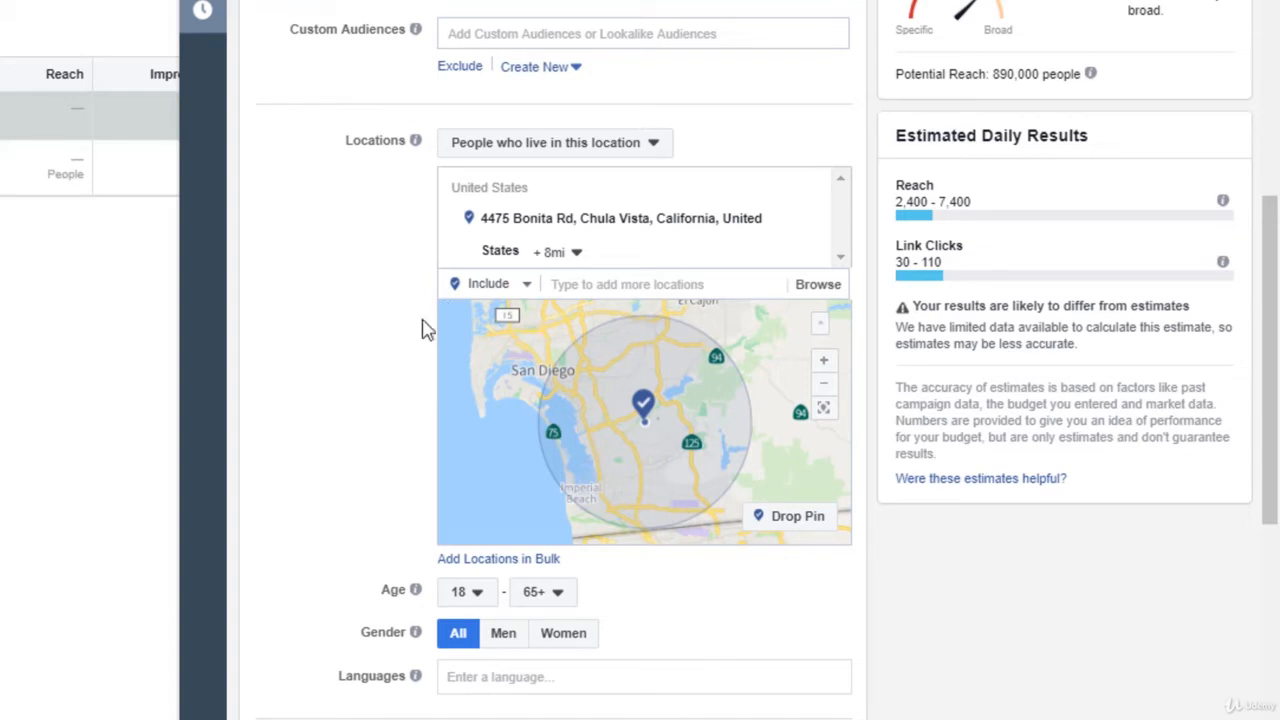
# Step: Set the audience's age range to 22-30 and its gender to Women
pyautogui.middleClick(389, 360)
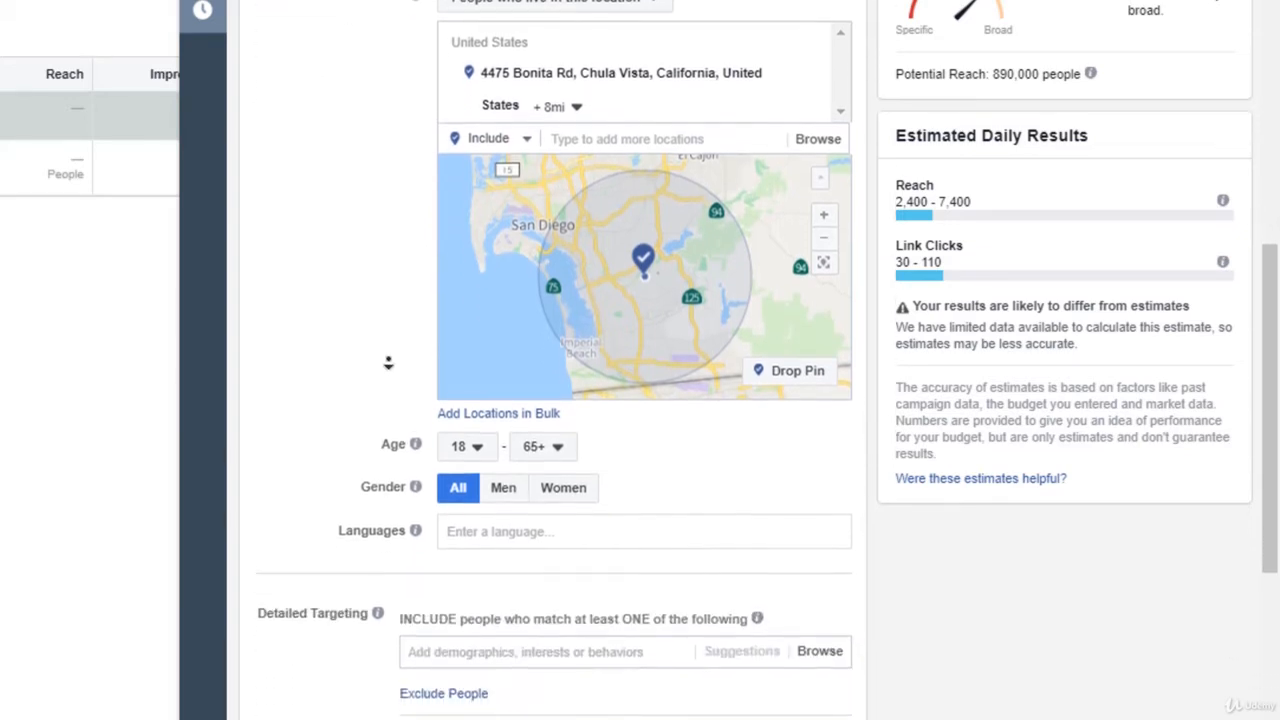
pyautogui.click(480, 422)
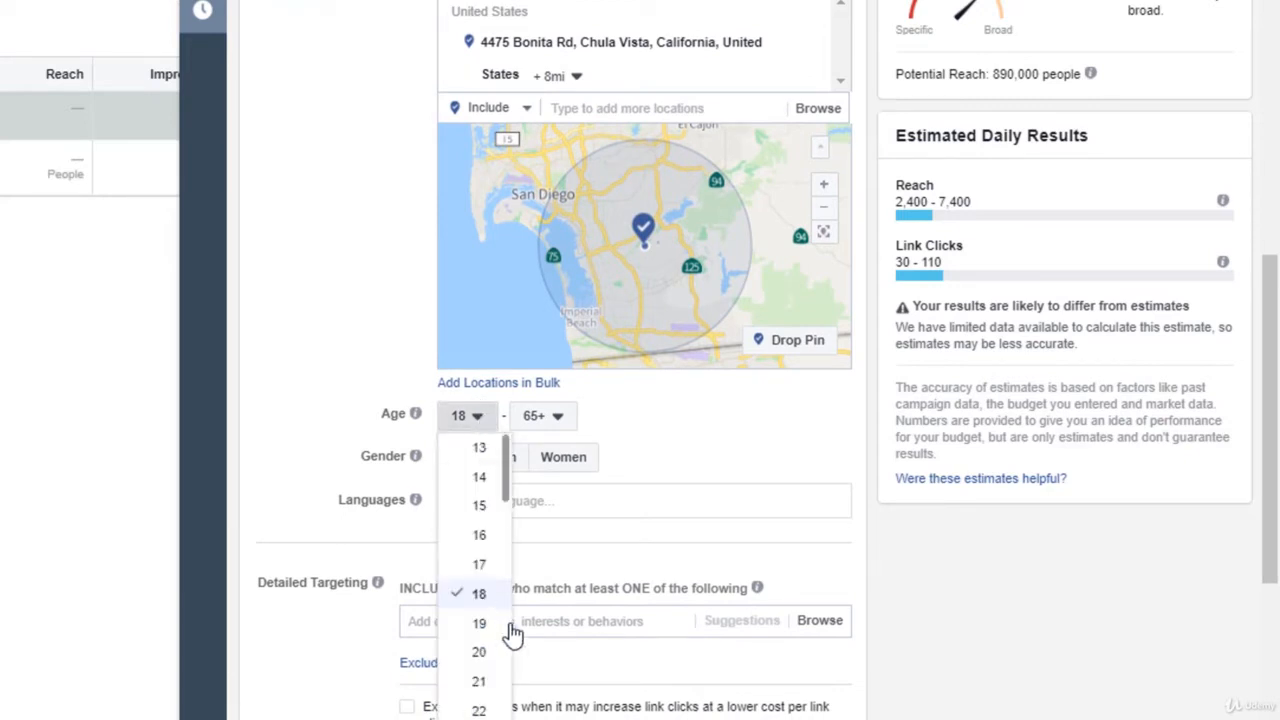
pyautogui.click(479, 684)
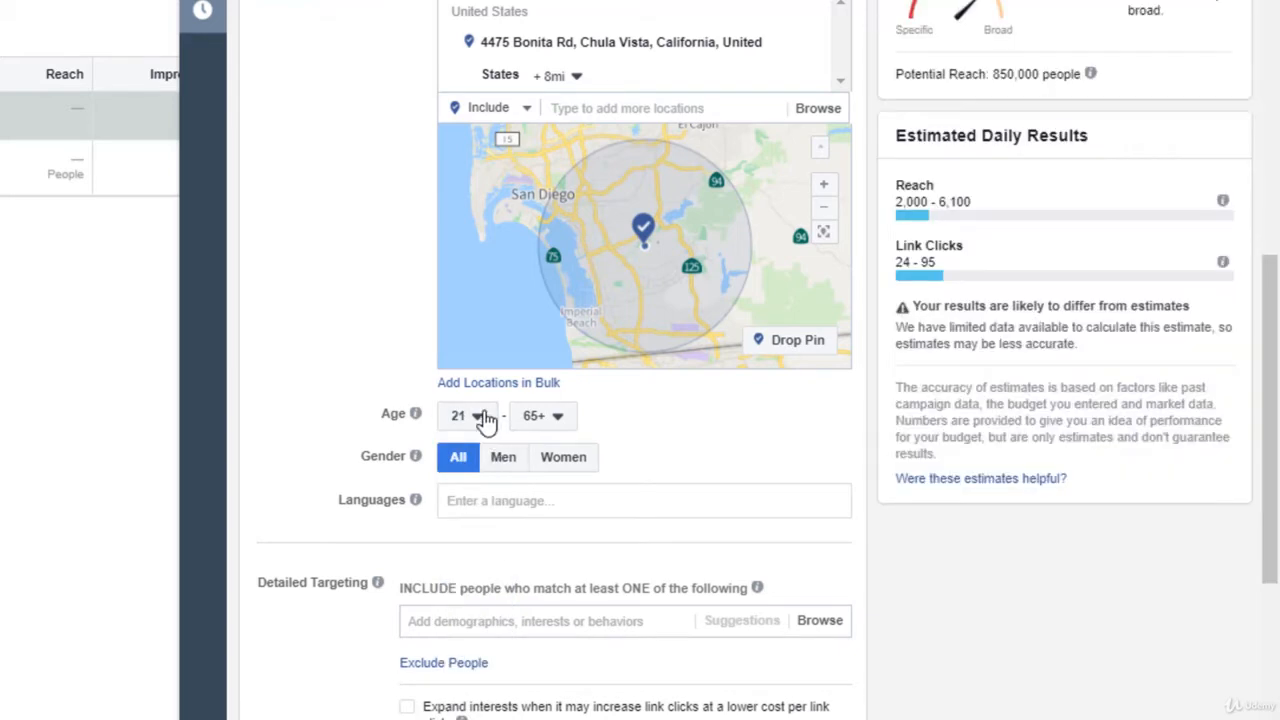
pyautogui.click(478, 420)
pyautogui.click(479, 706)
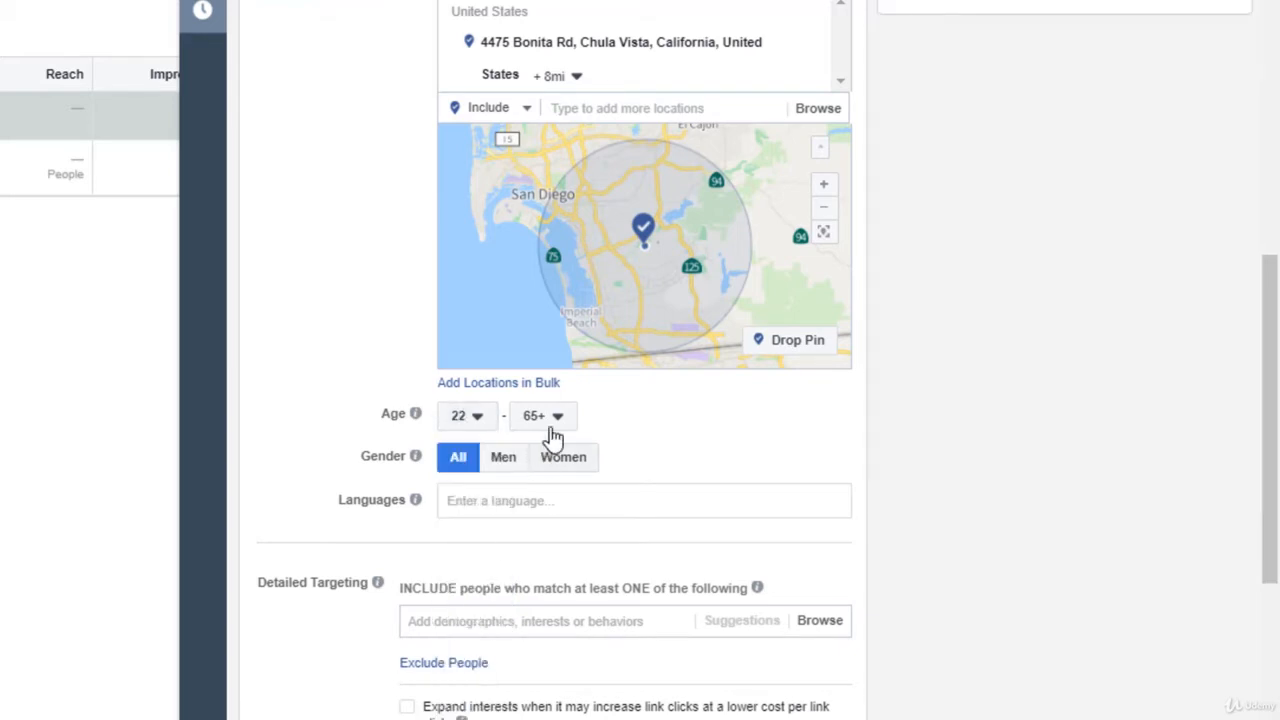
pyautogui.click(559, 420)
pyautogui.scroll(3, 551, 562)
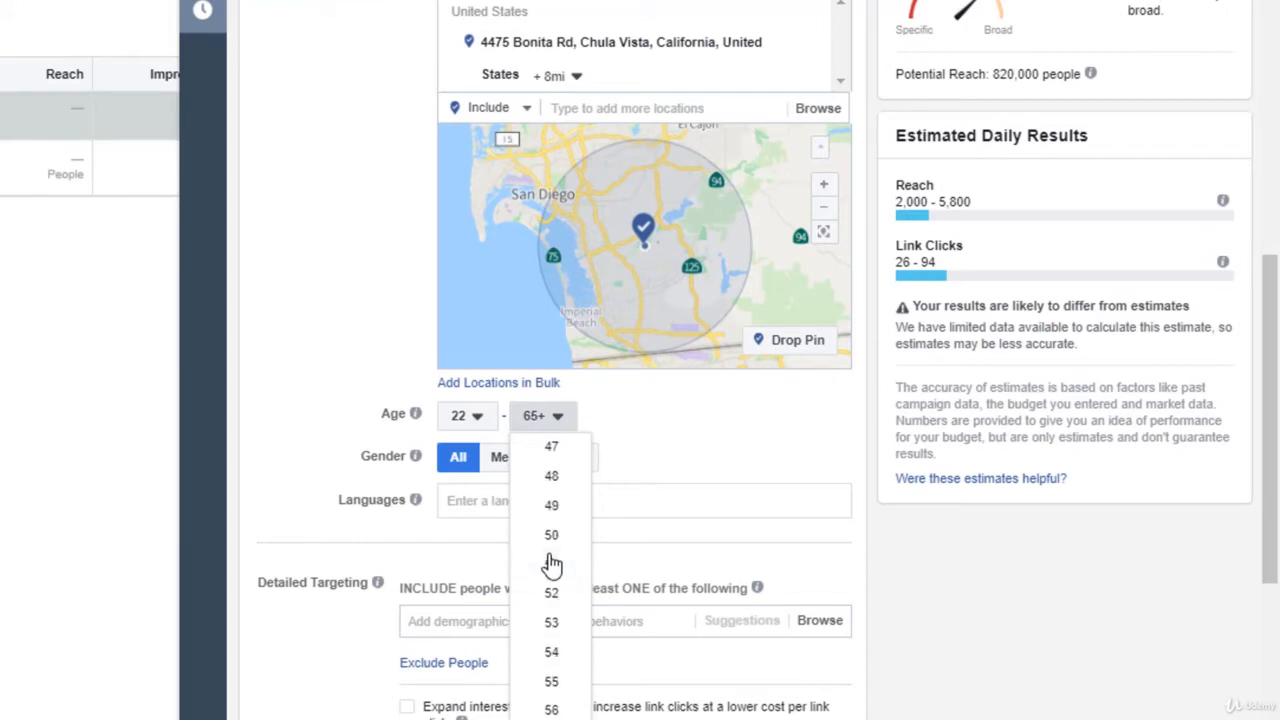
pyautogui.scroll(8, 552, 565)
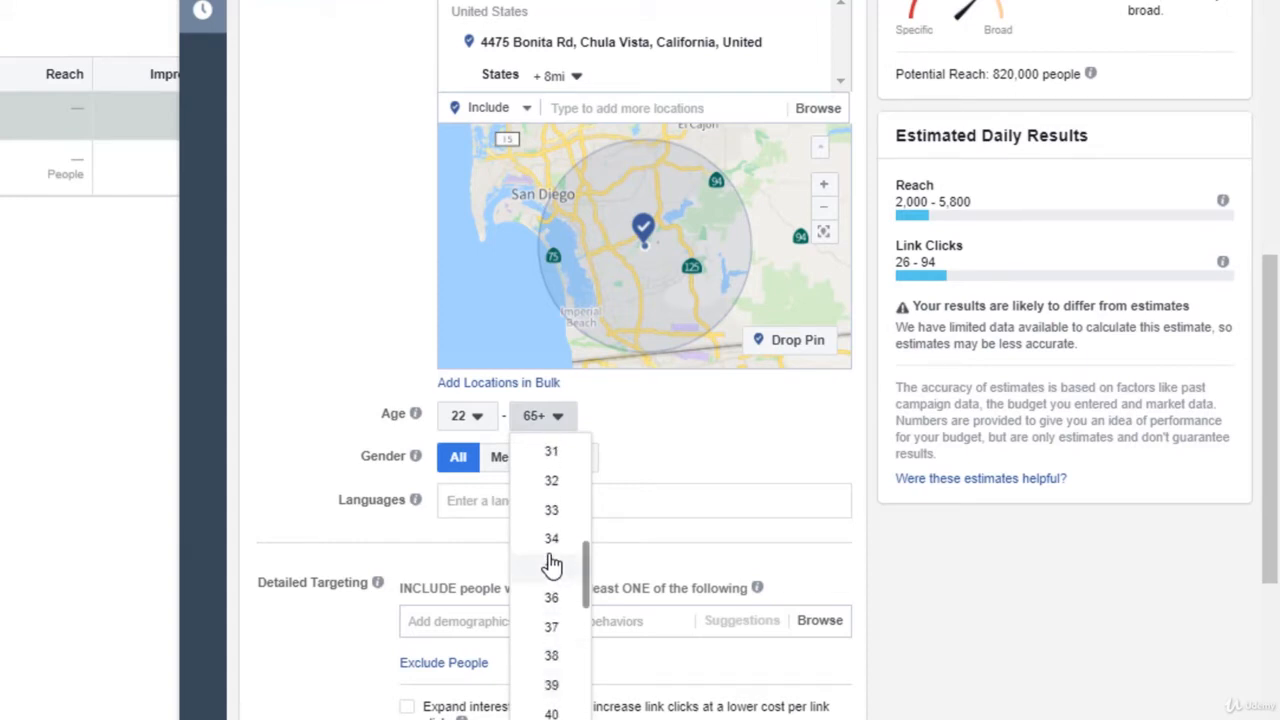
pyautogui.click(557, 657)
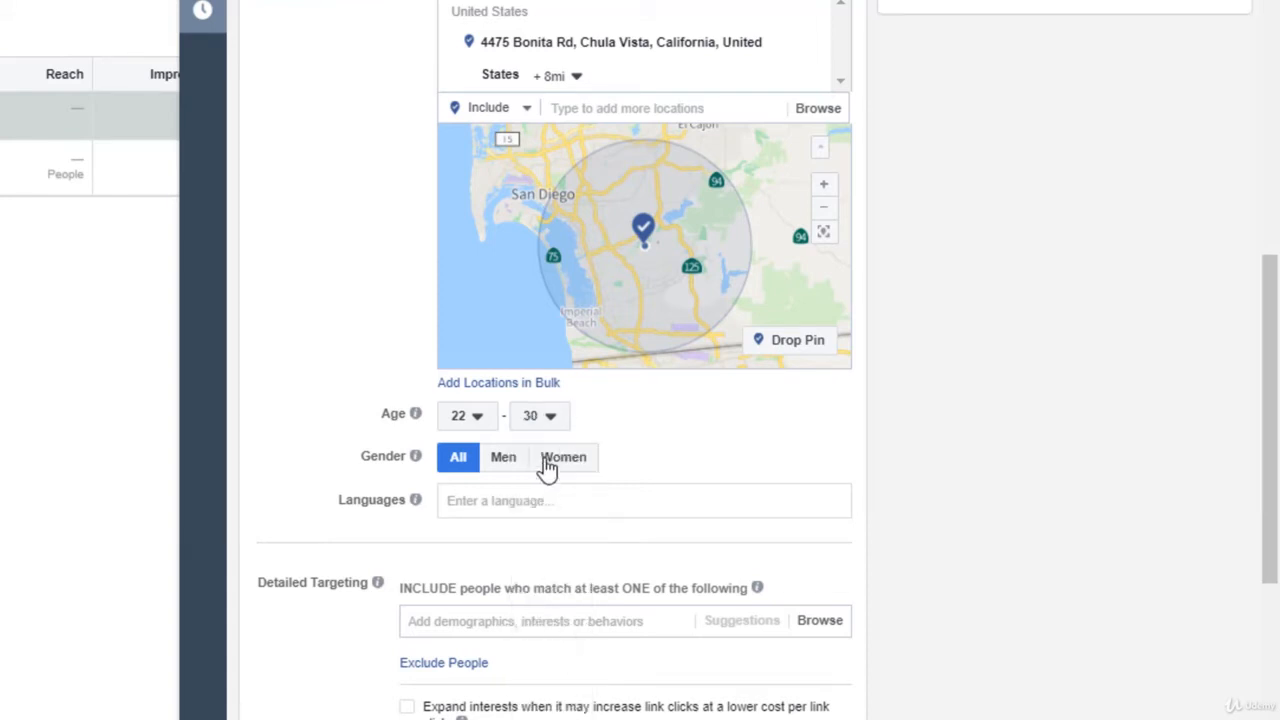
pyautogui.click(560, 468)
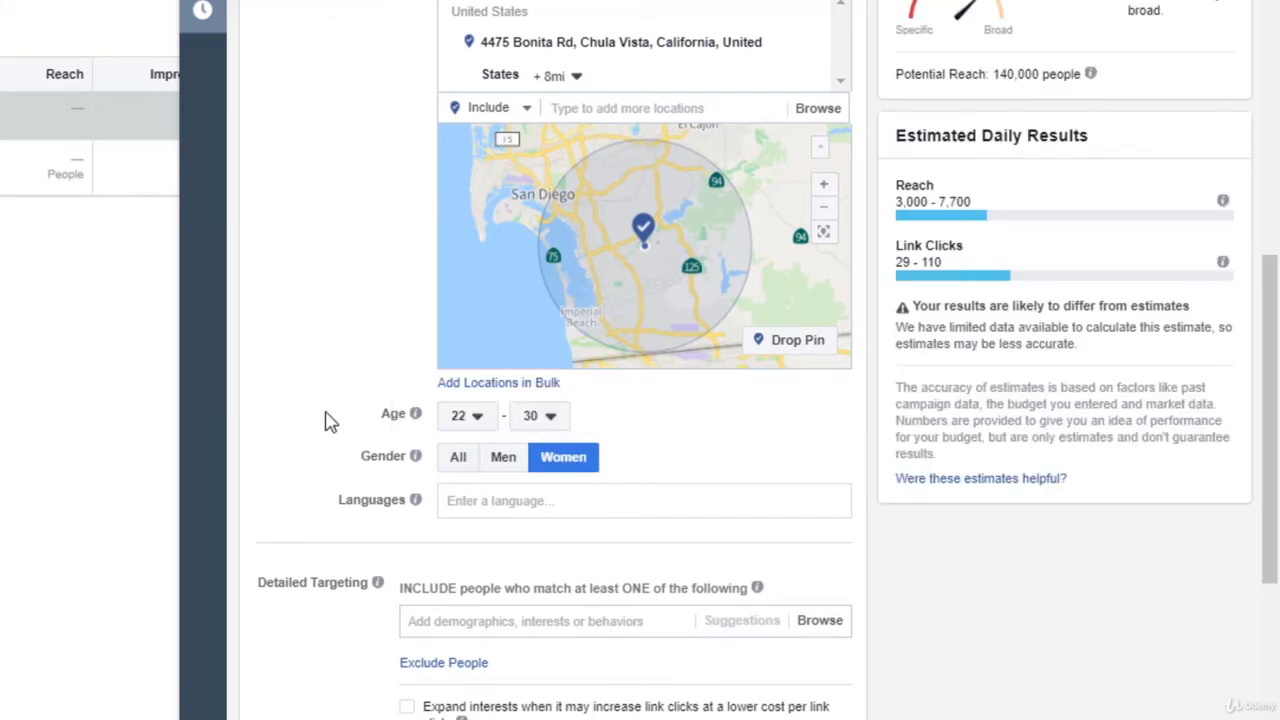
# Step: Add the life event Newly engaged (3 months) from Demographics to the detailed targeting
pyautogui.scroll(-3, 340, 440)
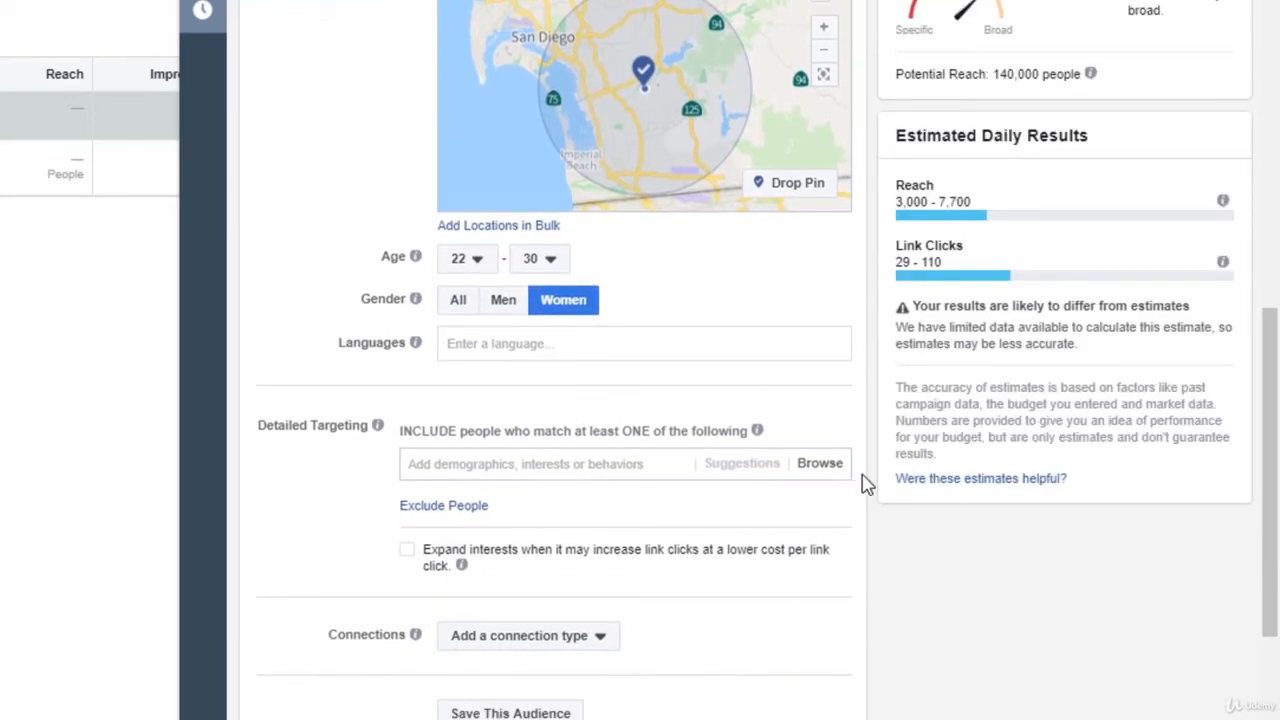
pyautogui.click(815, 466)
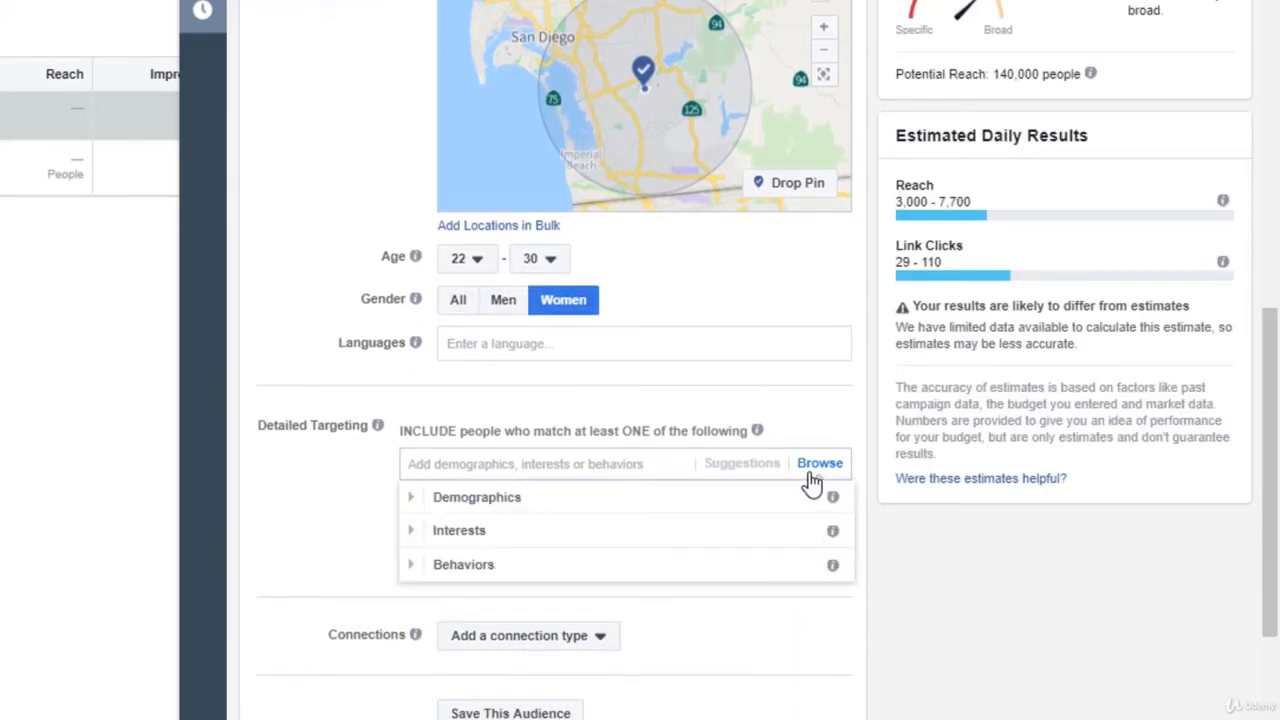
pyautogui.click(470, 500)
pyautogui.scroll(-3, 470, 480)
pyautogui.scroll(-5, 380, 298)
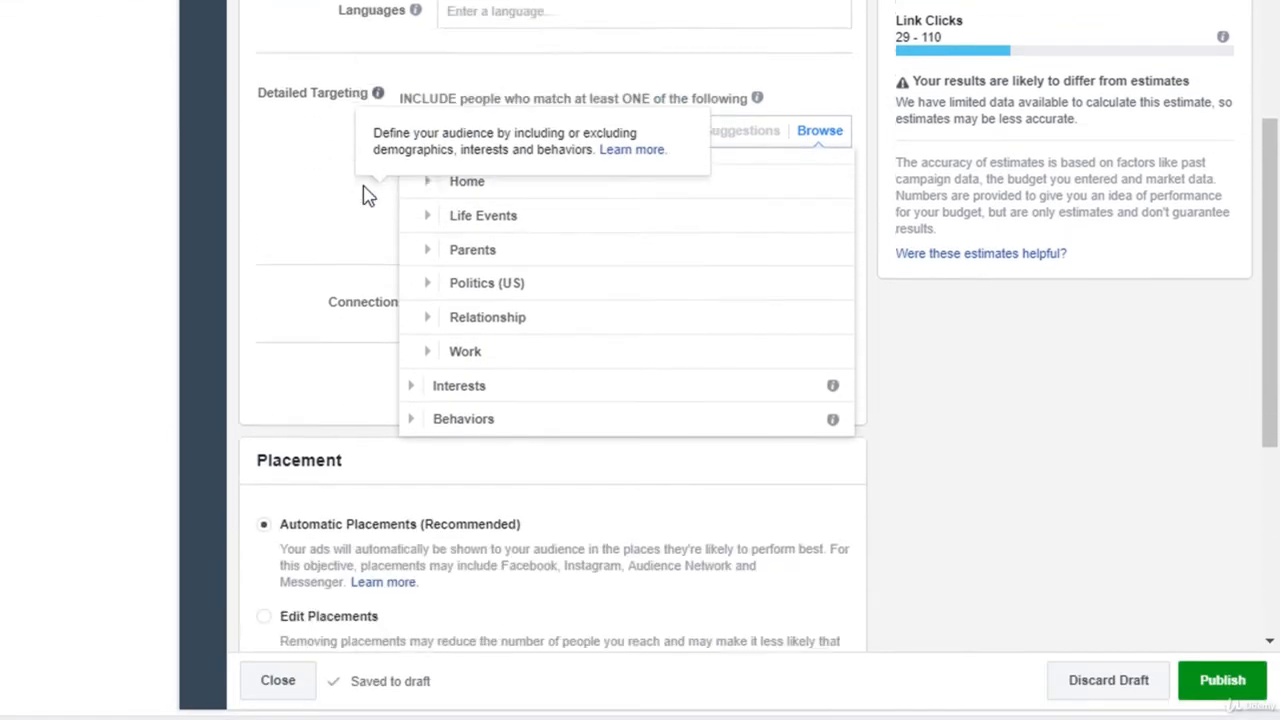
pyautogui.scroll(1, 451, 123)
pyautogui.click(430, 160)
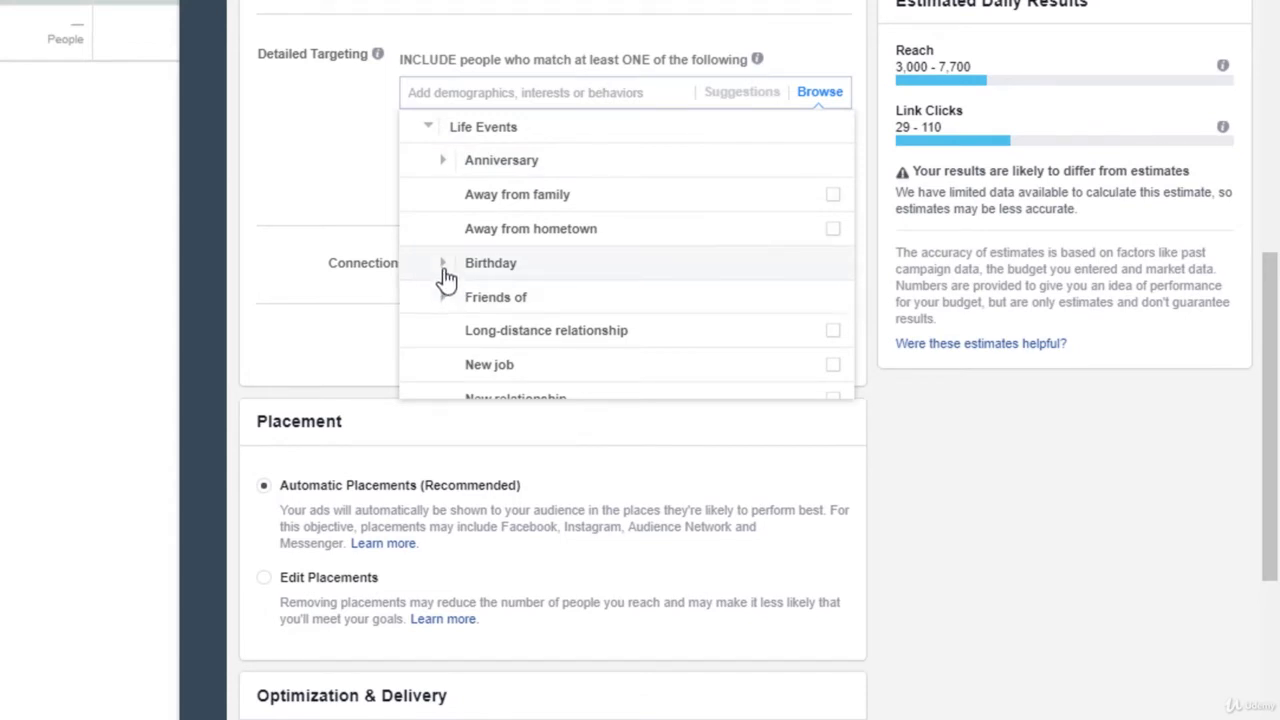
pyautogui.scroll(-1, 492, 300)
pyautogui.moveTo(492, 300)
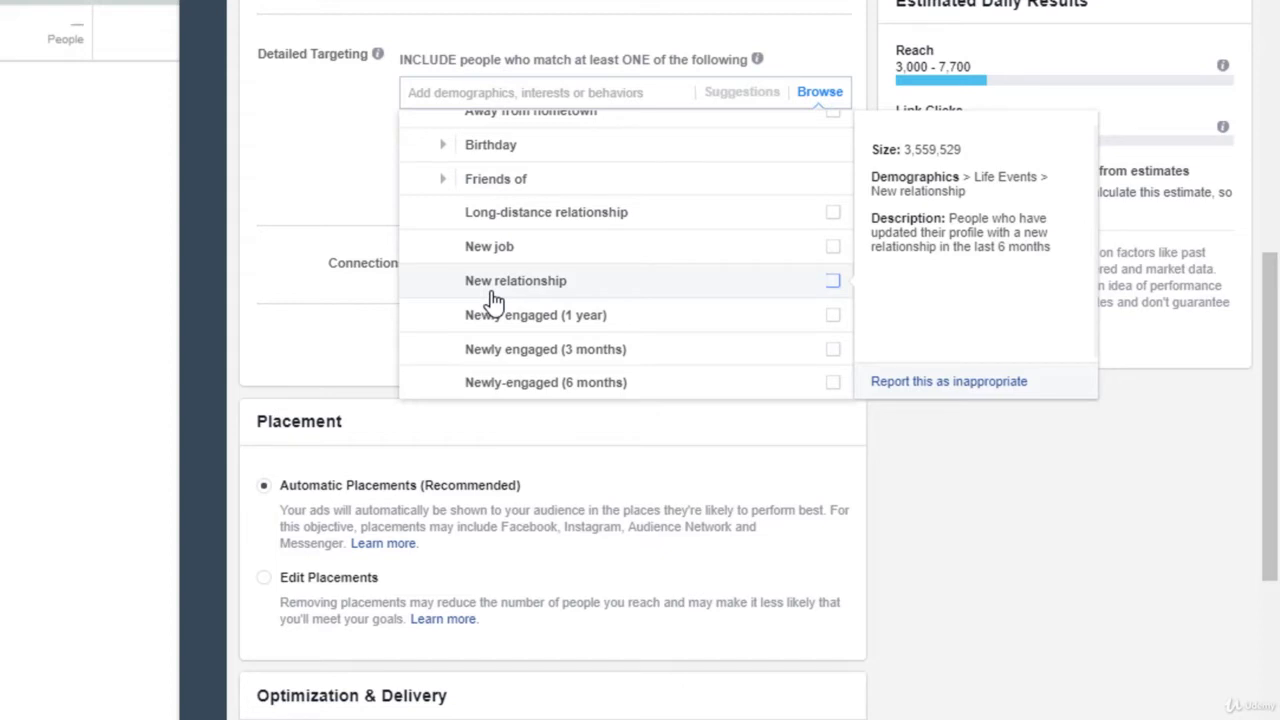
pyautogui.click(833, 352)
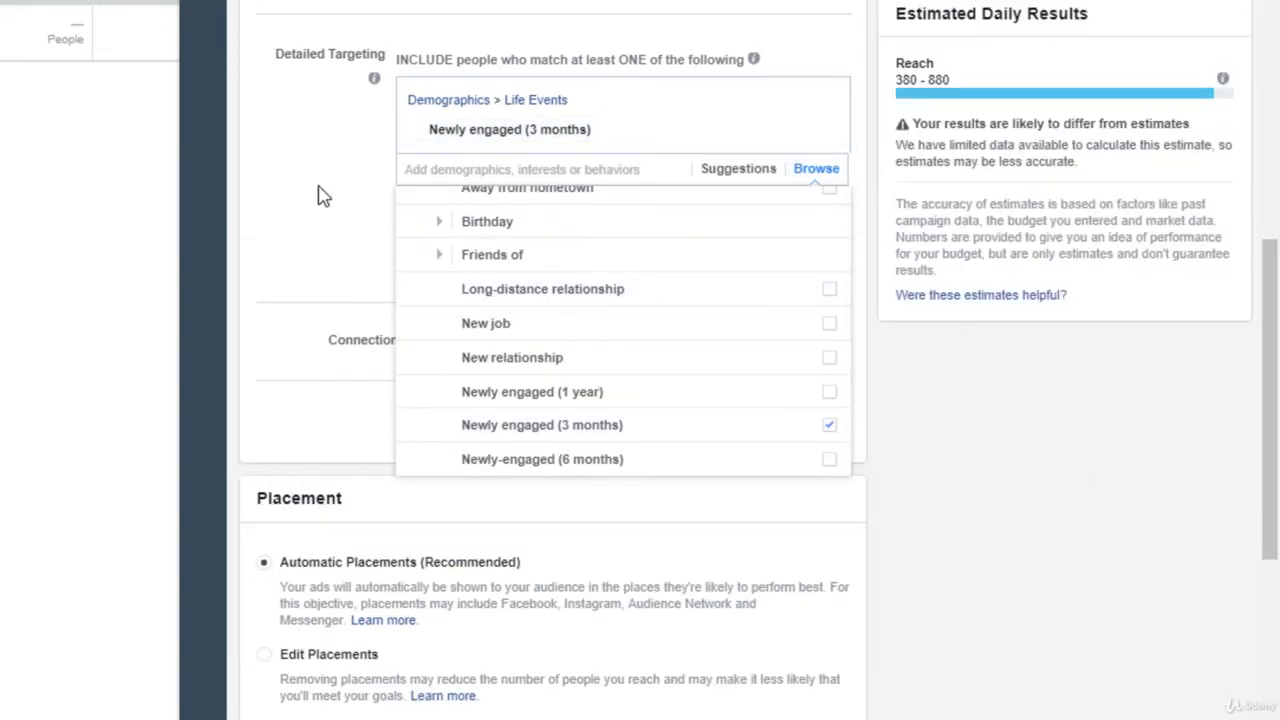
pyautogui.click(320, 194)
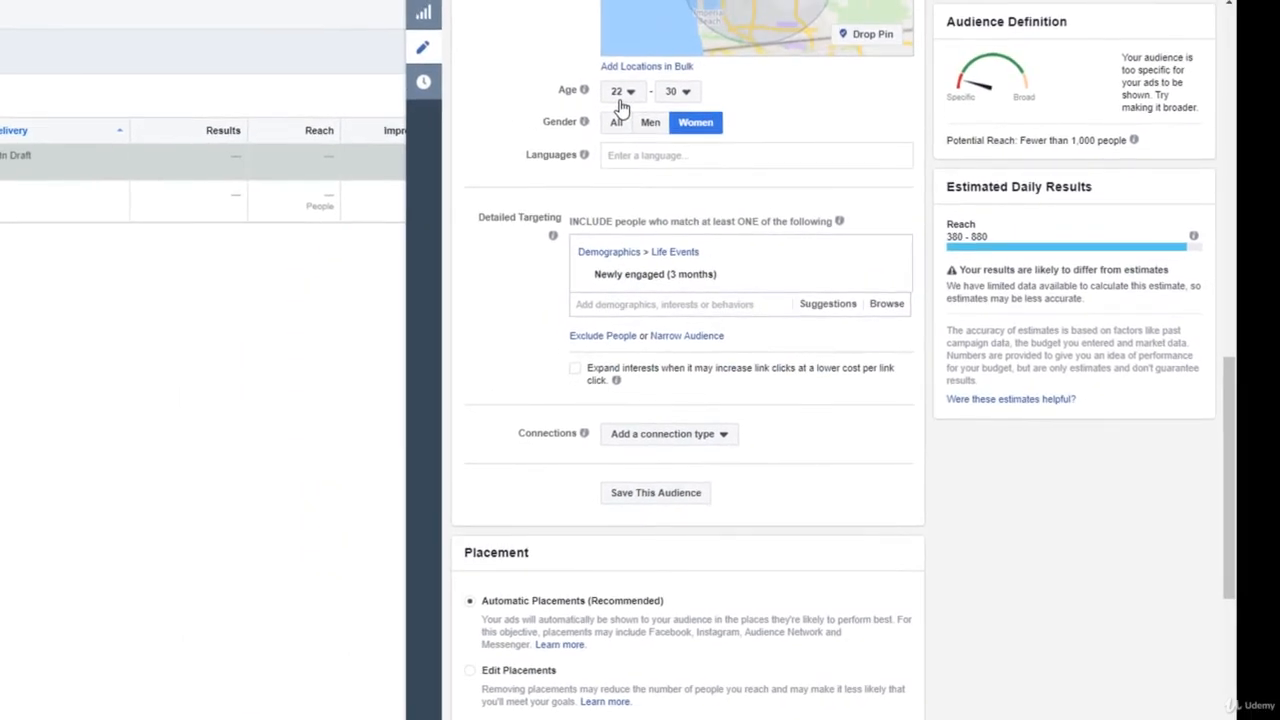
# Step: Switch the ad set from automatic placements to Edit Placements and display its platform list
pyautogui.scroll(-1, 680, 106)
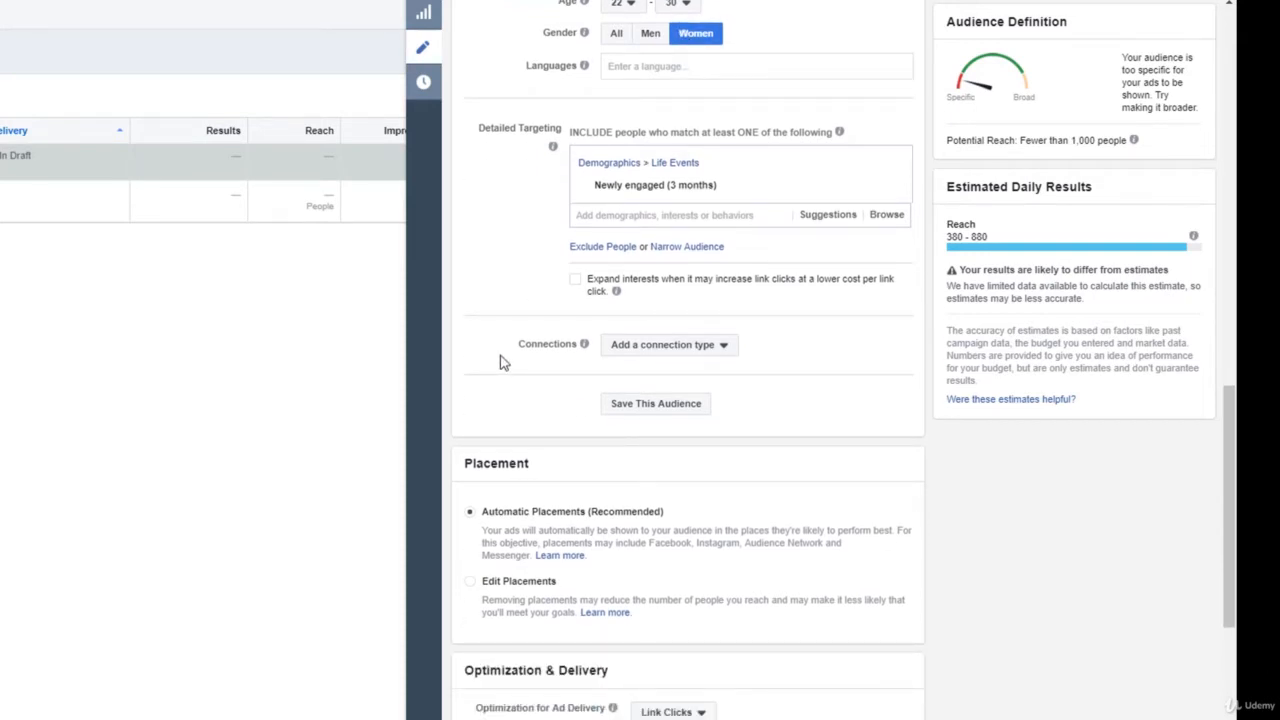
pyautogui.scroll(-2, 520, 310)
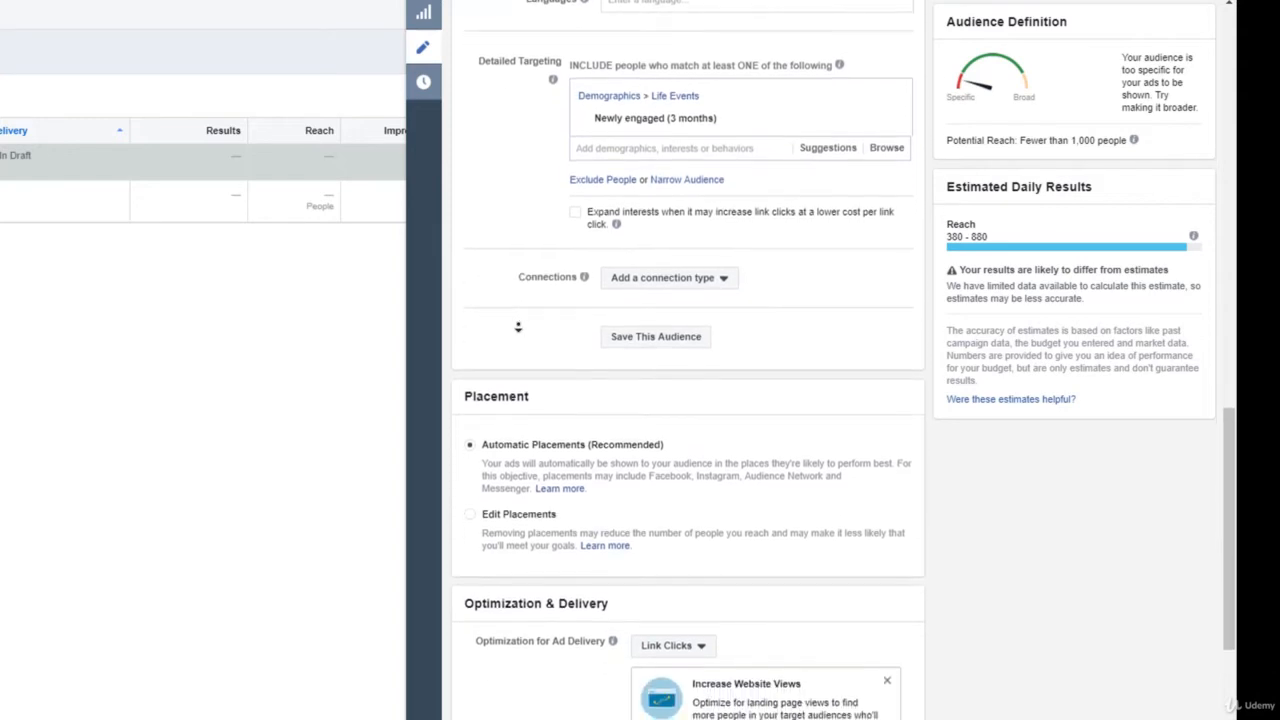
pyautogui.scroll(-2, 518, 327)
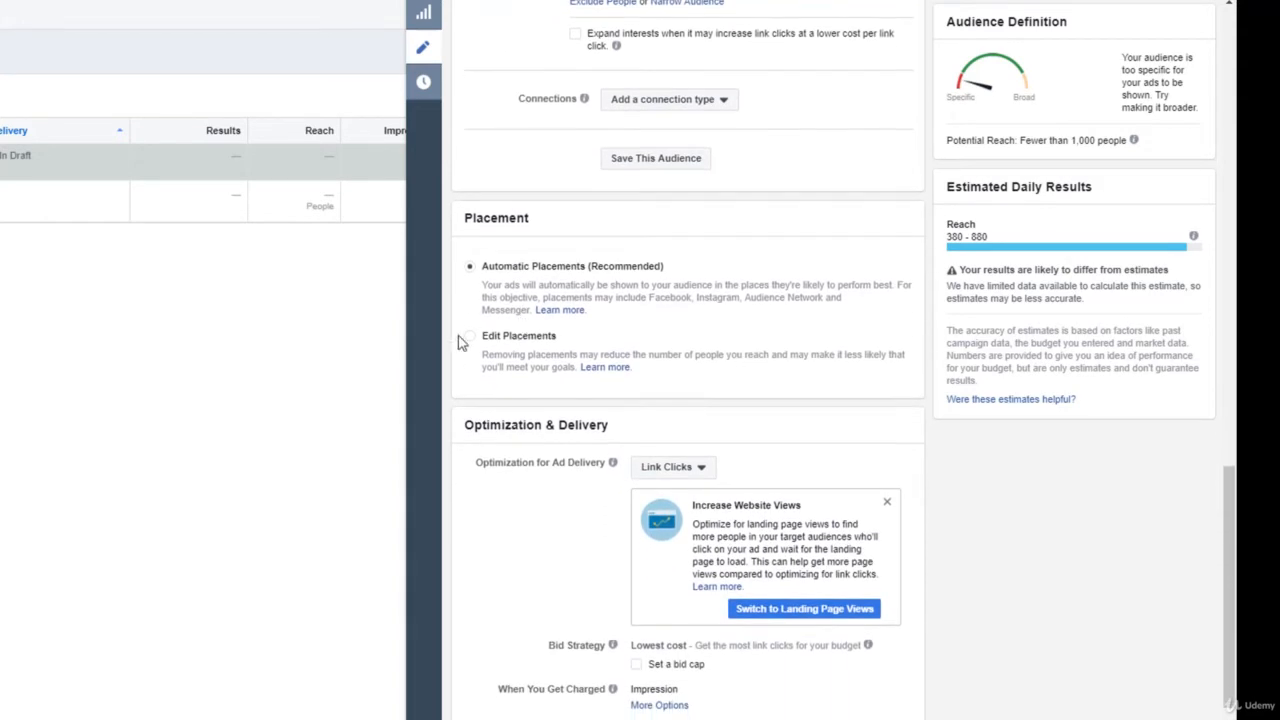
pyautogui.click(470, 340)
pyautogui.scroll(-4, 746, 389)
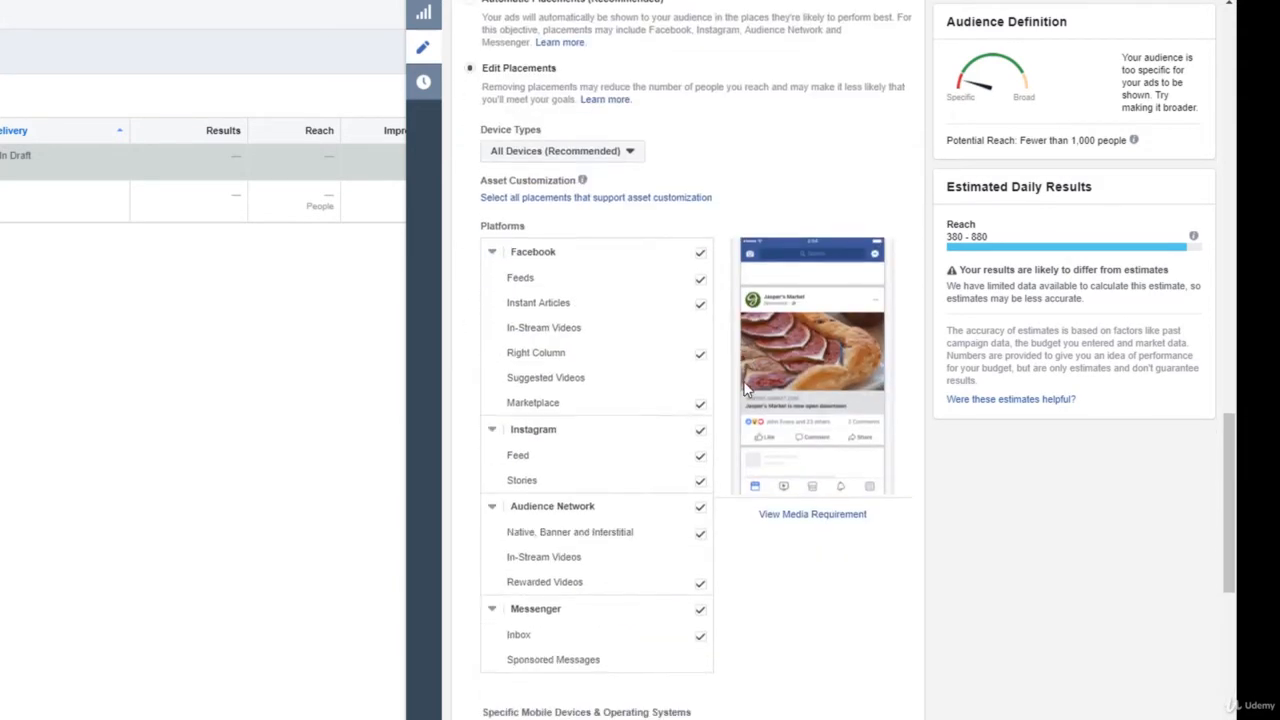
# Step: Remove Messenger from the Wedding ad set's placements and check the estimated daily reach
pyautogui.scroll(-1, 725, 374)
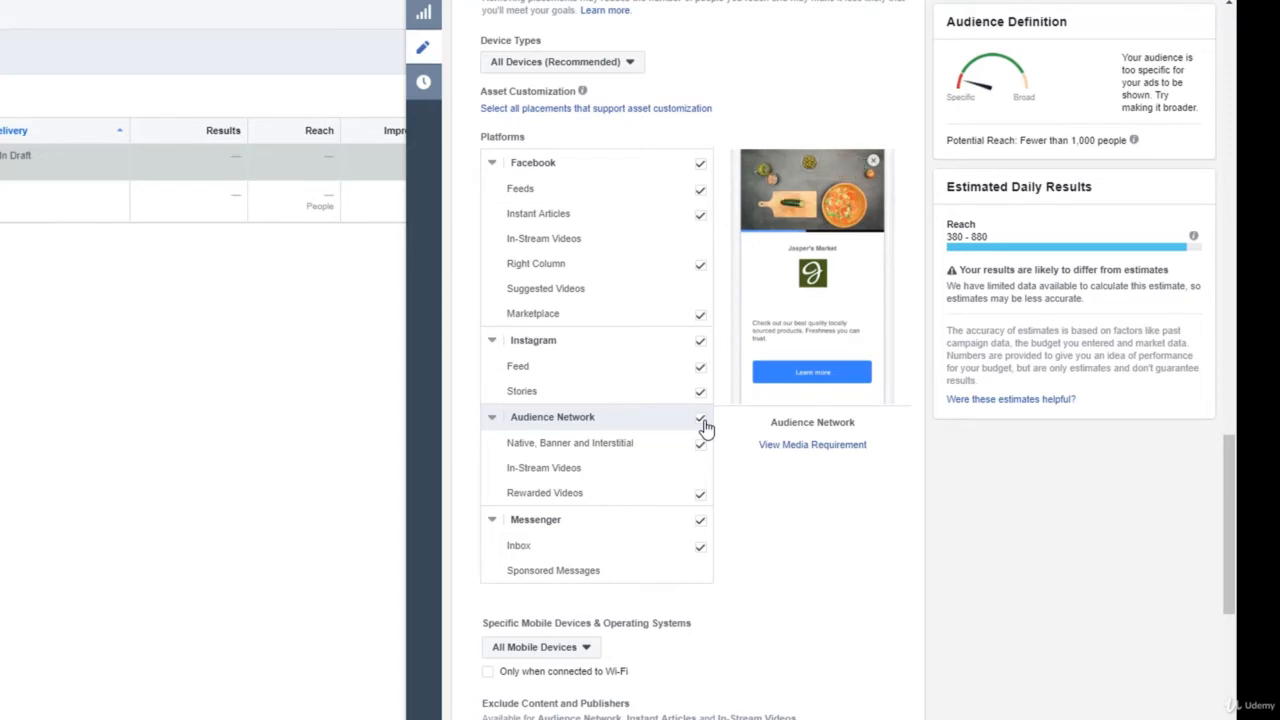
pyautogui.click(701, 522)
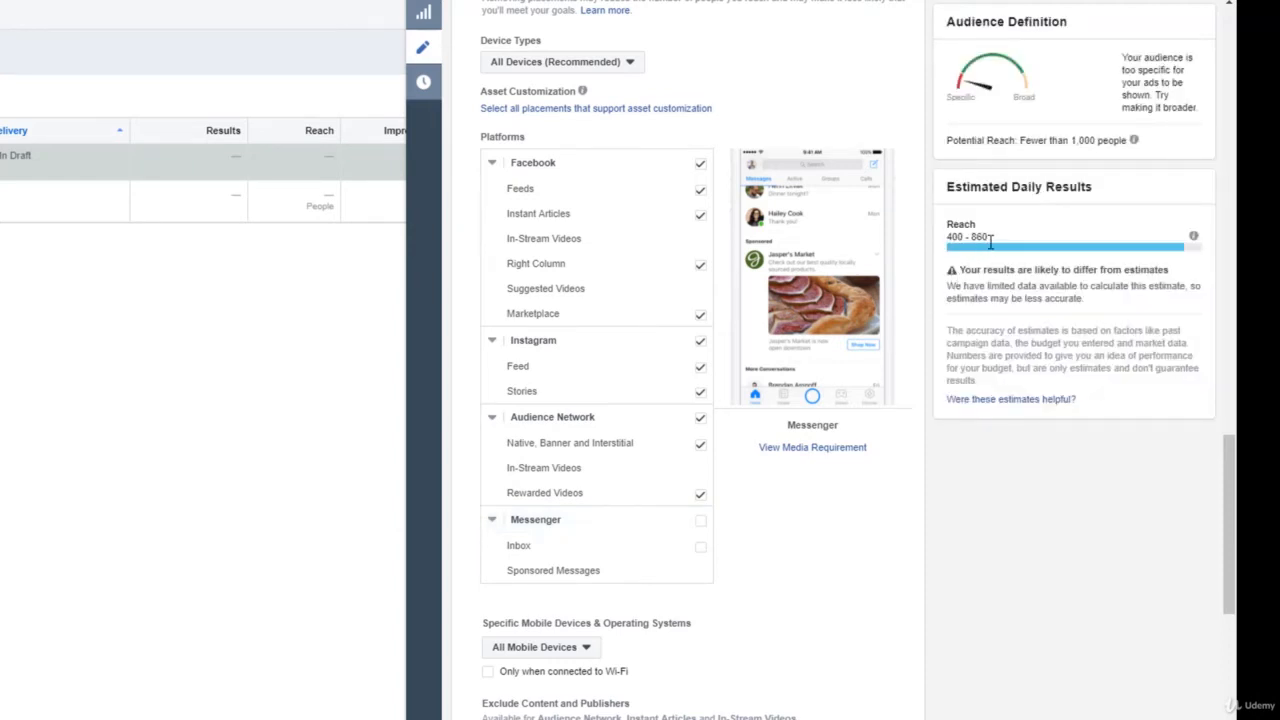
pyautogui.tripleClick(948, 238)
# Step: Enable a bid cap under the bid strategy and set it to $3.00 per link click
pyautogui.middleClick(730, 518)
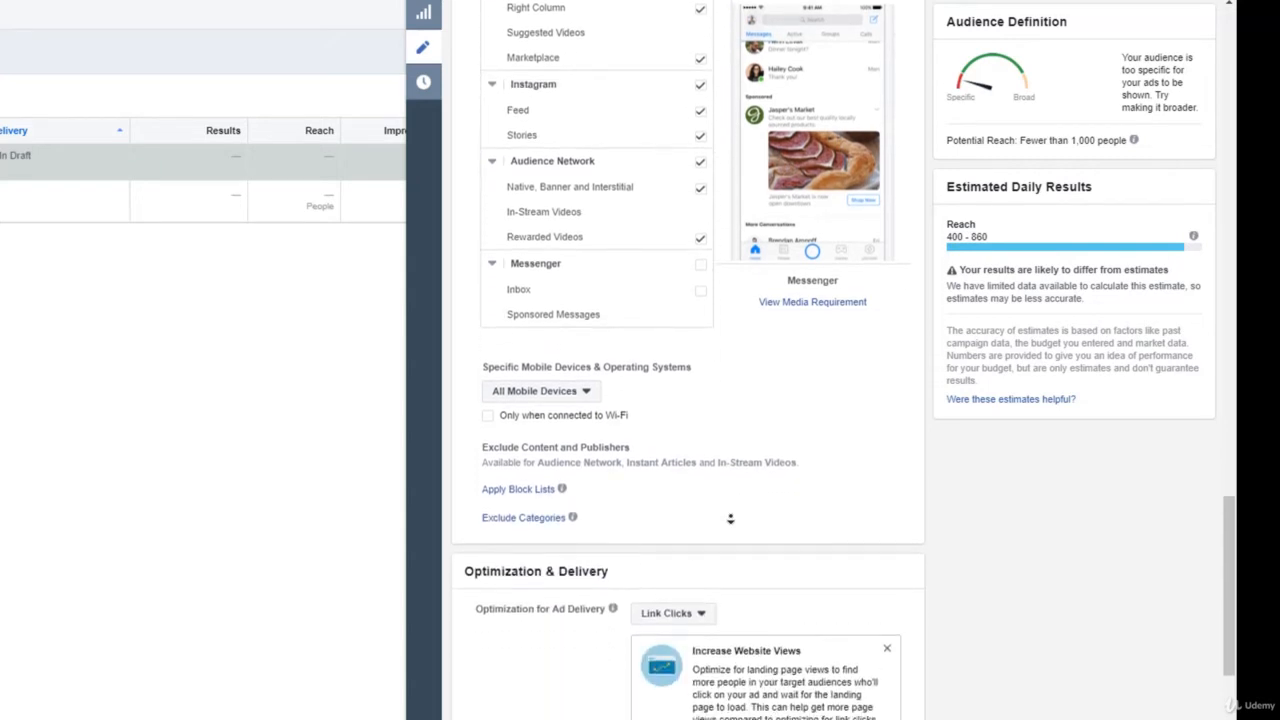
pyautogui.middleClick(730, 519)
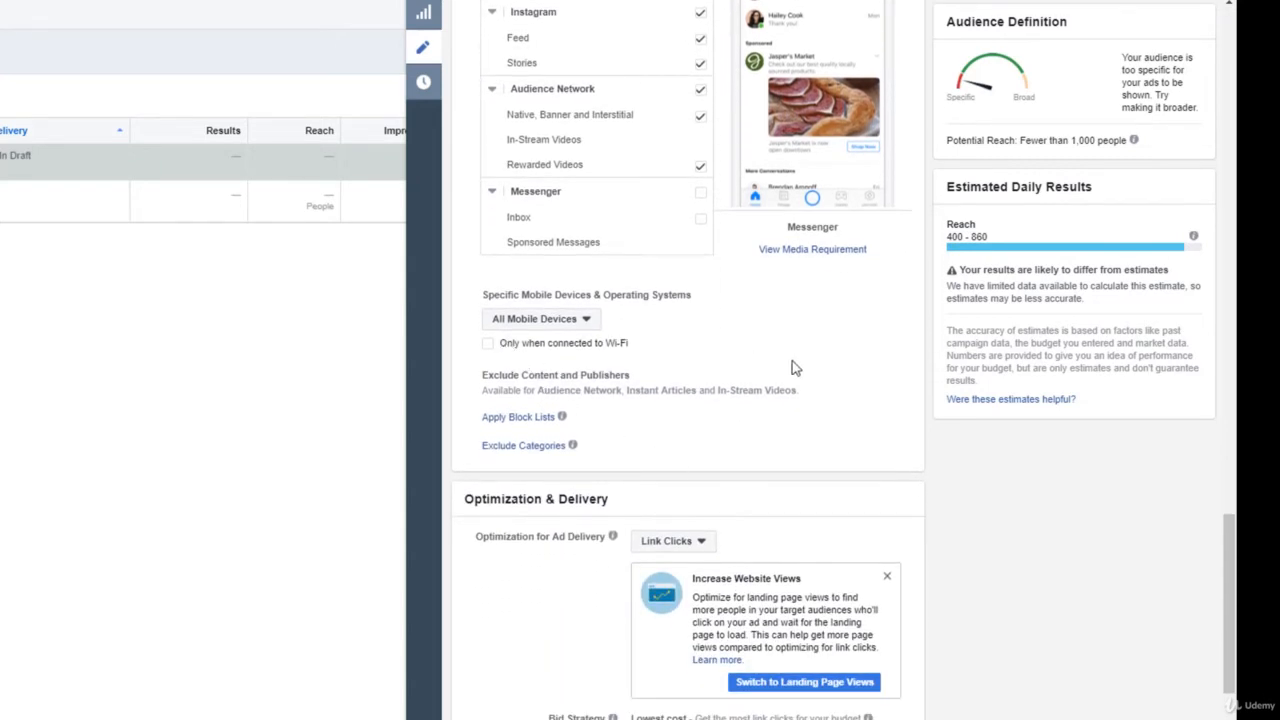
pyautogui.middleClick(818, 464)
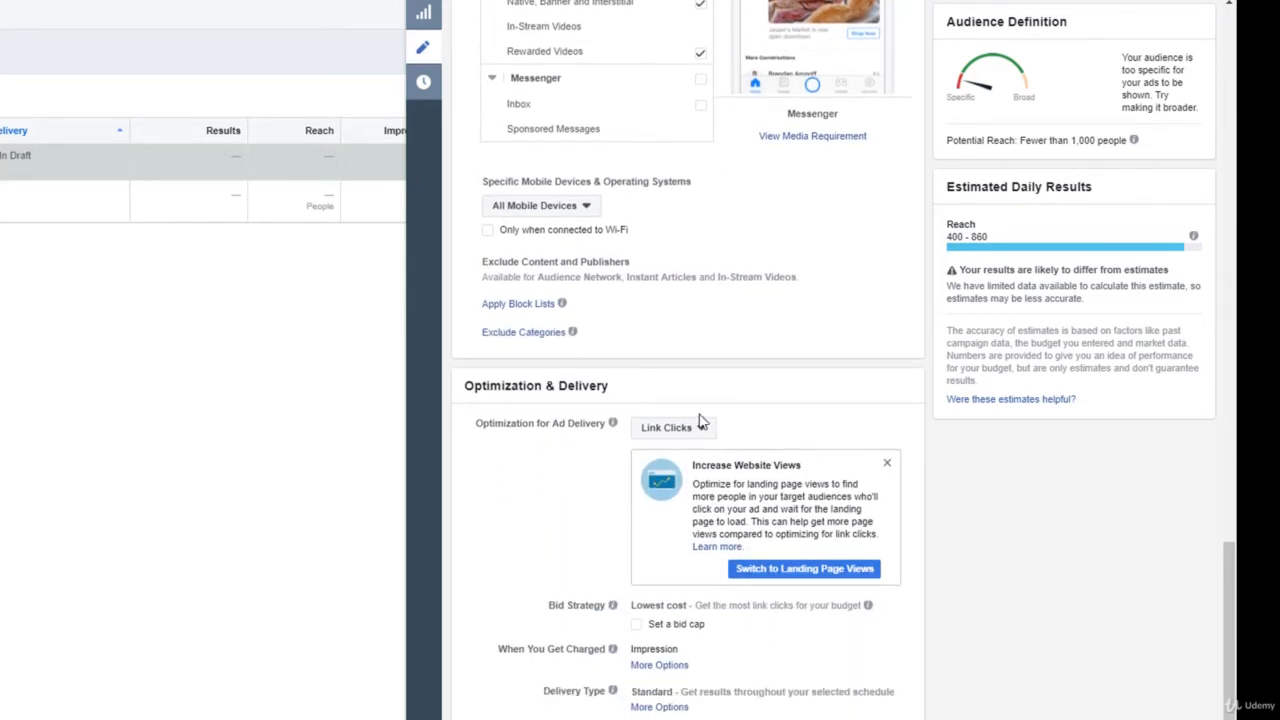
pyautogui.click(636, 624)
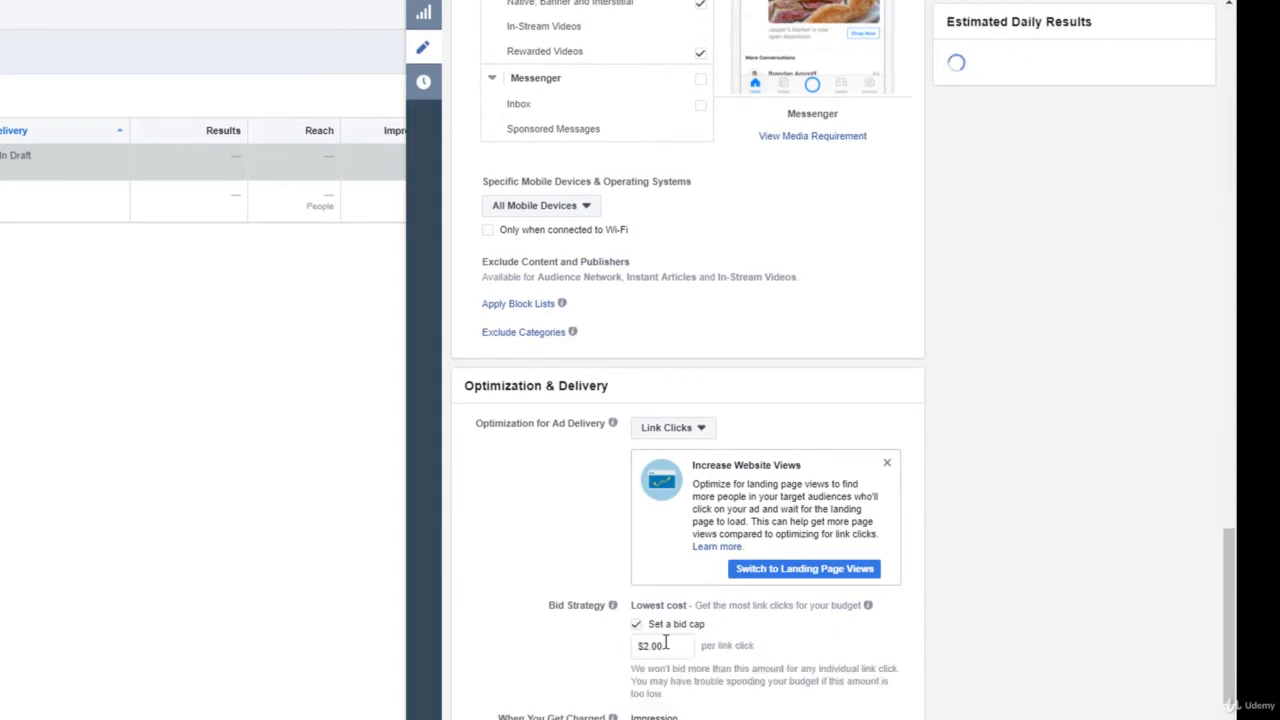
pyautogui.moveTo(666, 644); pyautogui.dragTo(654, 645)
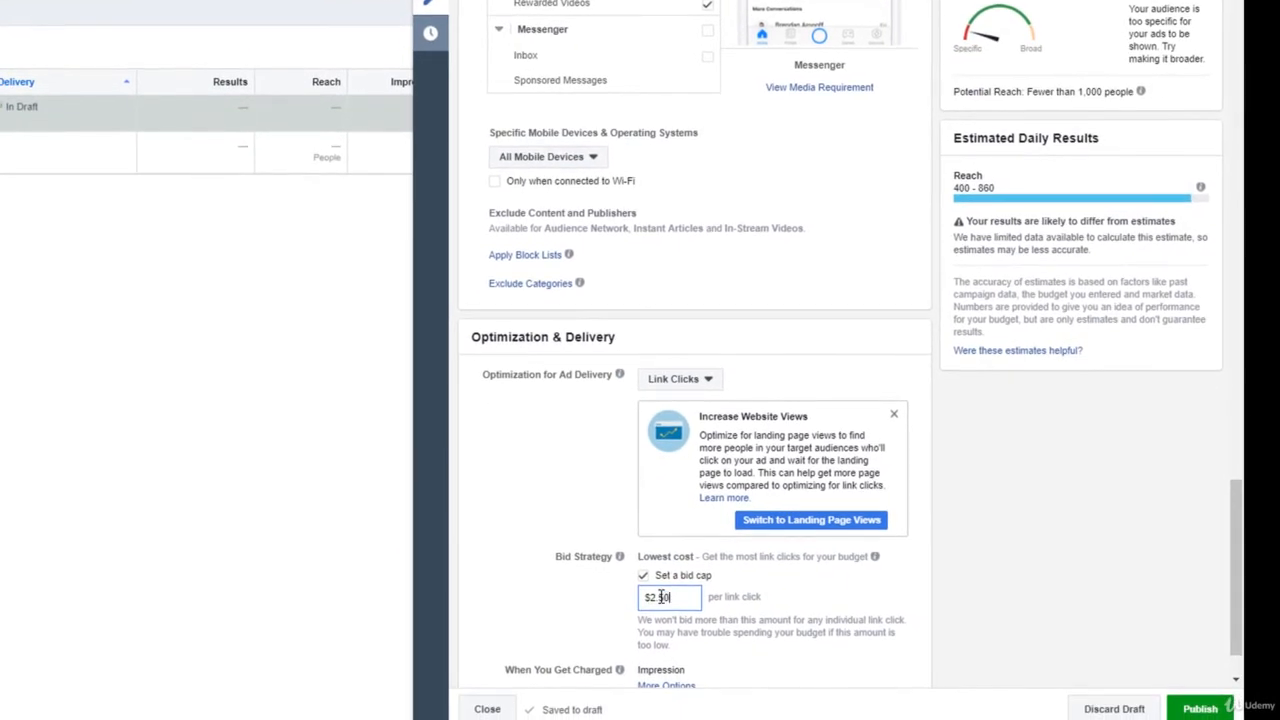
pyautogui.write('50')
pyautogui.moveTo(680, 600); pyautogui.dragTo(649, 598)
pyautogui.write('$30')
pyautogui.click(551, 531)
pyautogui.scroll(-1, 551, 531)
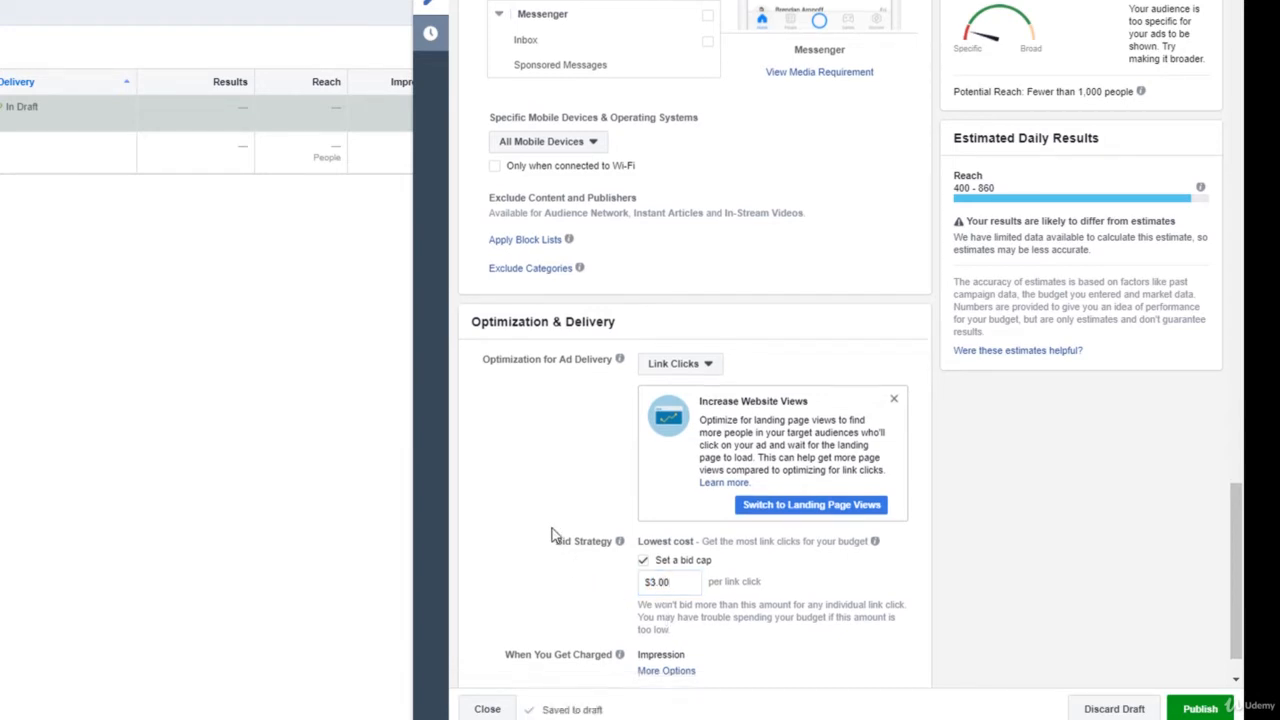
# Step: Change when the ad set gets charged to Link Click (CPC) and display the delivery type options
pyautogui.click(677, 617)
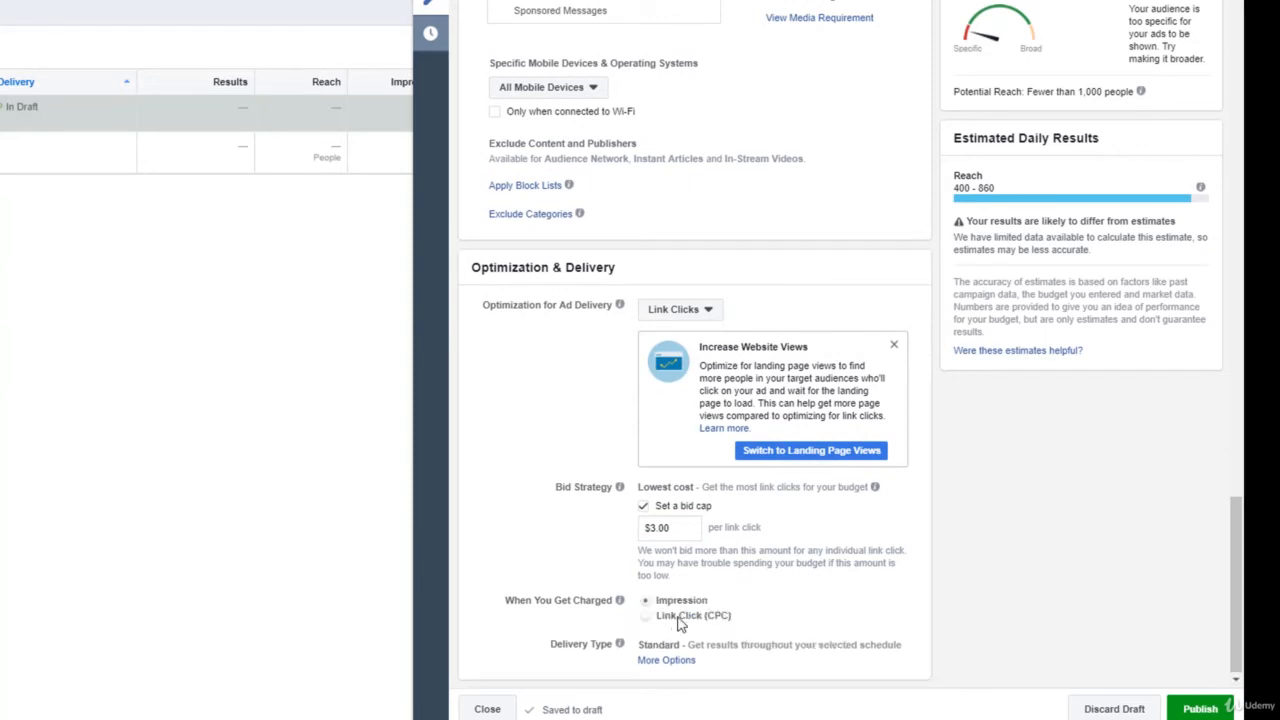
pyautogui.click(679, 618)
pyautogui.click(667, 659)
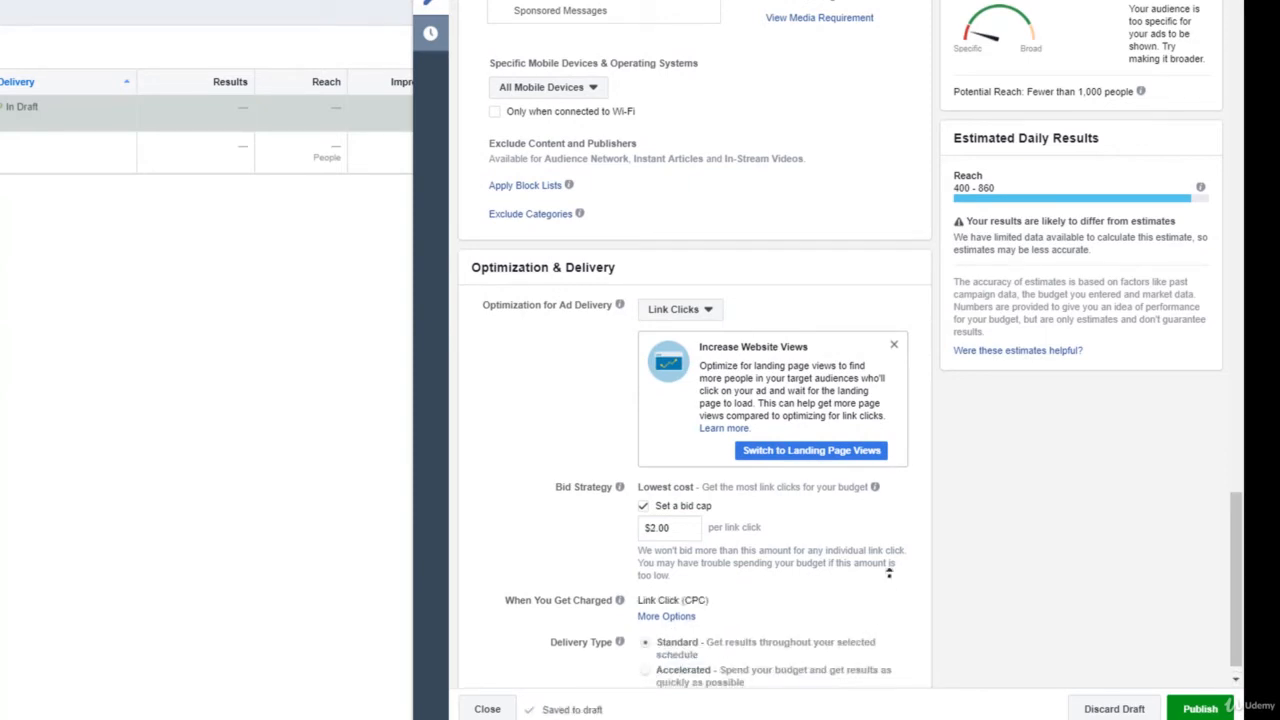
# Step: Review the Wedding ad set's name and its budget and schedule settings, continuing to the audience location
pyautogui.moveTo(875, 486)
pyautogui.scroll(15, 562, 342)
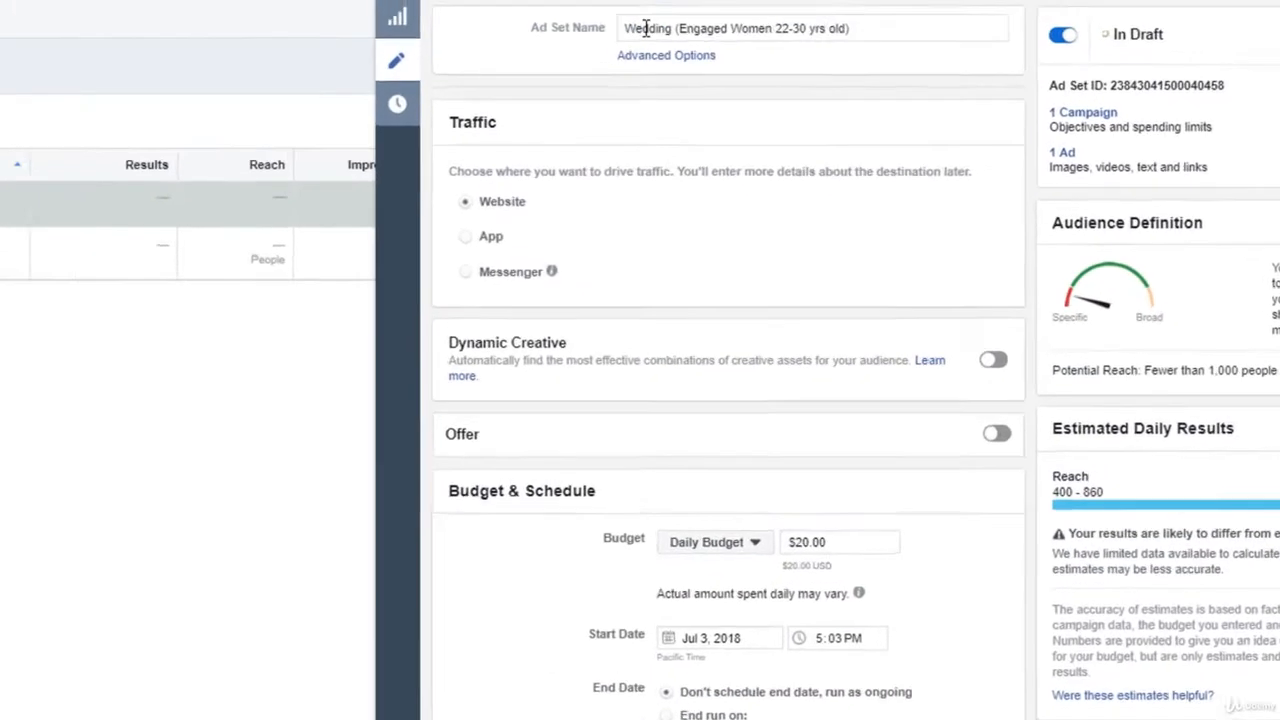
pyautogui.doubleClick(647, 29)
pyautogui.click(672, 72)
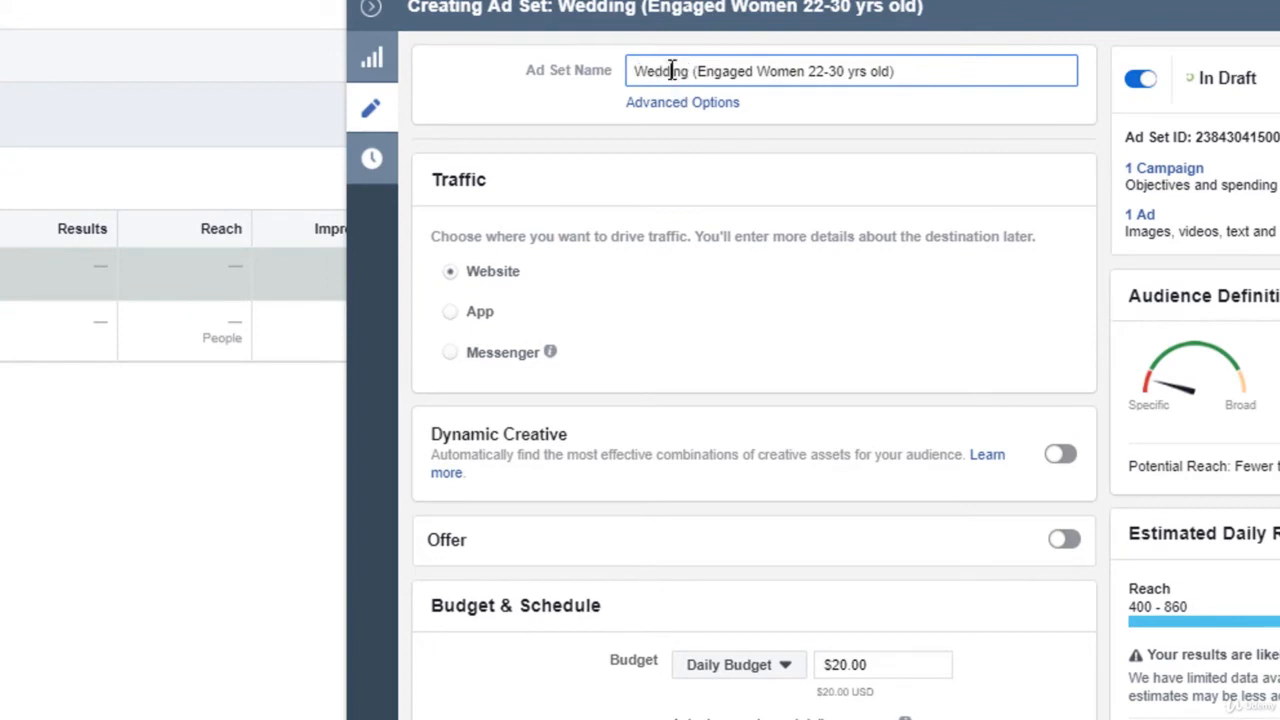
pyautogui.doubleClick(662, 73)
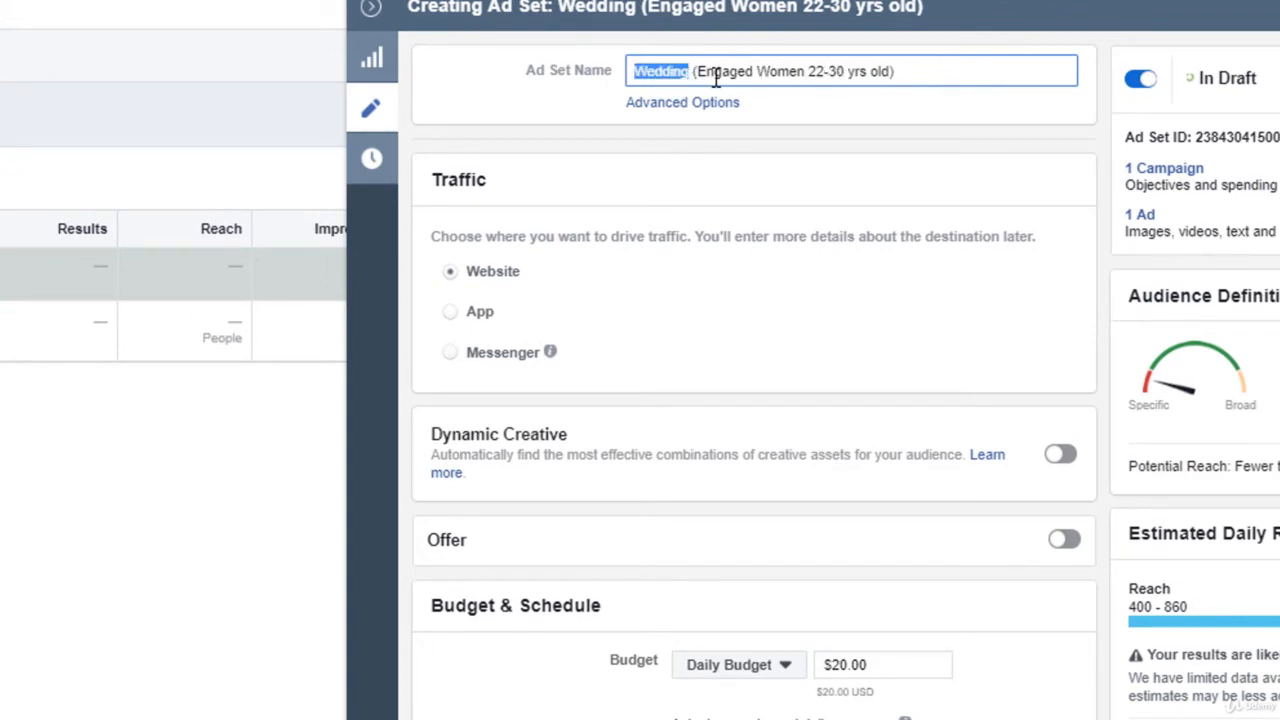
pyautogui.click(716, 77)
pyautogui.middleClick(609, 343)
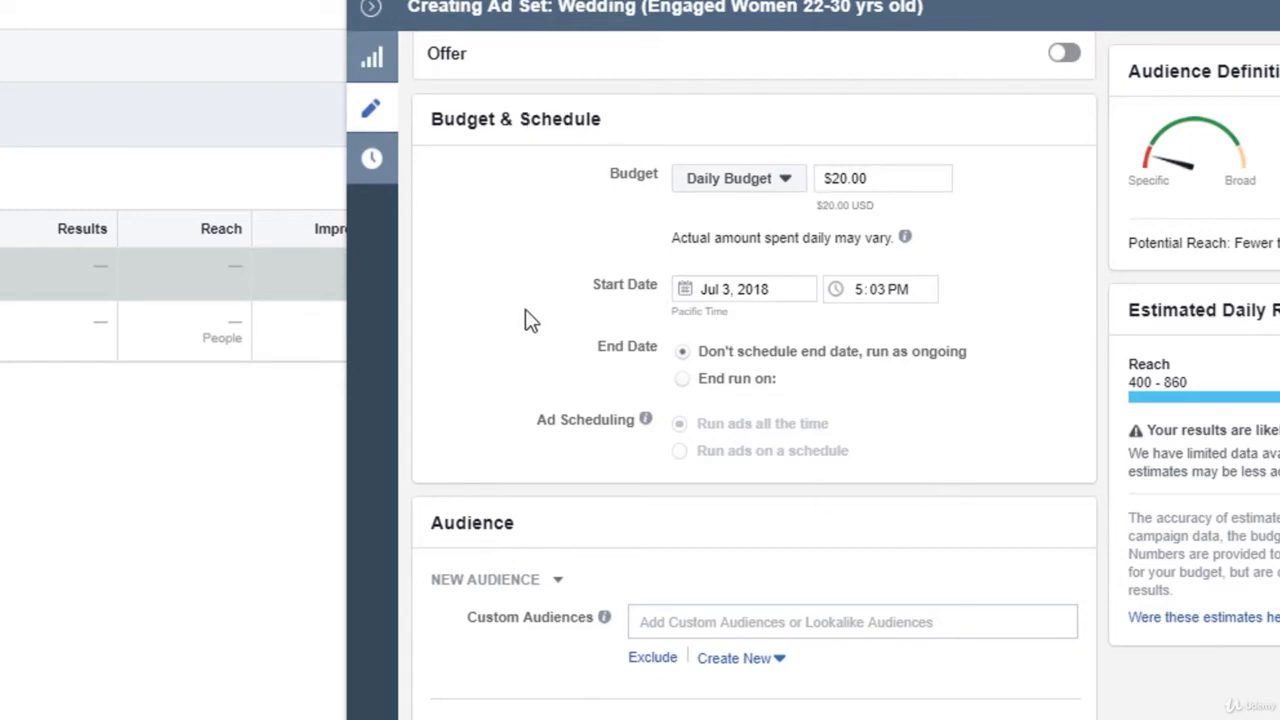
pyautogui.middleClick(508, 445)
pyautogui.middleClick(510, 459)
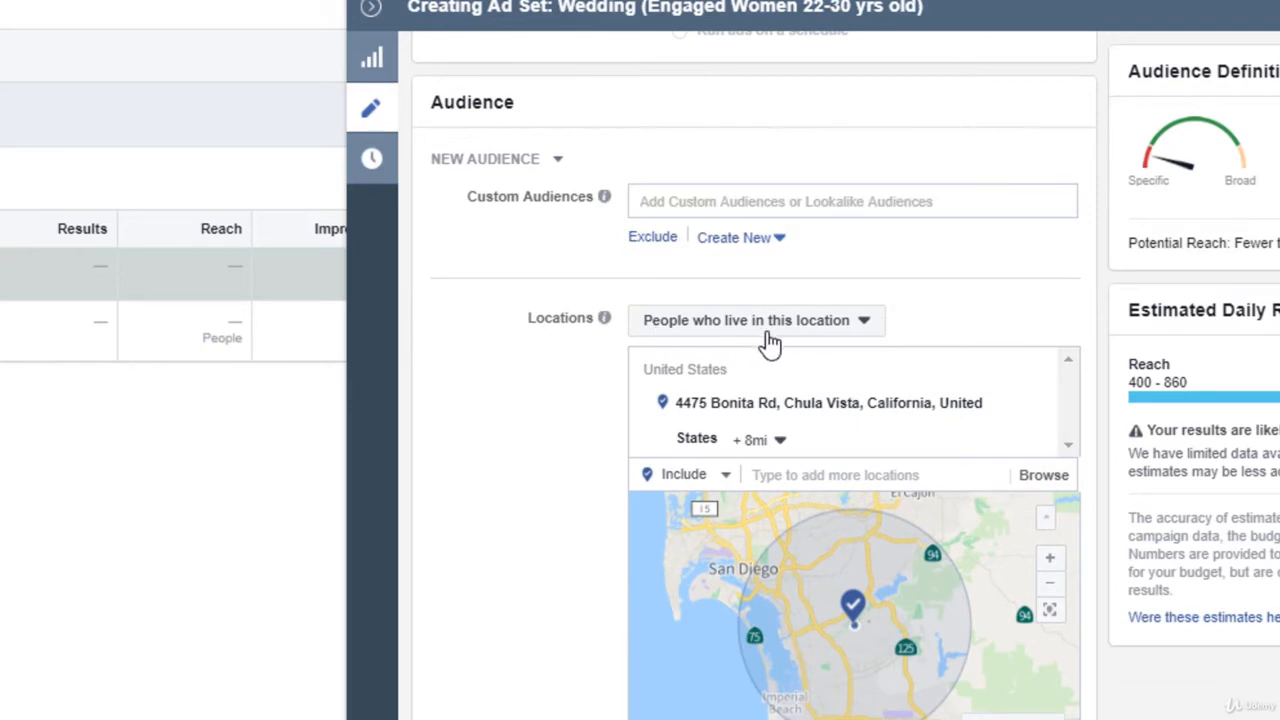
# Step: Examine the location type options, radius, age, gender, Newly engaged targeting and edited placements of the Wedding ad set
pyautogui.click(843, 325)
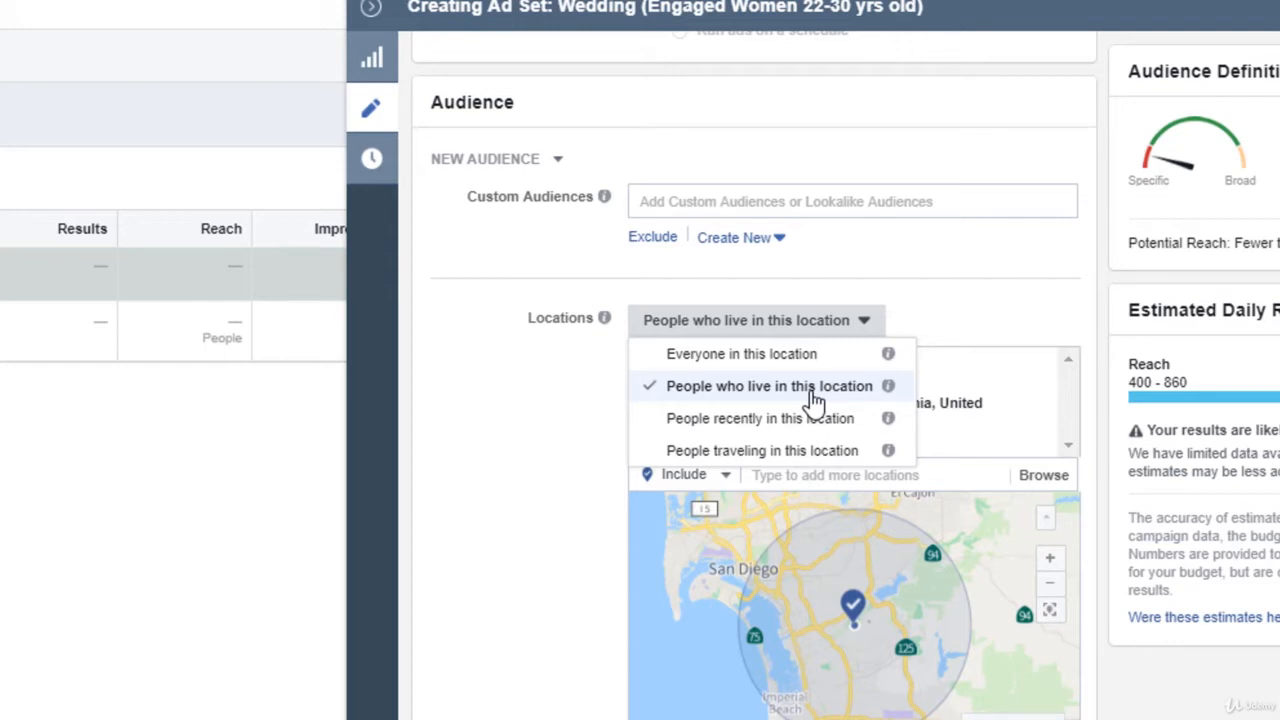
pyautogui.click(520, 391)
pyautogui.scroll(-3, 526, 449)
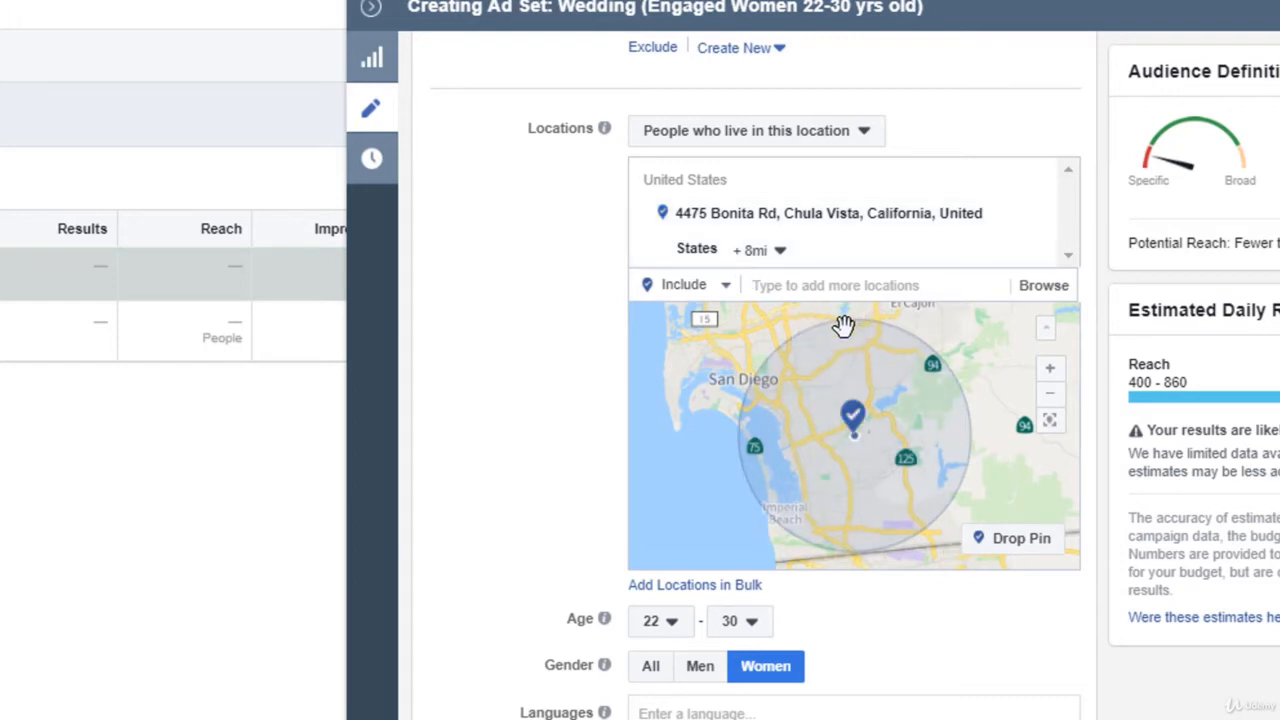
pyautogui.scroll(-2, 500, 345)
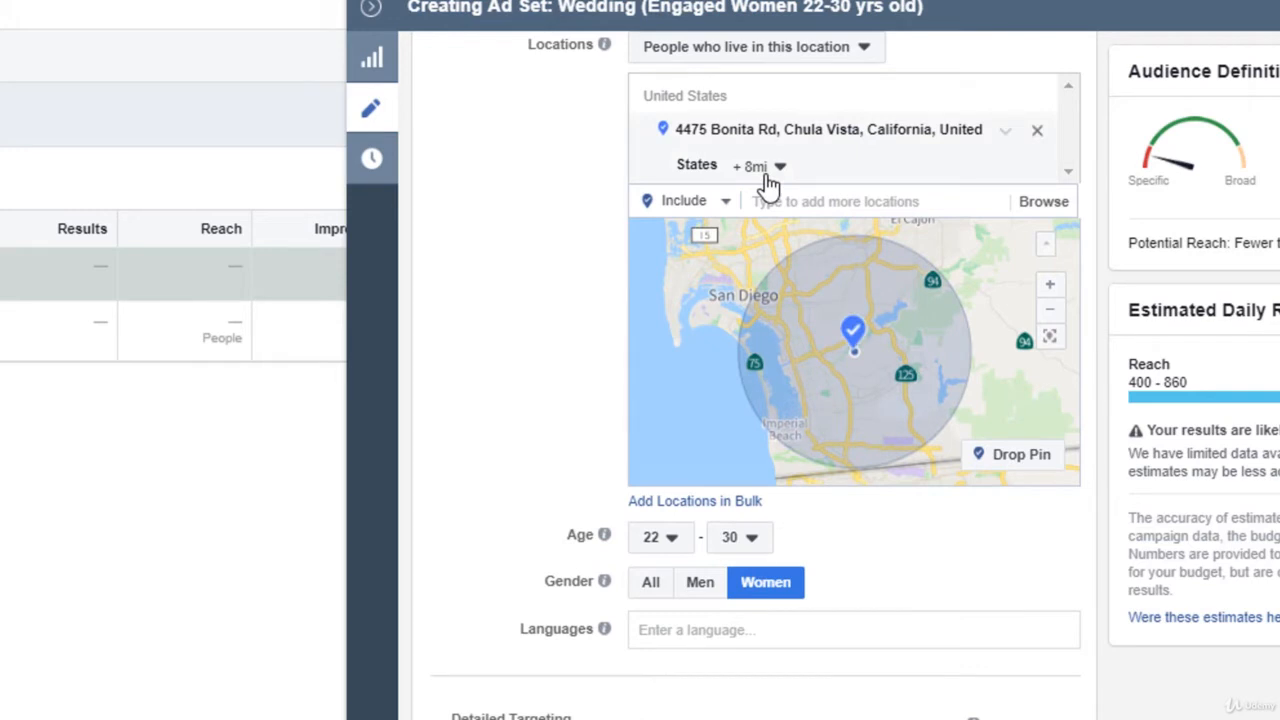
pyautogui.scroll(-5, 551, 323)
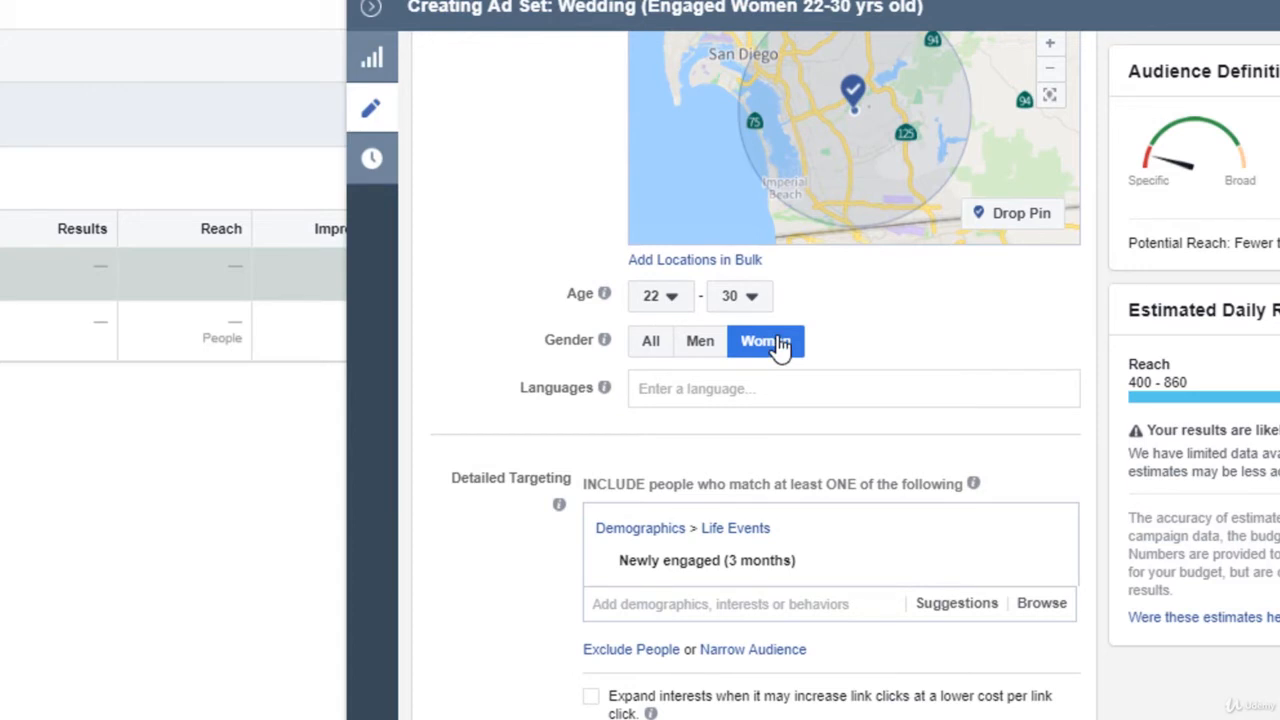
pyautogui.moveTo(770, 583)
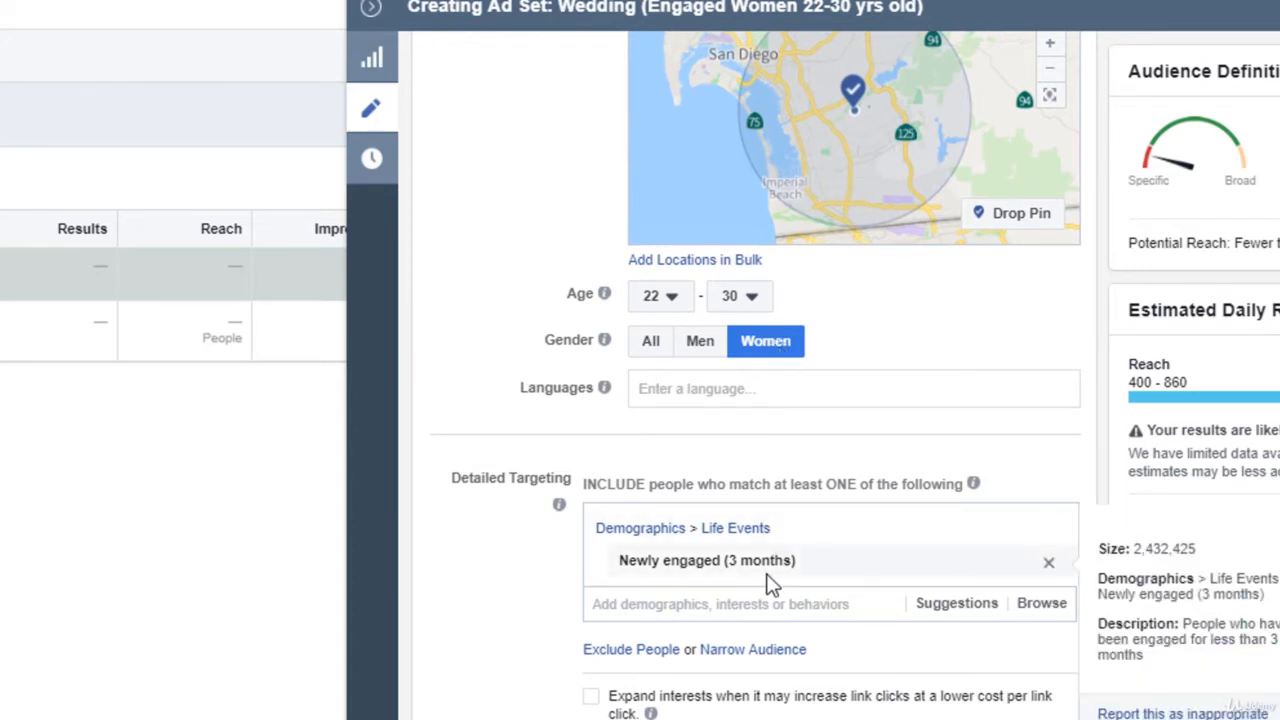
pyautogui.middleClick(480, 586)
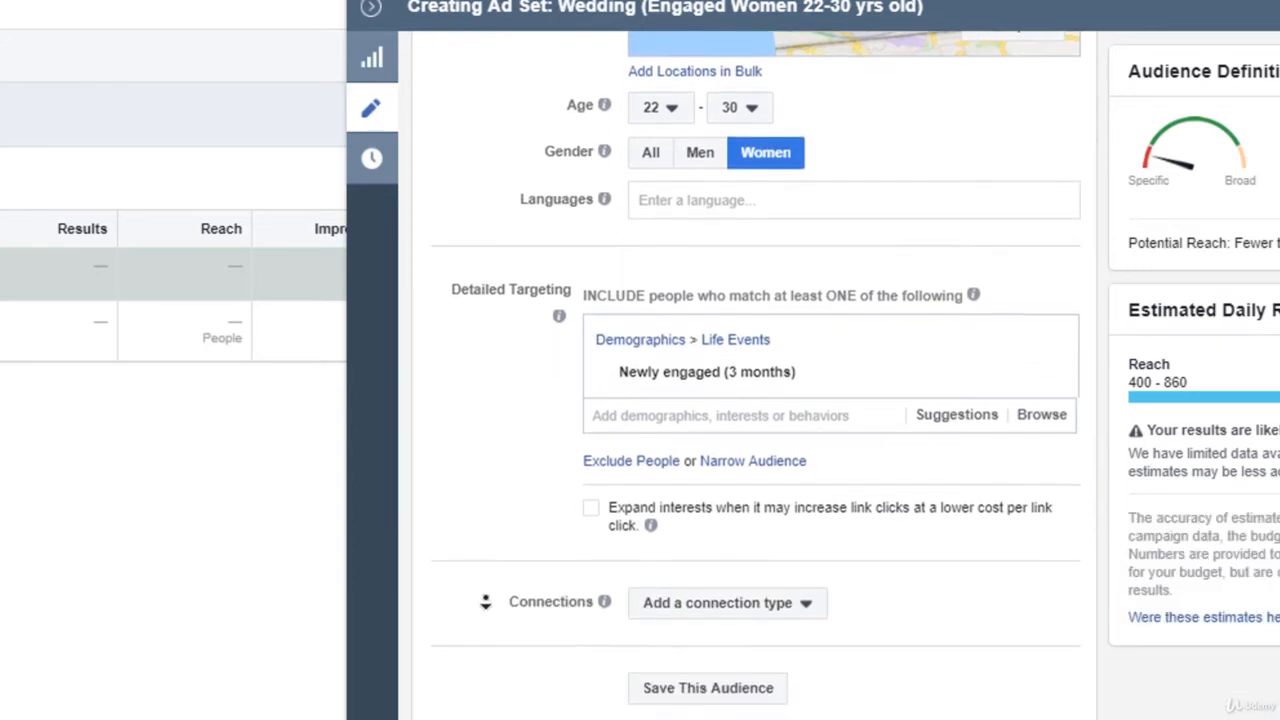
pyautogui.middleClick(485, 600)
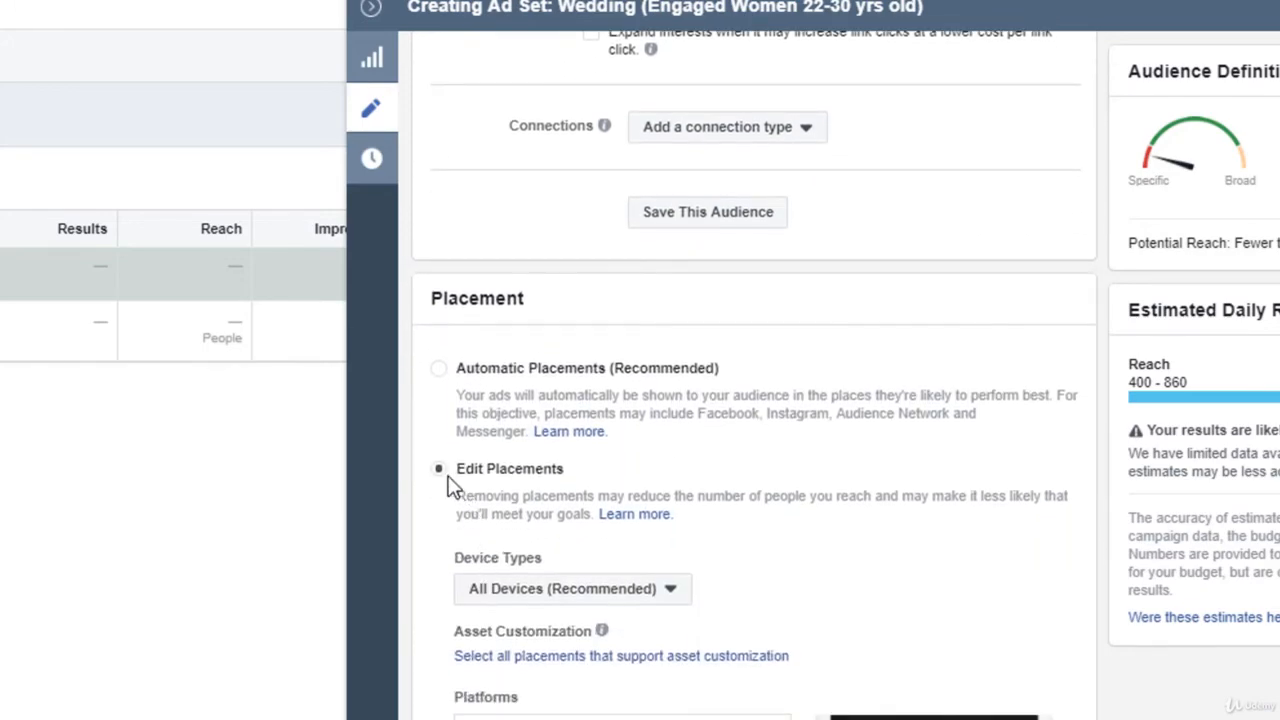
pyautogui.scroll(-5, 863, 439)
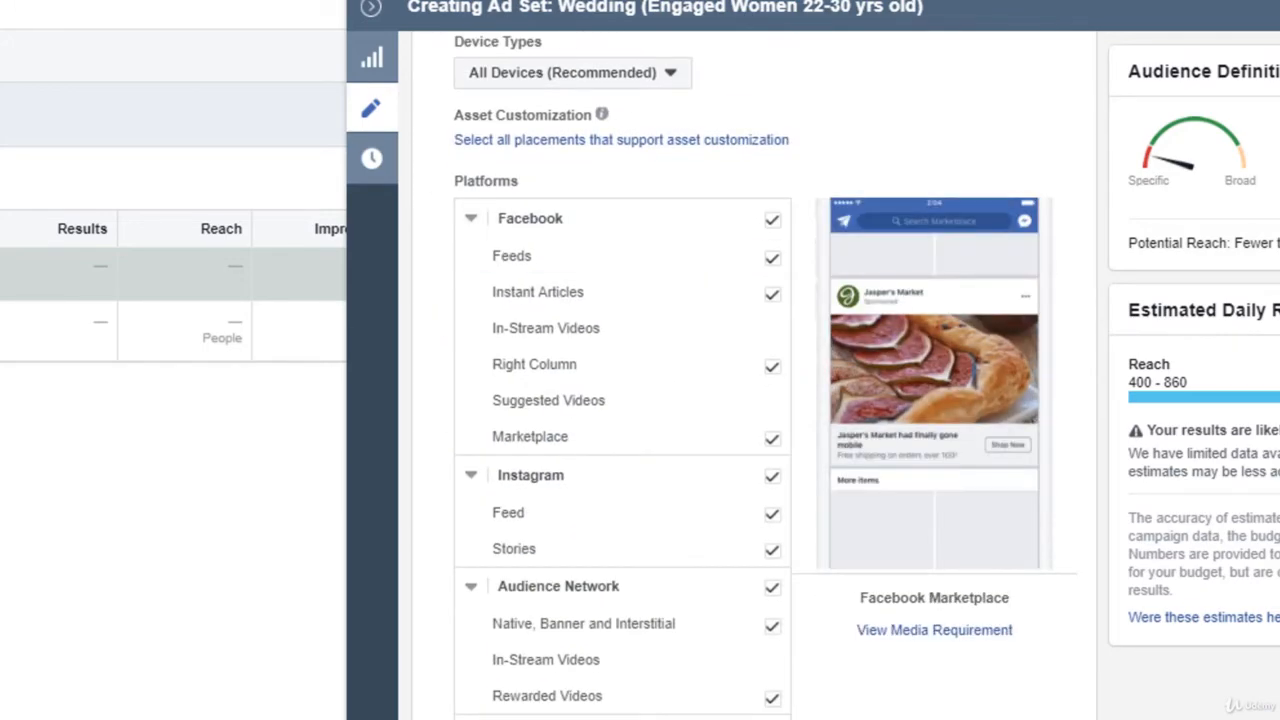
pyautogui.scroll(-6, 745, 655)
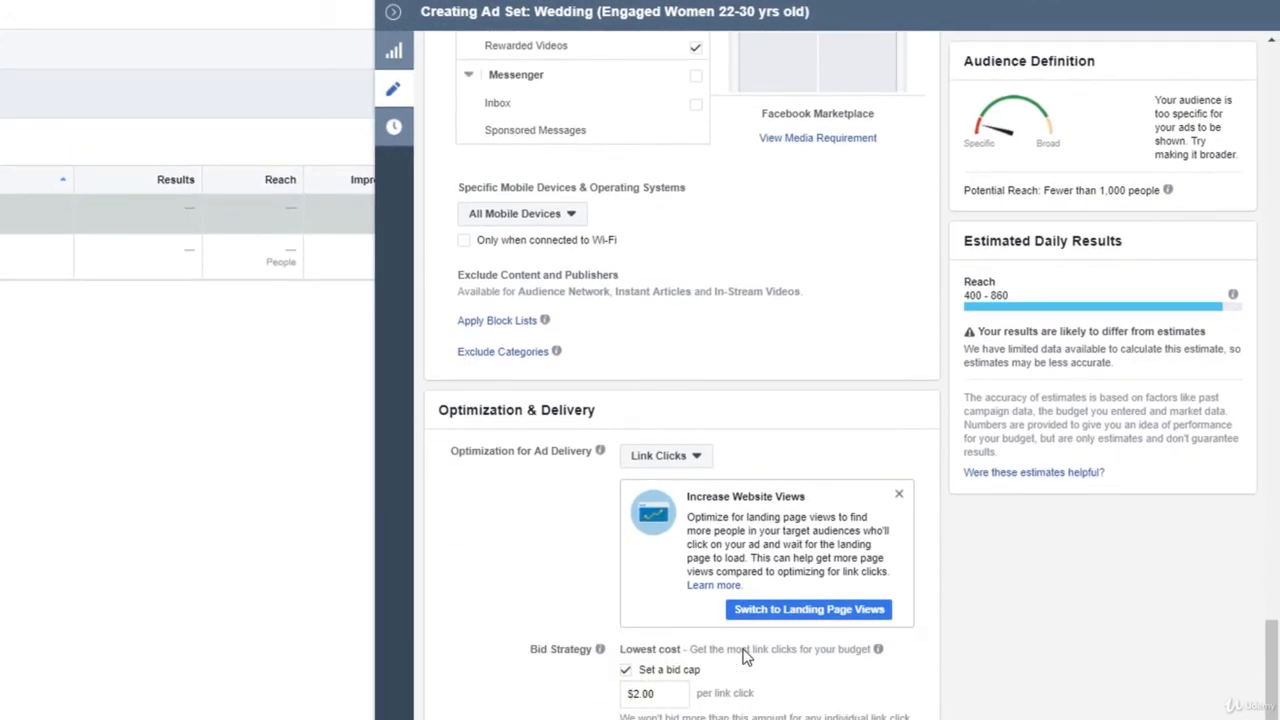
# Step: Set the Wedding ad set's bid cap to $3.00 per link click
pyautogui.scroll(-1, 745, 655)
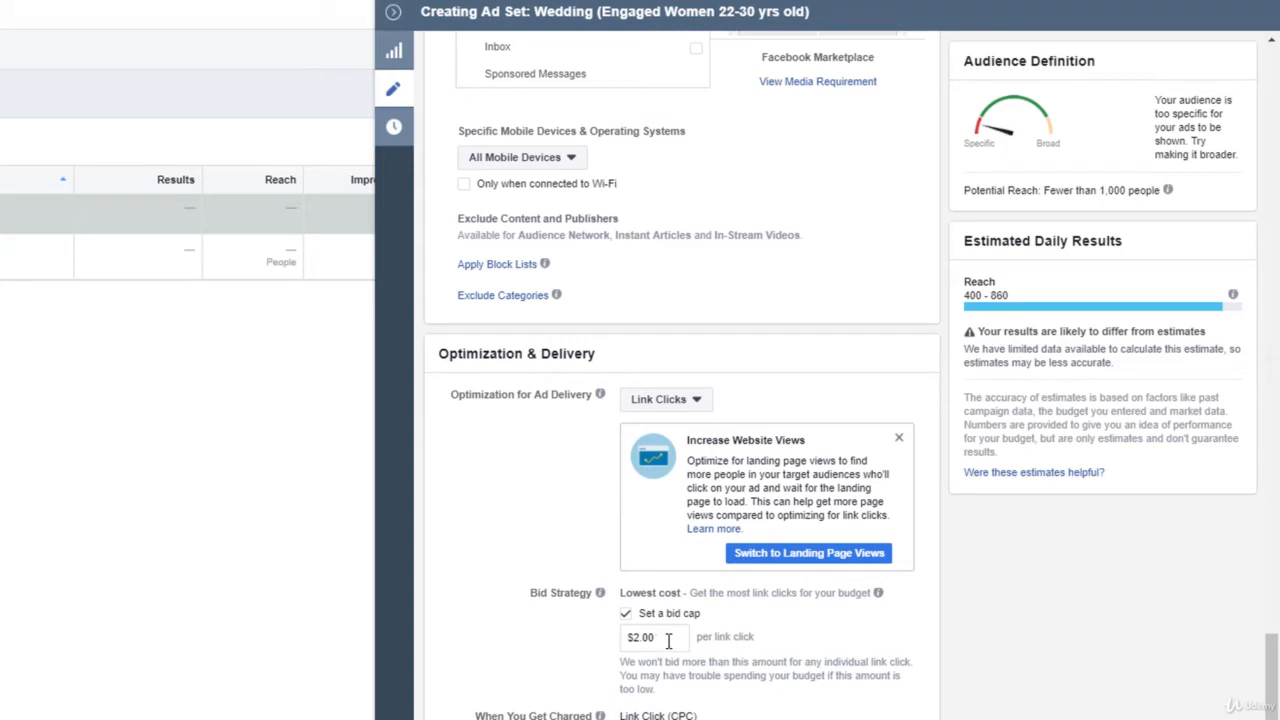
pyautogui.moveTo(668, 640); pyautogui.dragTo(638, 633)
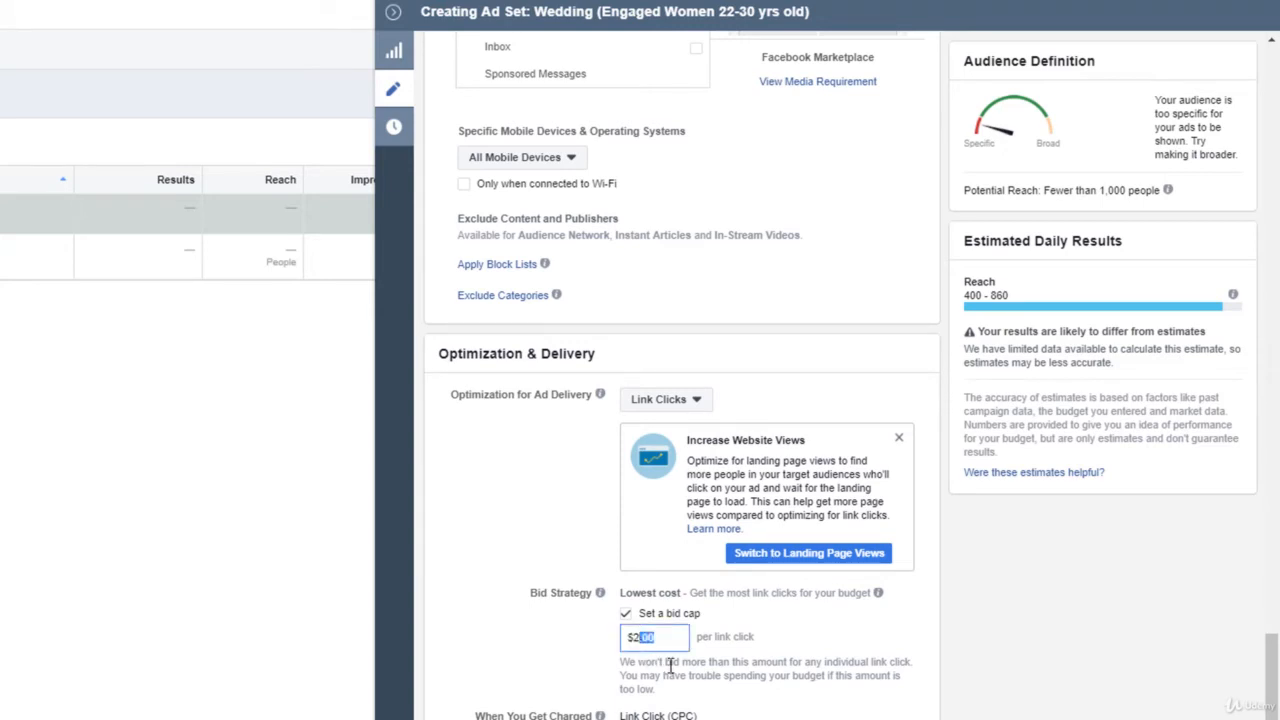
pyautogui.press('BackSpace')
pyautogui.click(830, 668)
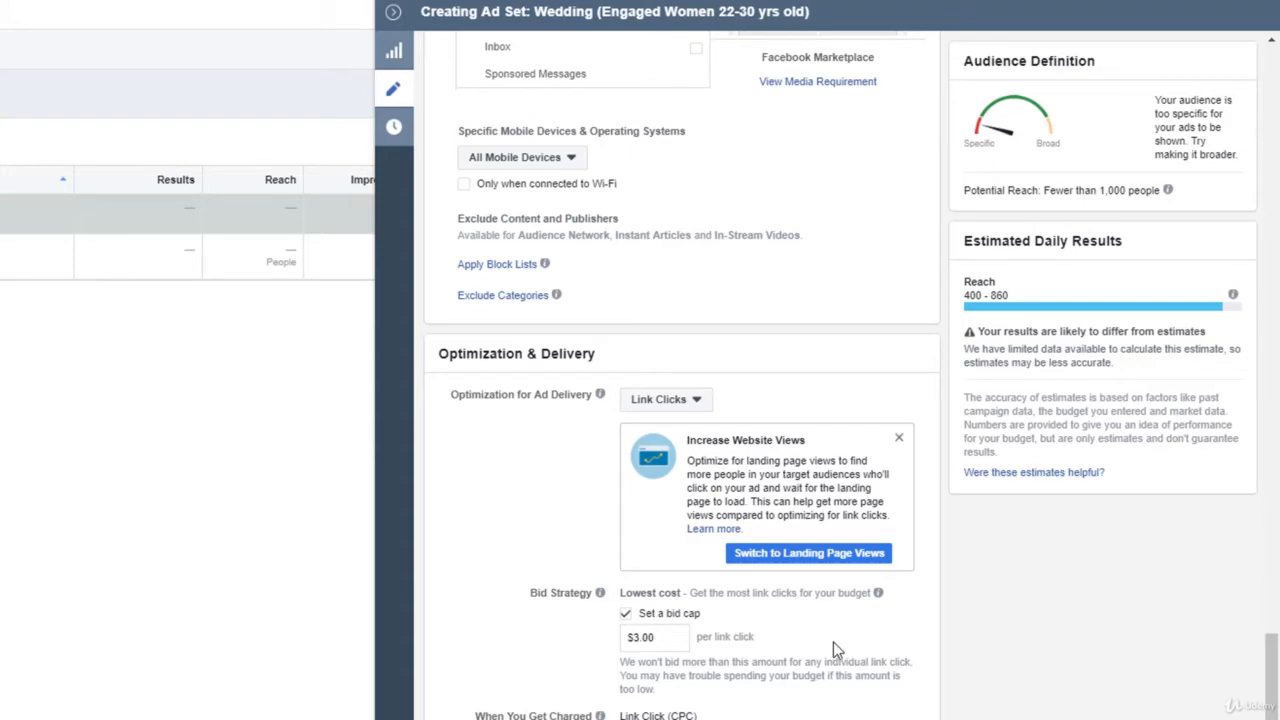
# Step: Show the ad sets and open the Medicare (Lead Generation) - Turning 65 ad set for editing
pyautogui.scroll(15, 885, 393)
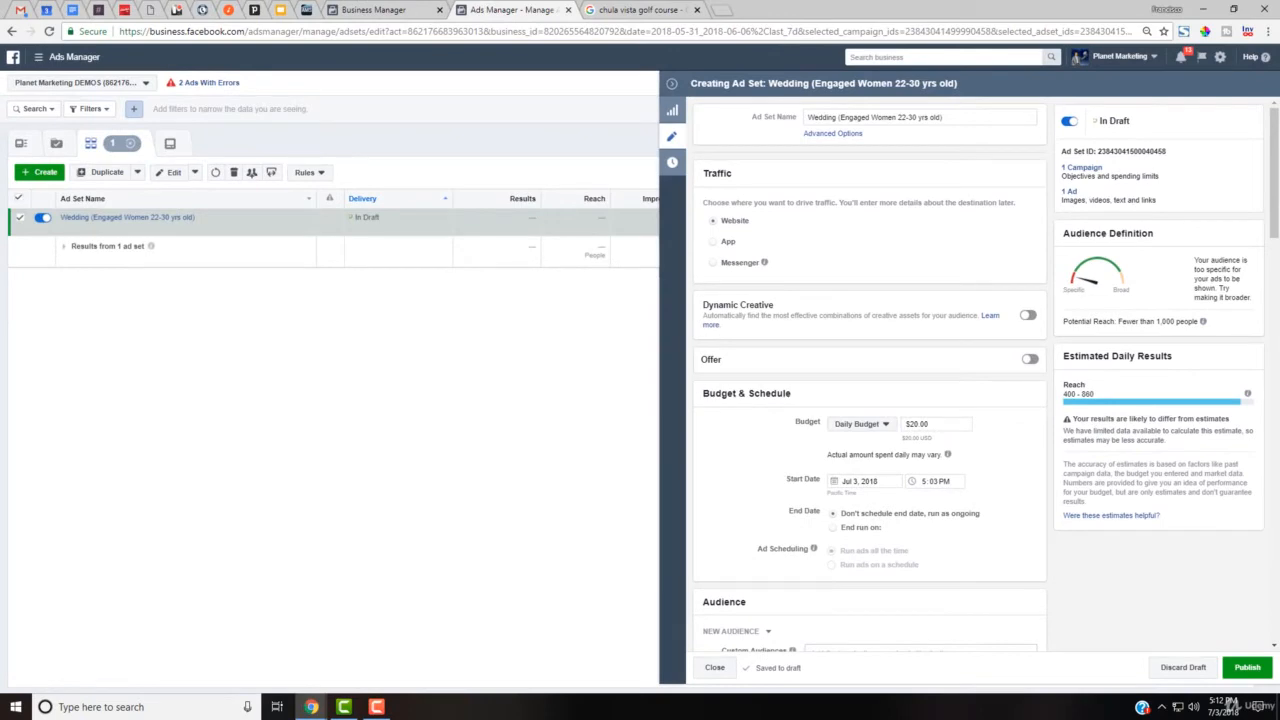
pyautogui.press('F10')
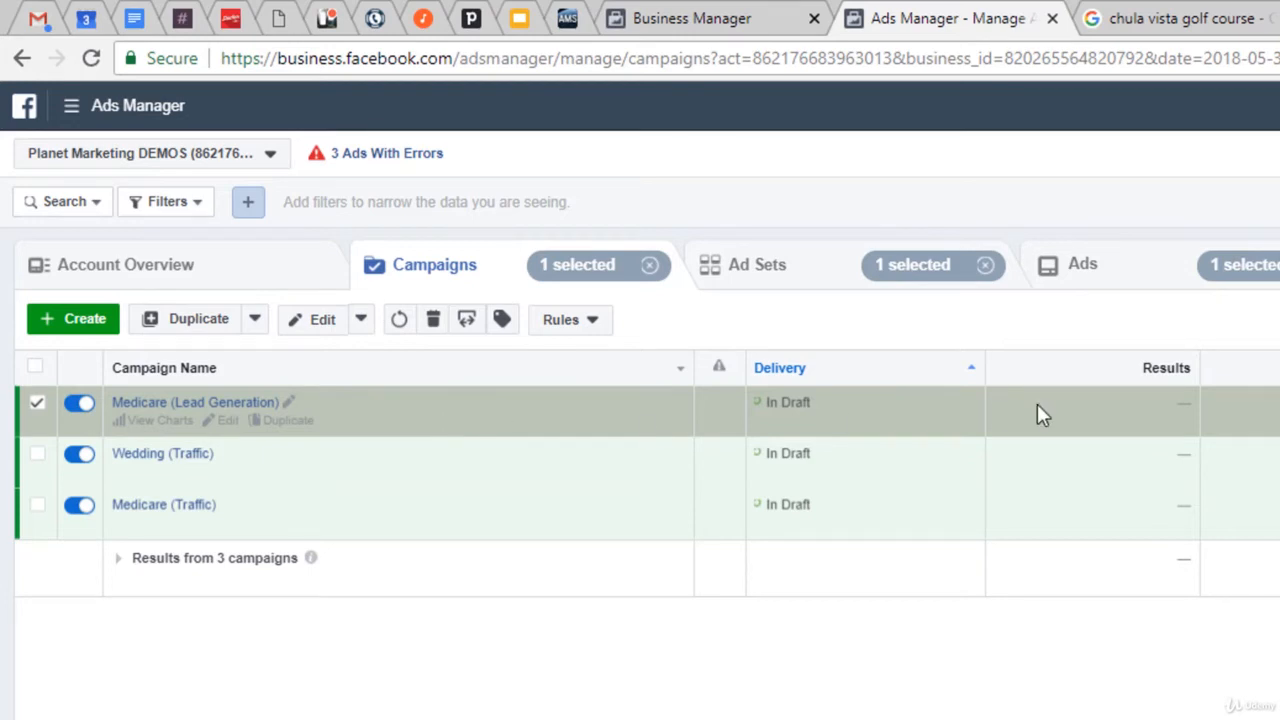
pyautogui.click(811, 268)
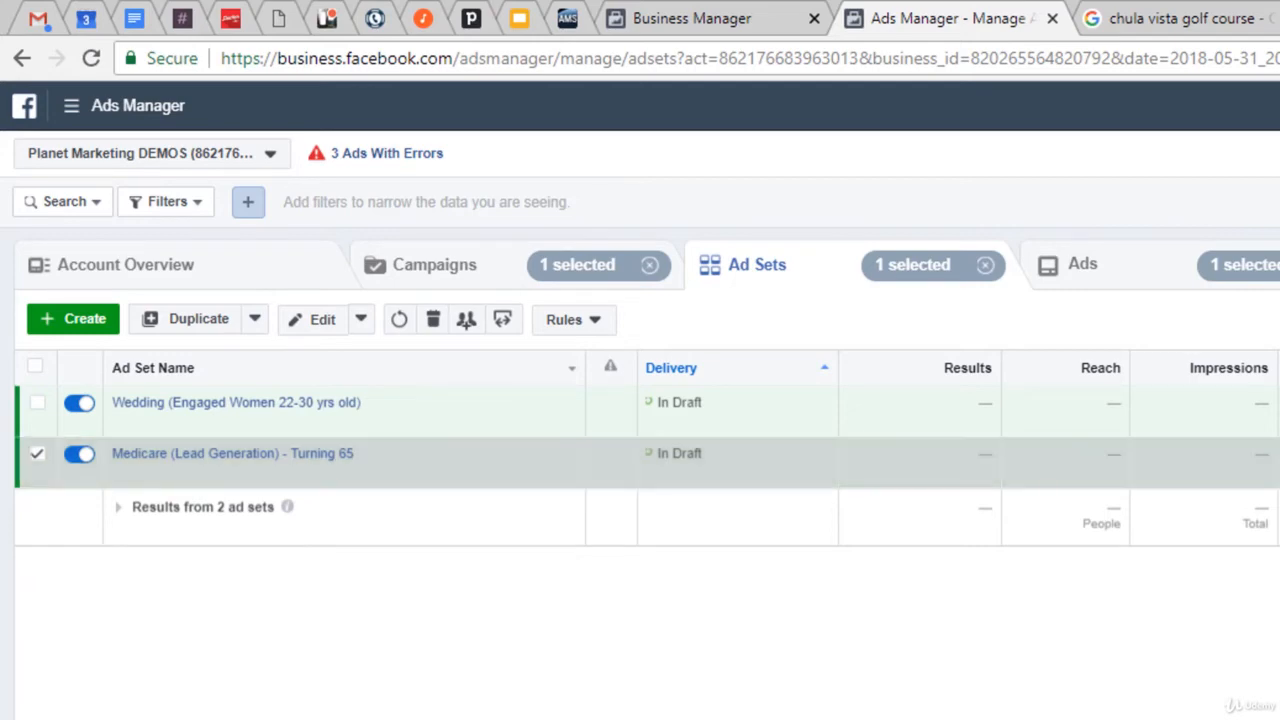
pyautogui.click(320, 320)
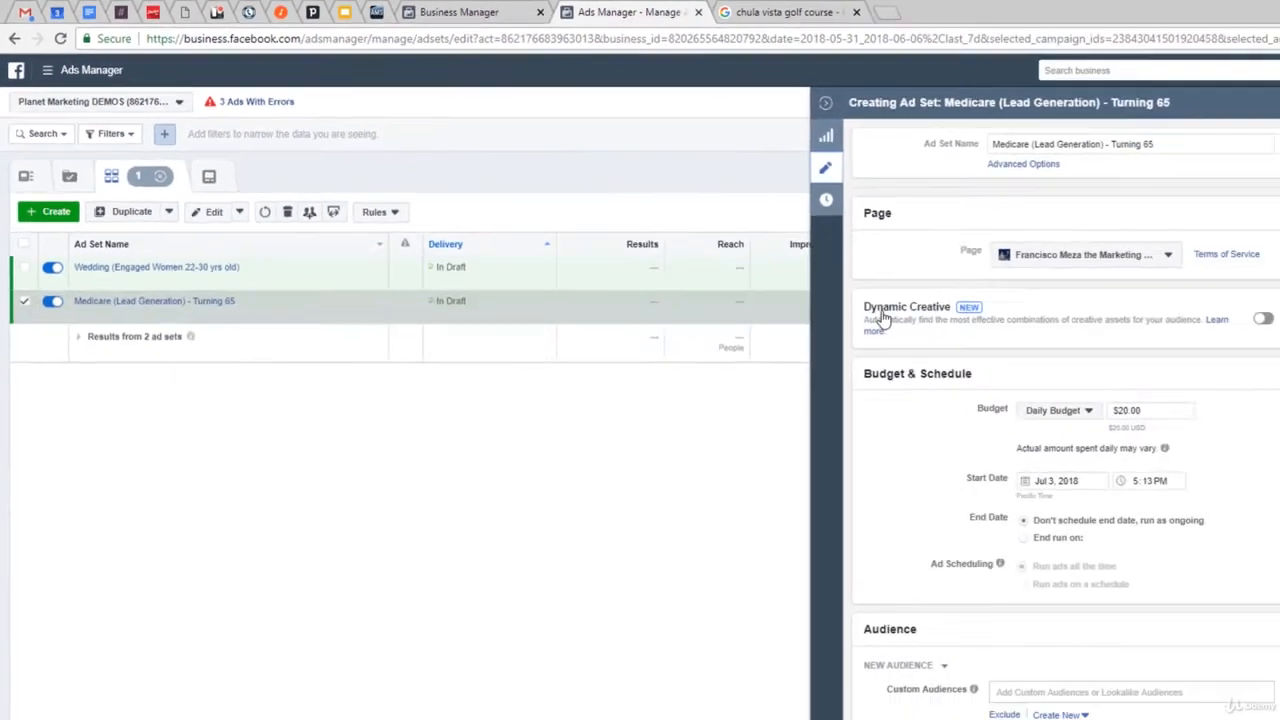
# Step: Rename the ad set as "Medicare (Lead Generation) - Turning 65/TEXAS"
pyautogui.scroll(-1, 820, 425)
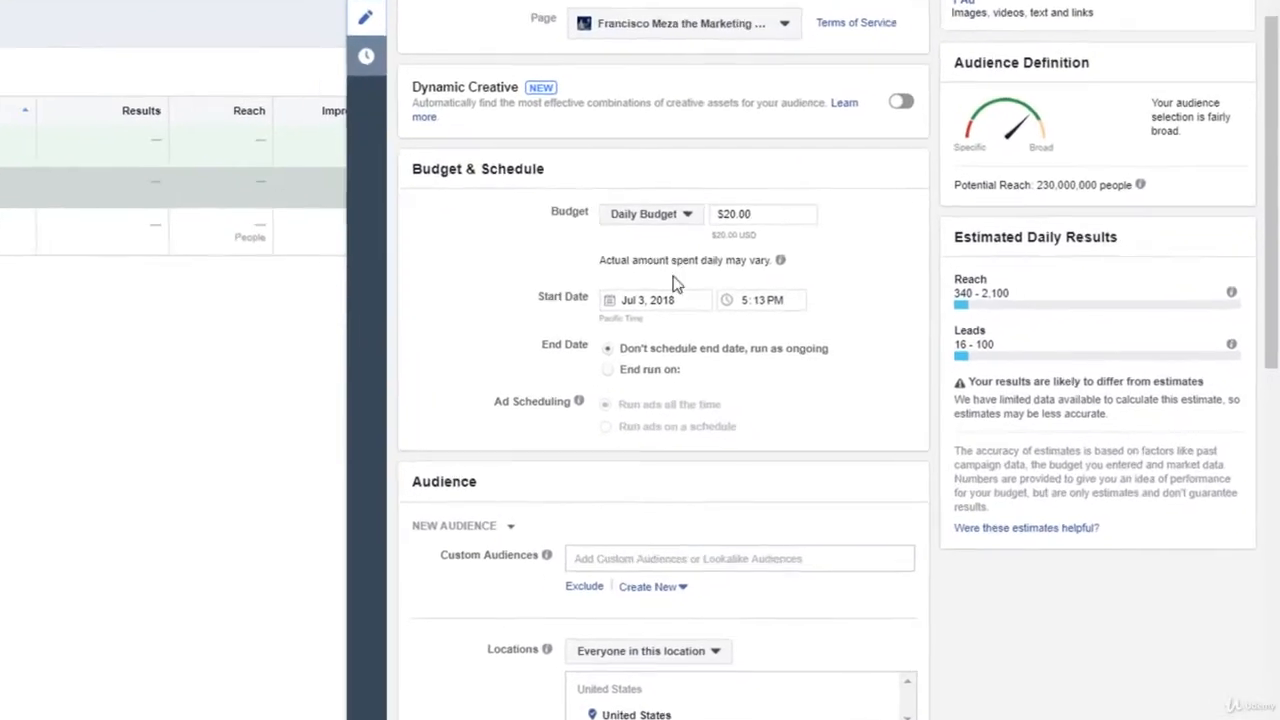
pyautogui.scroll(1, 673, 285)
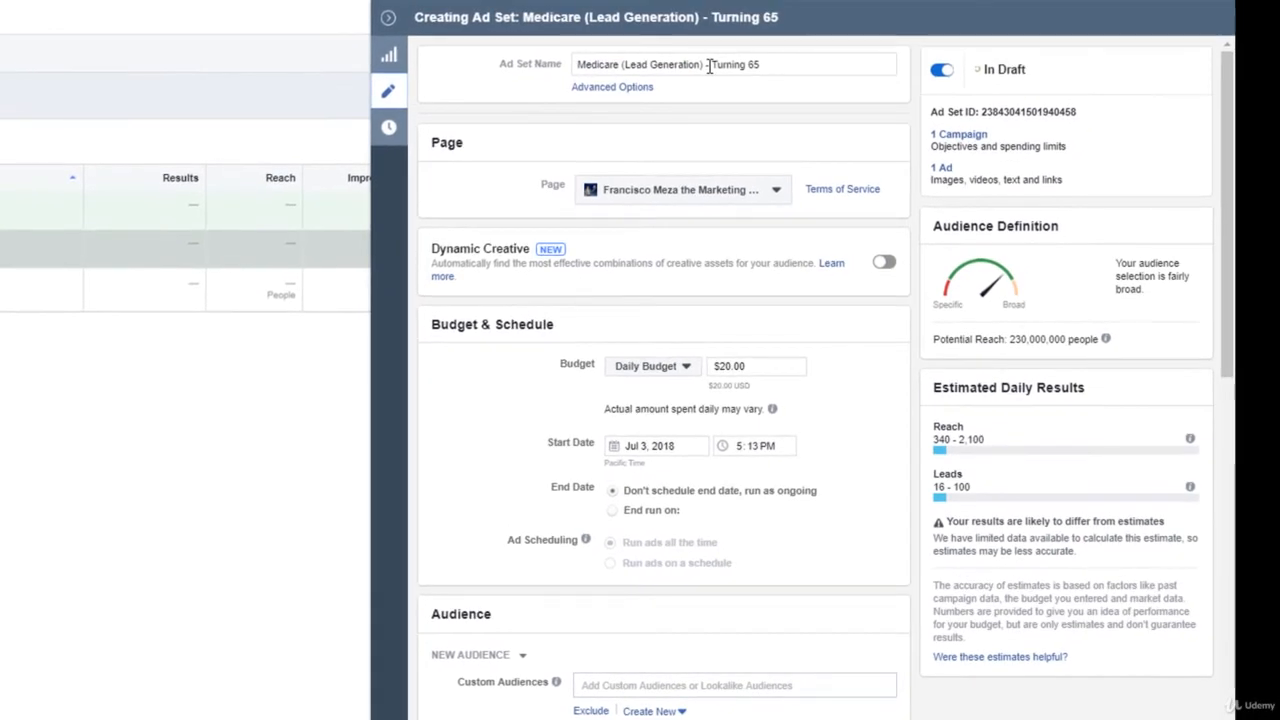
pyautogui.click(785, 25)
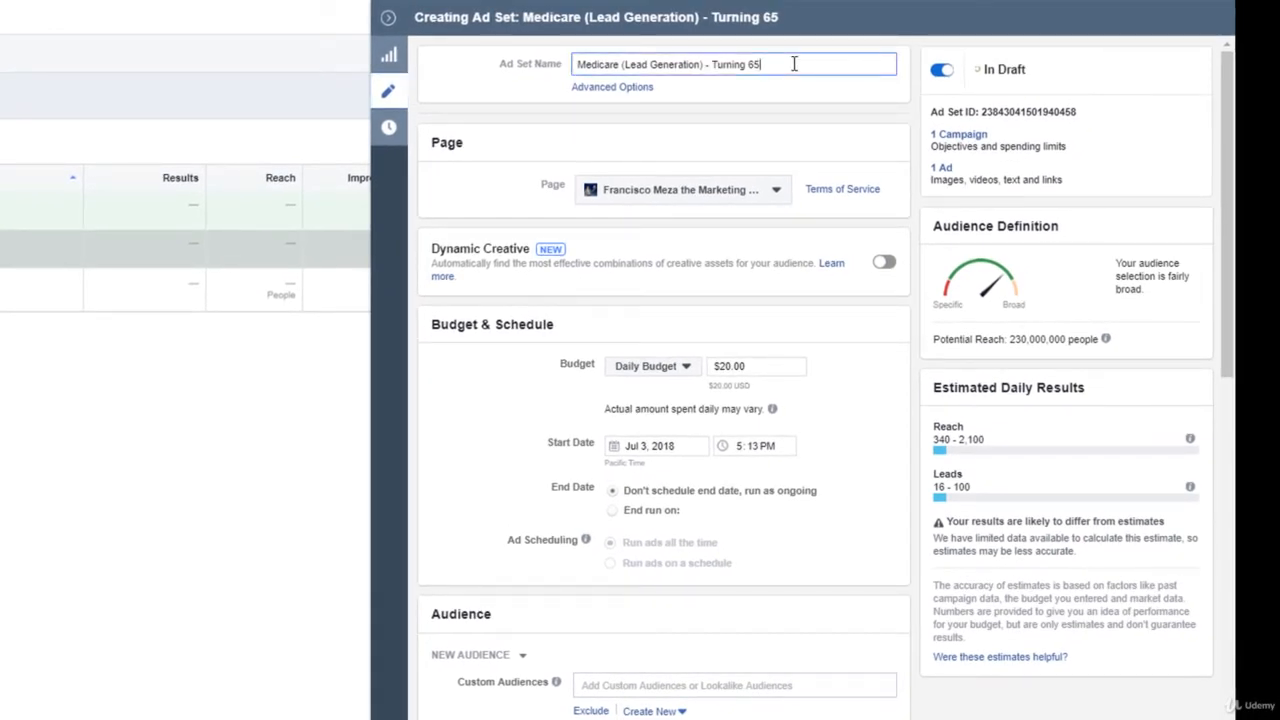
pyautogui.write('/TEXAS')
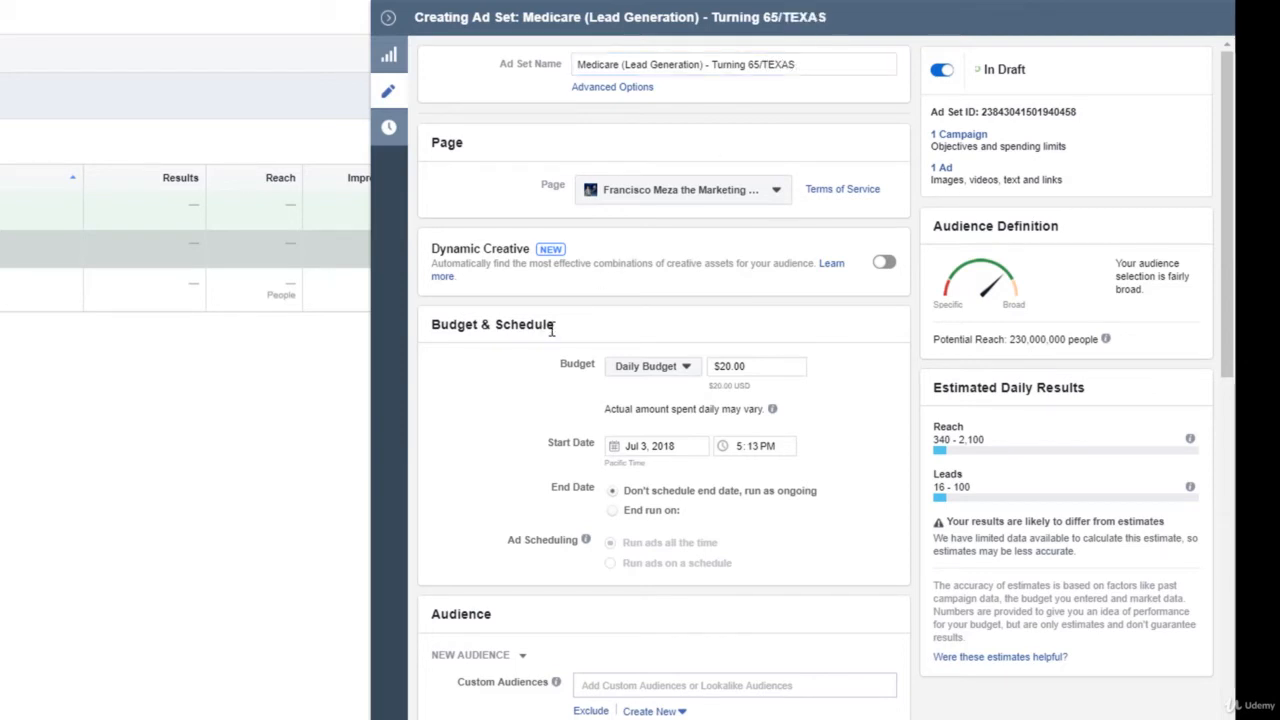
# Step: Set the Medicare ad set's audience location to the state of Texas, United States
pyautogui.scroll(-2, 532, 430)
pyautogui.scroll(-6, 529, 424)
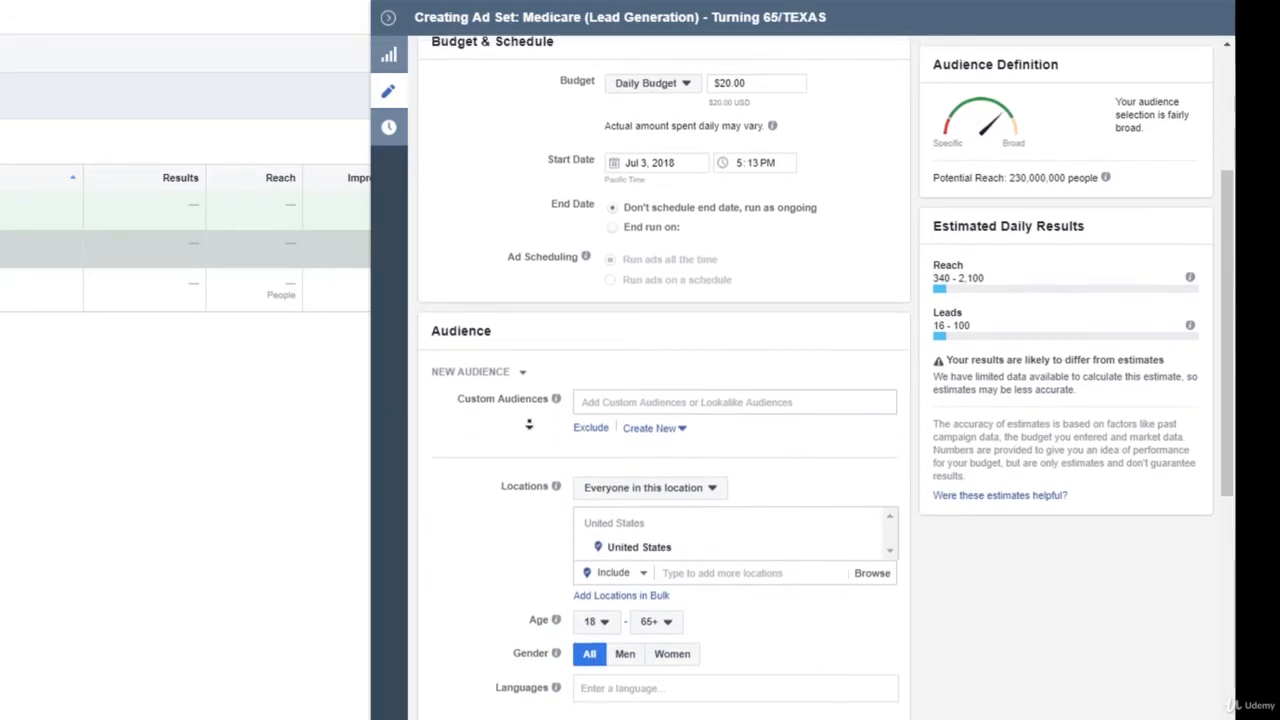
pyautogui.click(721, 372)
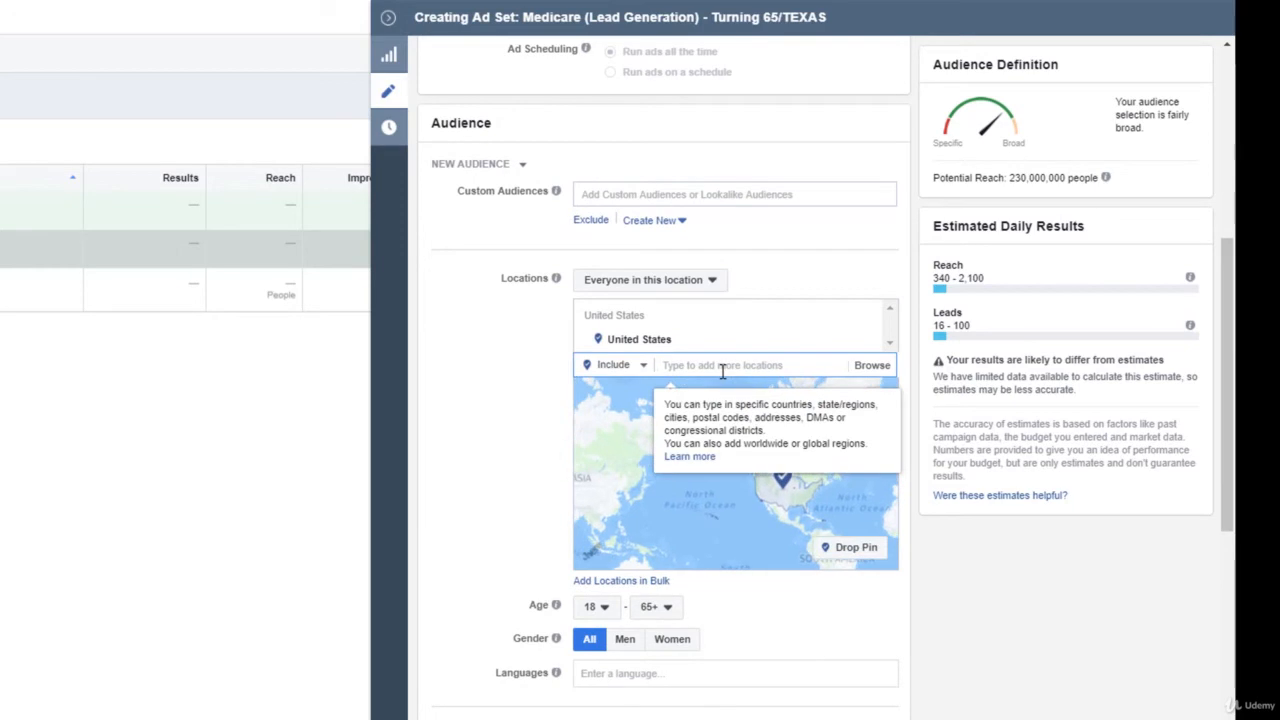
pyautogui.write('texas')
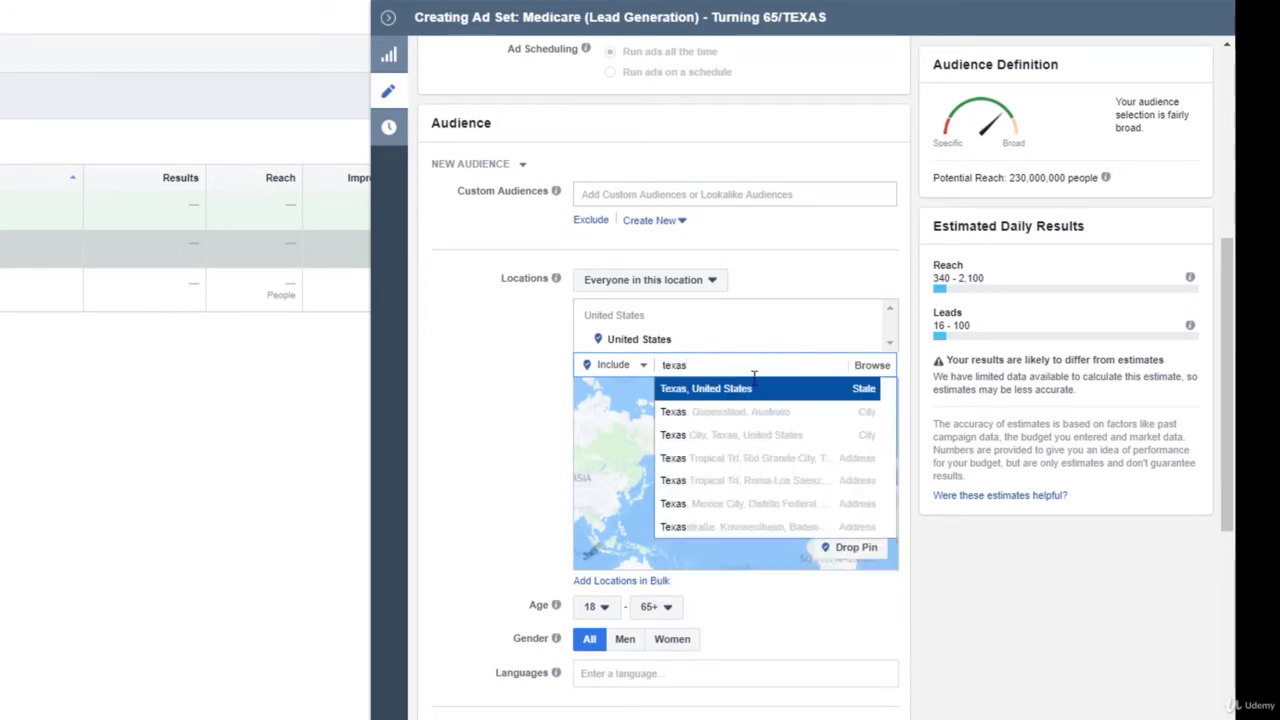
pyautogui.click(749, 390)
pyautogui.middleClick(501, 388)
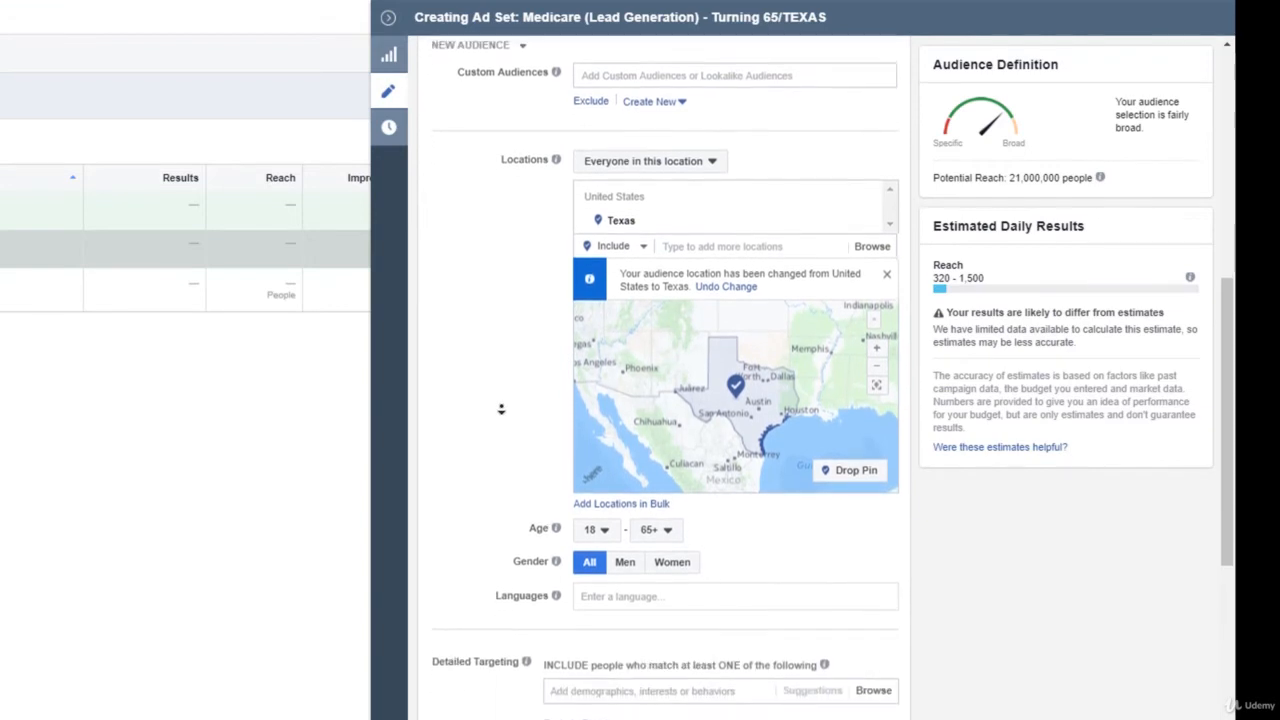
pyautogui.middleClick(501, 409)
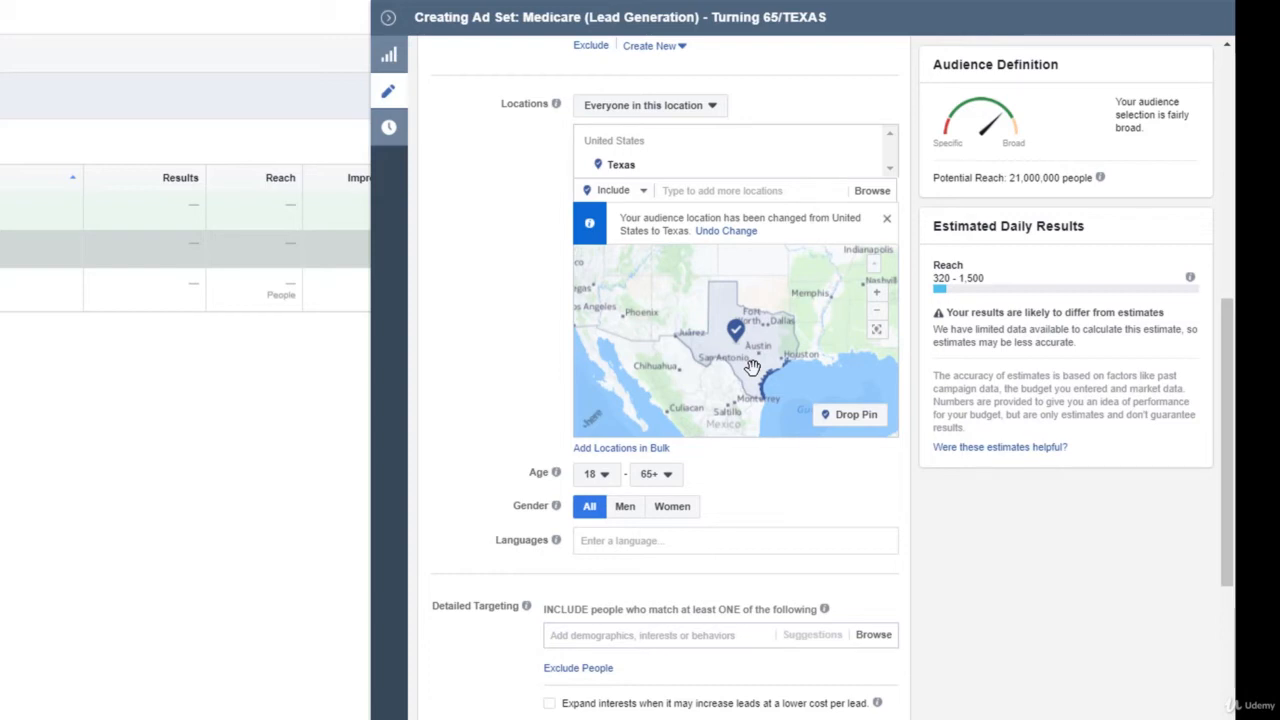
# Step: Check the TEXAS part of the ad set name against the chosen audience location
pyautogui.scroll(10, 474, 420)
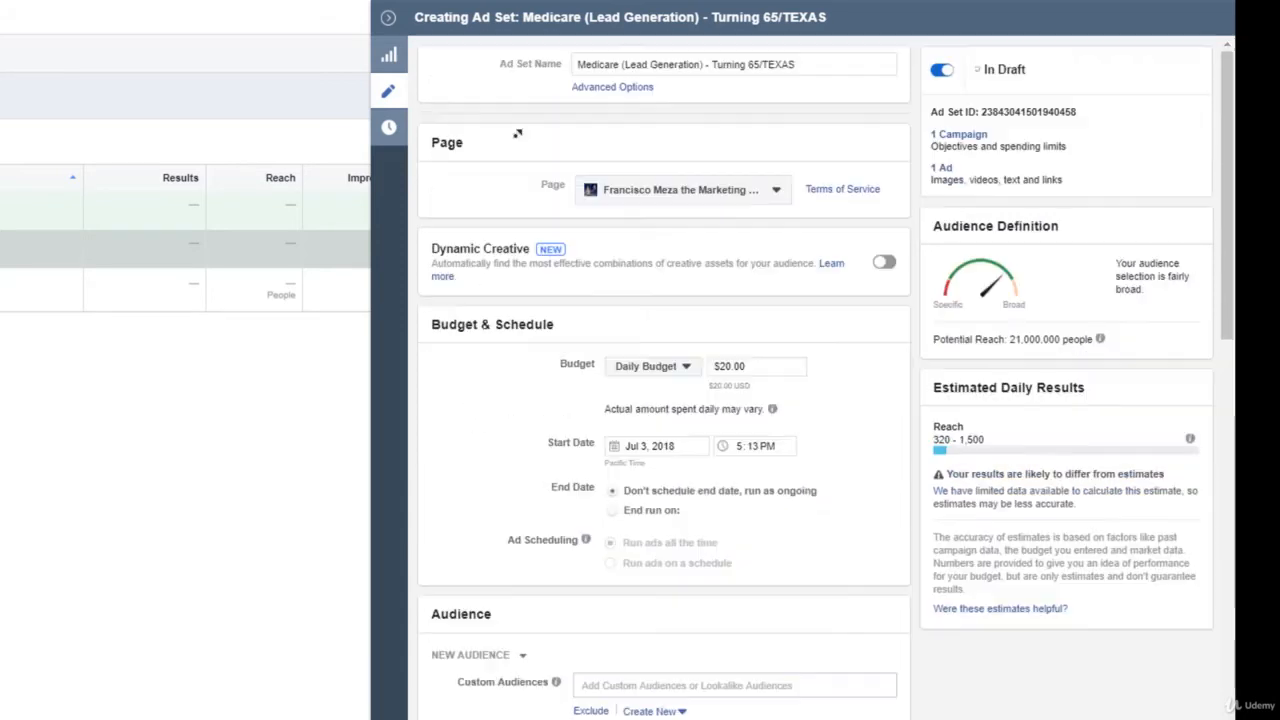
pyautogui.doubleClick(779, 64)
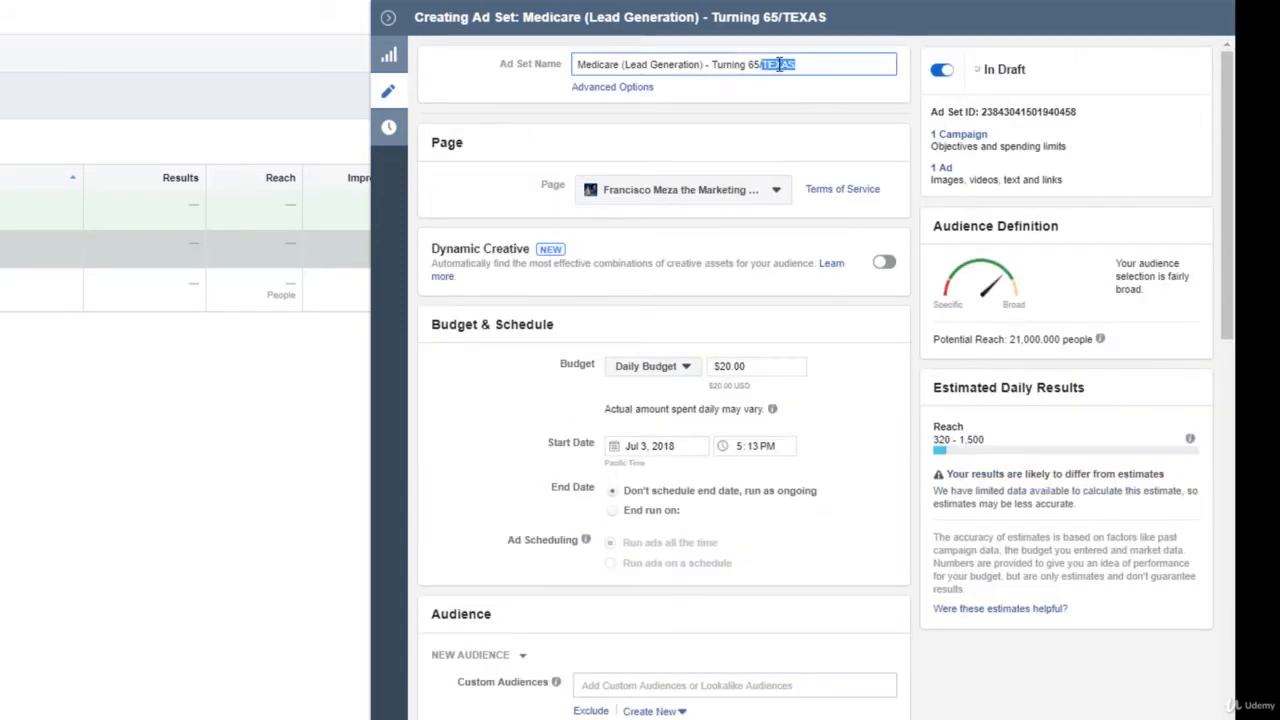
pyautogui.click(517, 192)
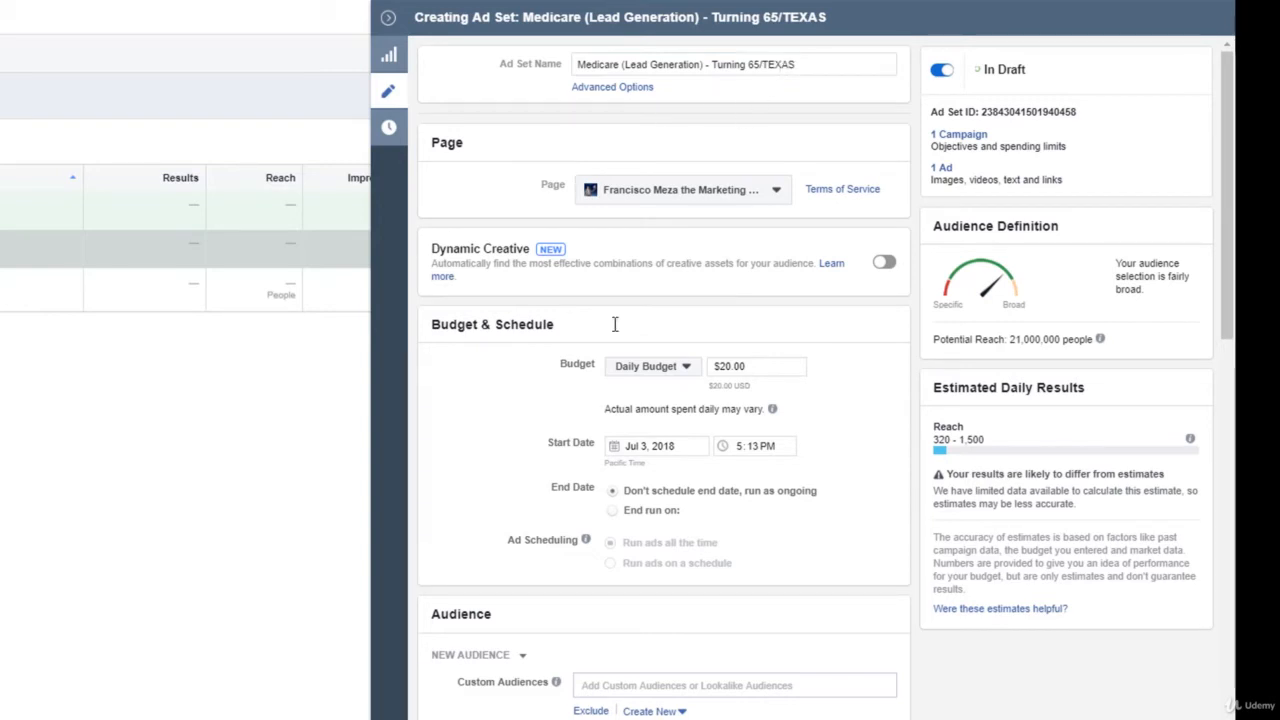
# Step: Set the age range to 64–64 and the detailed targeting to Birthday in October and Birthday in September
pyautogui.scroll(-6, 490, 420)
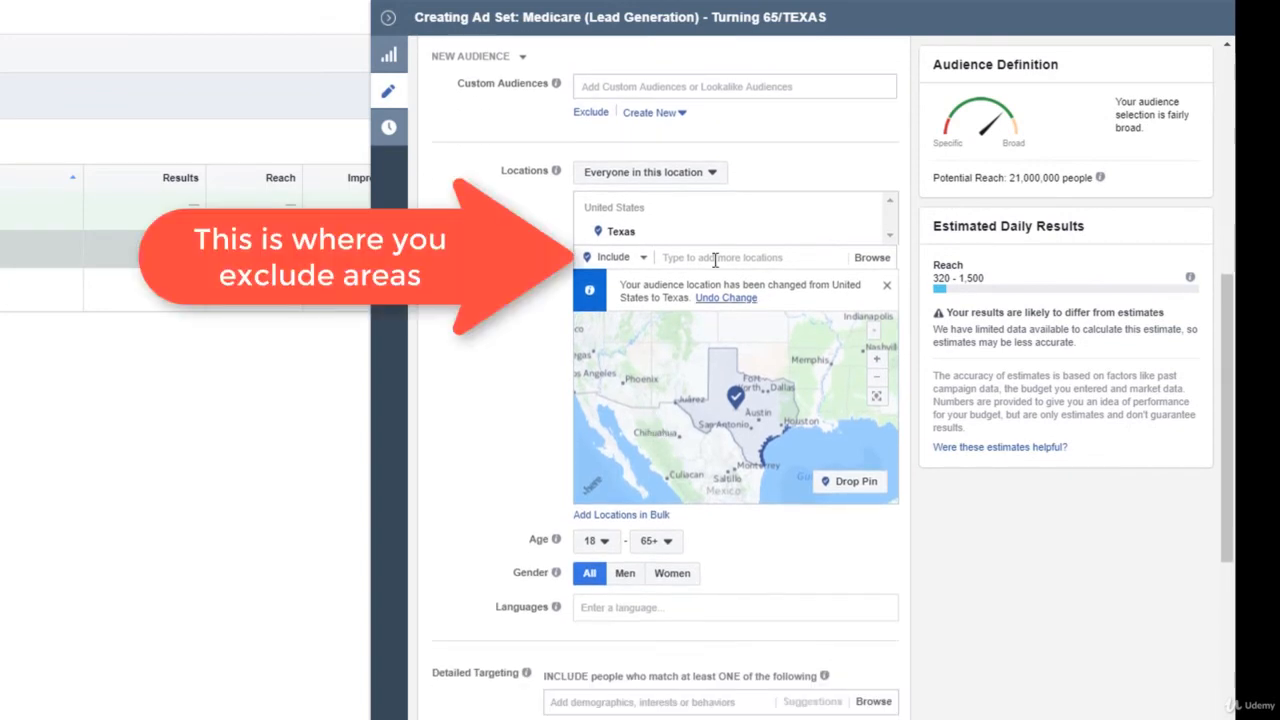
pyautogui.click(594, 541)
pyautogui.scroll(-3, 491, 529)
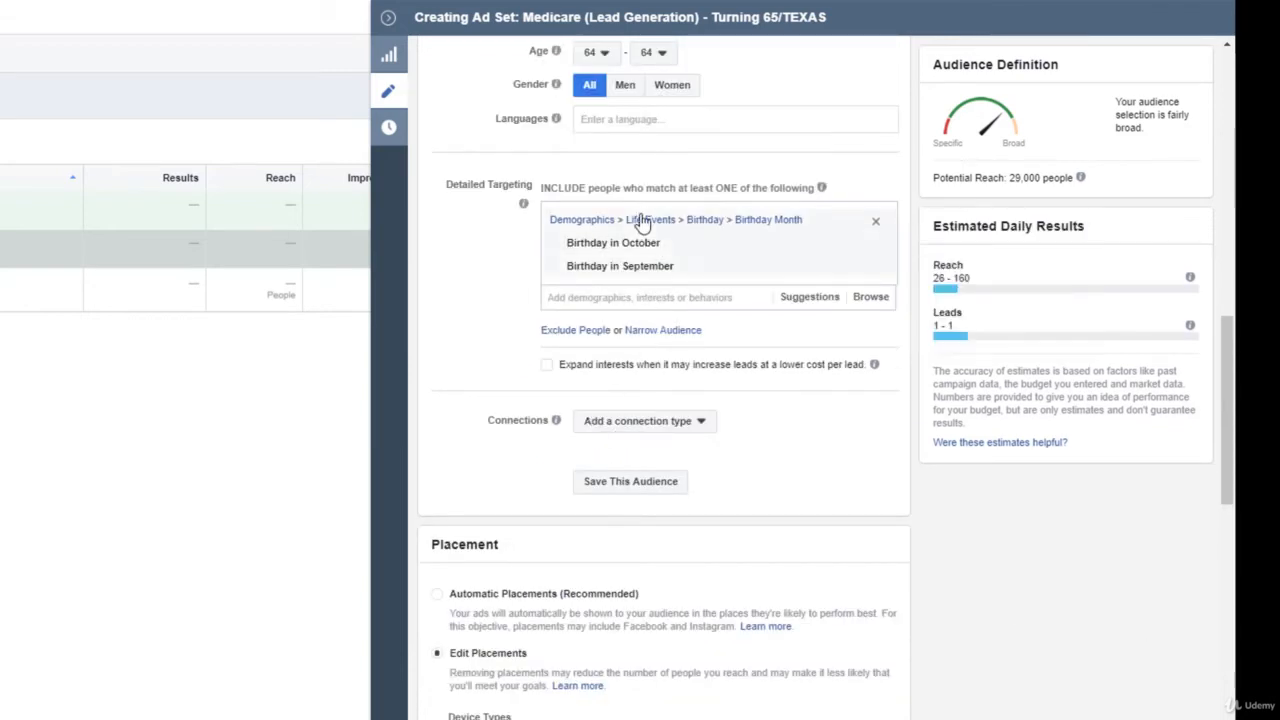
pyautogui.scroll(1, 632, 236)
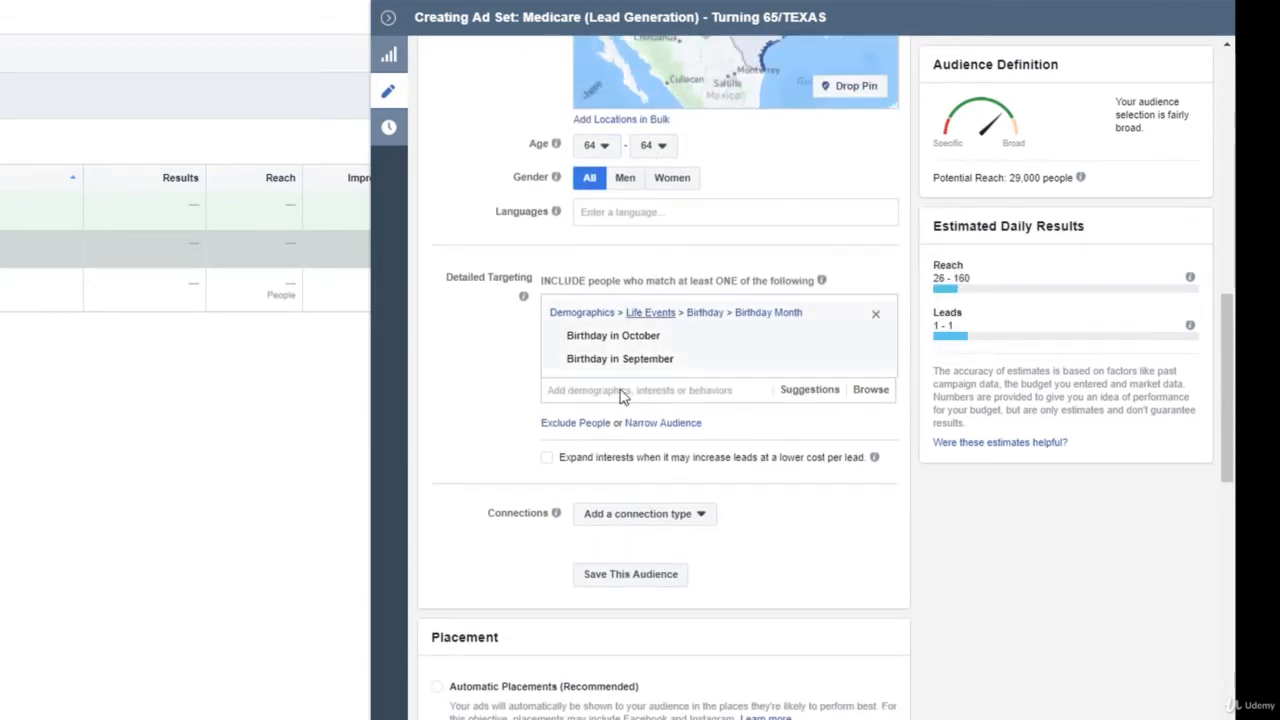
pyautogui.moveTo(643, 337)
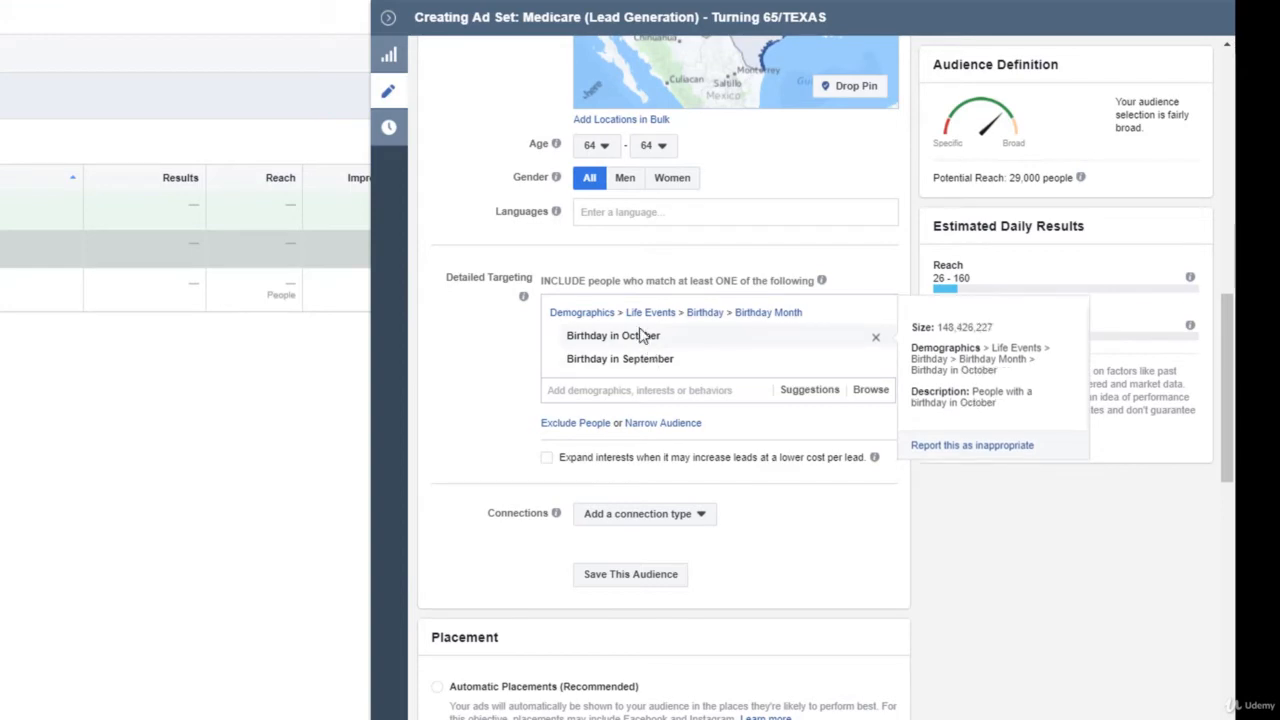
# Step: Examine the edited placements for Facebook, Instagram, Audience Network and Messenger, and the optimization and delivery settings
pyautogui.scroll(-3, 475, 410)
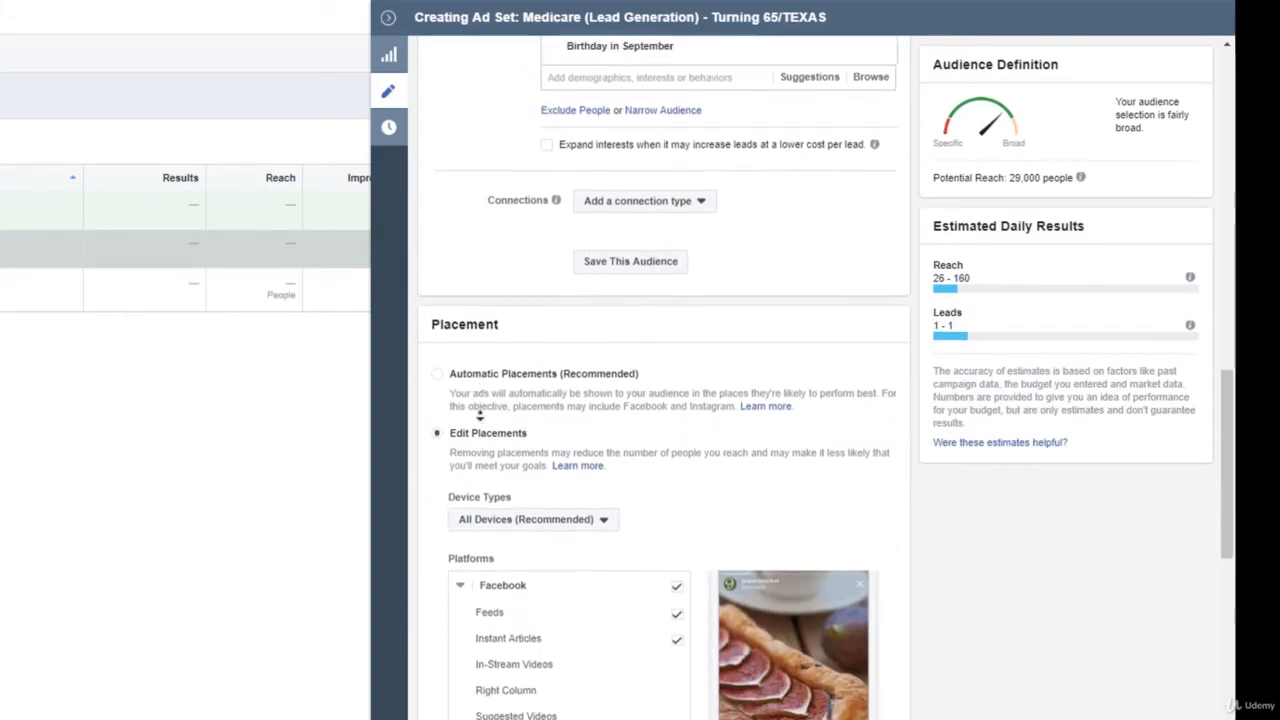
pyautogui.scroll(-1, 480, 415)
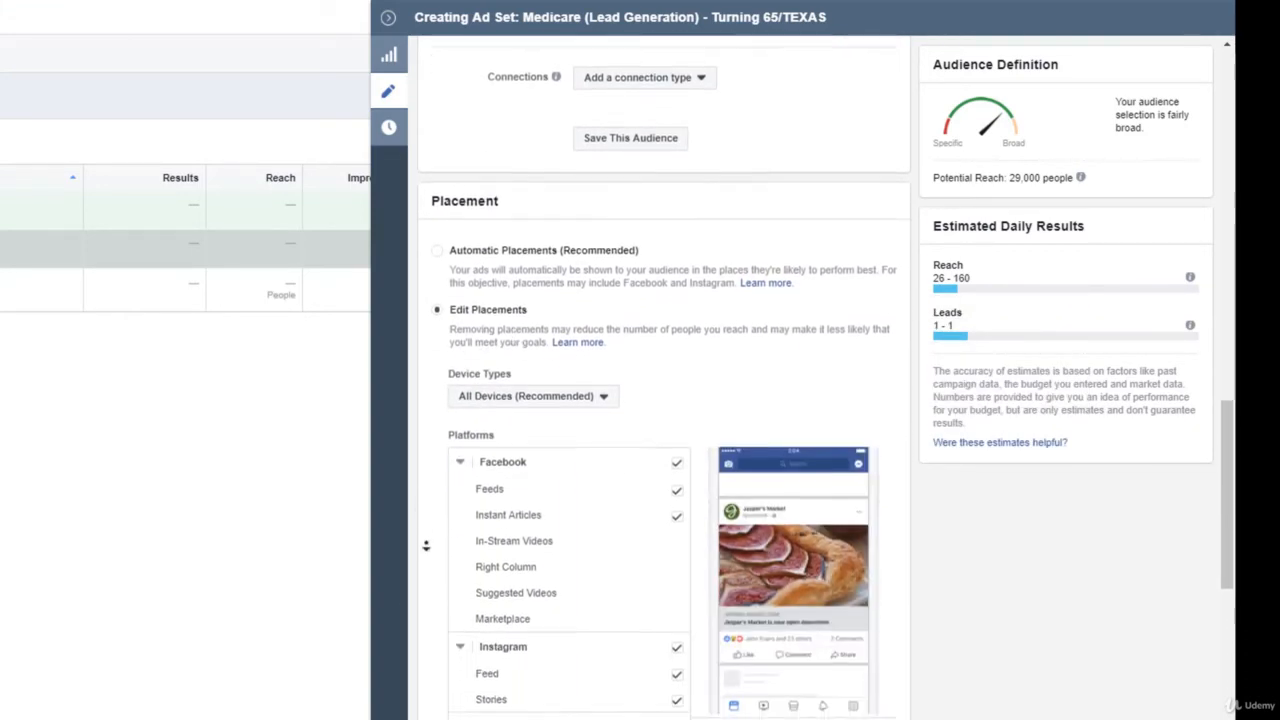
pyautogui.scroll(-3, 426, 545)
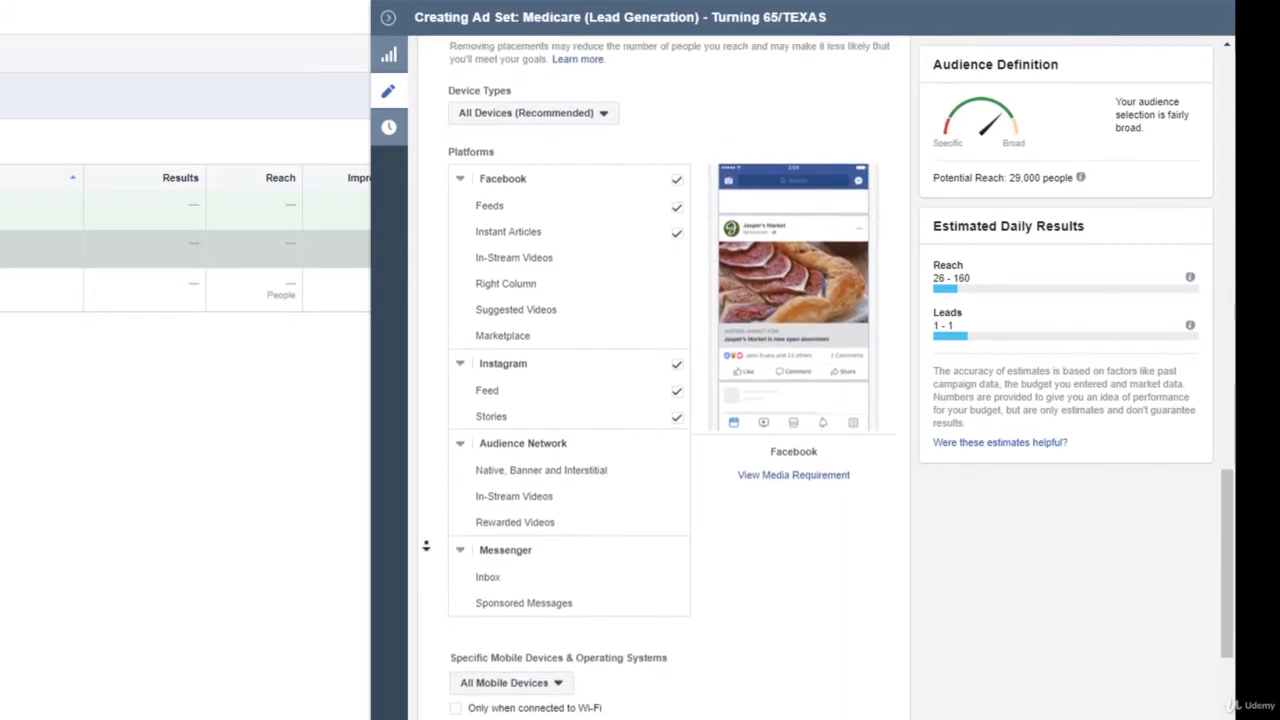
pyautogui.scroll(-1, 426, 545)
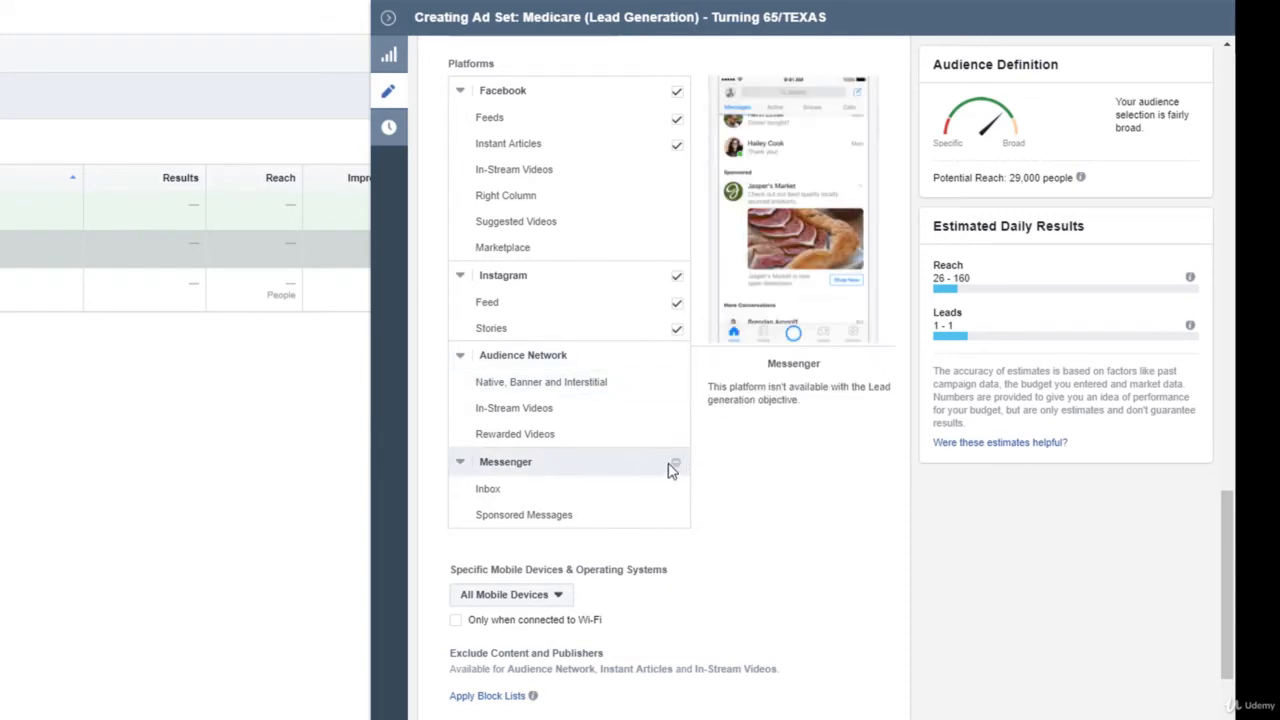
pyautogui.scroll(-3, 443, 455)
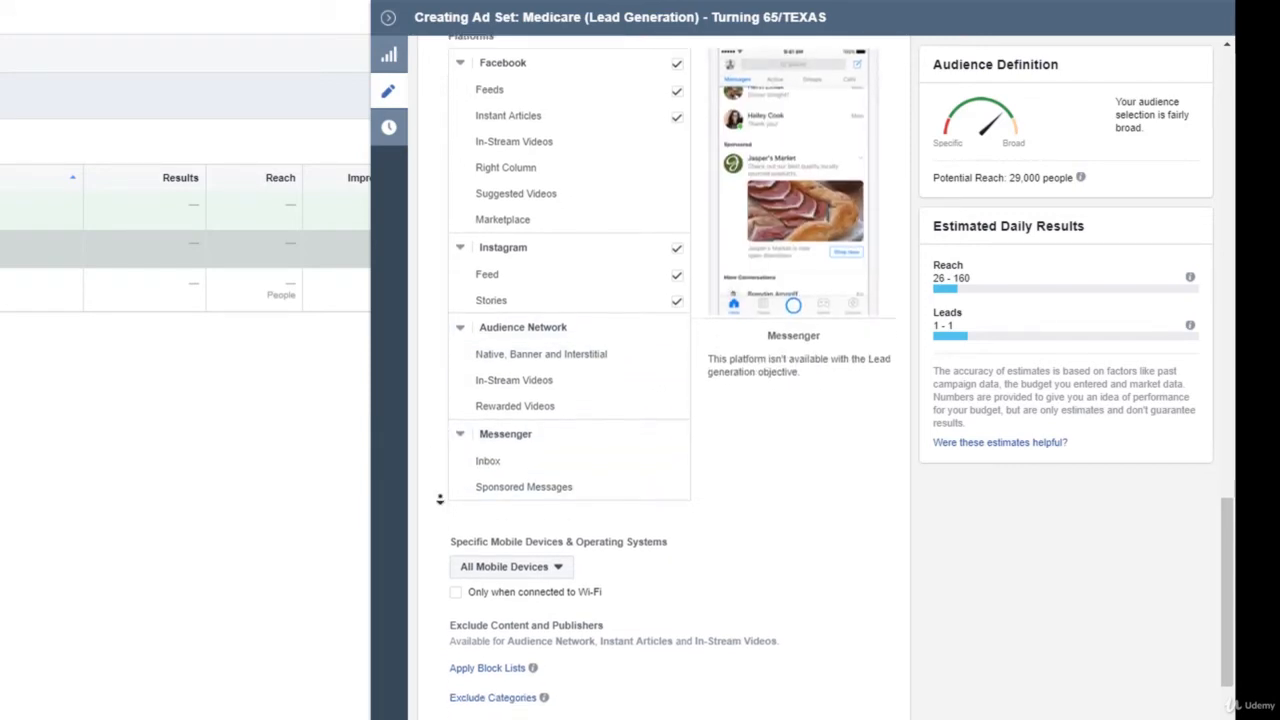
pyautogui.scroll(-2, 437, 503)
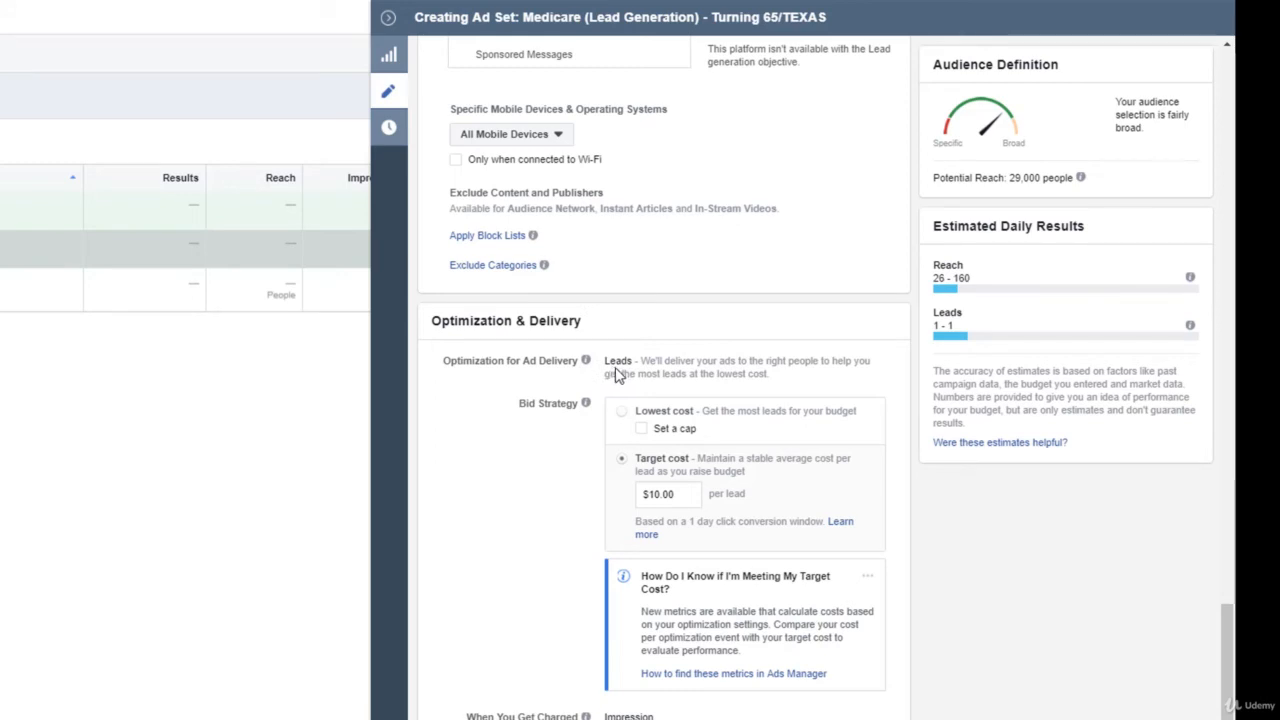
# Step: Try a target cost of $50 per lead in the bid strategy and restore it to $10.00
pyautogui.moveTo(635, 466)
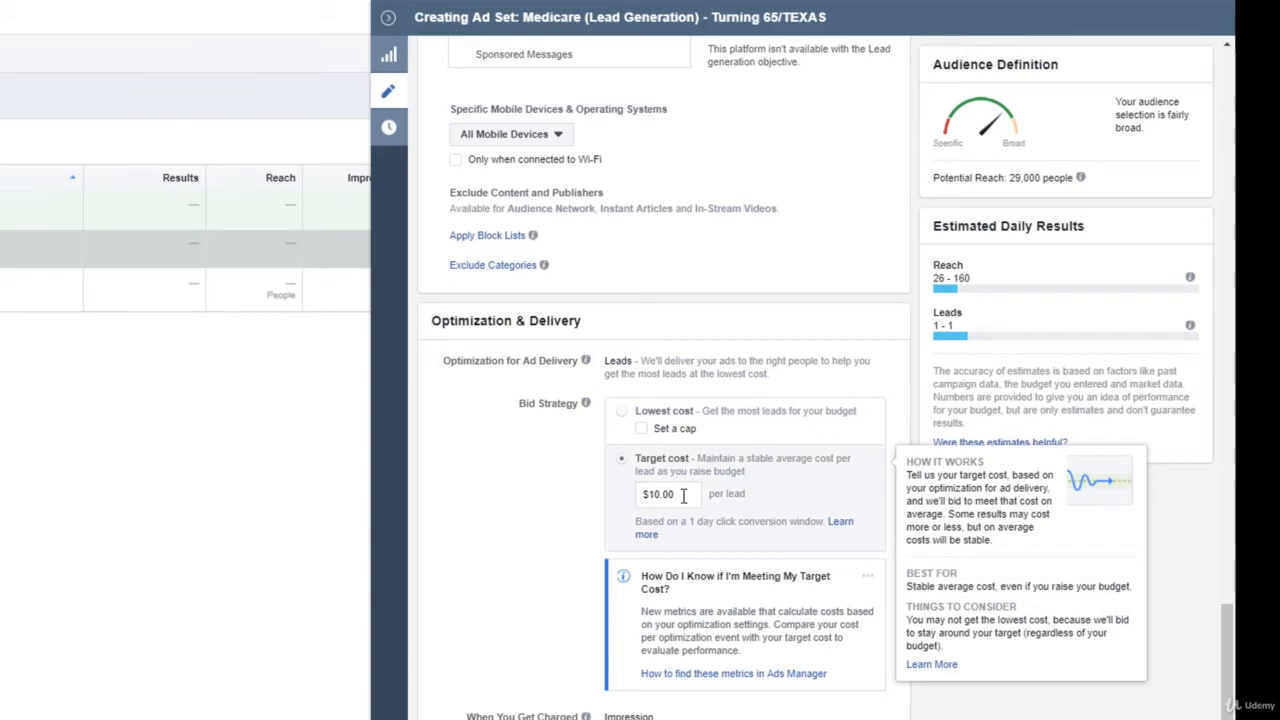
pyautogui.click(650, 496)
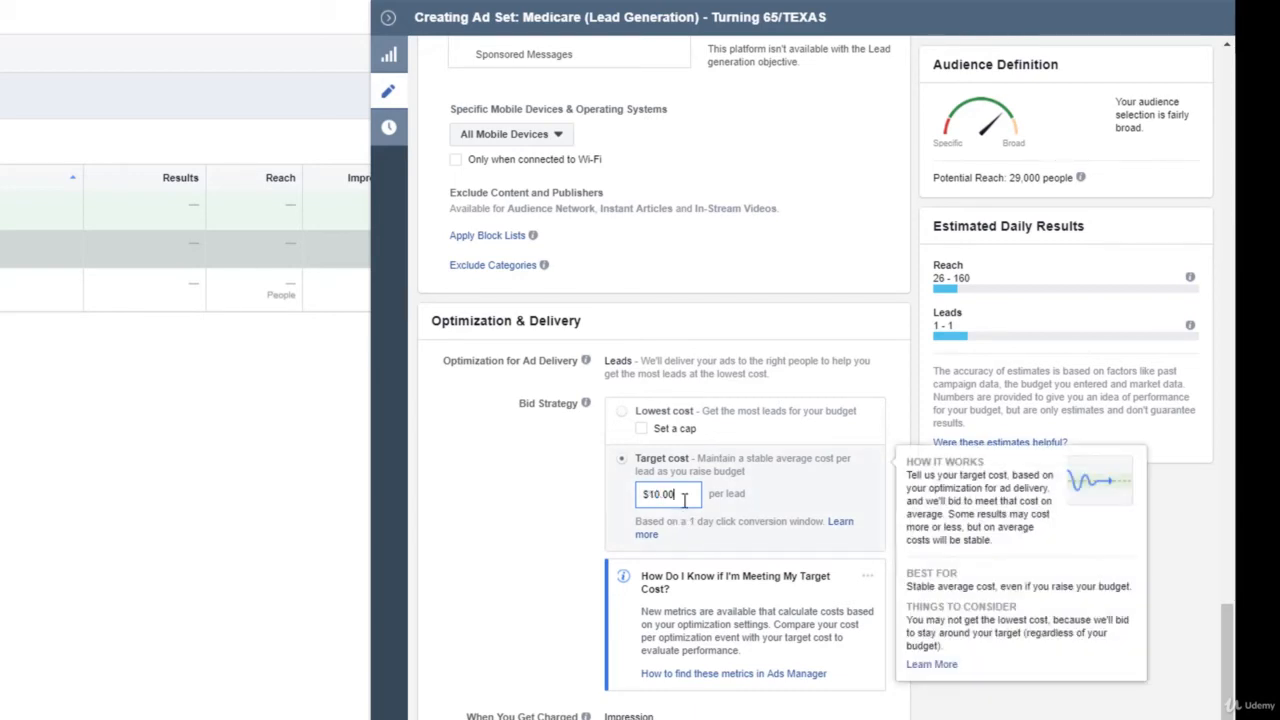
pyautogui.moveTo(684, 500); pyautogui.dragTo(644, 502)
pyautogui.click(656, 496)
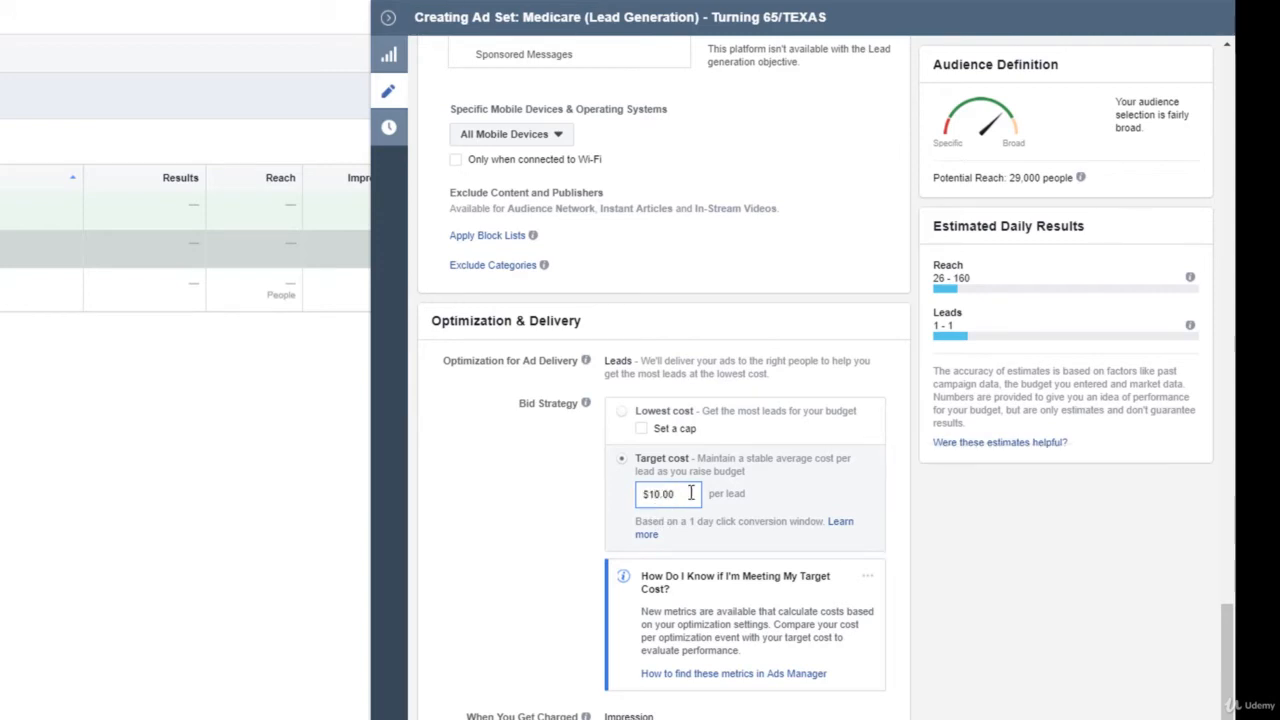
pyautogui.hotkey('shift', 'End')
pyautogui.write('50')
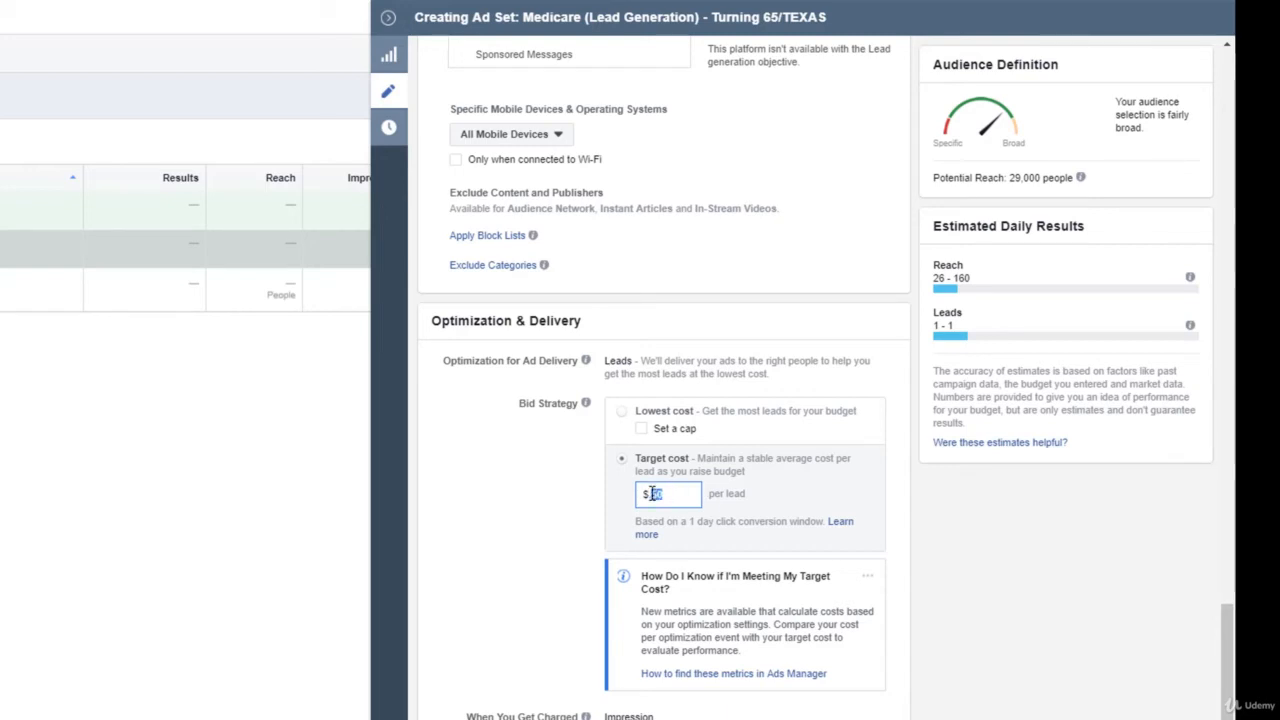
pyautogui.write('50')
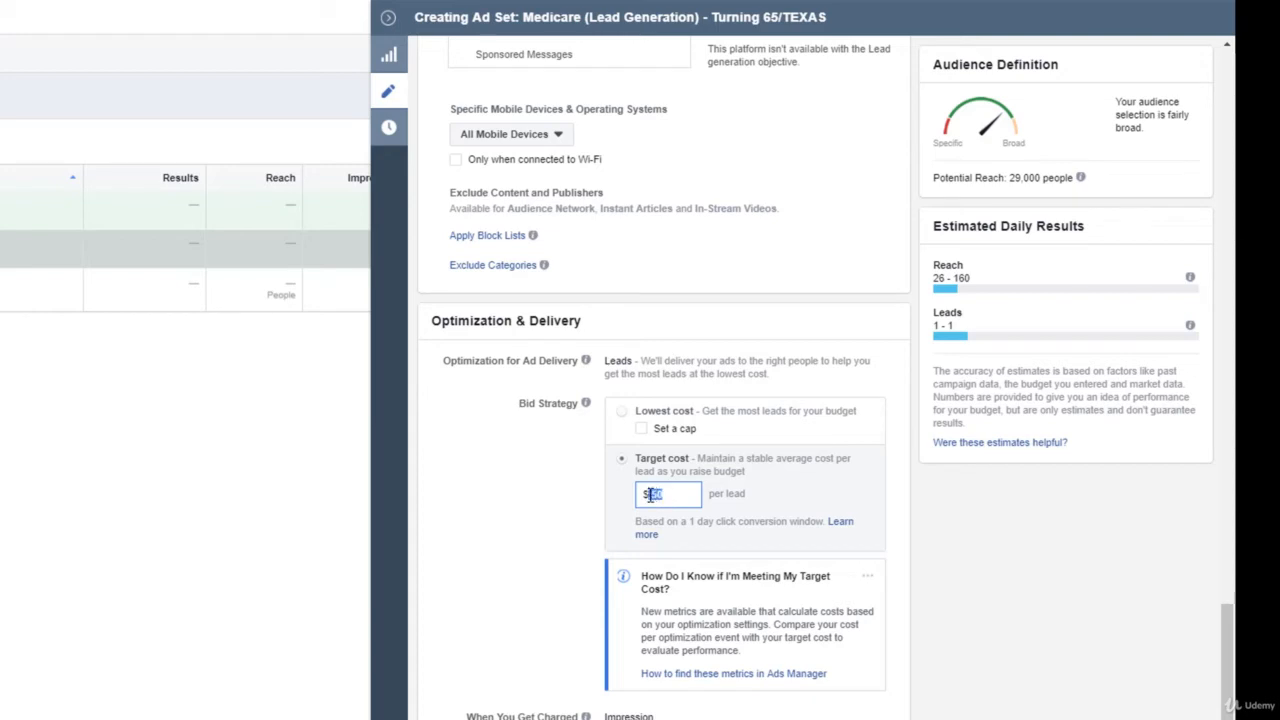
pyautogui.write('.00')
pyautogui.click(593, 506)
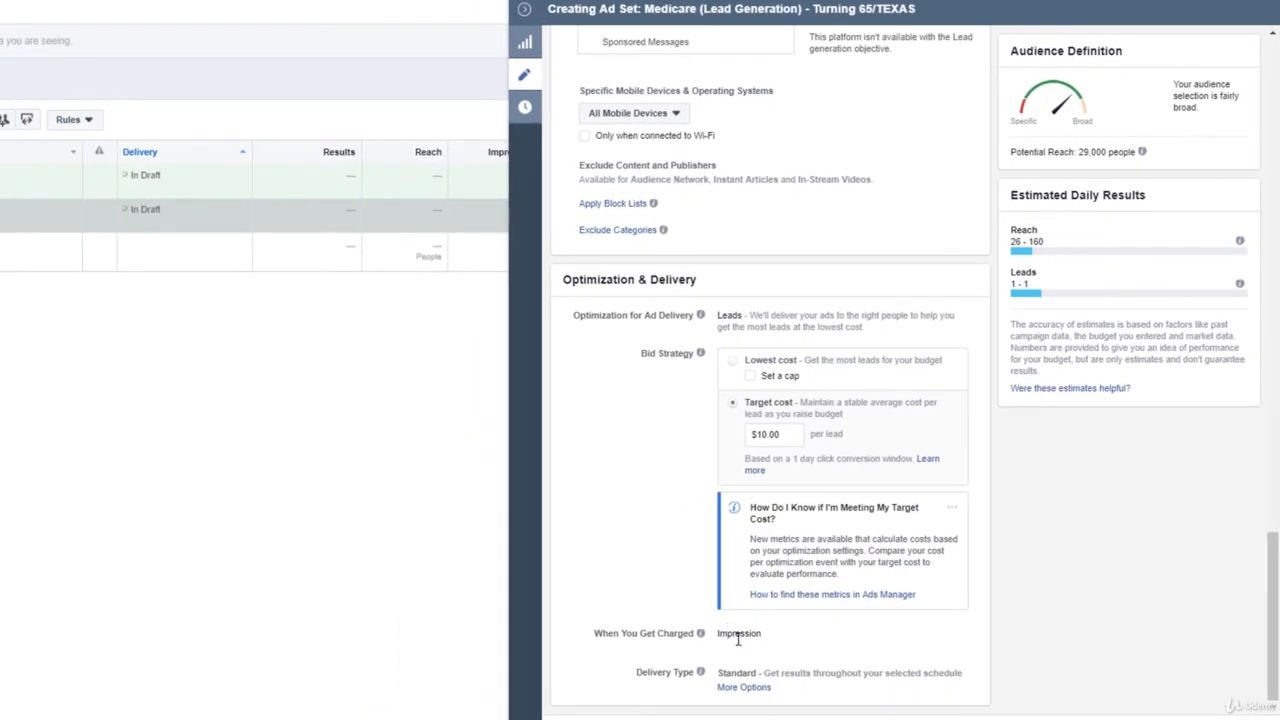
# Step: Review when the ad set is charged and show the Standard and Accelerated delivery type options
pyautogui.doubleClick(740, 634)
pyautogui.click(745, 689)
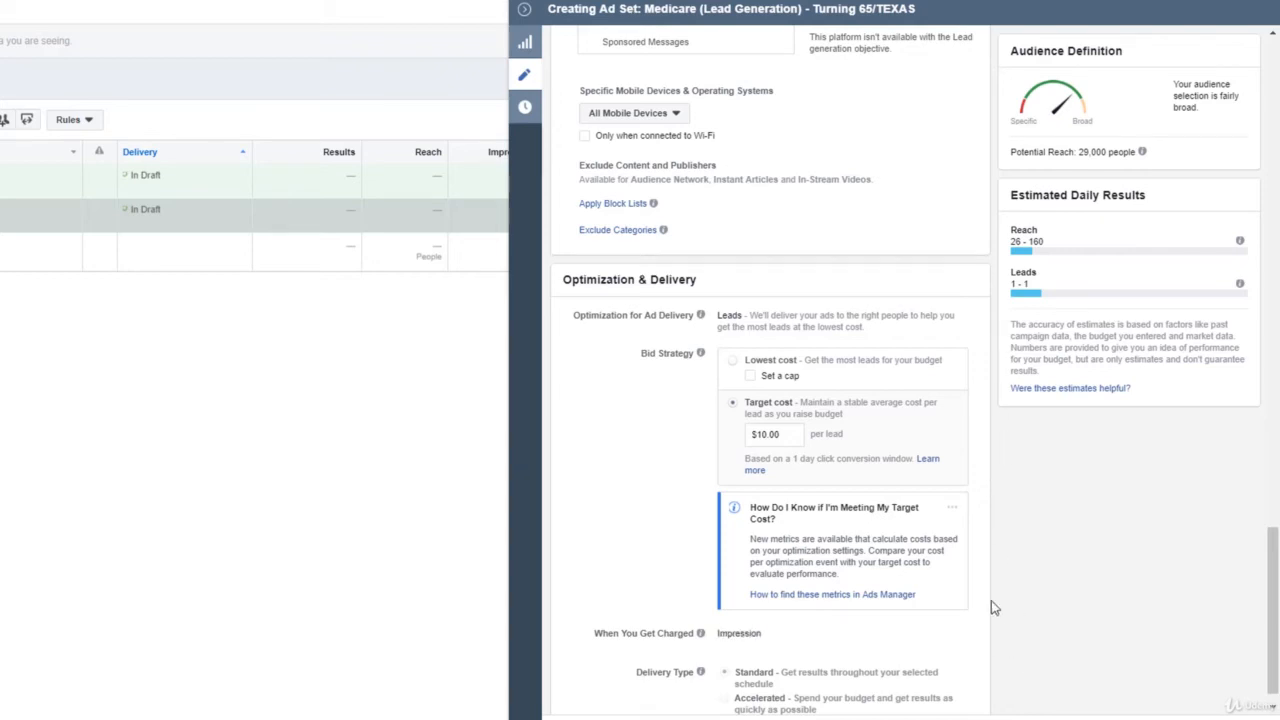
pyautogui.scroll(20, 990, 609)
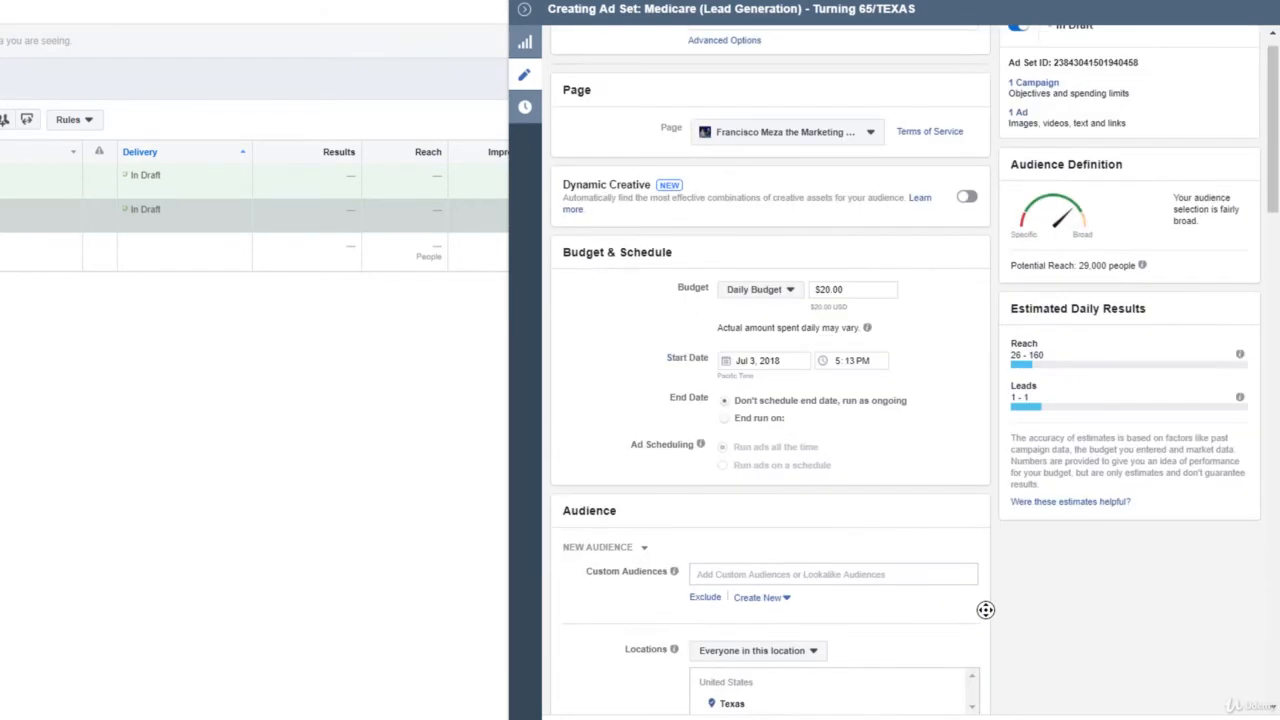
pyautogui.scroll(2, 986, 609)
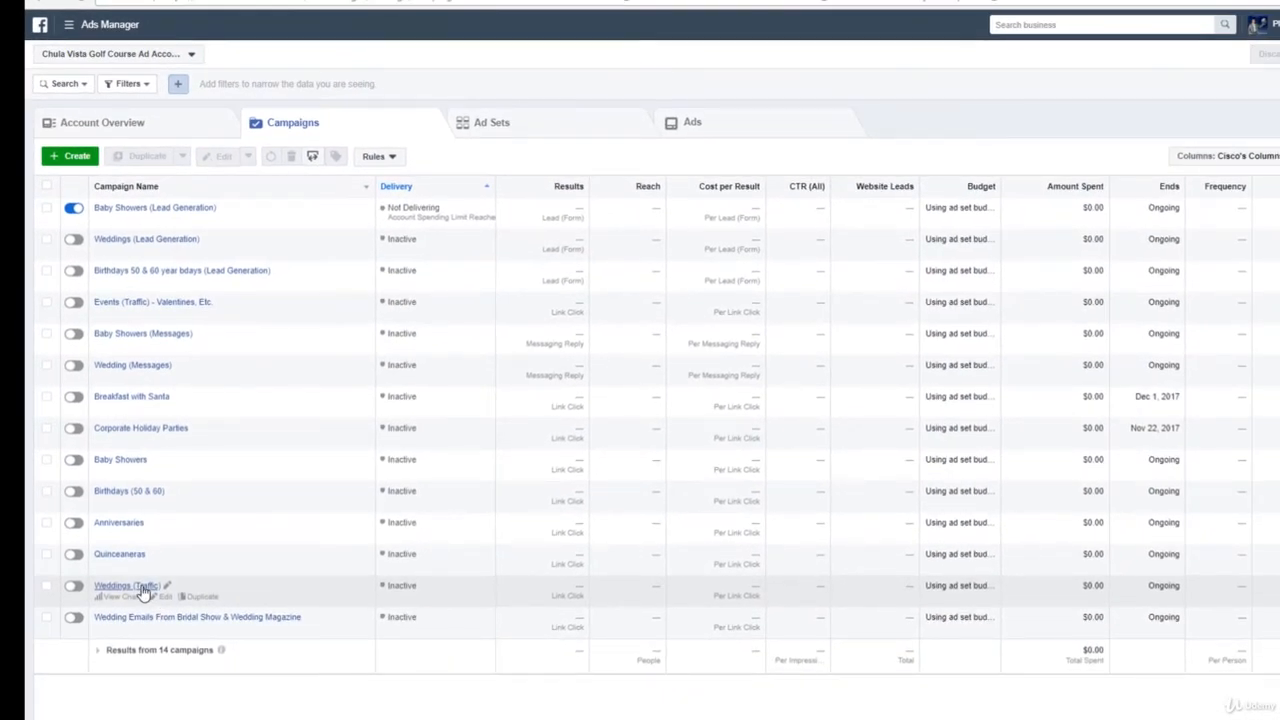
# Step: Open the "Women - 25 - 35 Engaged w/in 3 months VIDEO" ad set of the Weddings (Traffic) campaign for editing
pyautogui.click(143, 590)
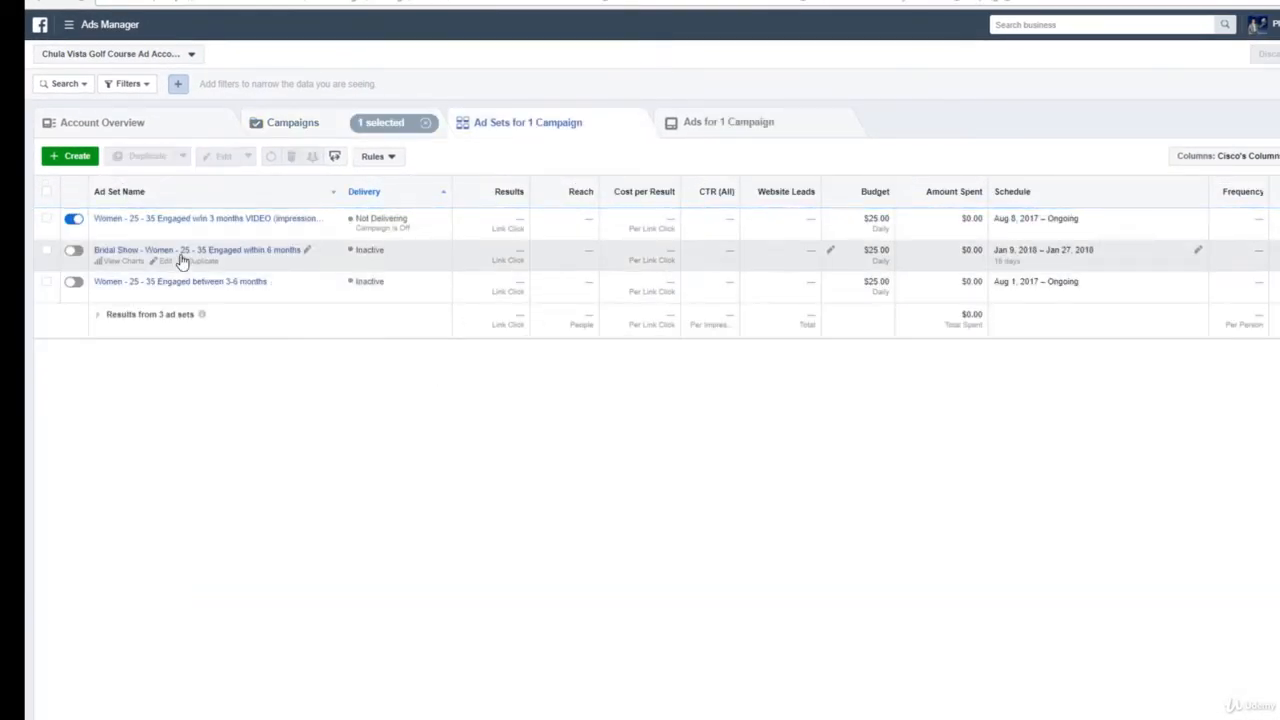
pyautogui.click(46, 222)
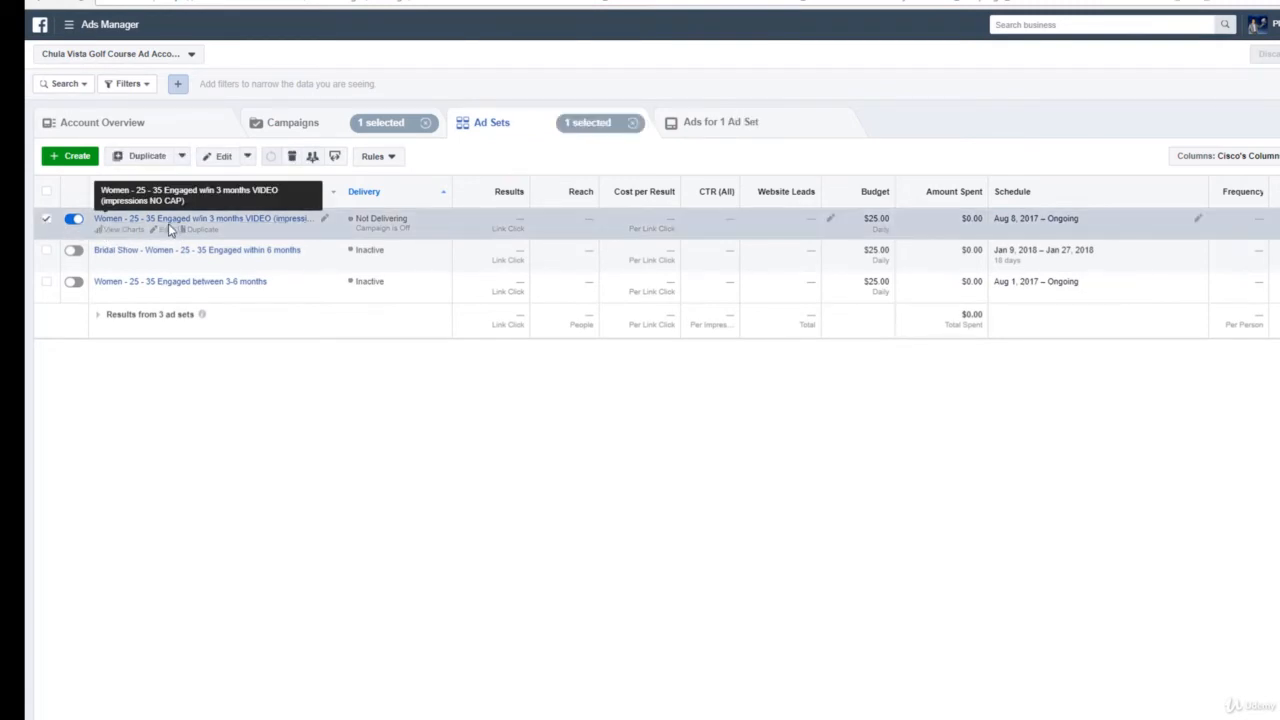
pyautogui.click(270, 220)
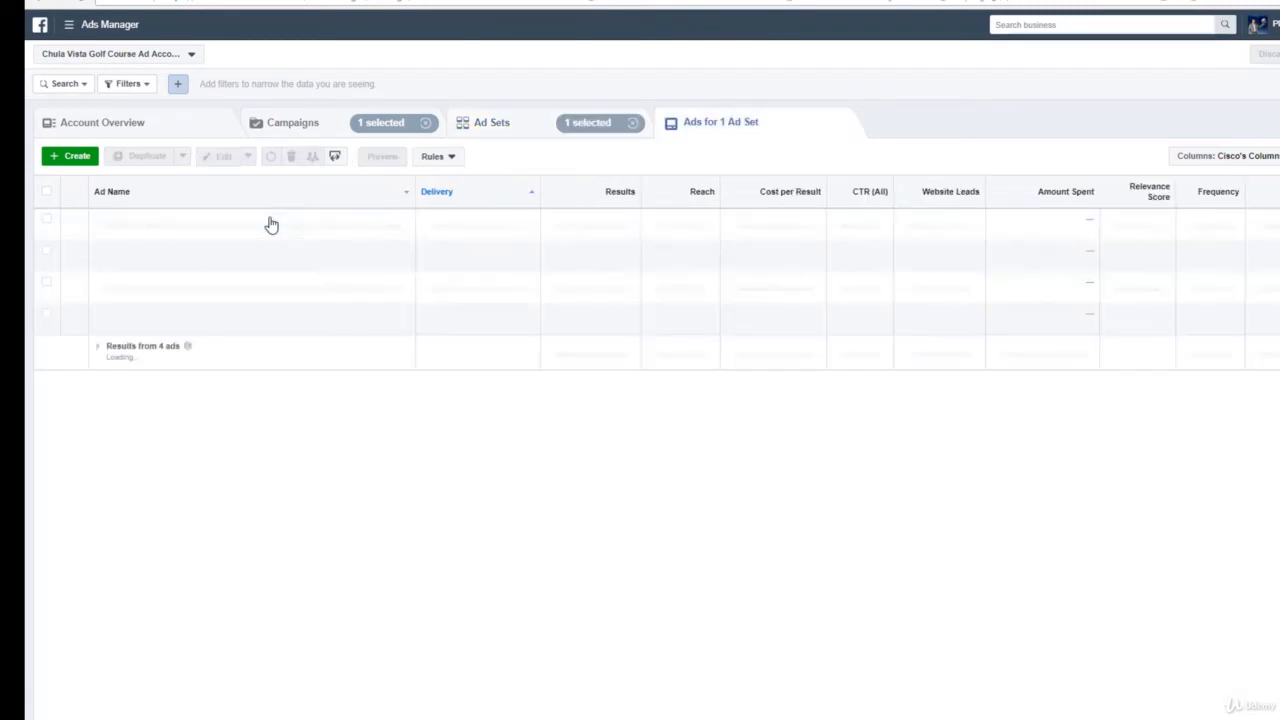
pyautogui.click(491, 124)
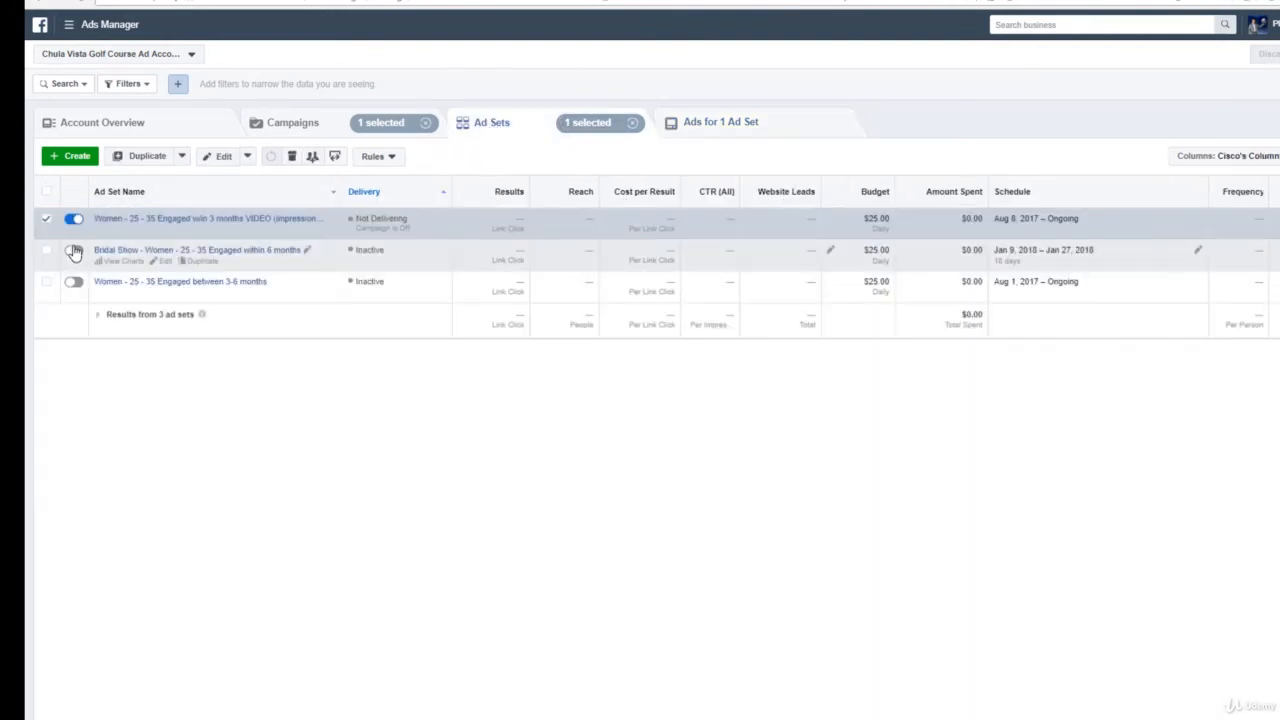
pyautogui.click(166, 230)
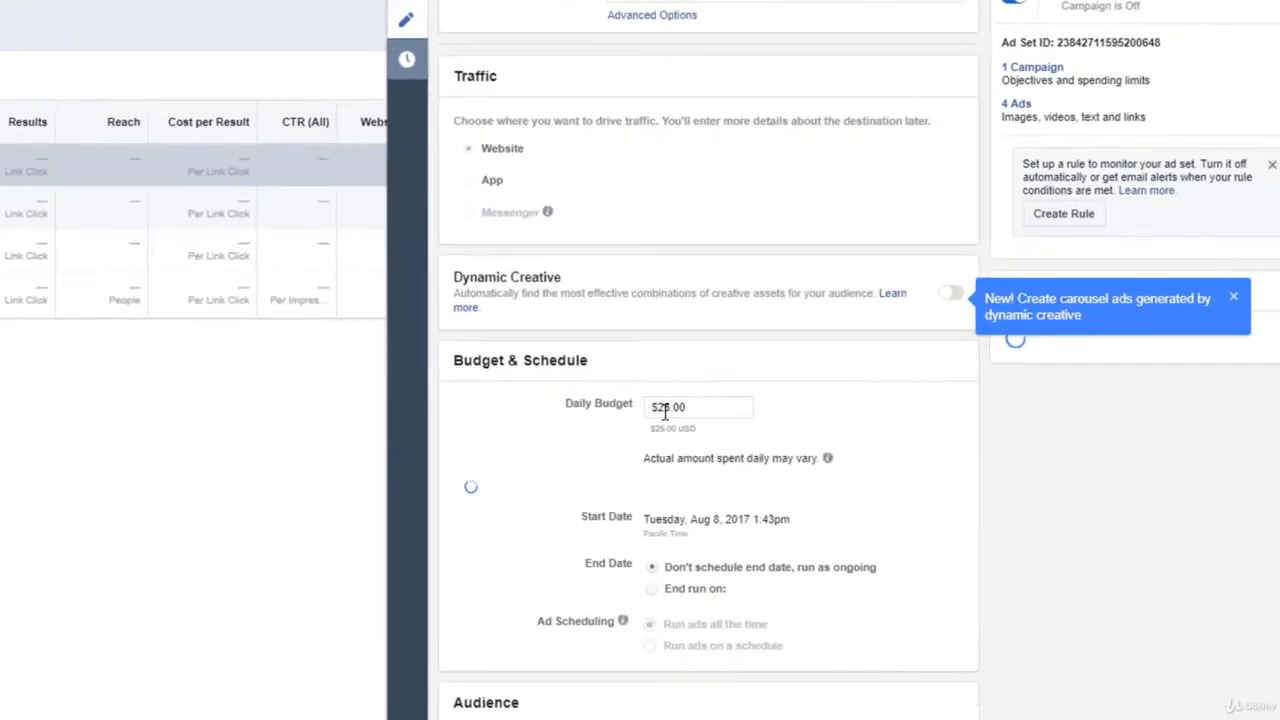
# Step: Review the wedding ad set's daily budget, schedule and location radius on the map down to the Mexican border
pyautogui.scroll(-5, 400, 455)
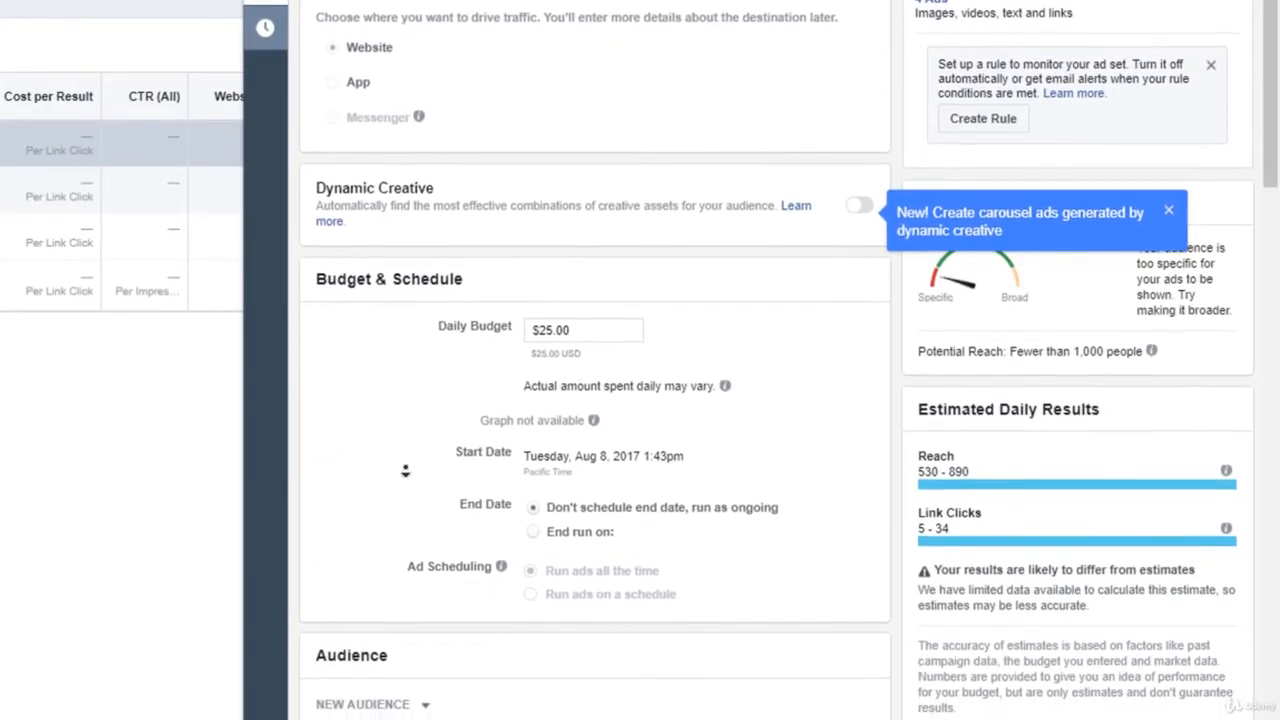
pyautogui.scroll(-3, 407, 480)
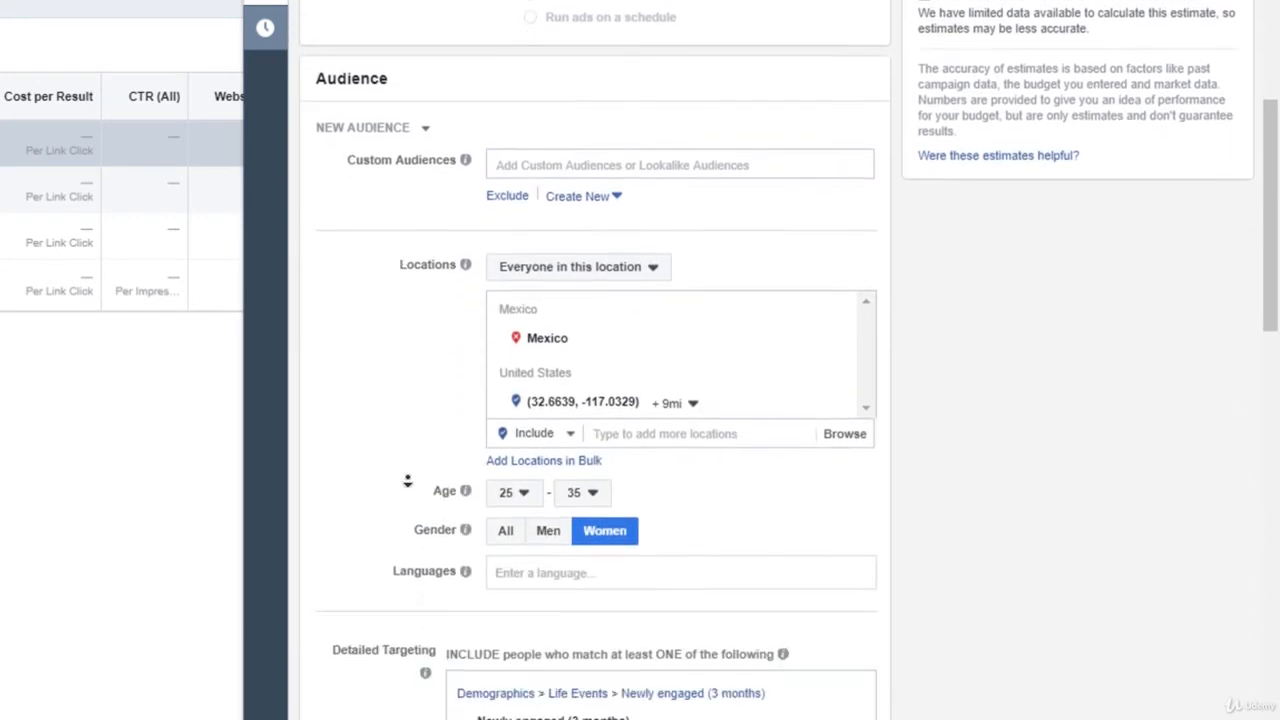
pyautogui.click(740, 345)
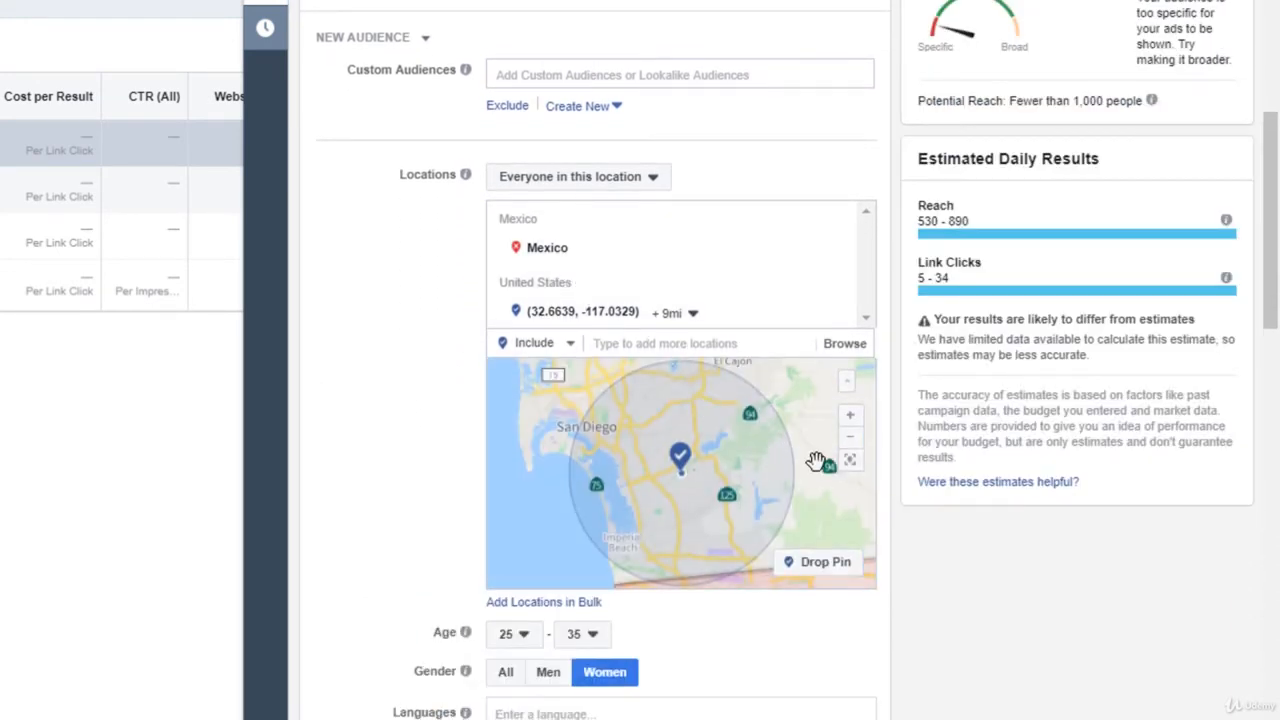
pyautogui.moveTo(800, 508); pyautogui.dragTo(777, 434)
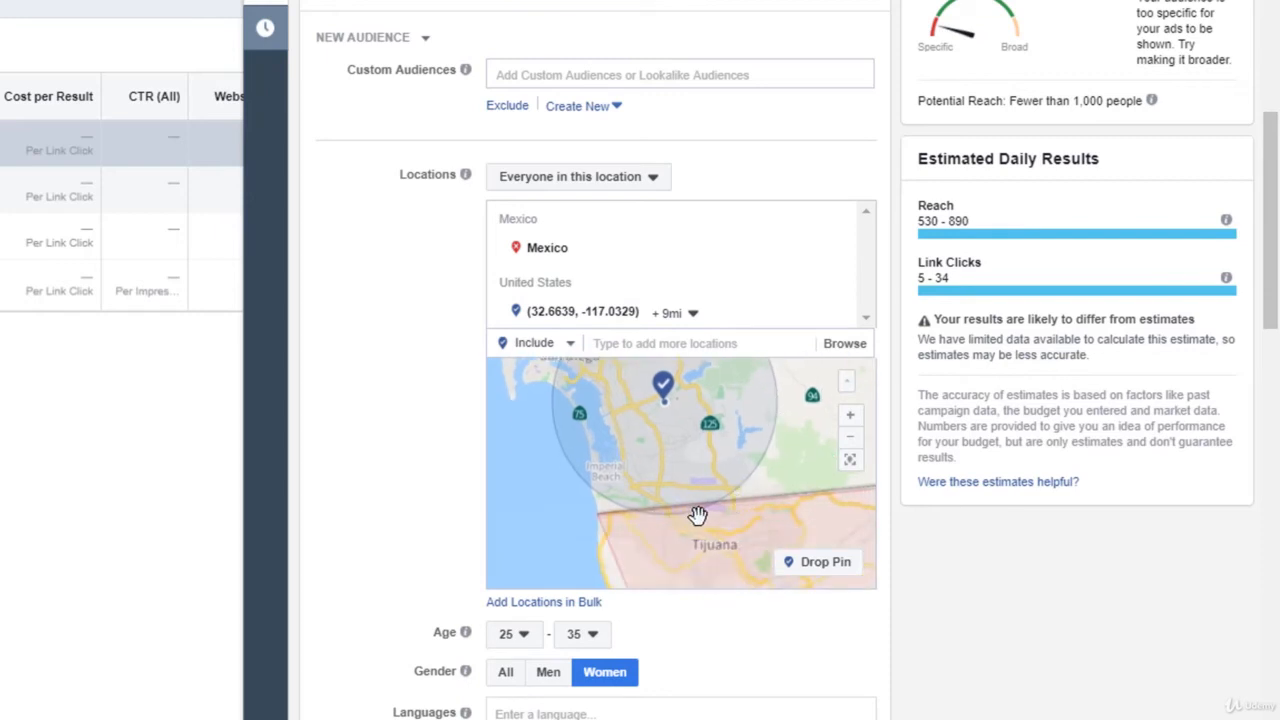
# Step: Examine the wedding ad set's age, gender, detailed targeting, page connection exclusion and placements
pyautogui.scroll(-3, 377, 410)
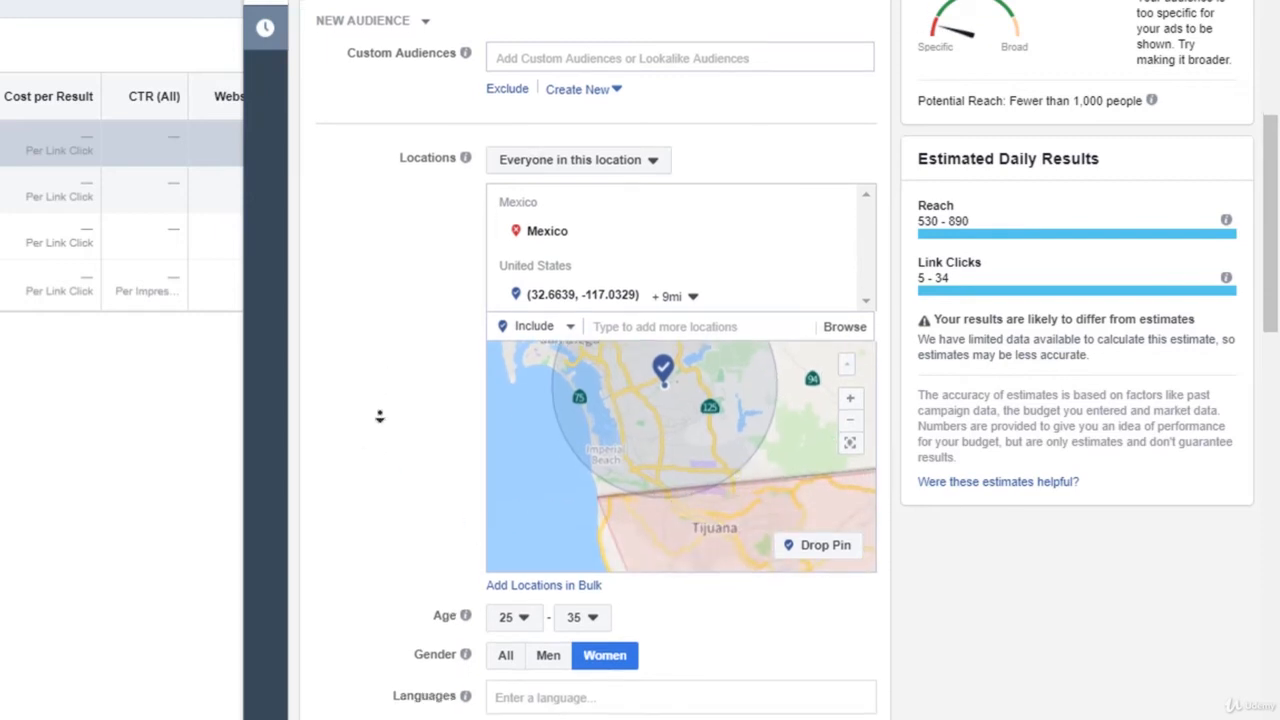
pyautogui.moveTo(486, 395)
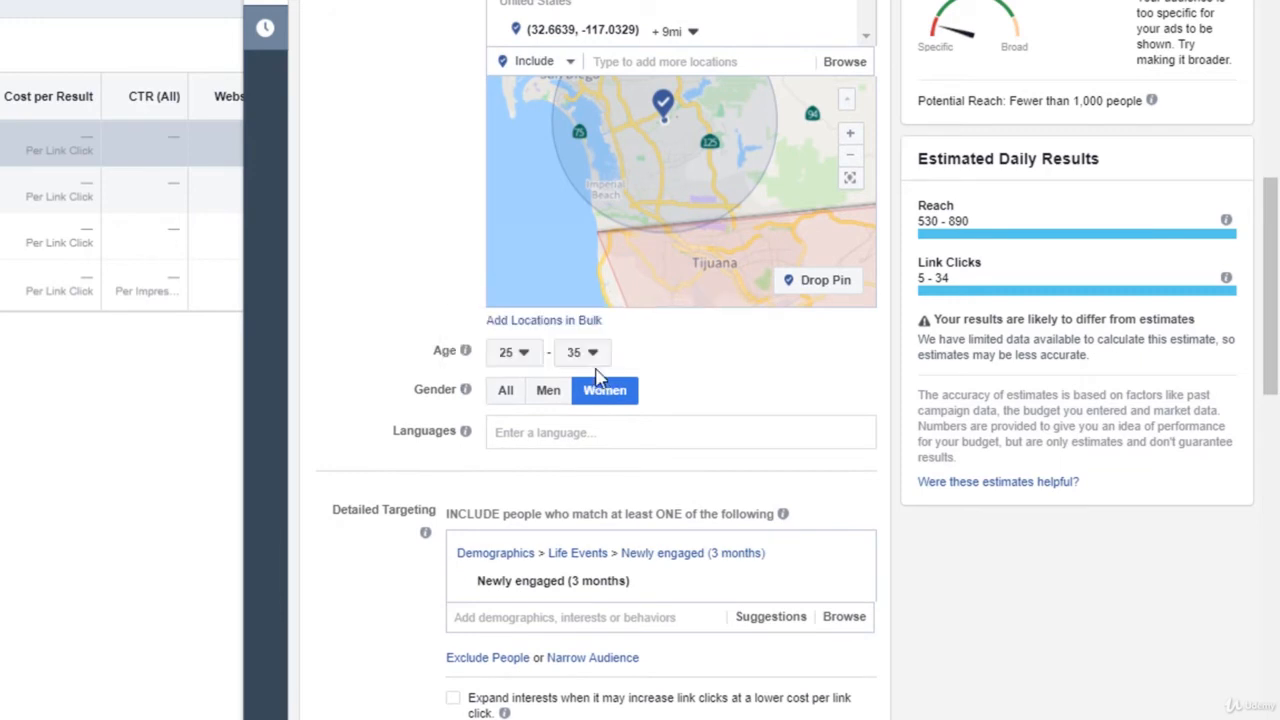
pyautogui.scroll(-2, 369, 400)
pyautogui.scroll(-5, 367, 420)
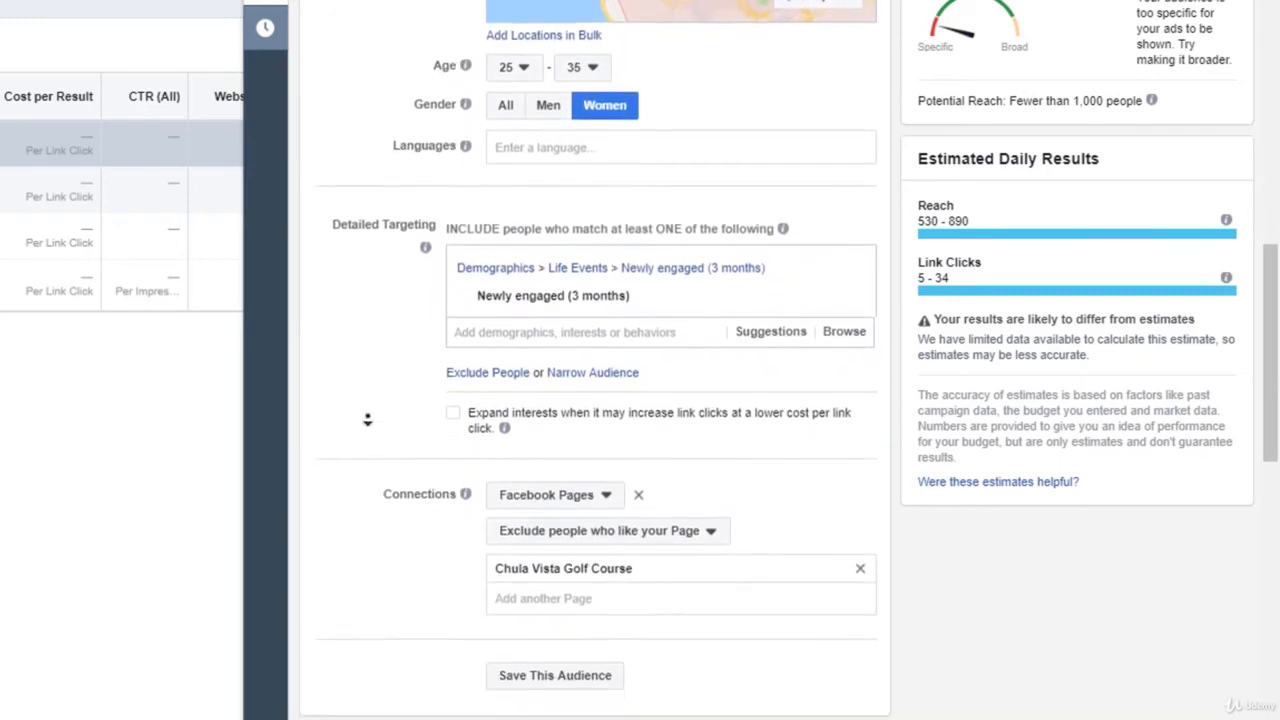
pyautogui.scroll(-5, 367, 420)
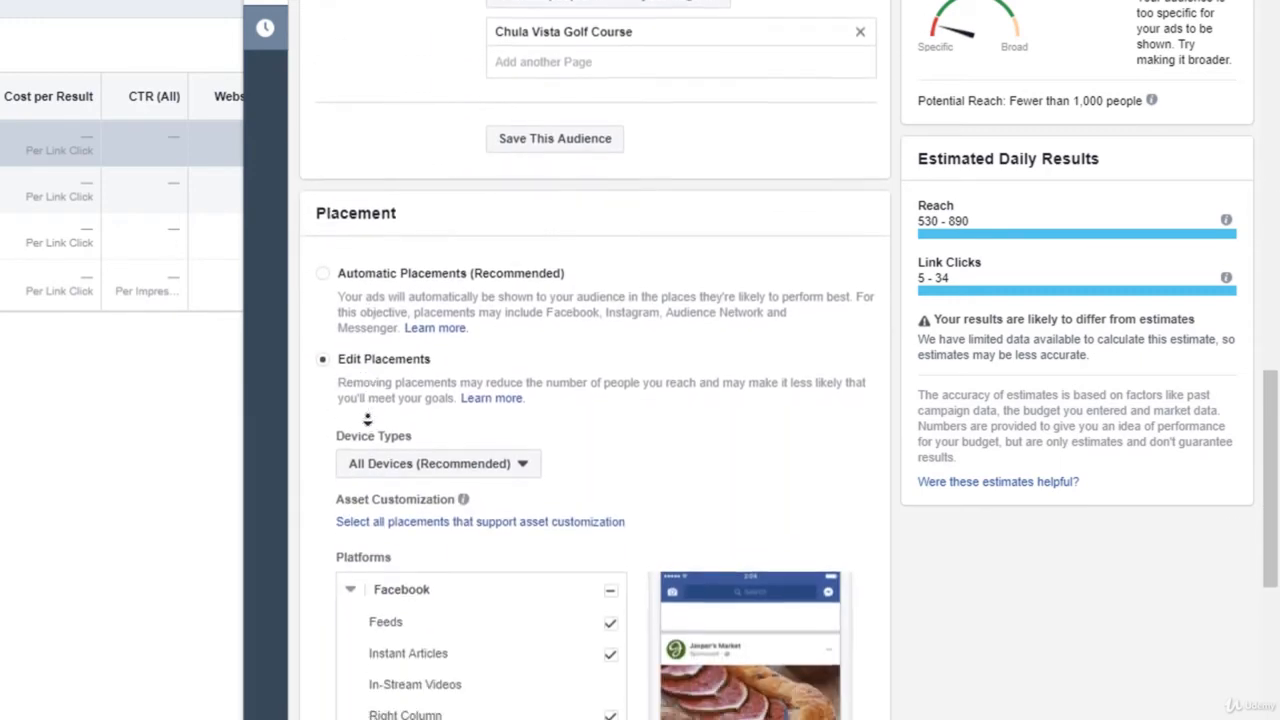
pyautogui.scroll(-4, 367, 420)
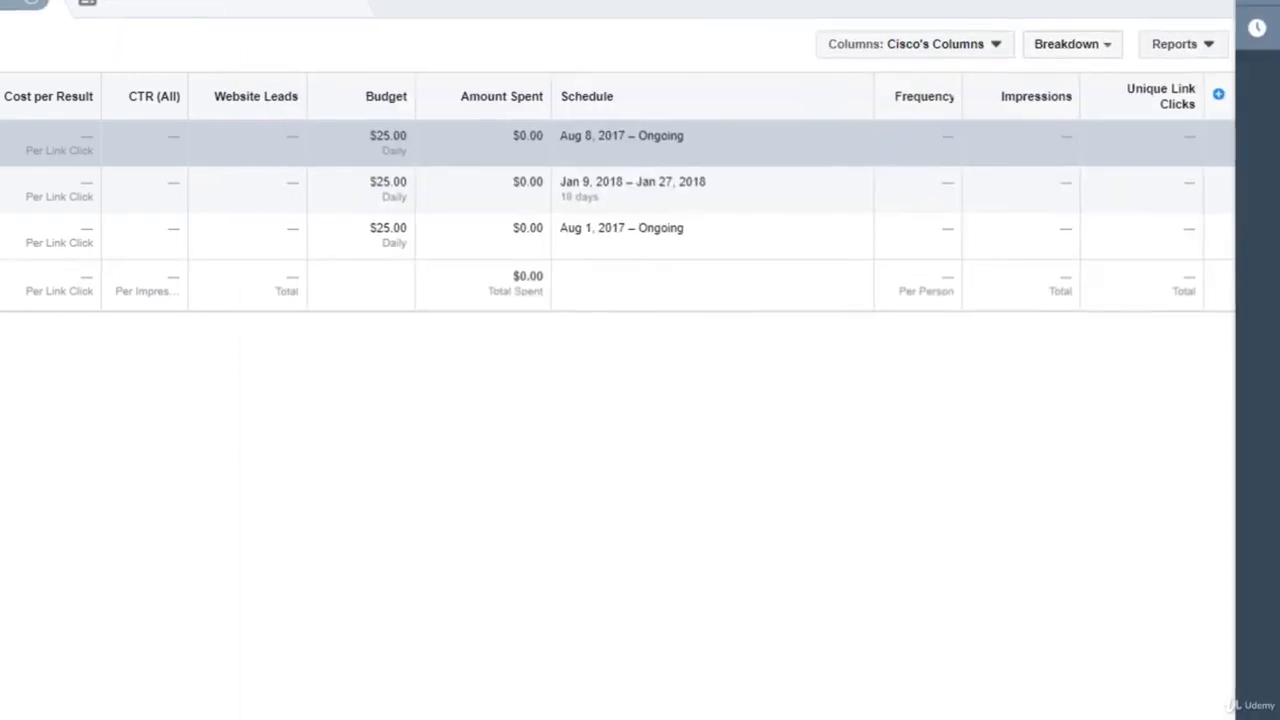
# Step: Return to the campaign list and open the Baby Showers (Lead Generation) campaign's ad set for editing
pyautogui.click(226, 150)
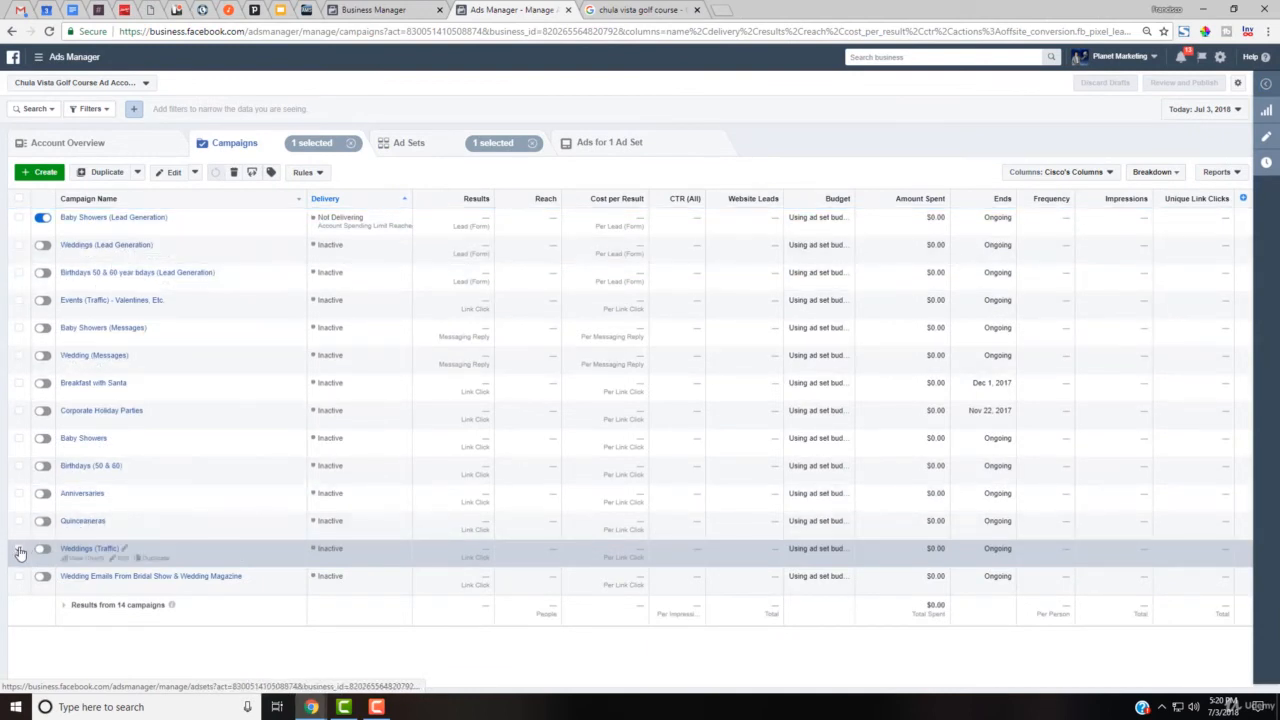
pyautogui.click(19, 548)
pyautogui.click(85, 223)
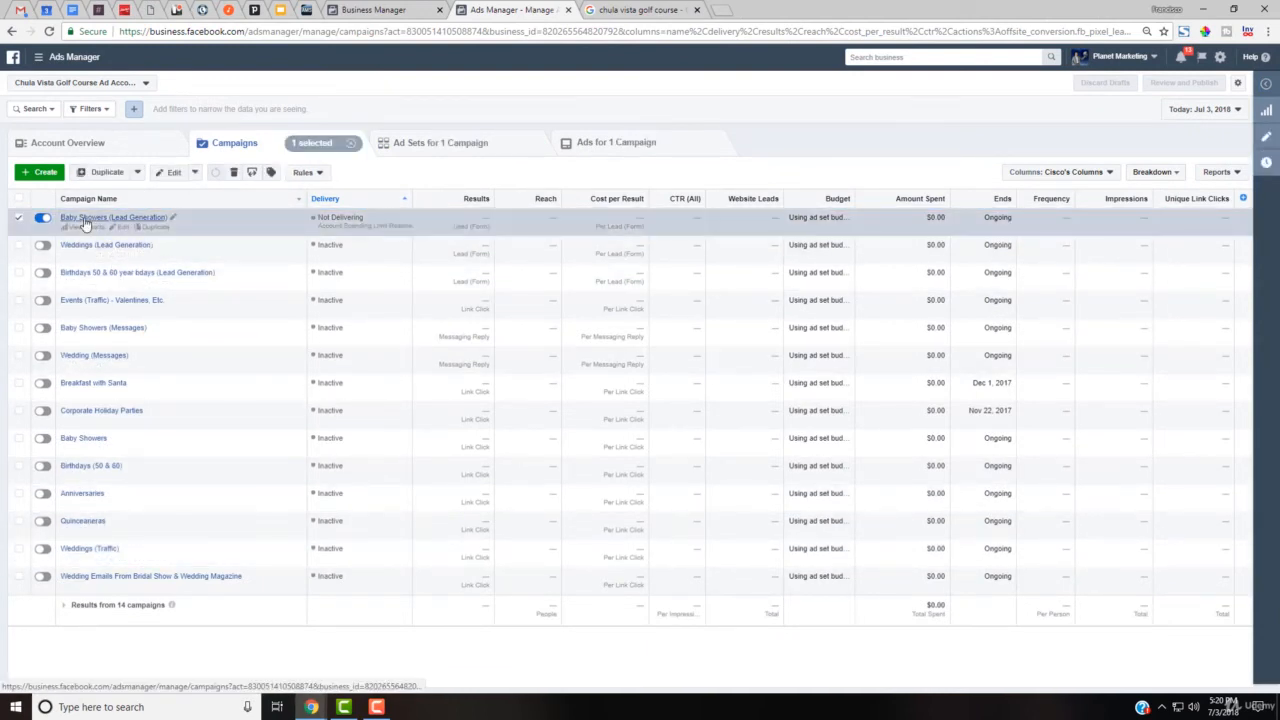
pyautogui.click(86, 219)
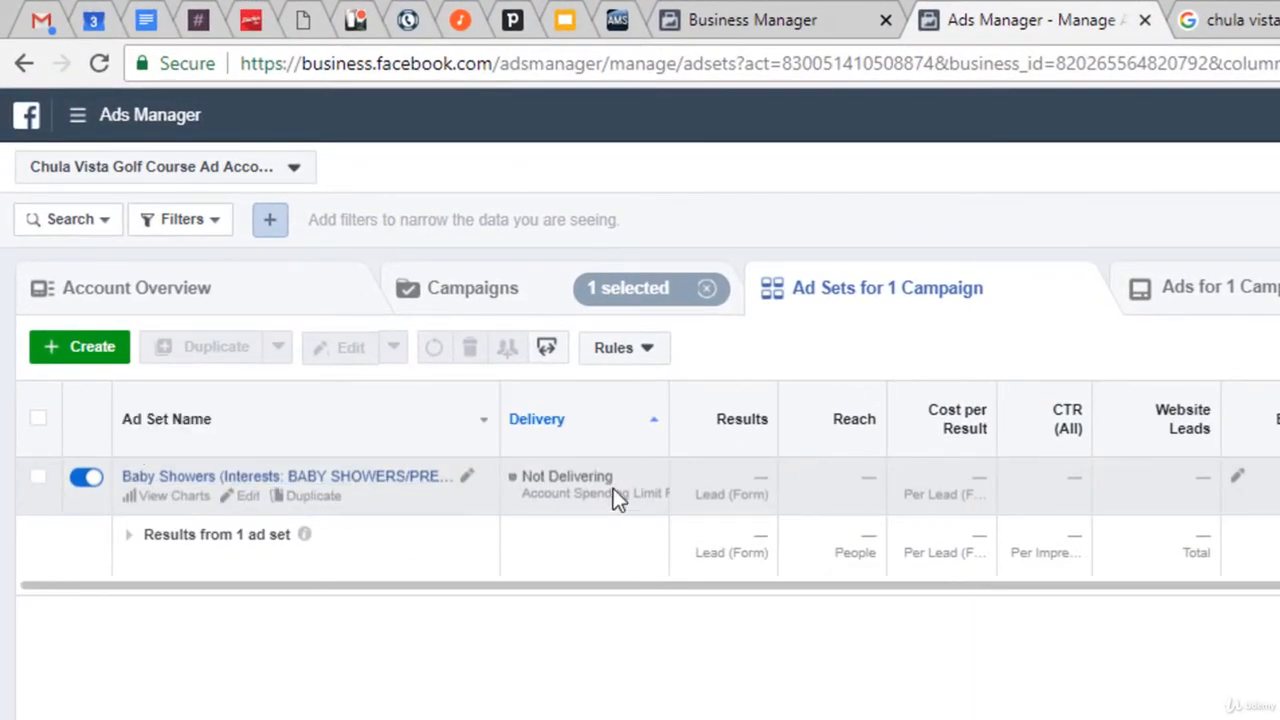
pyautogui.click(248, 497)
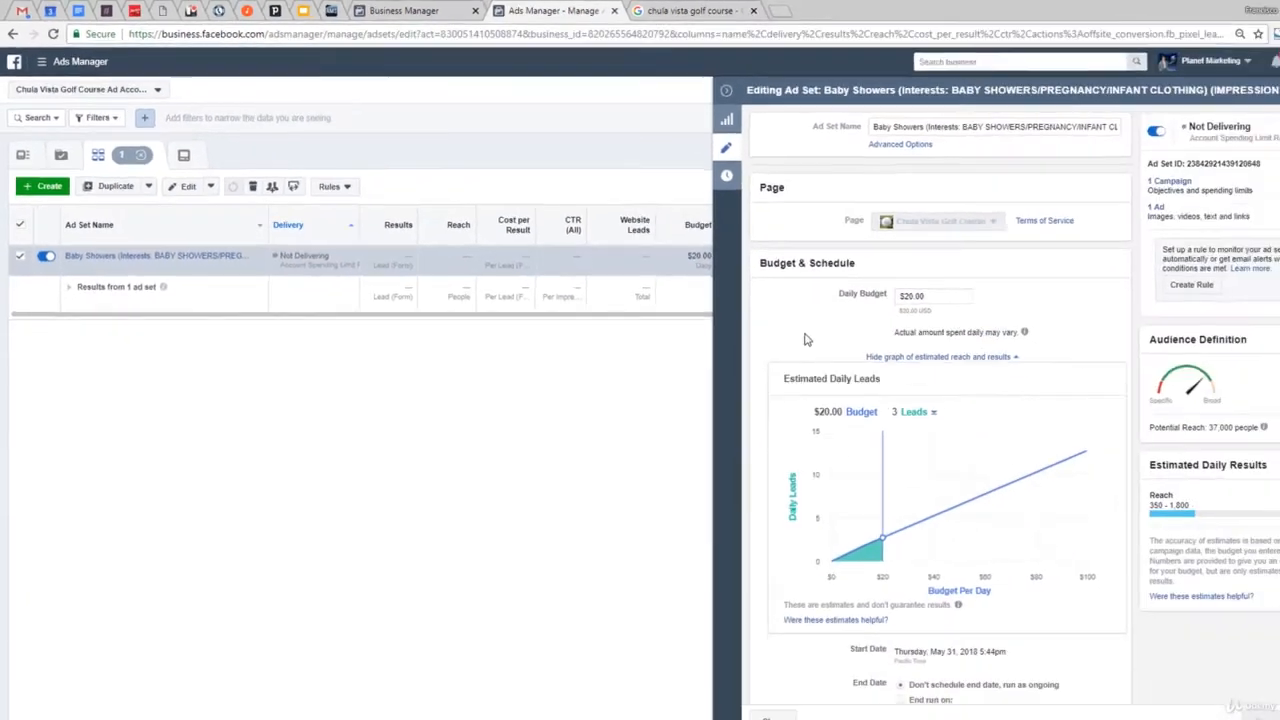
# Step: Examine the ad set's locations, age range, gender, layered baby shower, pregnancy and infant clothing interests, and placements
pyautogui.middleClick(749, 304)
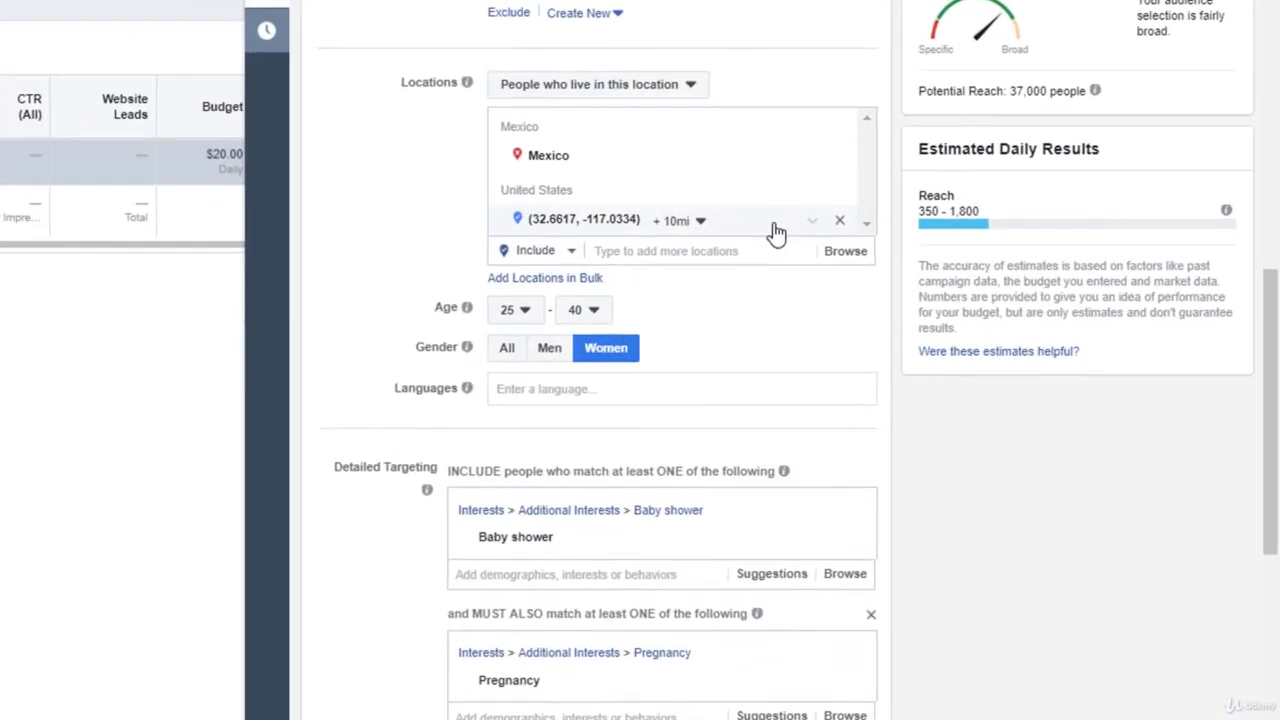
pyautogui.click(976, 279)
pyautogui.middleClick(743, 338)
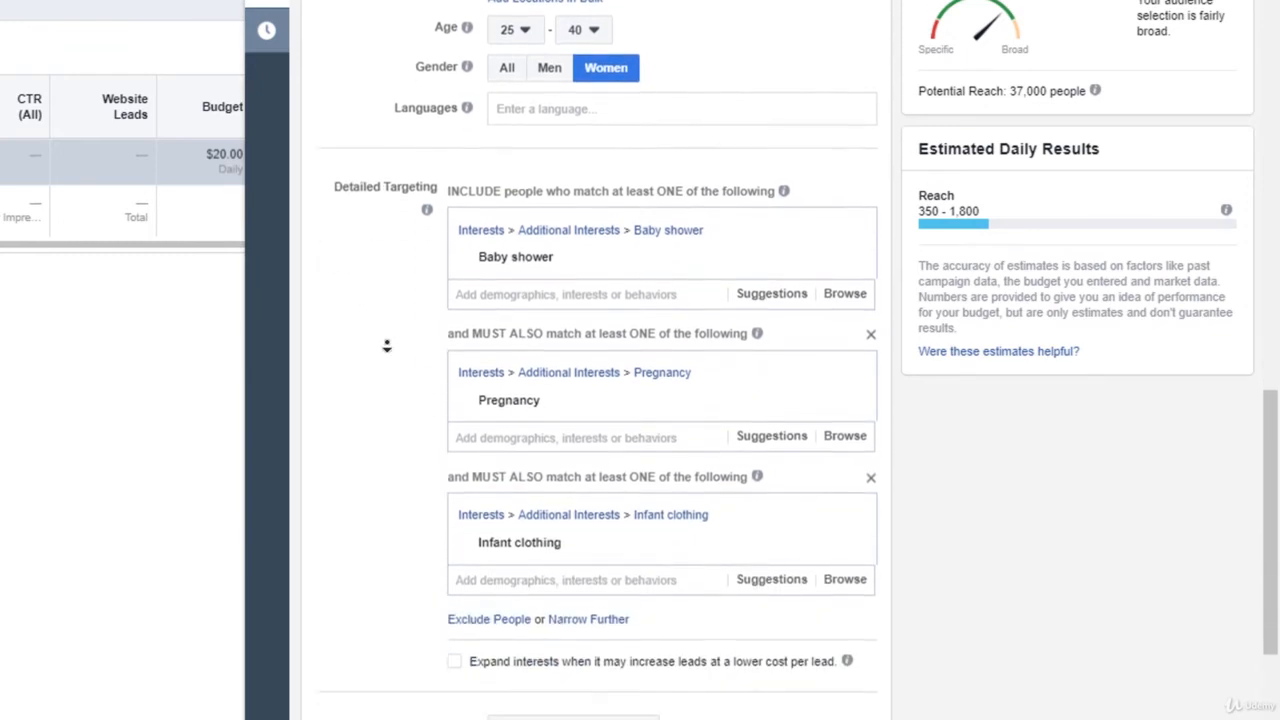
pyautogui.middleClick(387, 346)
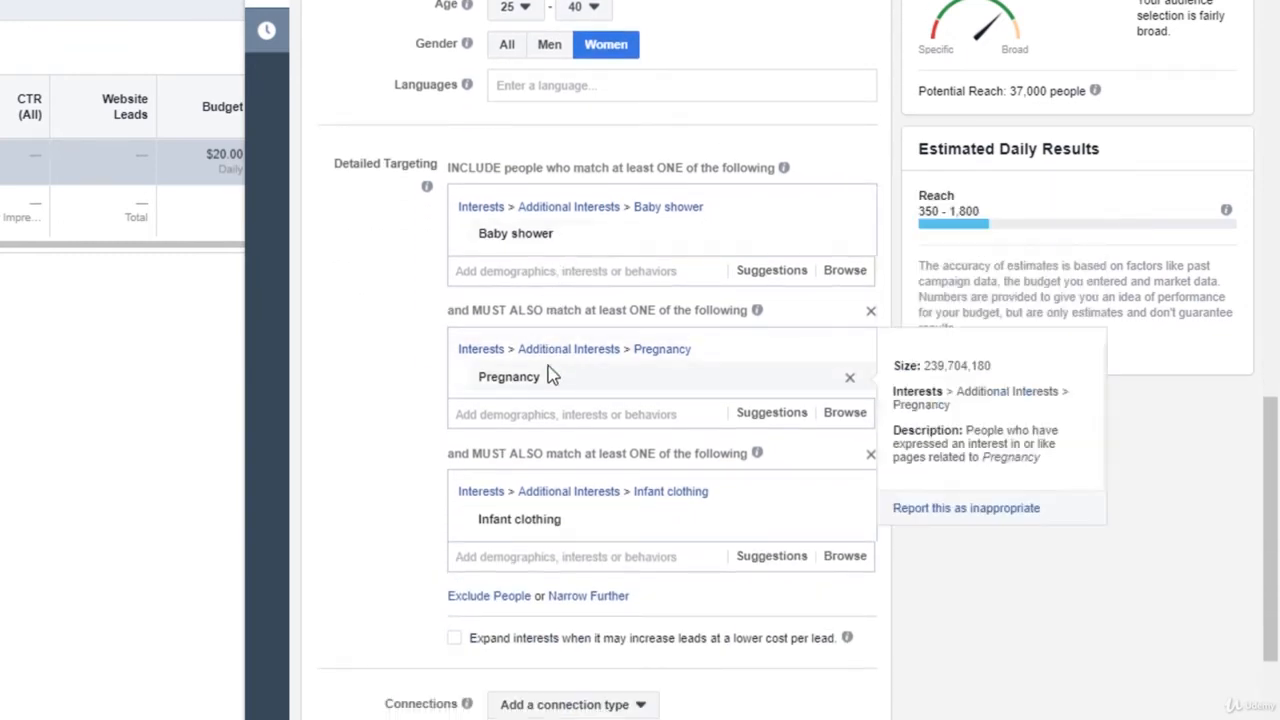
pyautogui.middleClick(350, 492)
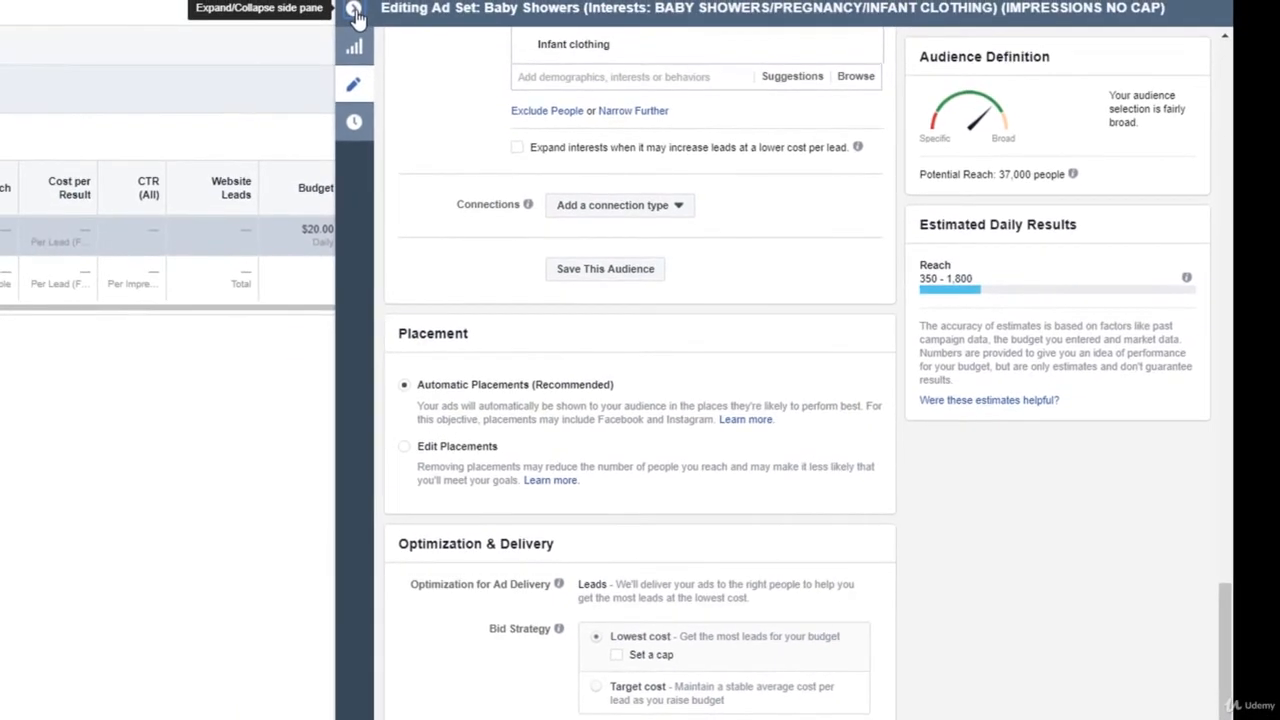
# Step: Close the ad set editor and open the "Baby Showers with linens (messages)" ad set of the Baby Showers (Messages) campaign for editing
pyautogui.click(354, 15)
pyautogui.click(234, 142)
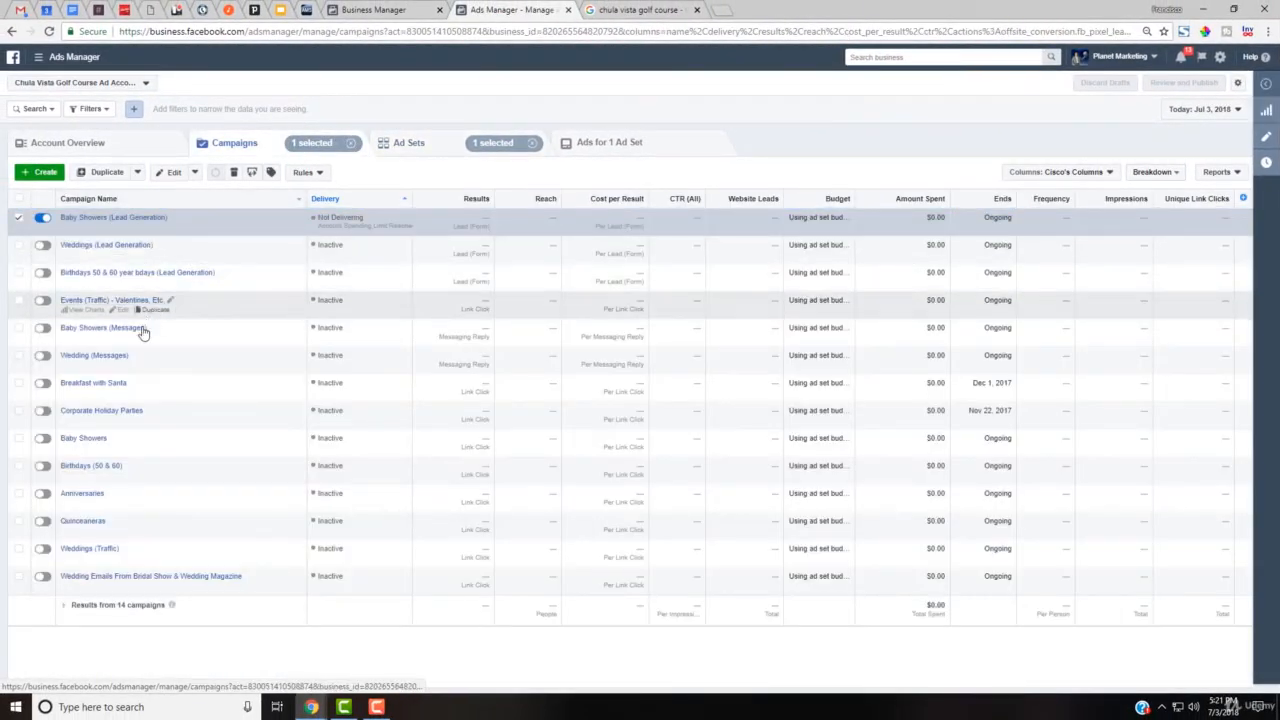
pyautogui.click(94, 329)
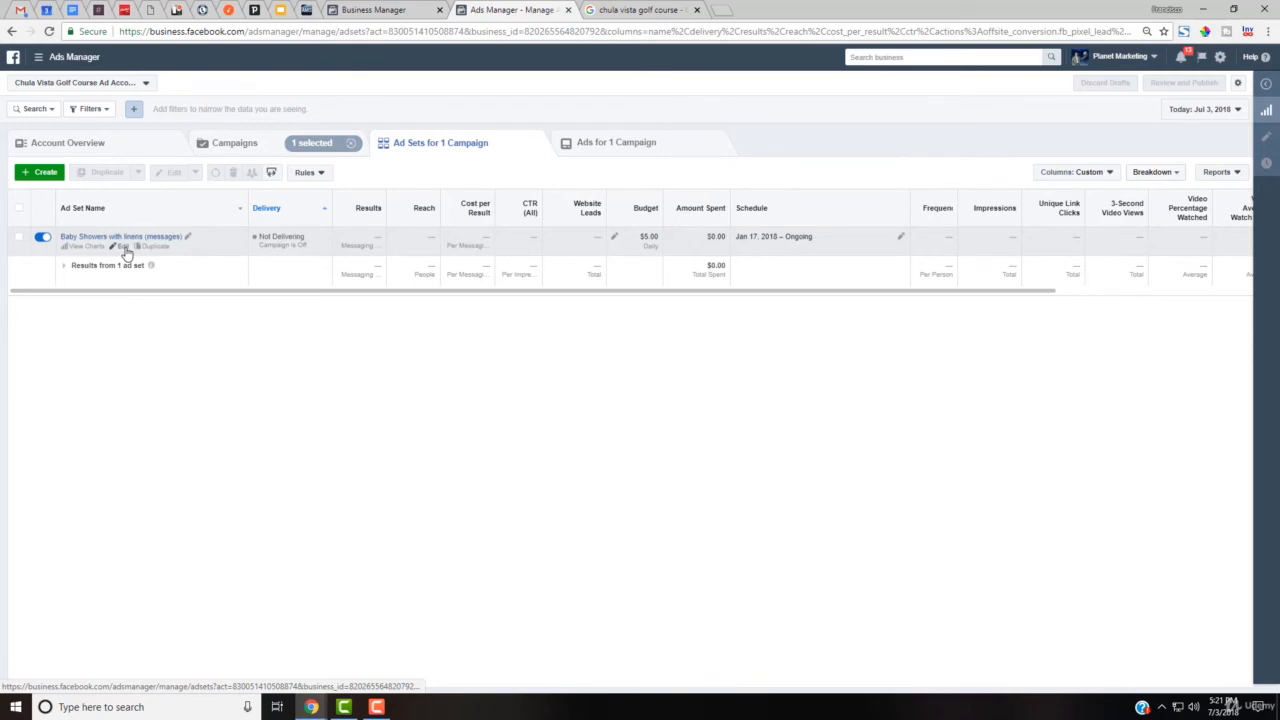
pyautogui.click(123, 247)
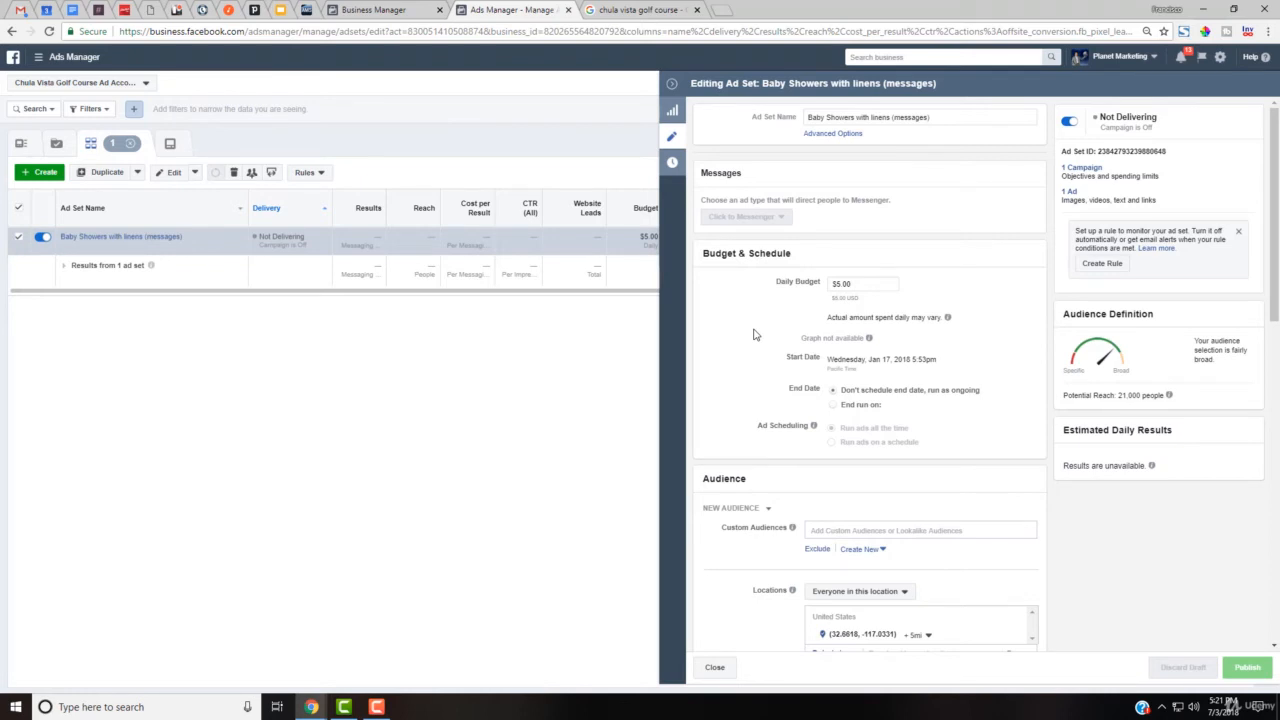
# Step: Review the messages ad set's audience, narrowed interests, placement, and optimization and delivery settings
pyautogui.middleClick(755, 335)
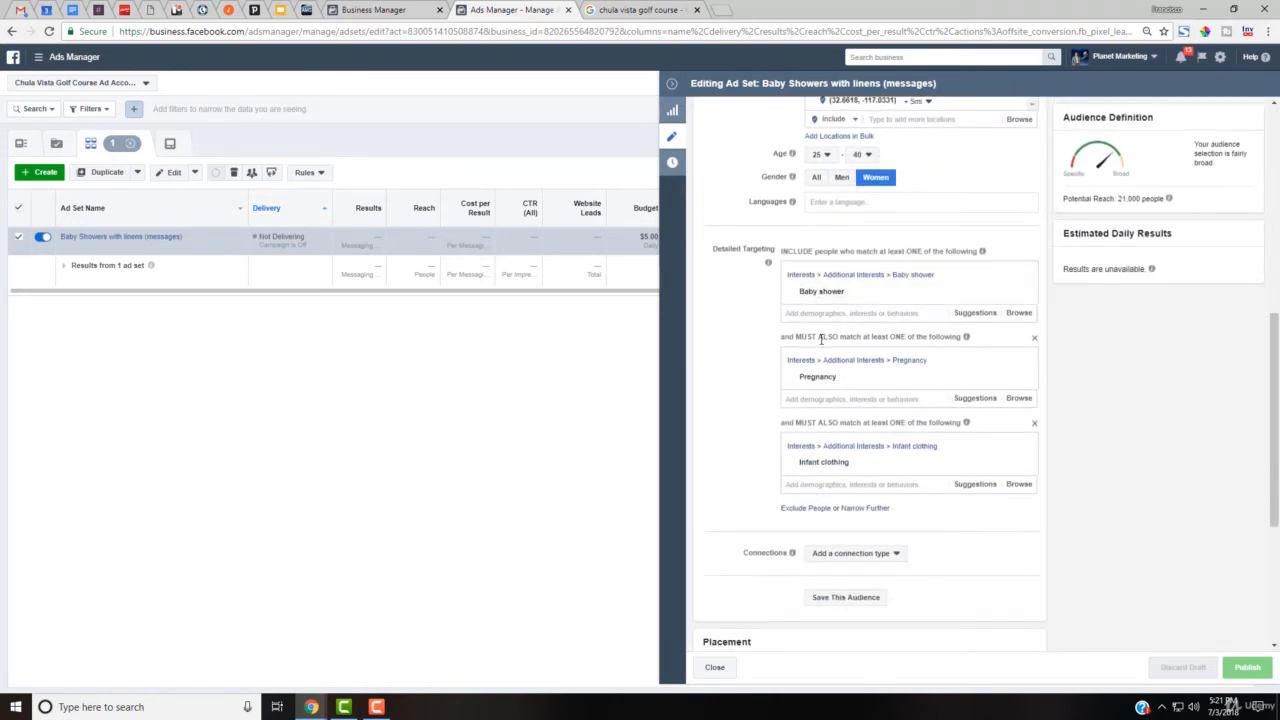
pyautogui.middleClick(740, 345)
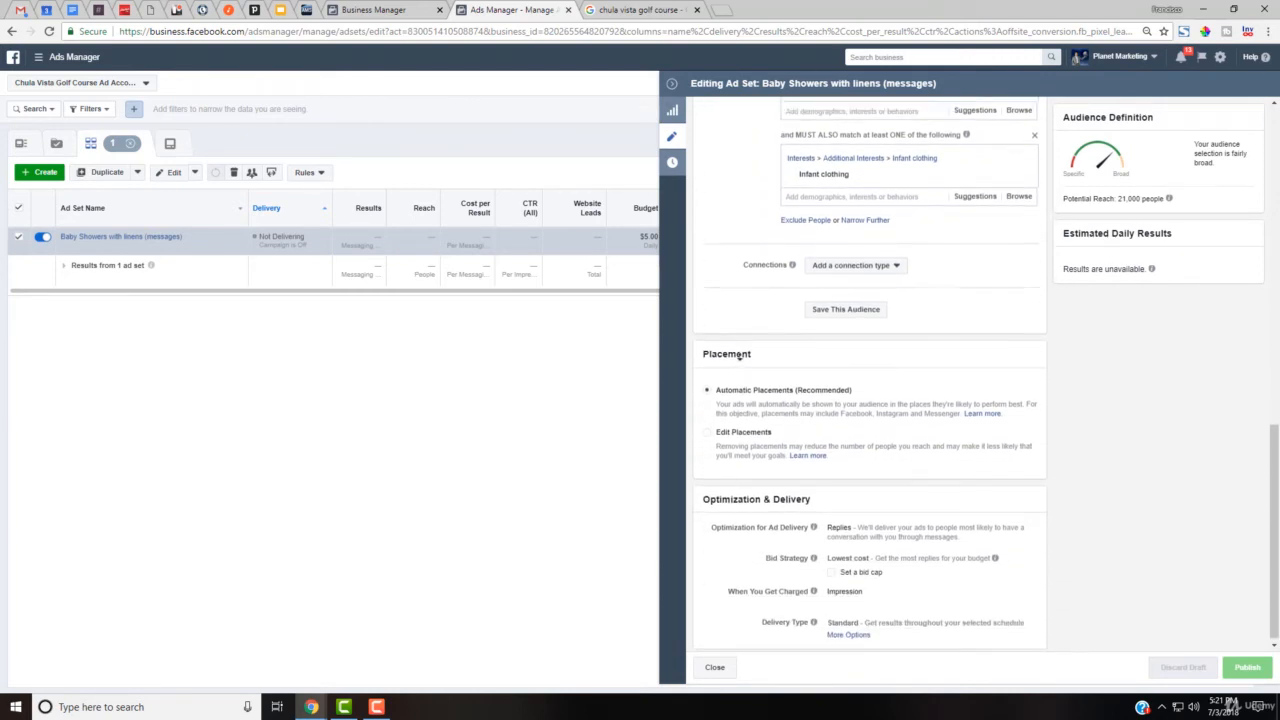
pyautogui.middleClick(738, 360)
pyautogui.scroll(10, 772, 548)
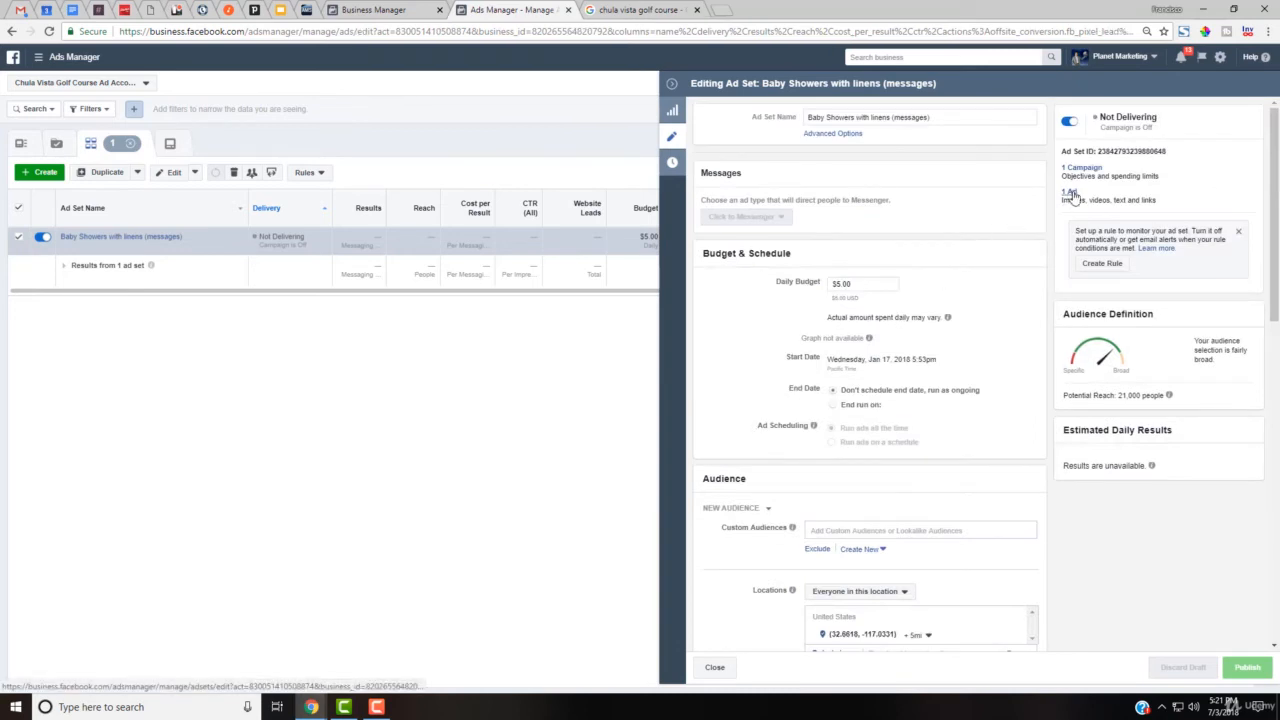
# Step: Open the ad set's single ad and examine its video, text, headline, and Messenger welcome message and quick reply setup
pyautogui.click(1071, 193)
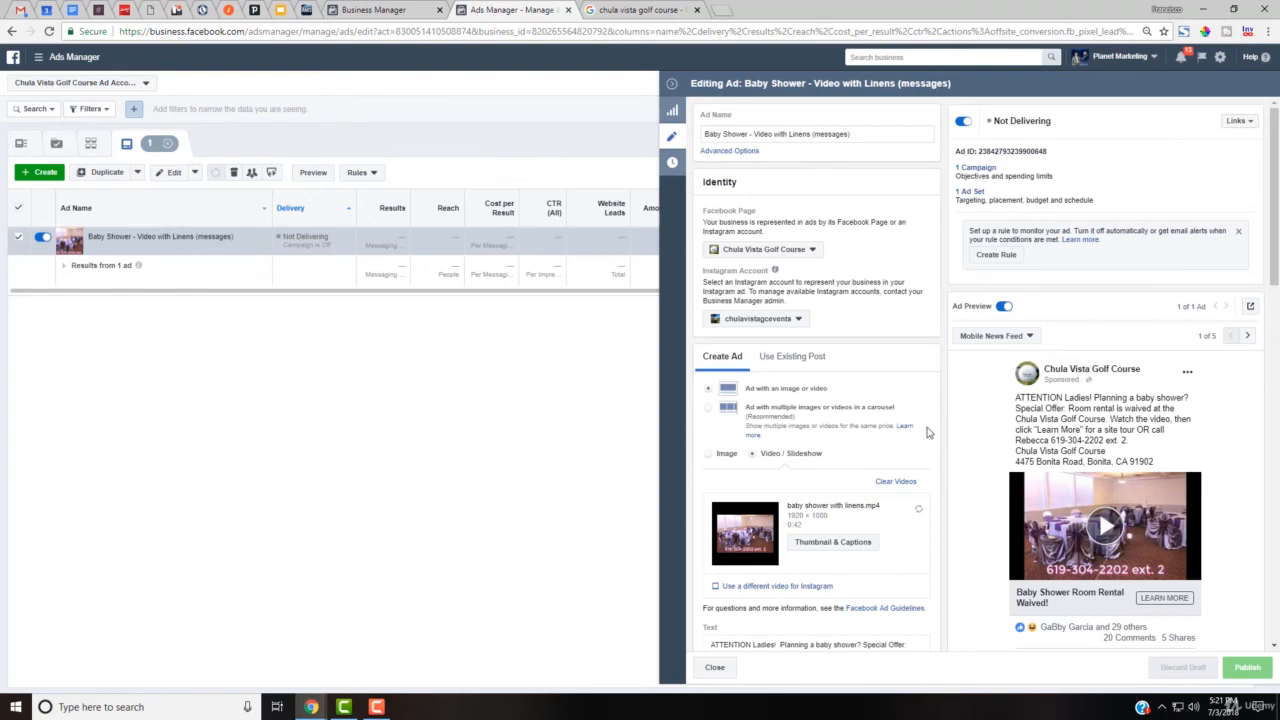
pyautogui.scroll(-3, 877, 511)
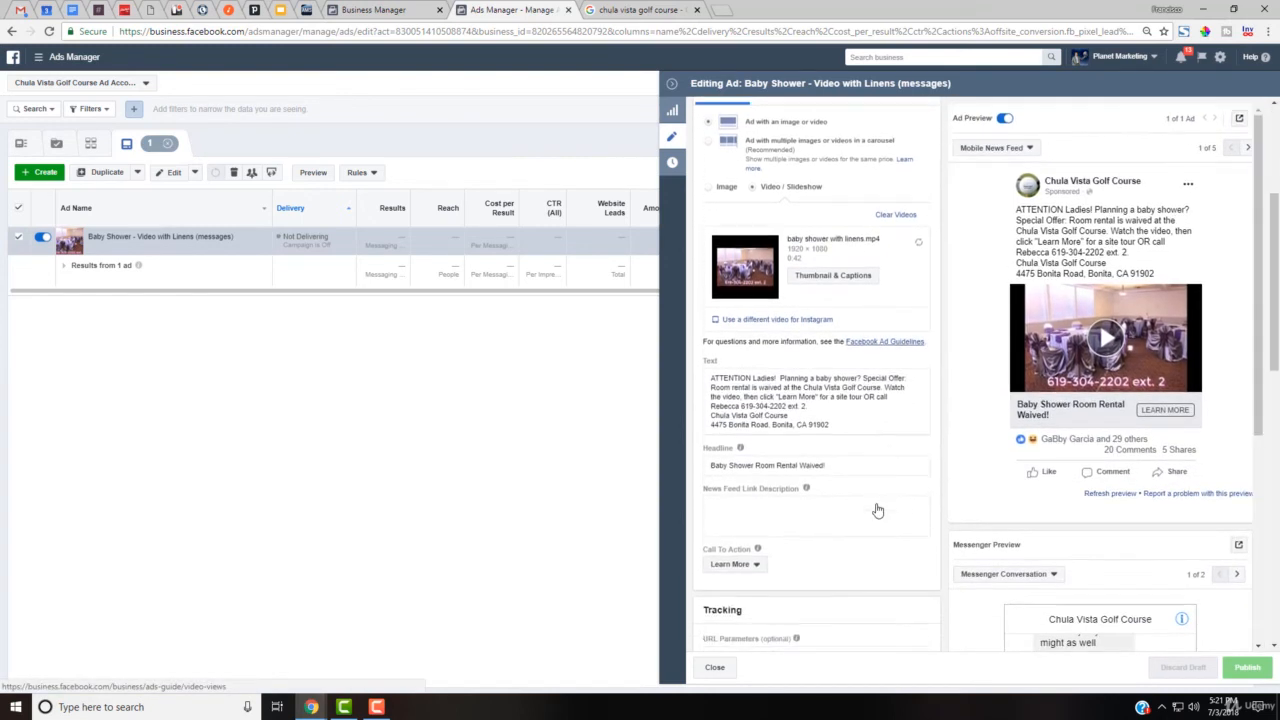
pyautogui.scroll(-6, 877, 511)
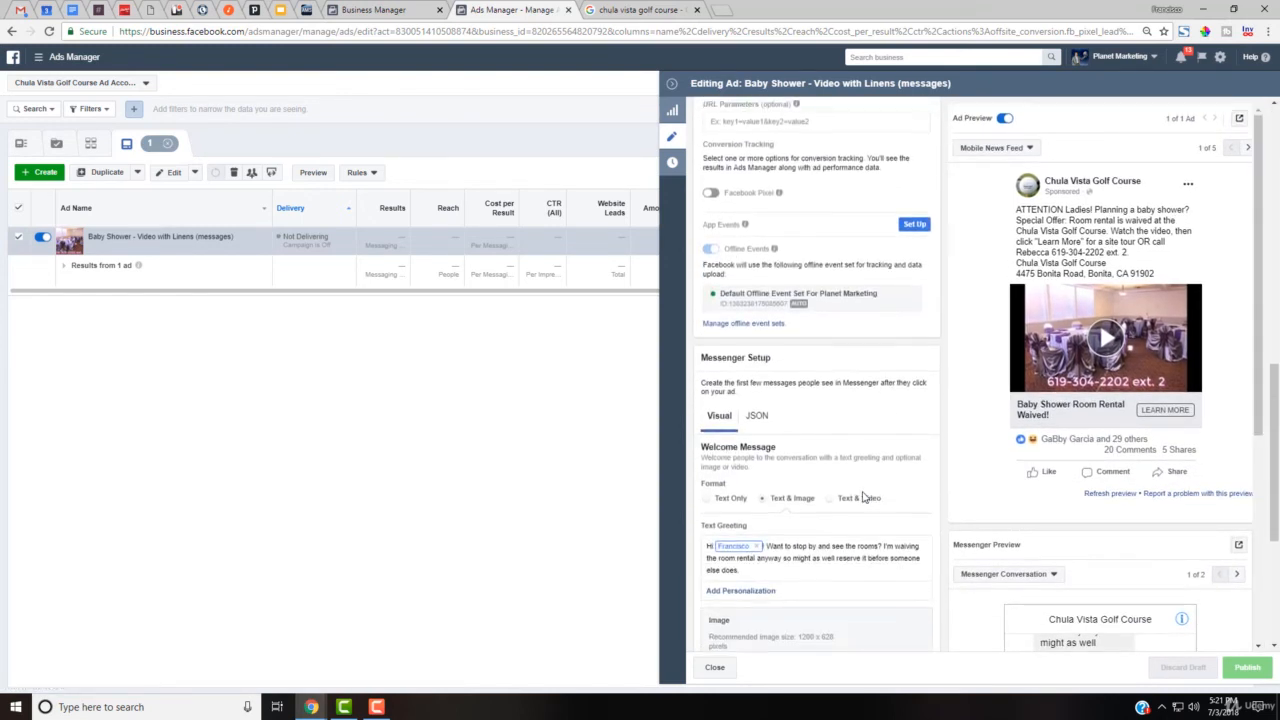
pyautogui.scroll(-2, 862, 497)
pyautogui.scroll(-1, 862, 497)
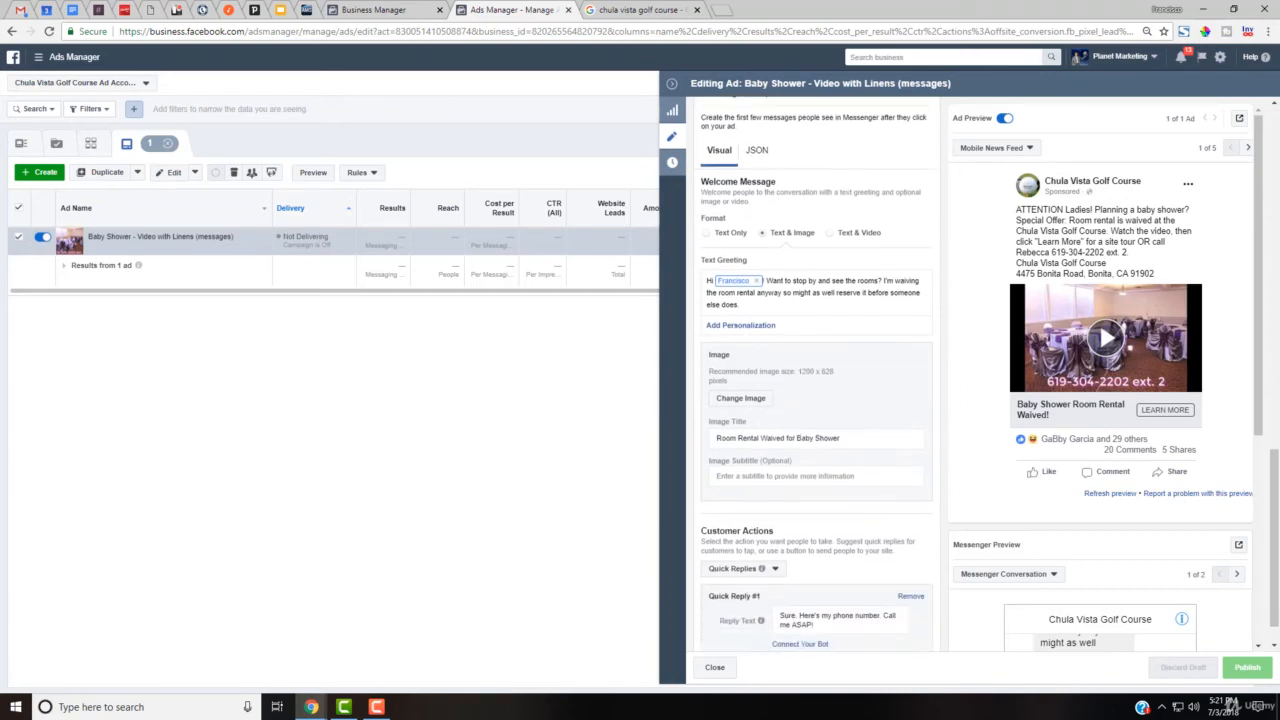
pyautogui.scroll(-3, 1187, 545)
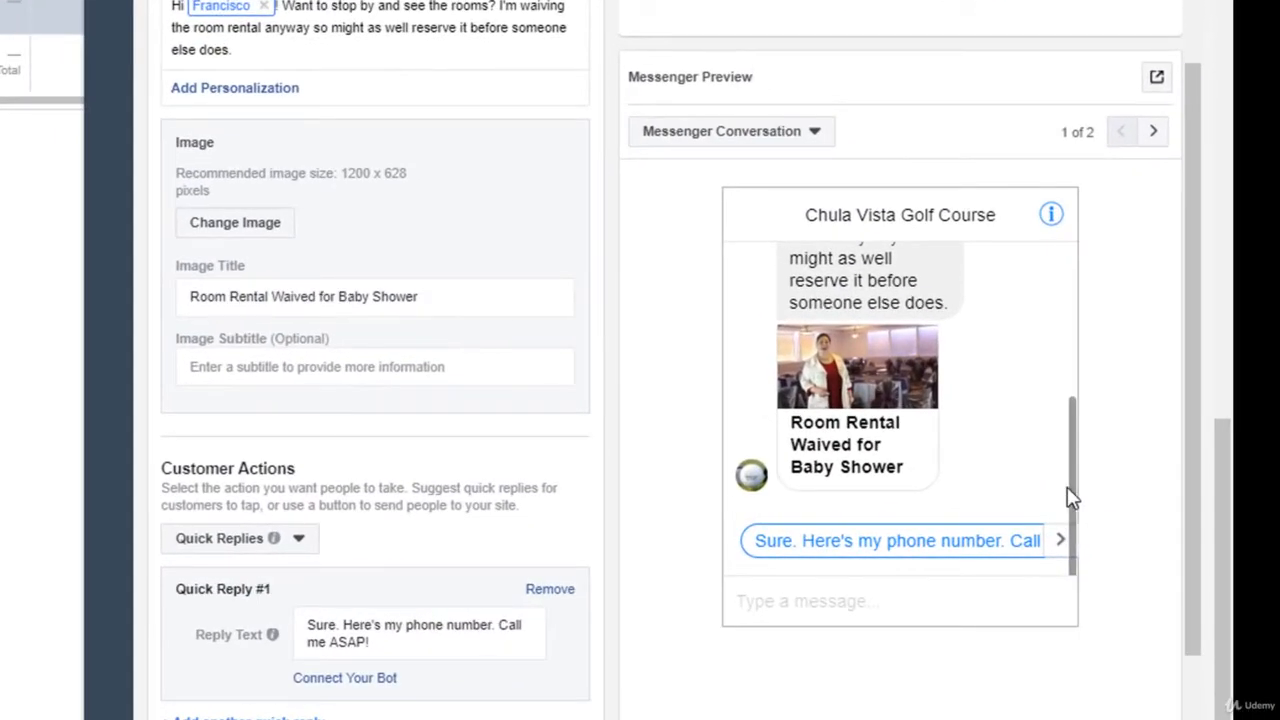
# Step: Read through the Messenger conversation preview, from the greeting to the room rental image and the quick reply
pyautogui.moveTo(1070, 497); pyautogui.dragTo(1094, 420)
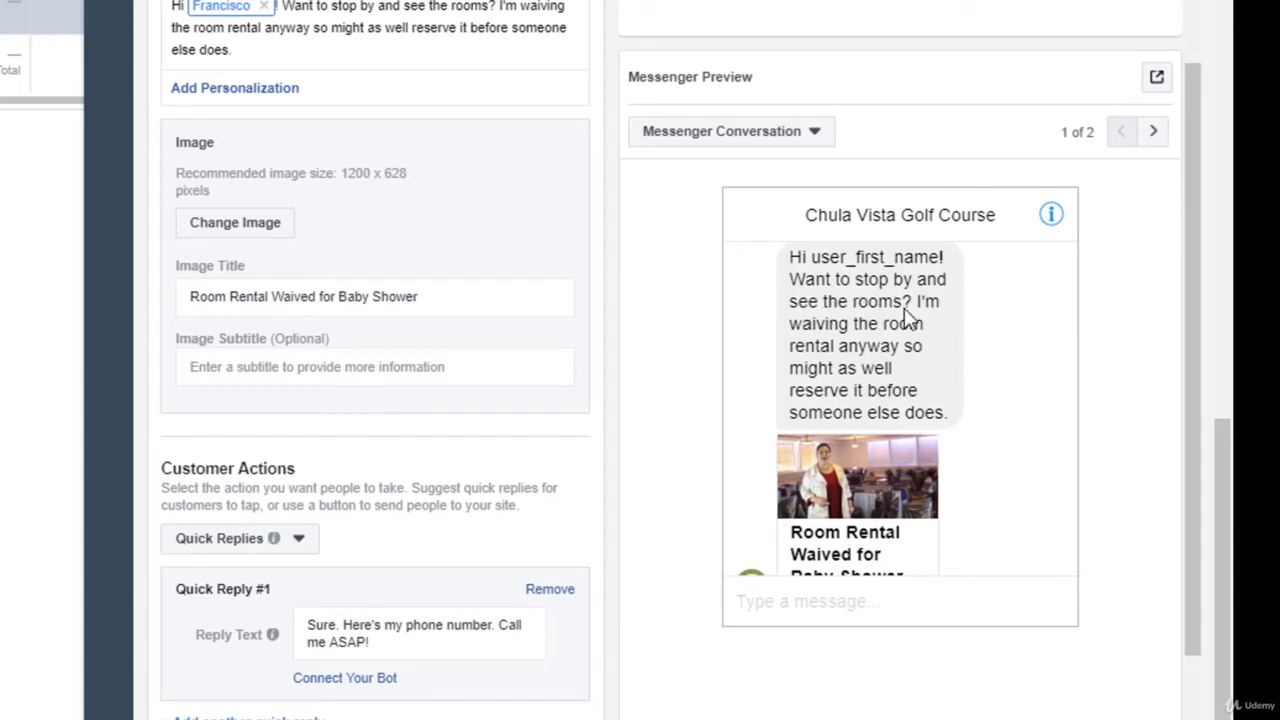
pyautogui.scroll(-2, 951, 506)
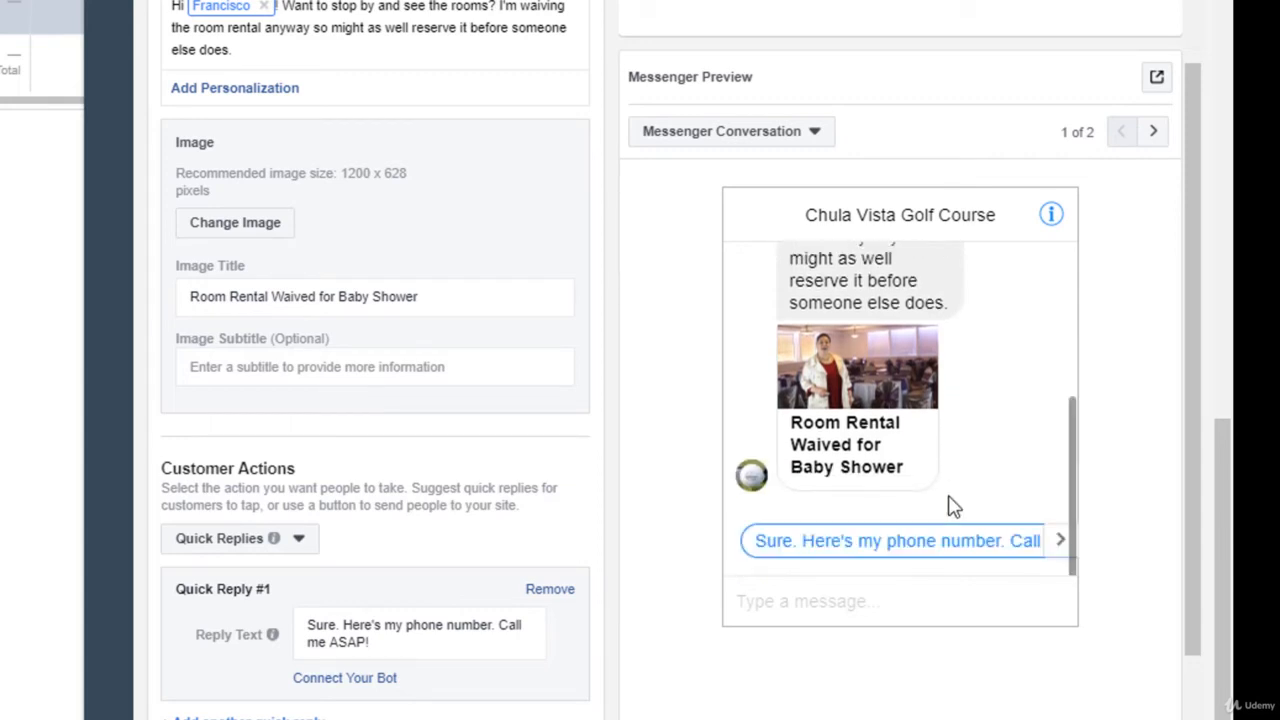
pyautogui.moveTo(1071, 514); pyautogui.dragTo(1069, 449)
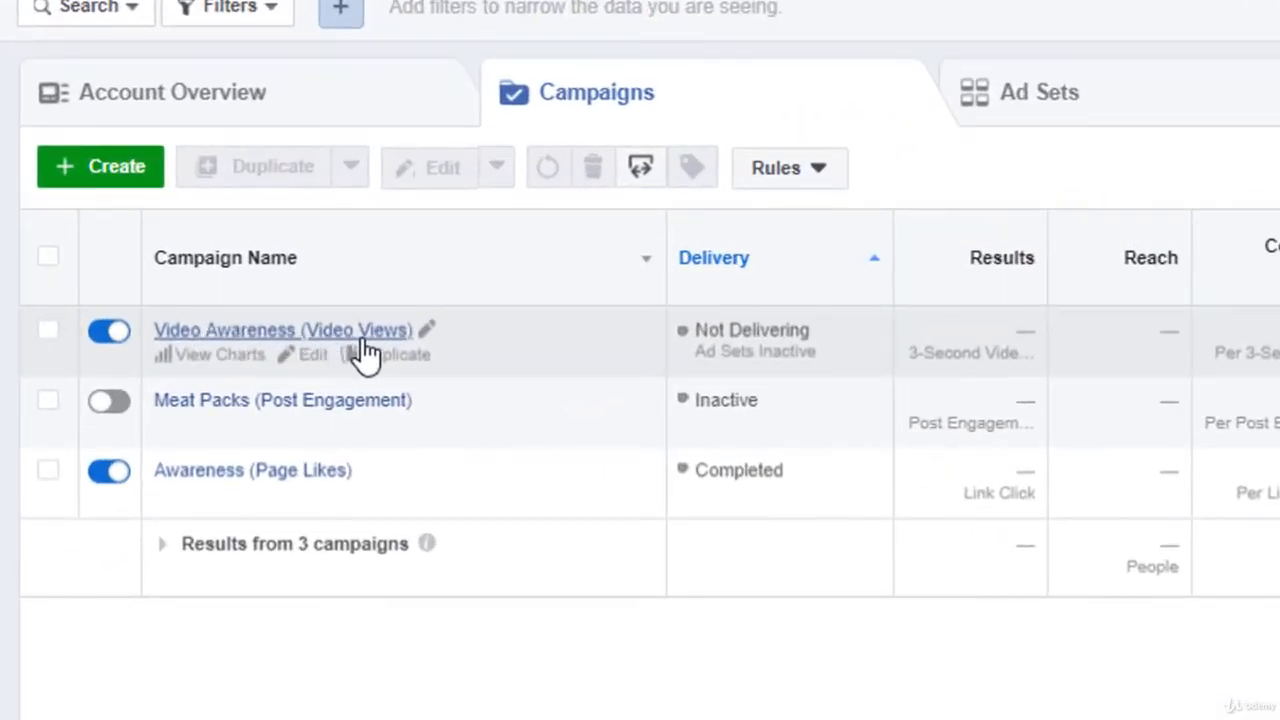
# Step: Show the ad sets of the Video Awareness (Video Views) campaign and select only the "Free Salsa: Int/Barbecue" ad set
pyautogui.click(312, 355)
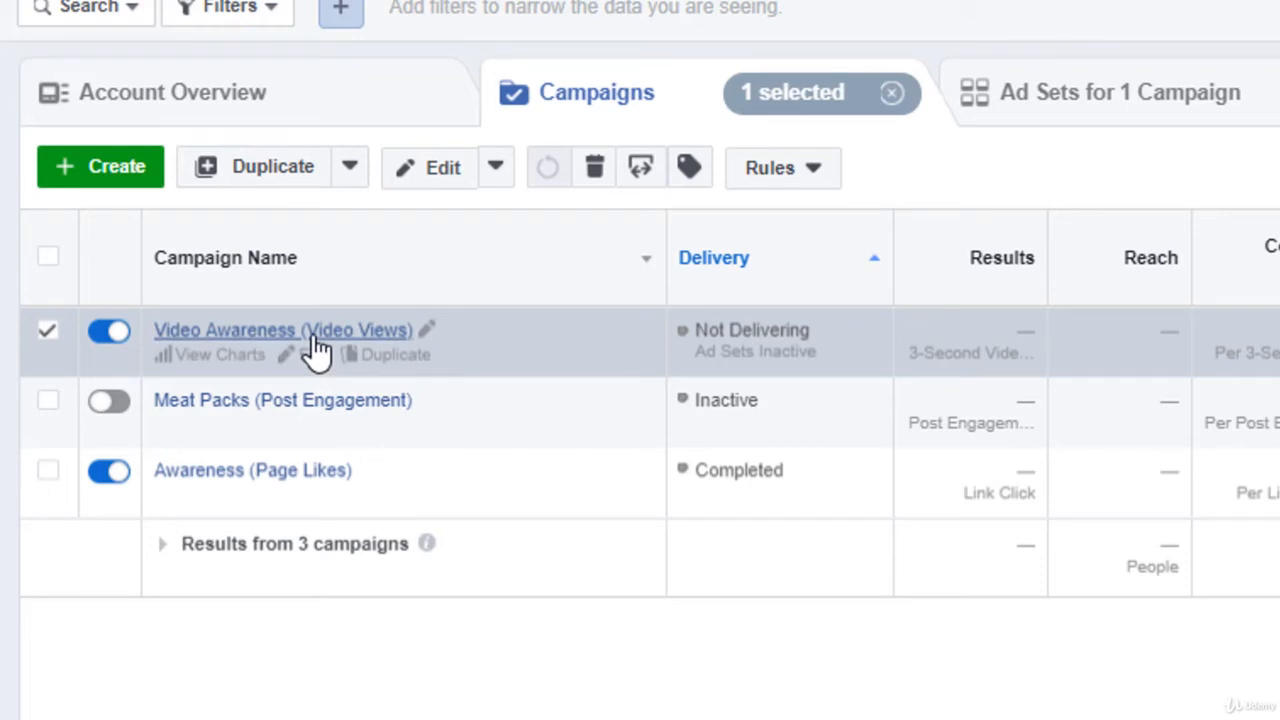
pyautogui.click(314, 358)
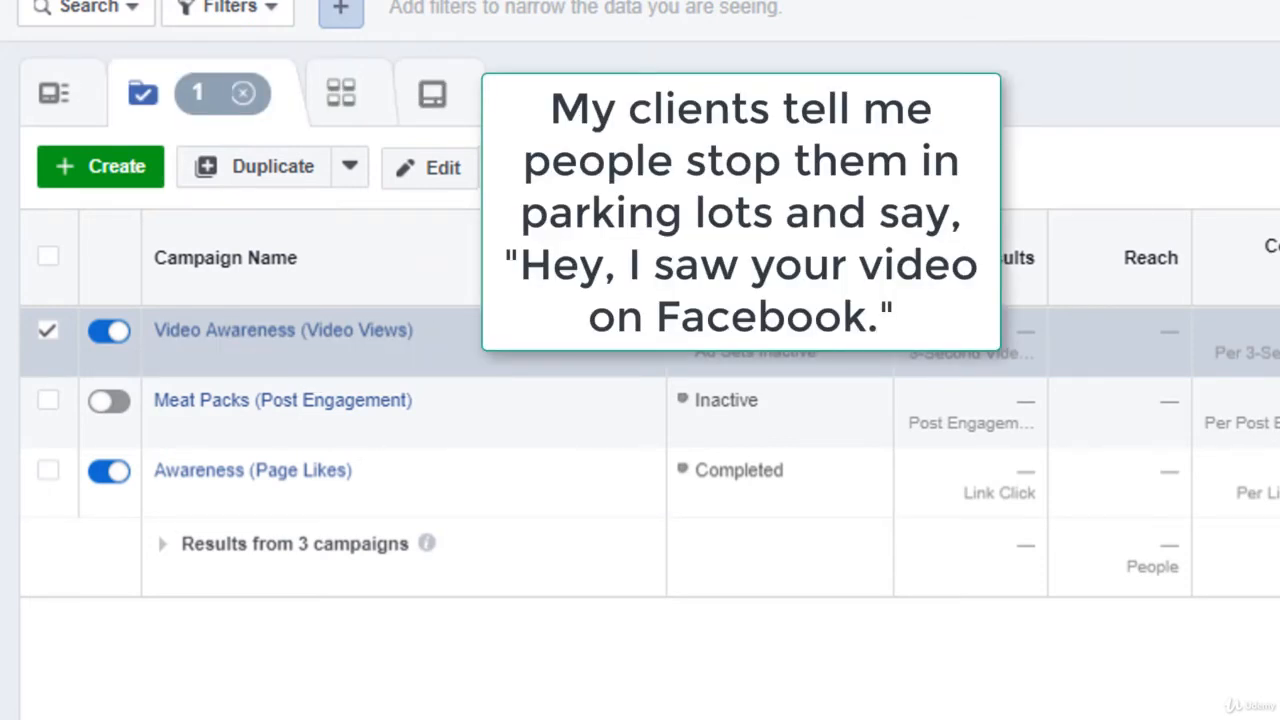
pyautogui.click(341, 93)
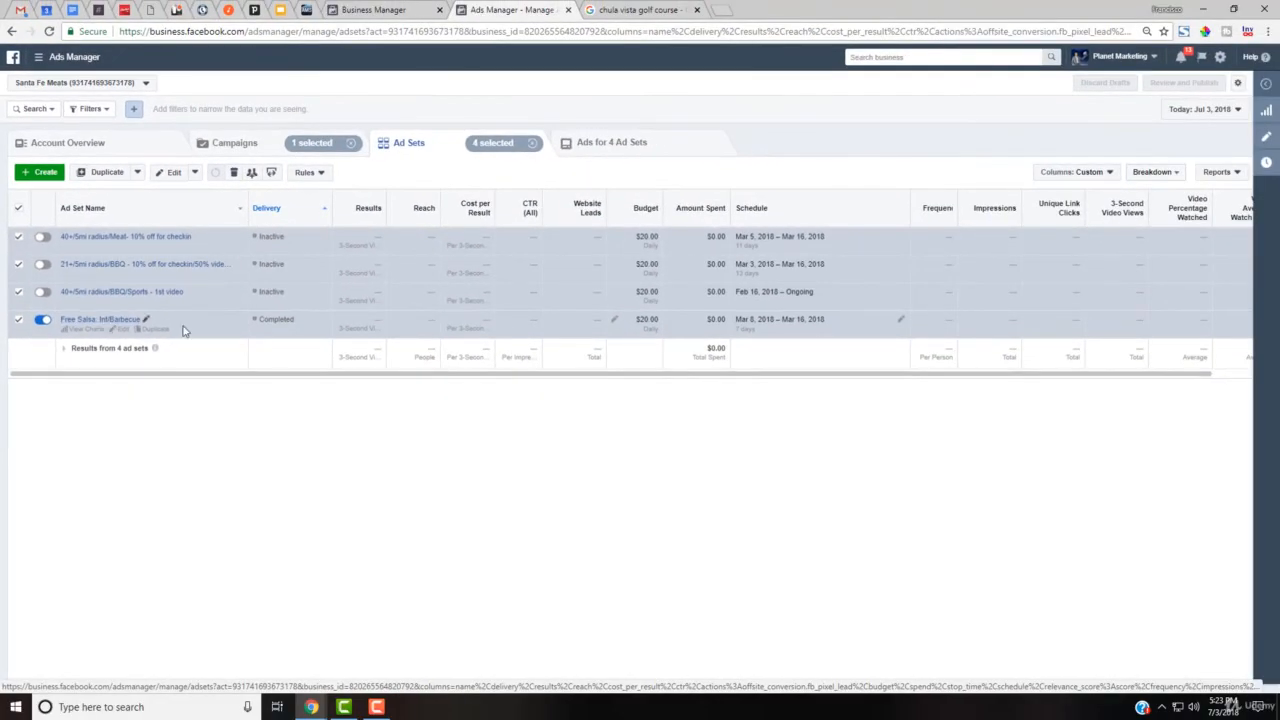
pyautogui.click(183, 331)
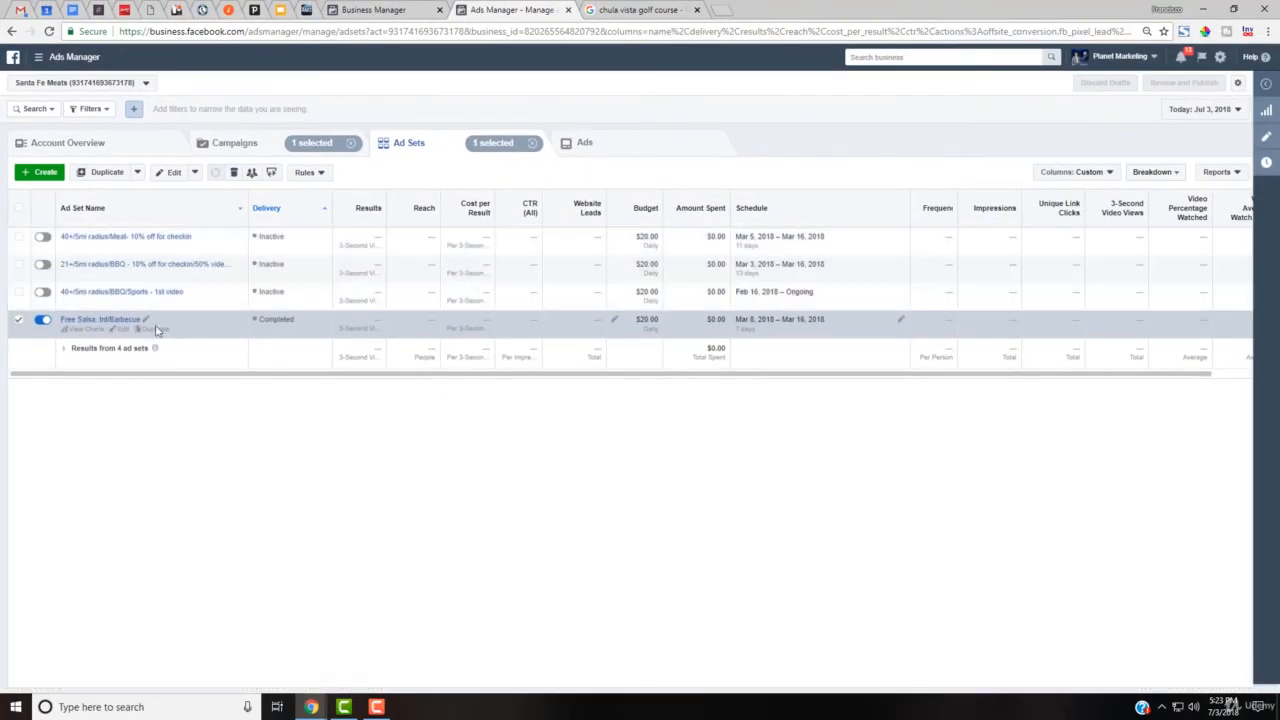
# Step: Open the "Free Salsa: Int/Barbecue" ad set for editing and review its schedule and targeted locations on the map
pyautogui.click(127, 330)
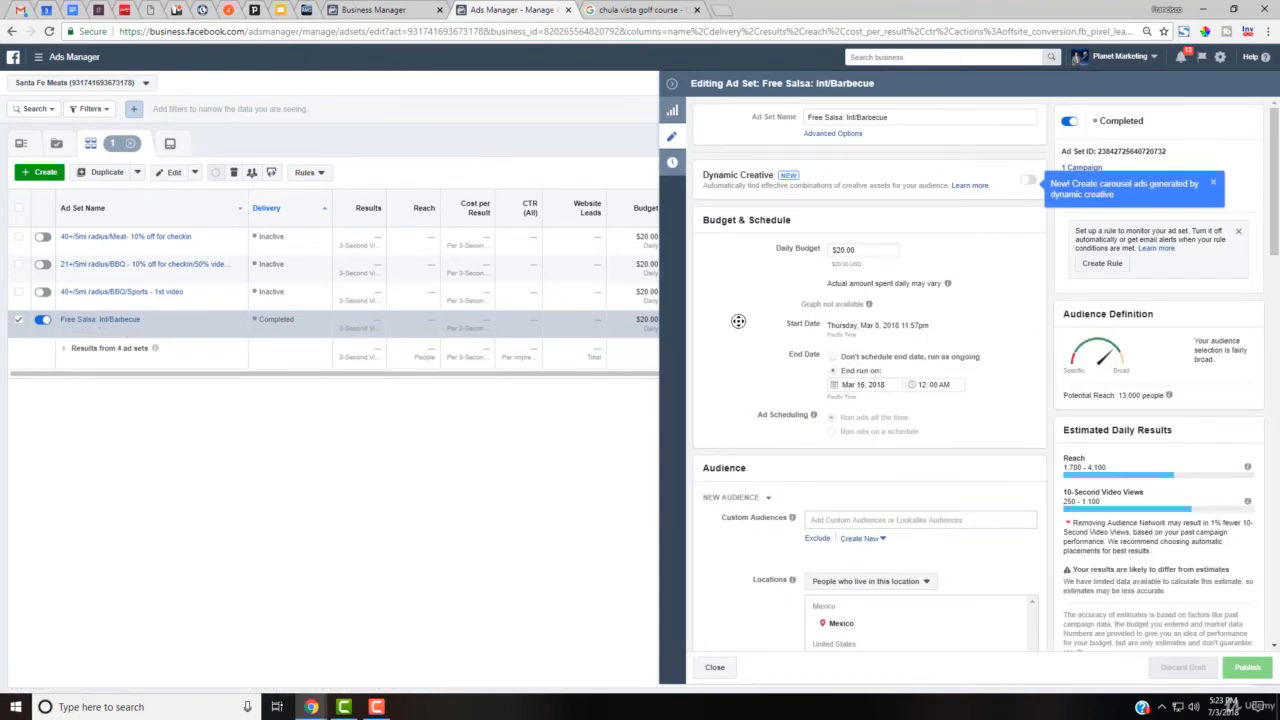
pyautogui.scroll(-1, 740, 325)
pyautogui.scroll(-3, 740, 237)
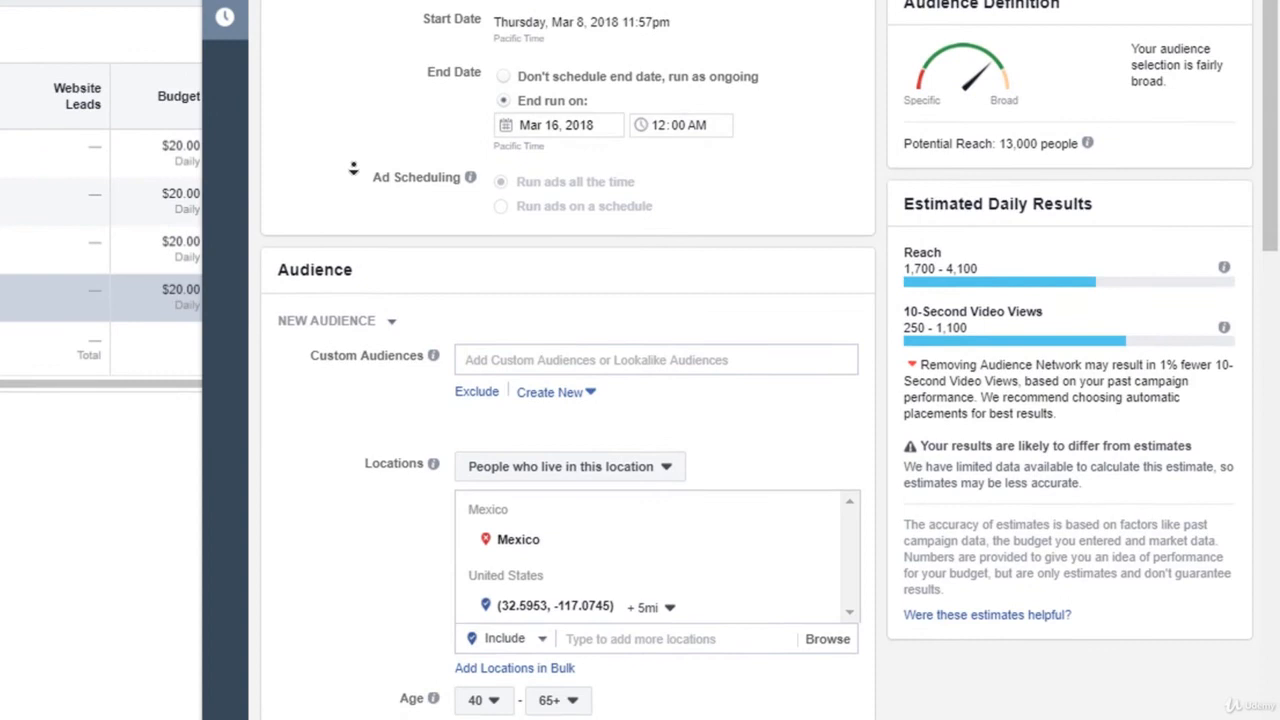
pyautogui.scroll(-5, 353, 170)
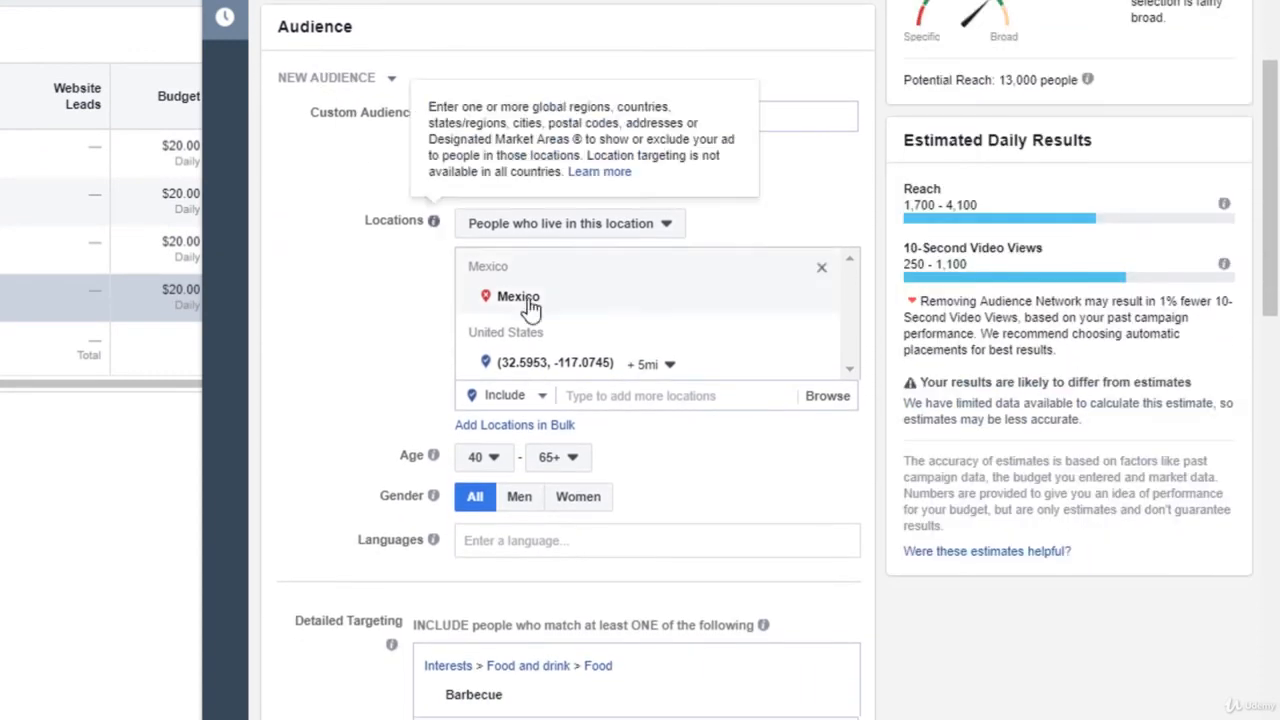
pyautogui.click(711, 369)
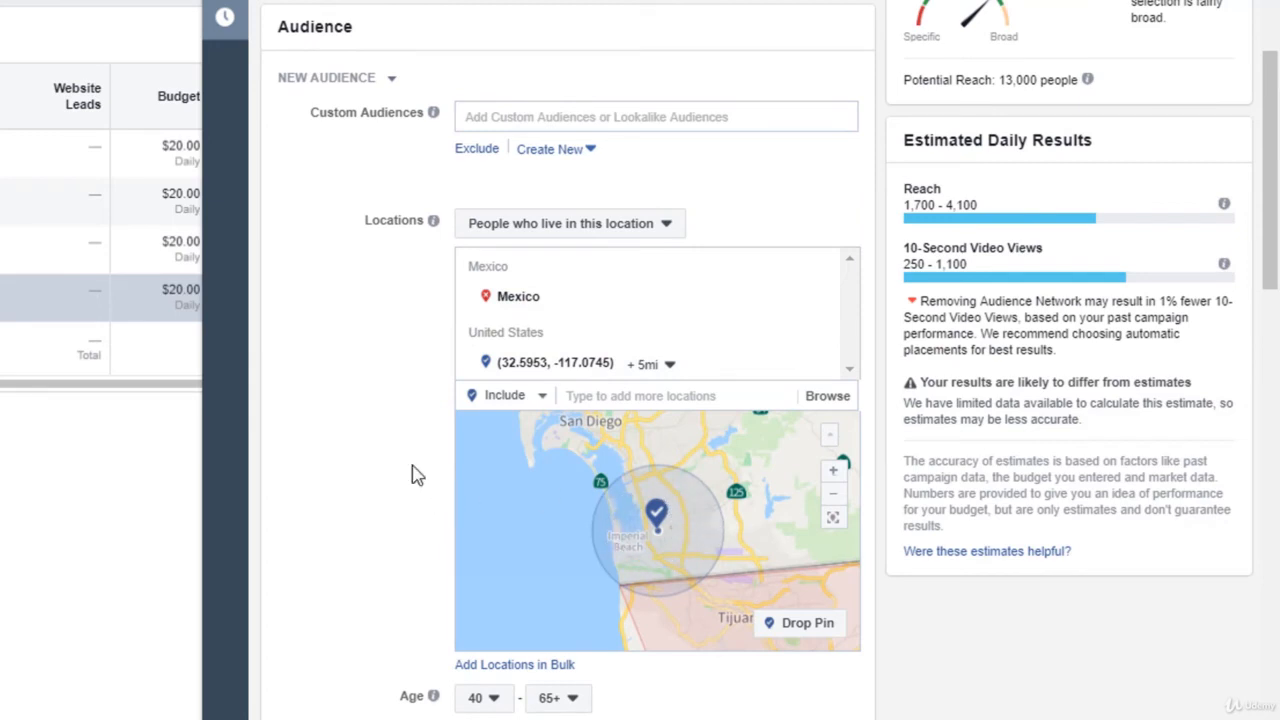
pyautogui.scroll(-2, 357, 391)
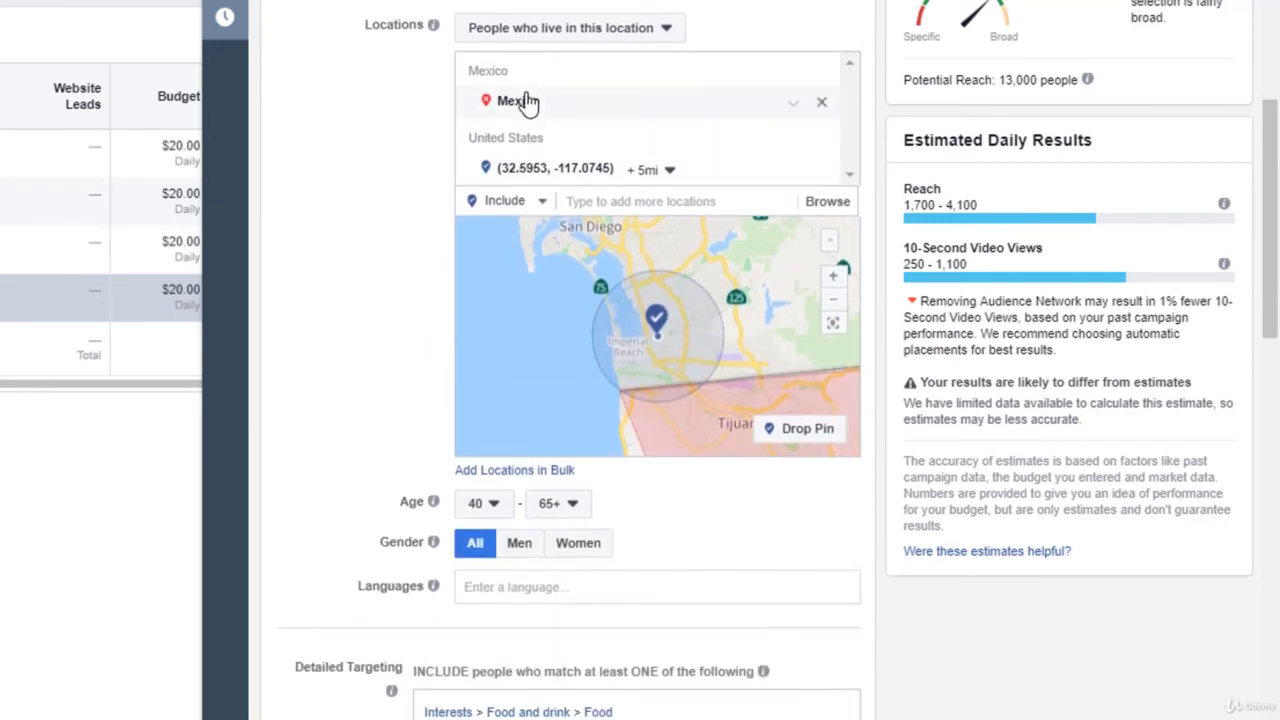
pyautogui.scroll(-3, 360, 320)
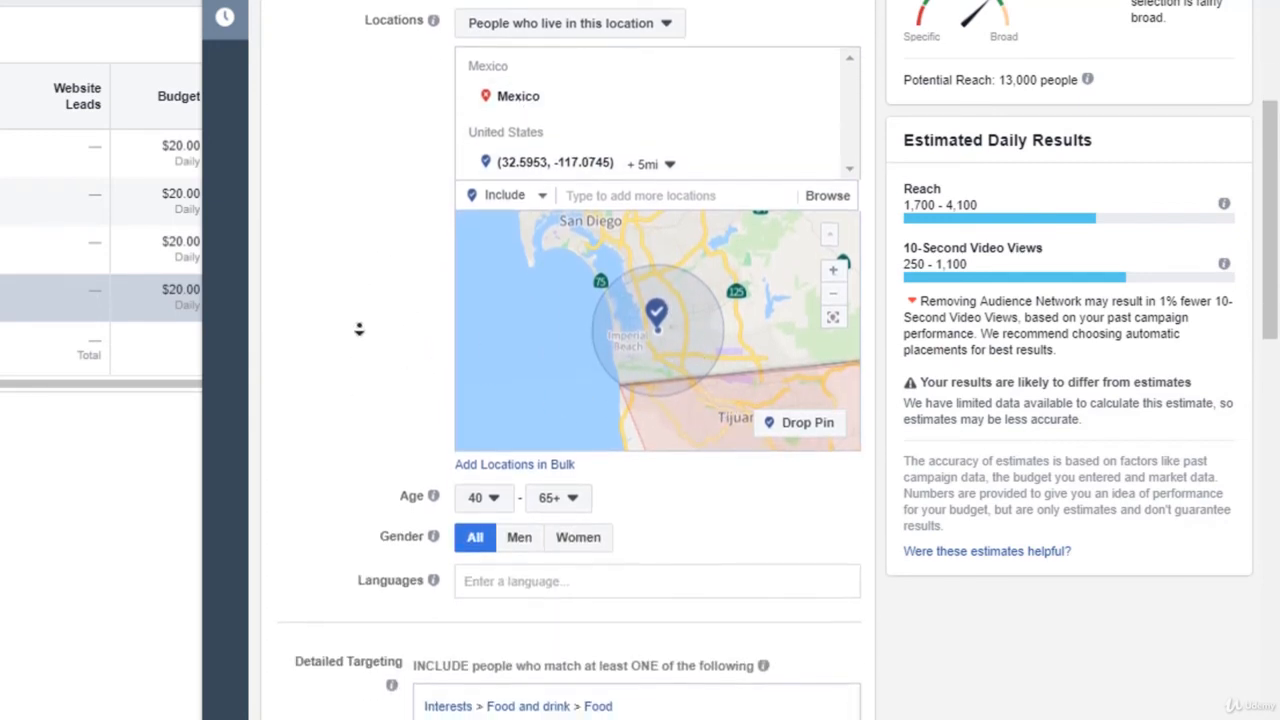
# Step: Review the ad set's age range, gender, and Barbecue interest under detailed targeting, down to the placement section
pyautogui.moveTo(433, 271)
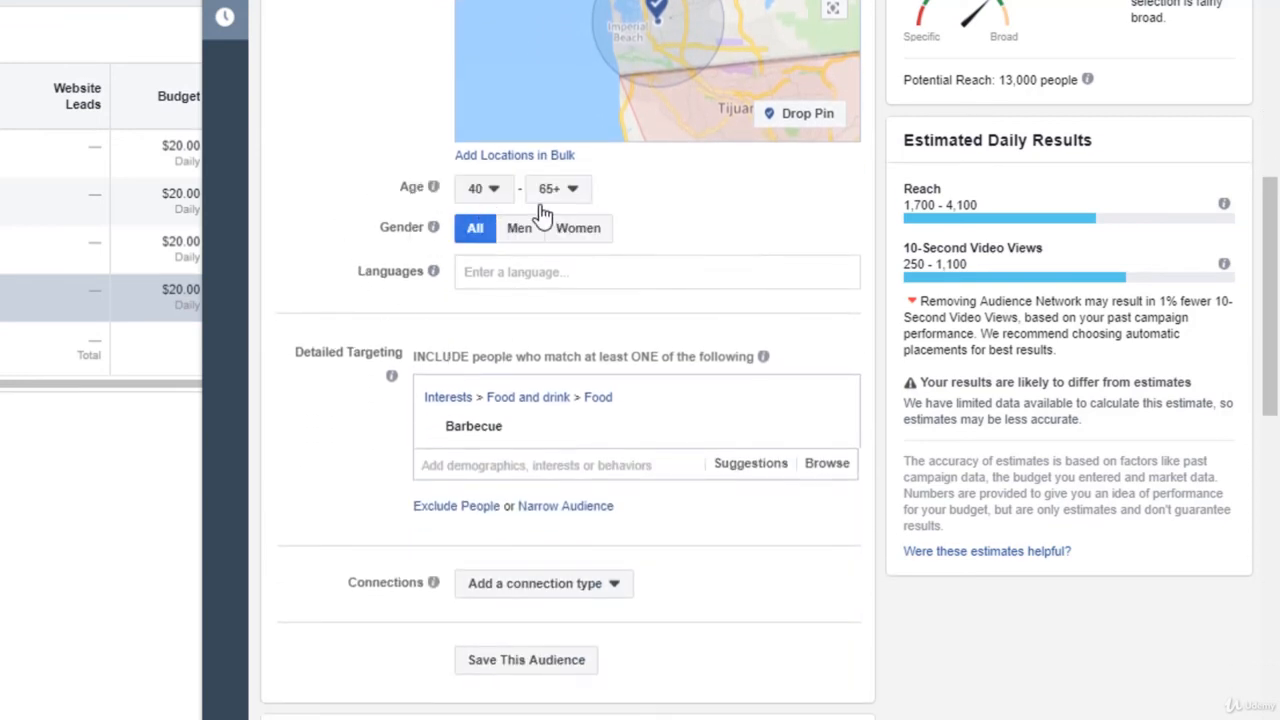
pyautogui.moveTo(502, 435)
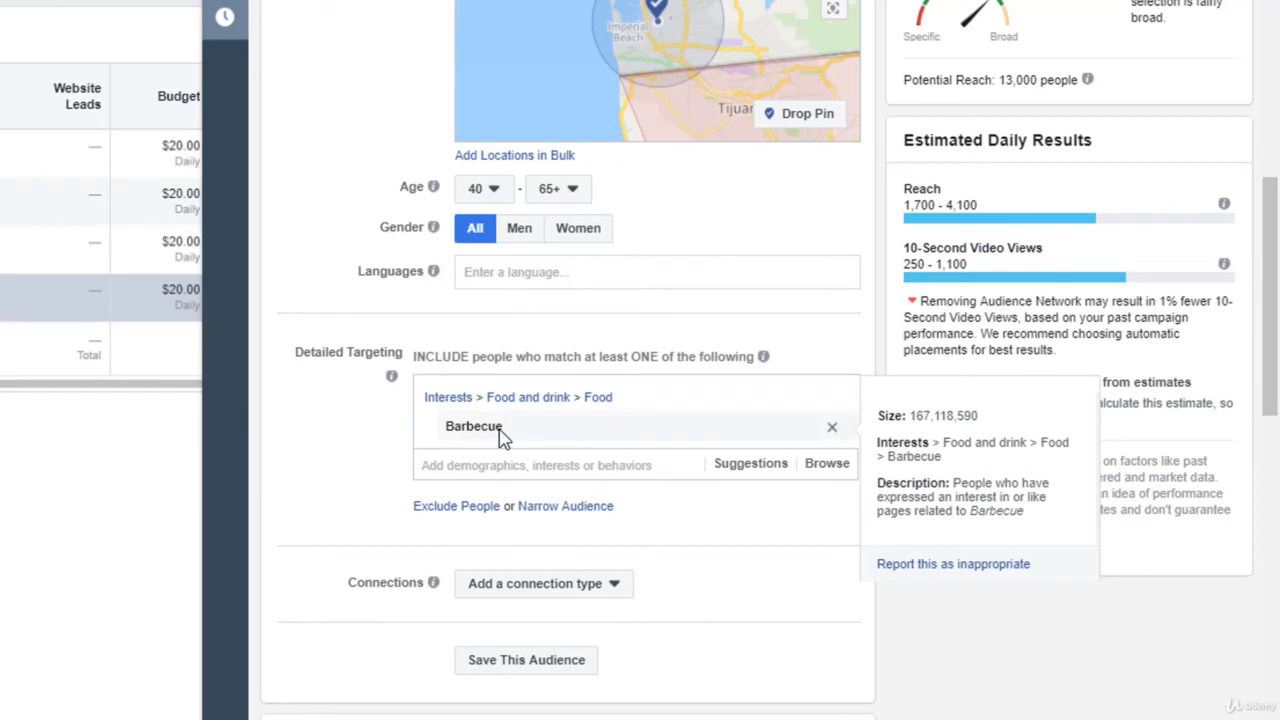
pyautogui.middleClick(314, 277)
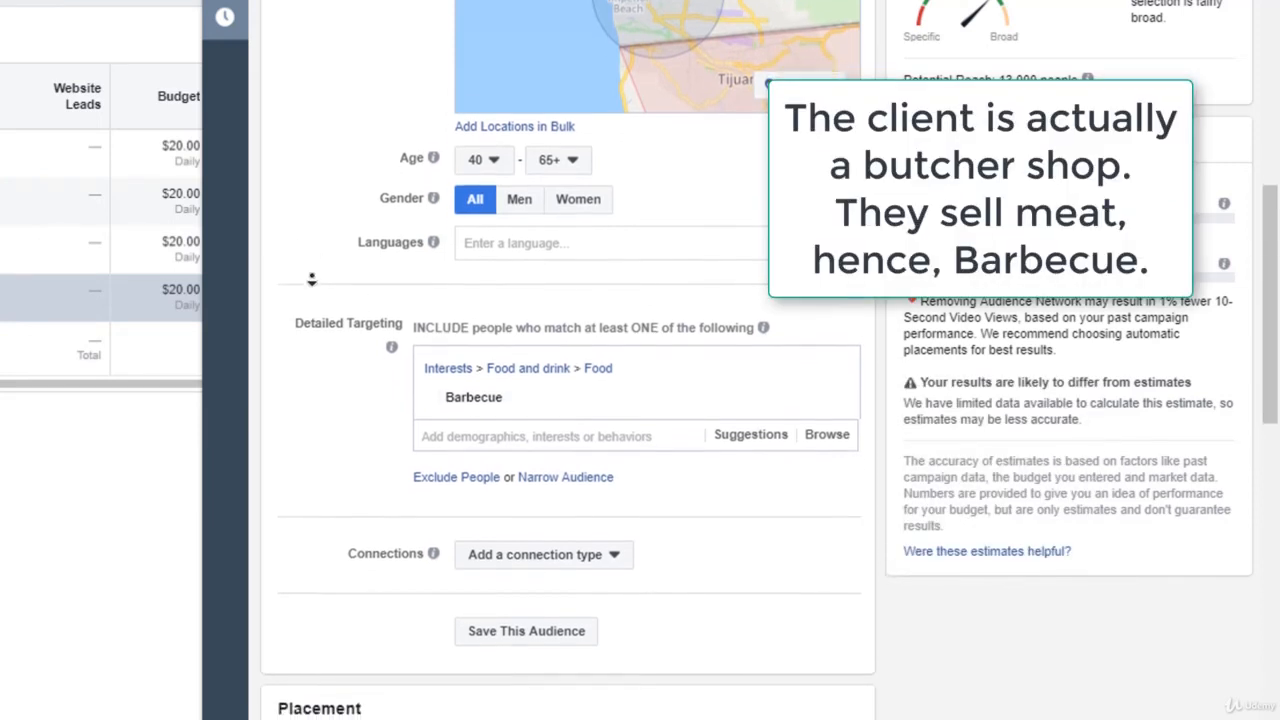
pyautogui.middleClick(314, 281)
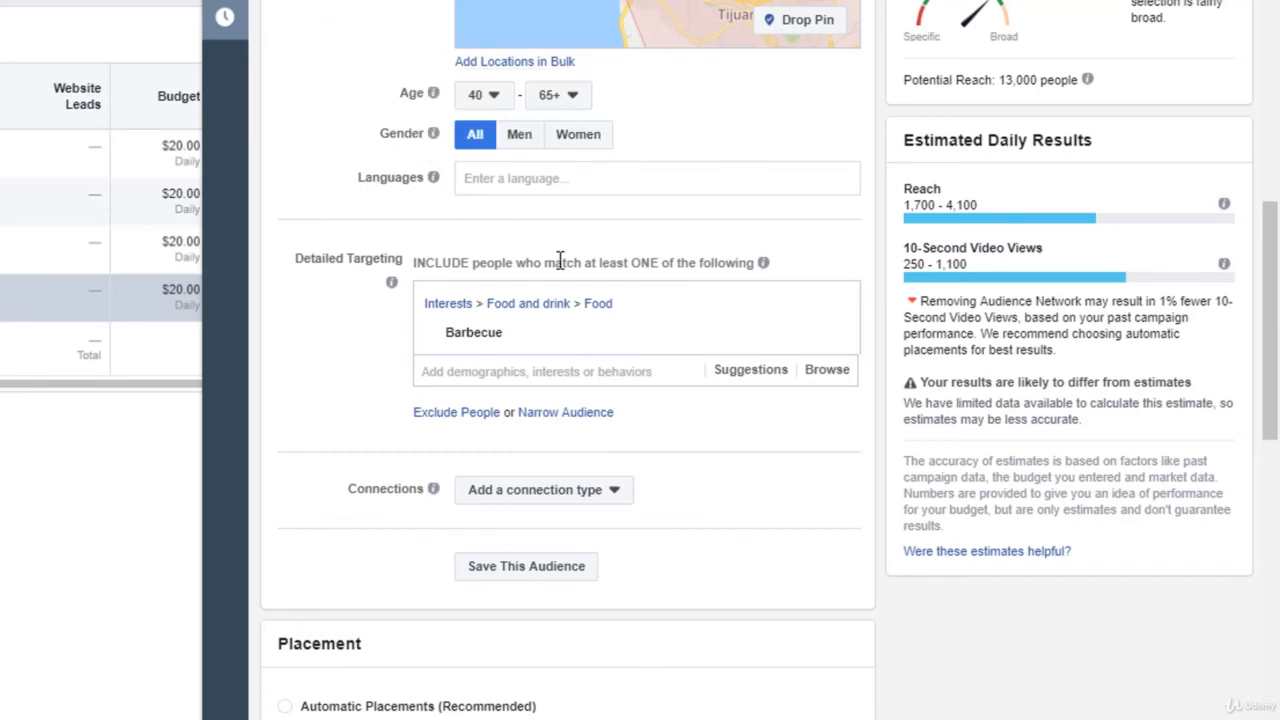
pyautogui.moveTo(767, 352)
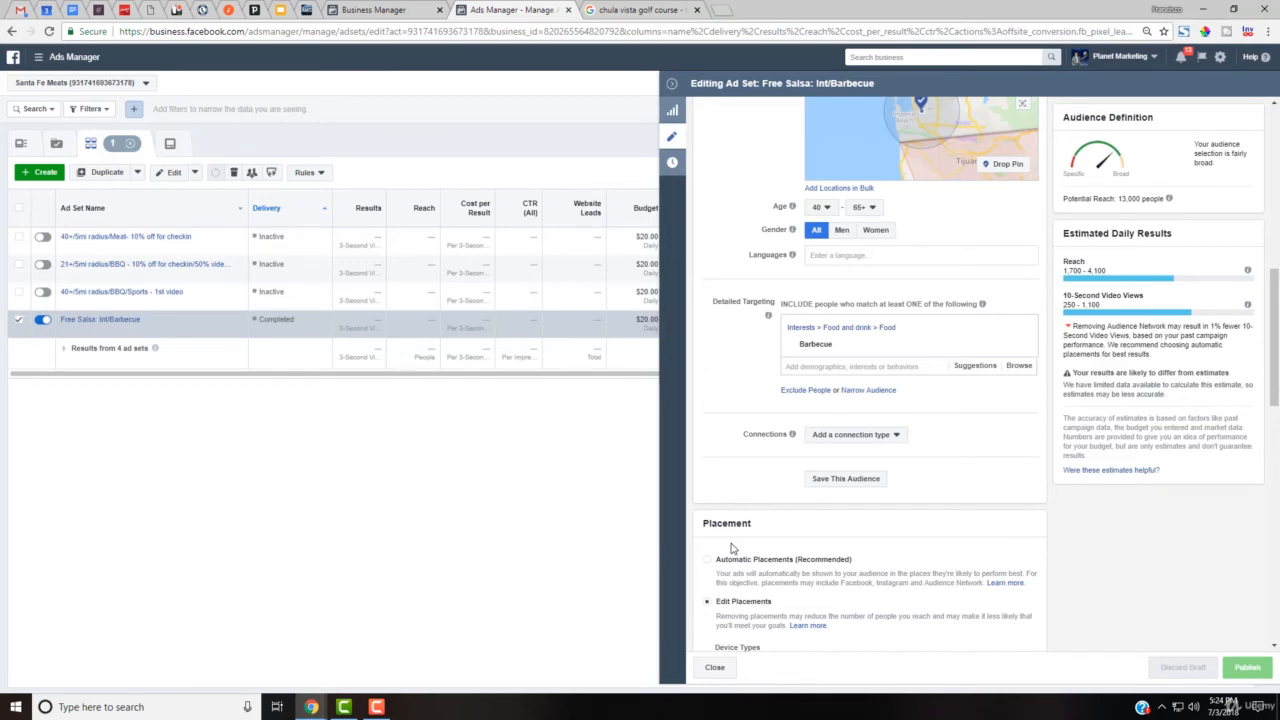
pyautogui.scroll(10, 712, 420)
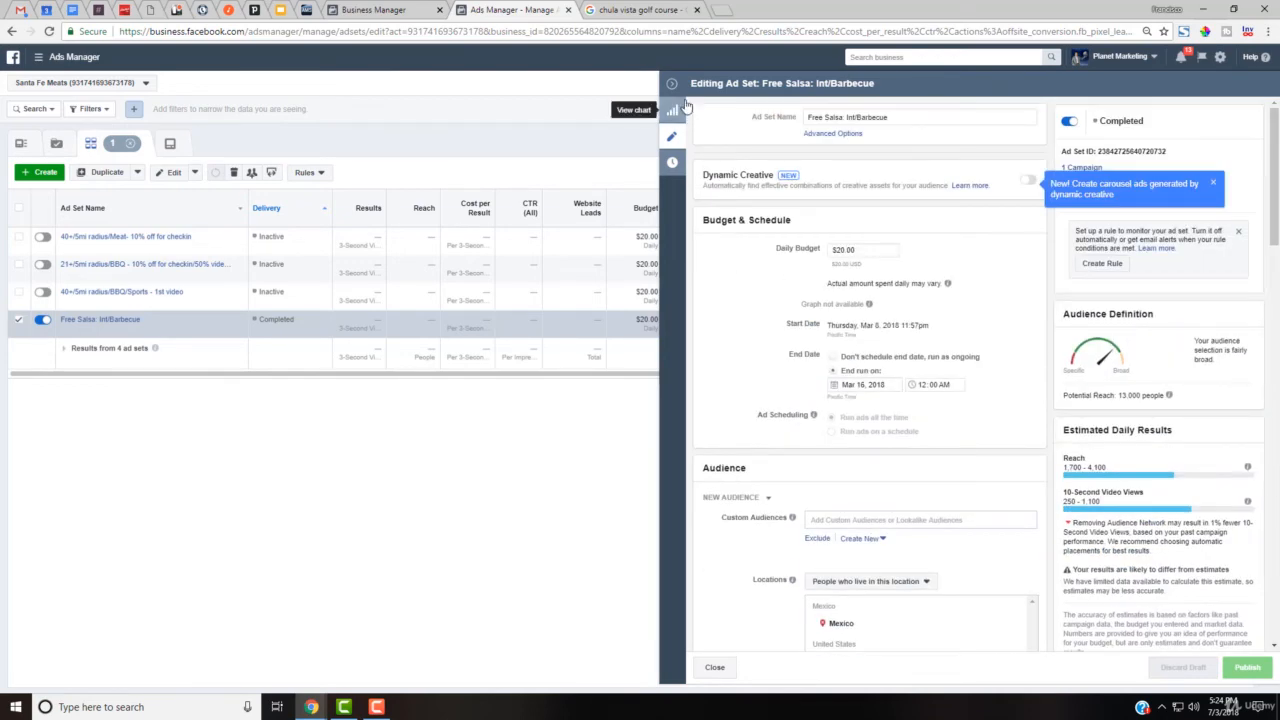
# Step: Close the ad set editor, check the campaign list and return to the ad sets
pyautogui.click(672, 84)
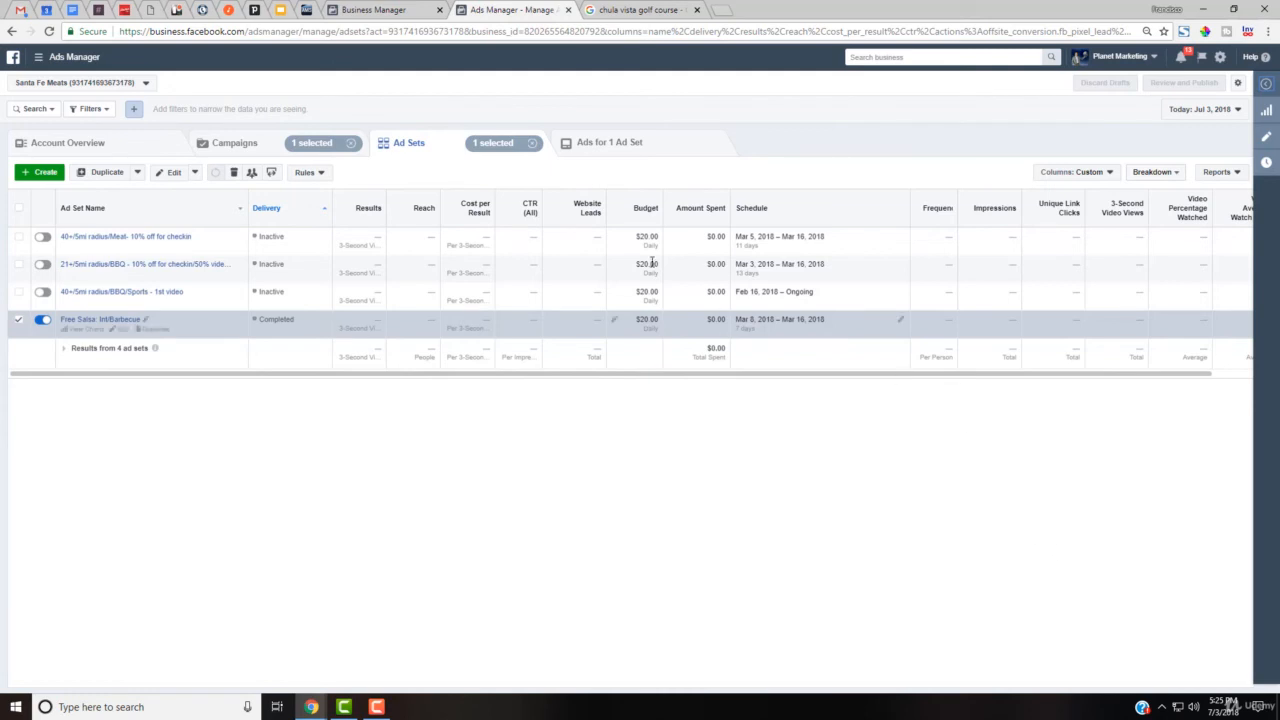
pyautogui.moveTo(636, 188)
pyautogui.click(251, 149)
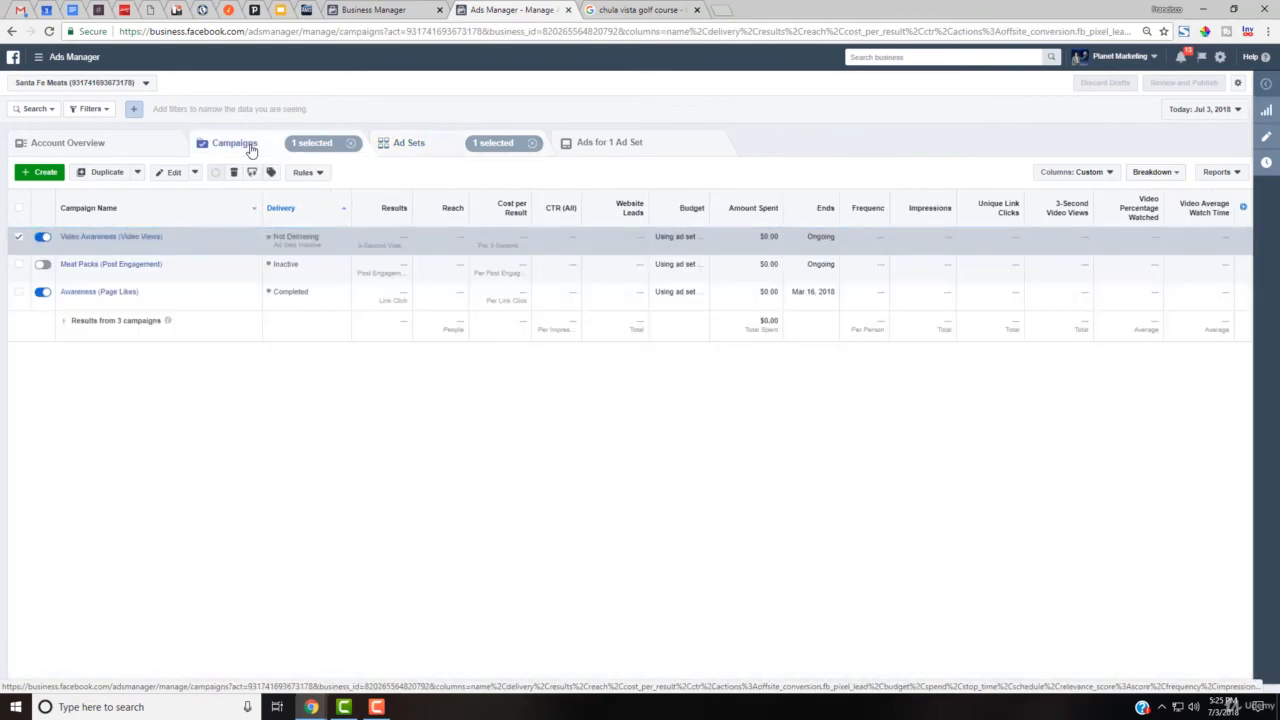
pyautogui.click(409, 149)
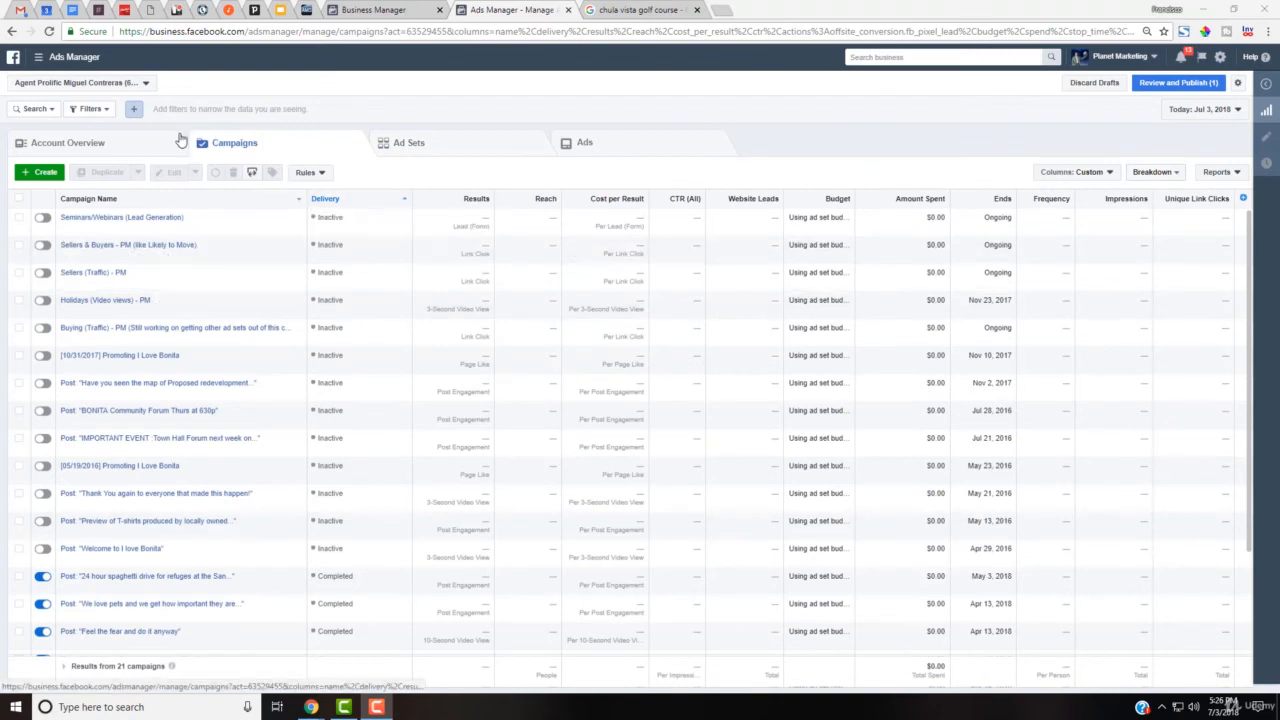
# Step: Show the ad sets of the Seminars/Webinars (Lead Generation) campaign and select the "benefits of downsizing seminar/62+ yrs or older/bonita homeowners" ad set
pyautogui.scroll(-2, 318, 288)
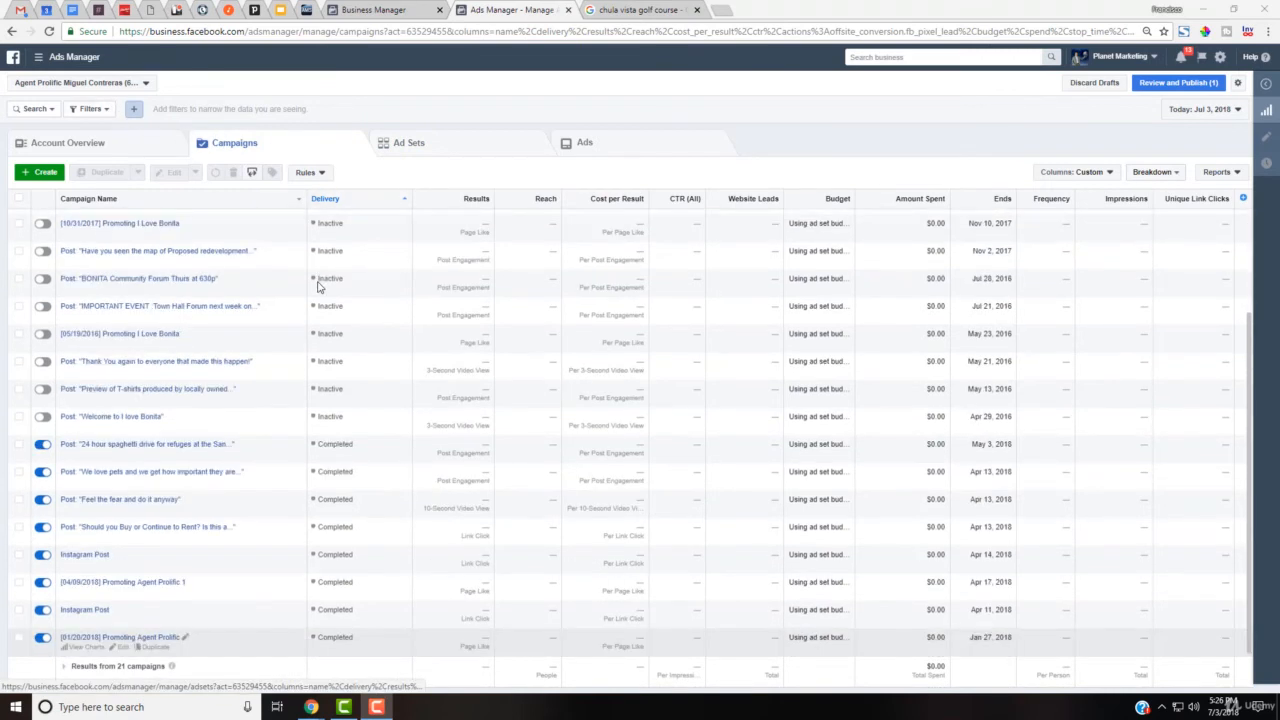
pyautogui.scroll(3, 318, 288)
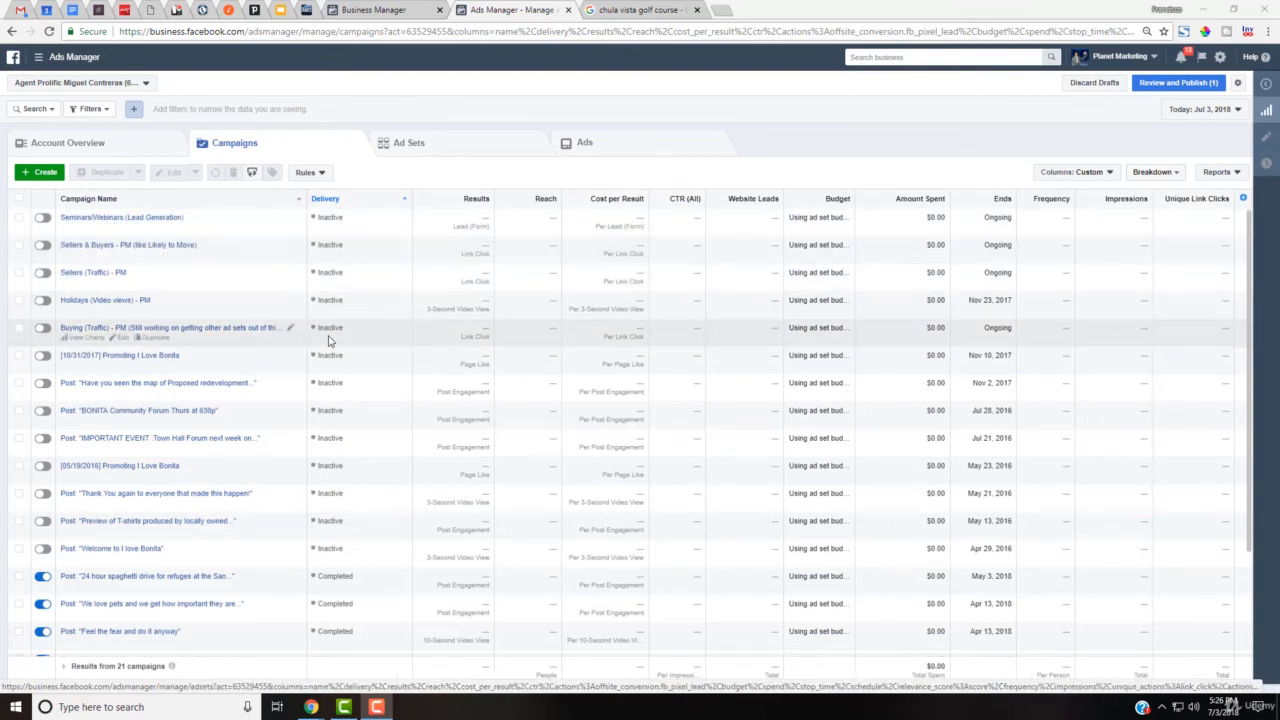
pyautogui.scroll(-2, 308, 300)
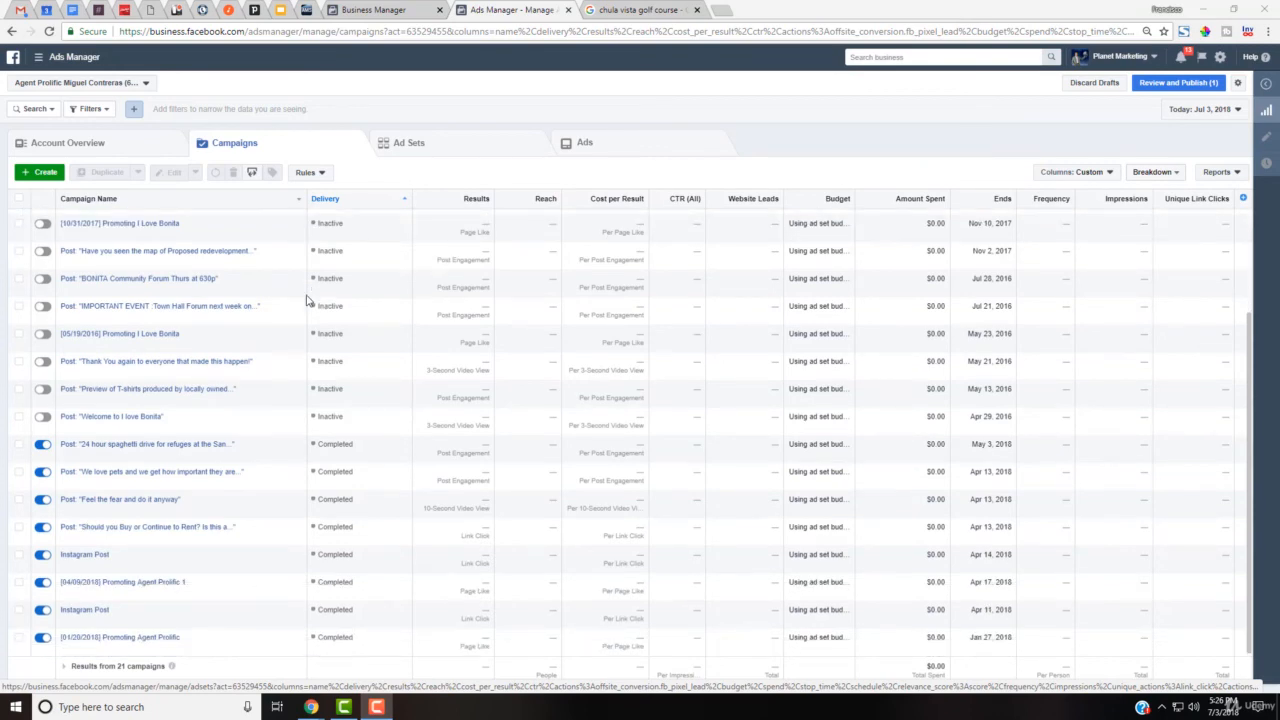
pyautogui.scroll(2, 263, 571)
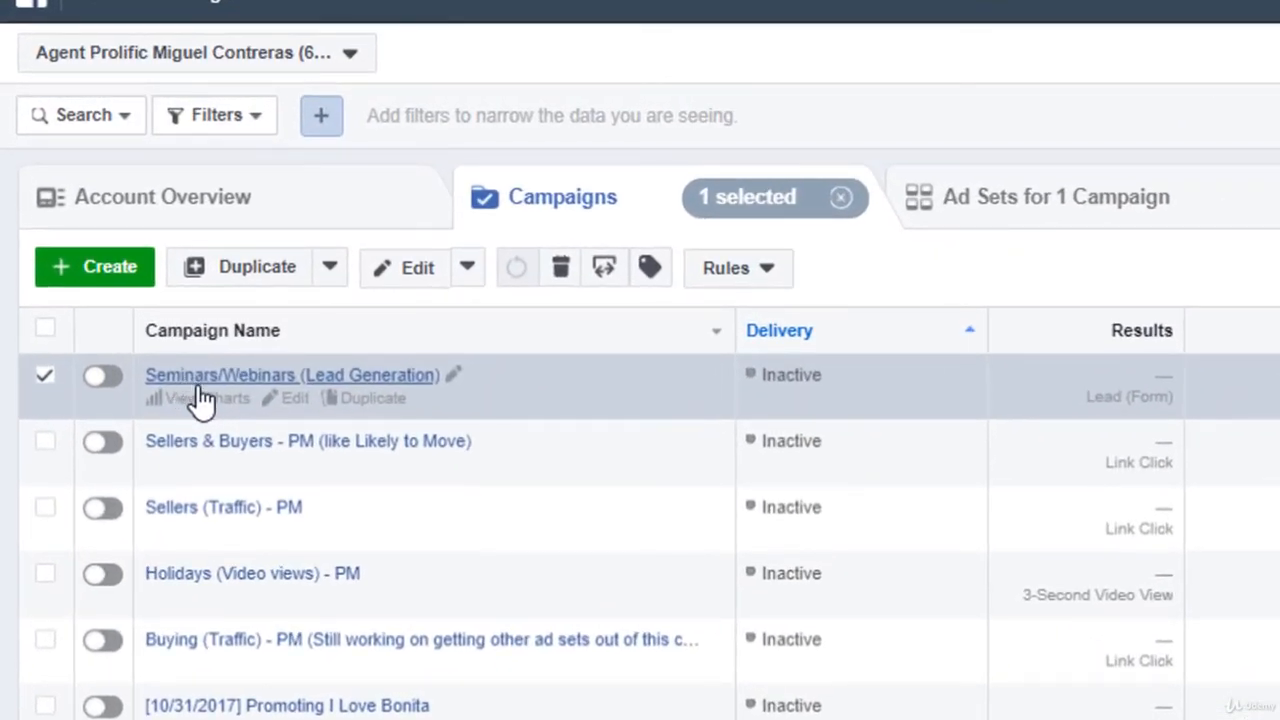
pyautogui.click(265, 382)
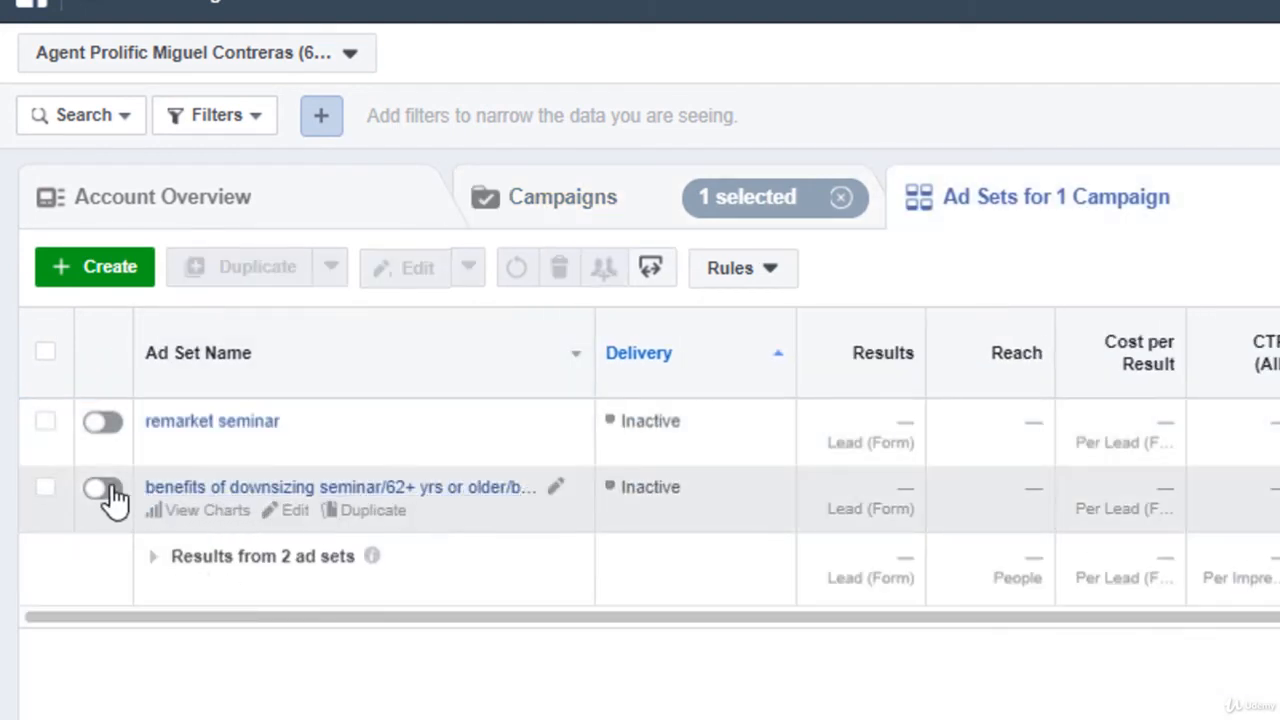
pyautogui.click(43, 490)
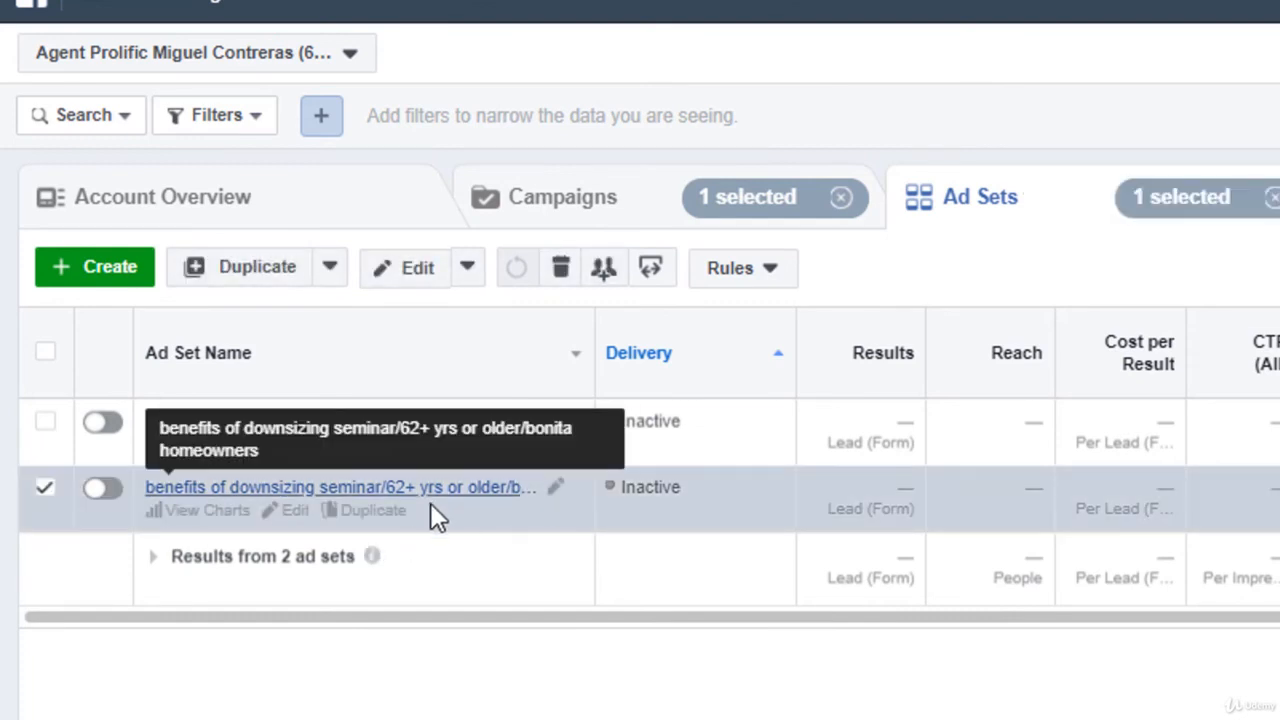
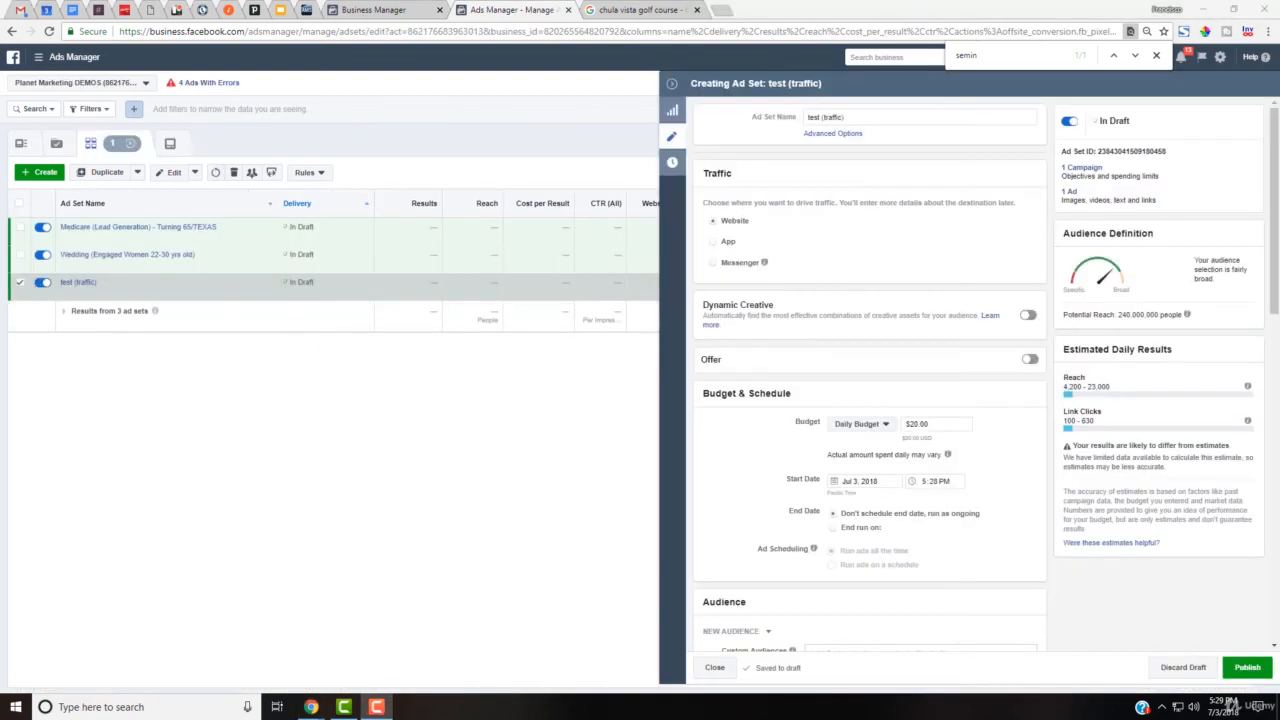
# Step: Look over the "test (traffic)" ad set's settings and browse the Behaviors categories in detailed targeting, including the Anniversary options
pyautogui.middleClick(740, 446)
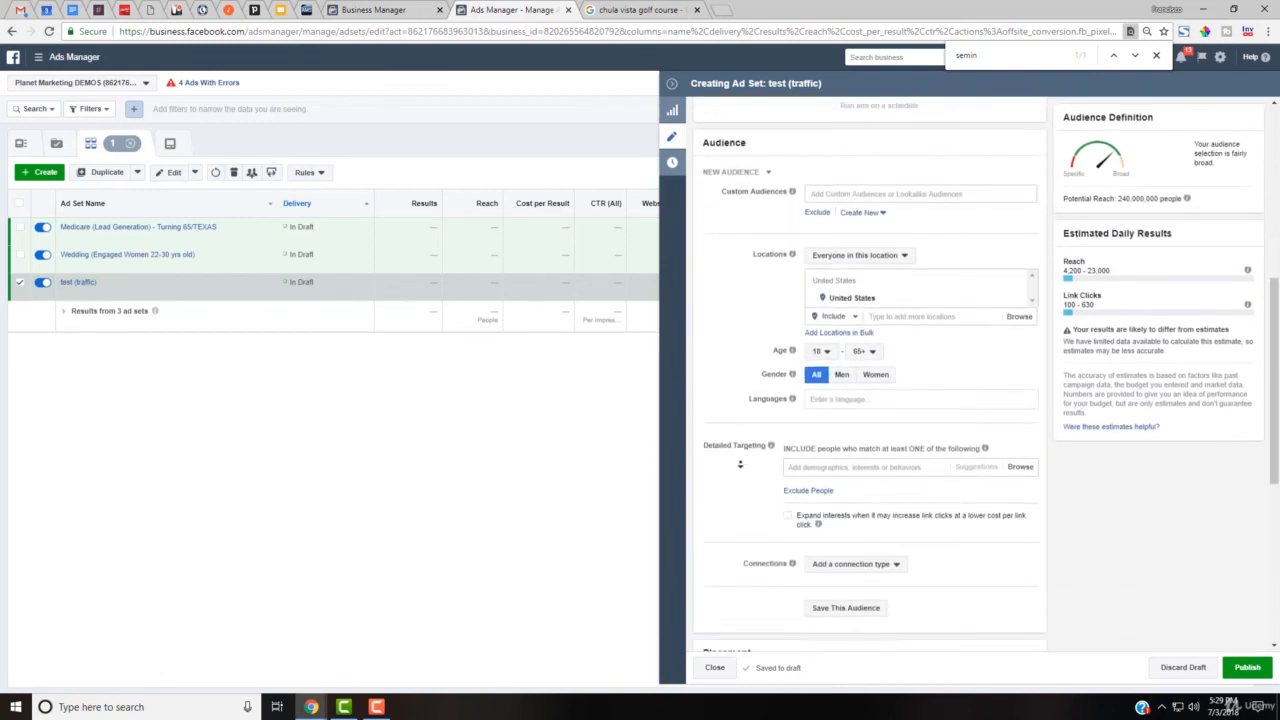
pyautogui.scroll(-3, 740, 464)
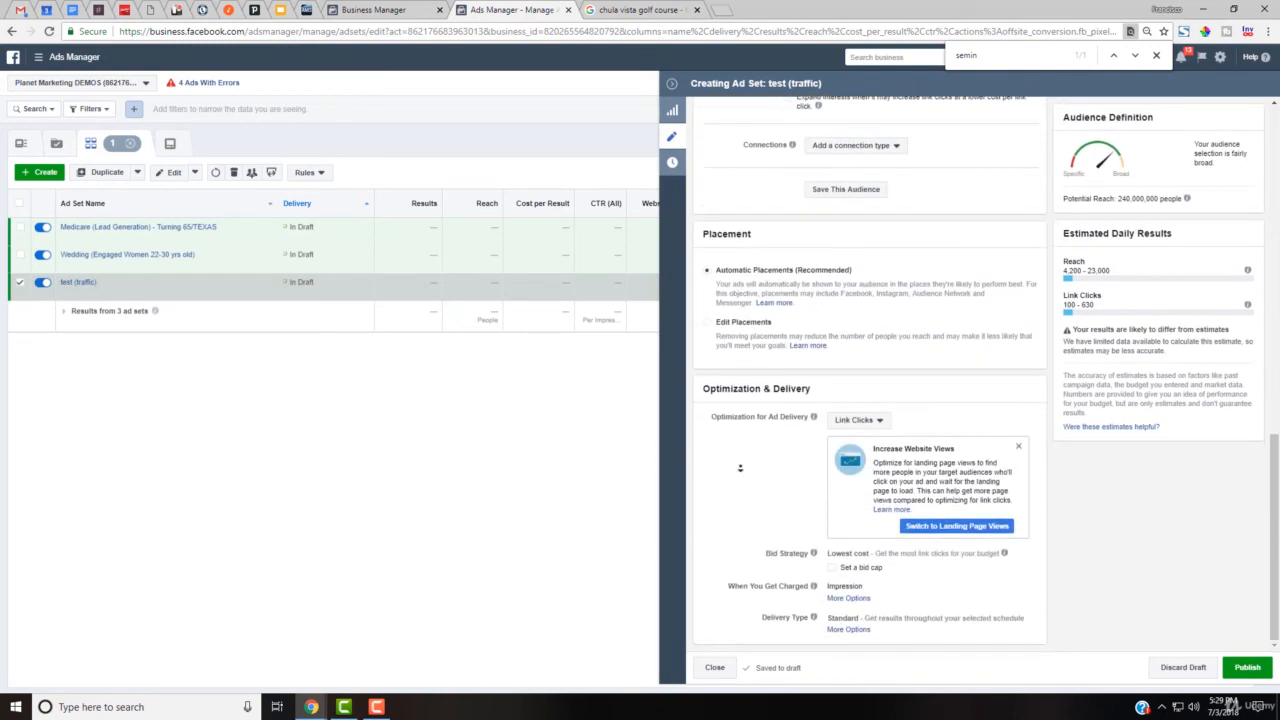
pyautogui.scroll(3, 741, 472)
pyautogui.scroll(-2, 745, 471)
pyautogui.scroll(2, 745, 471)
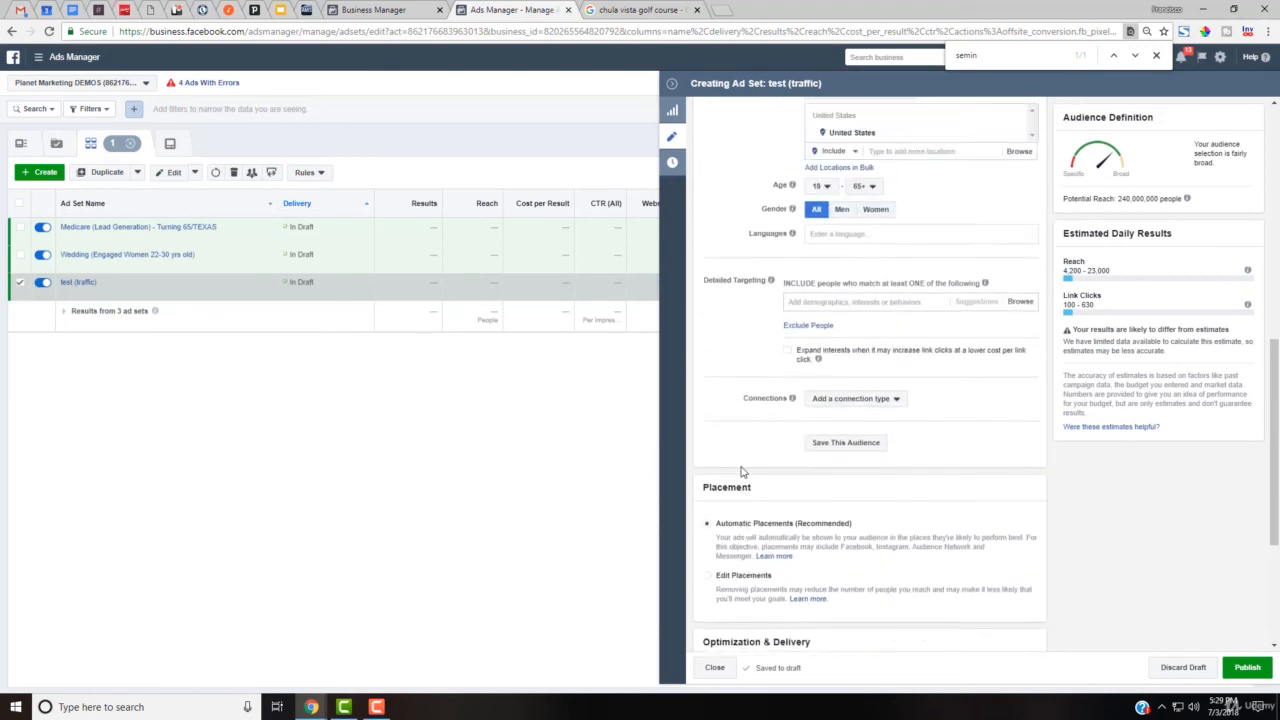
pyautogui.click(1020, 316)
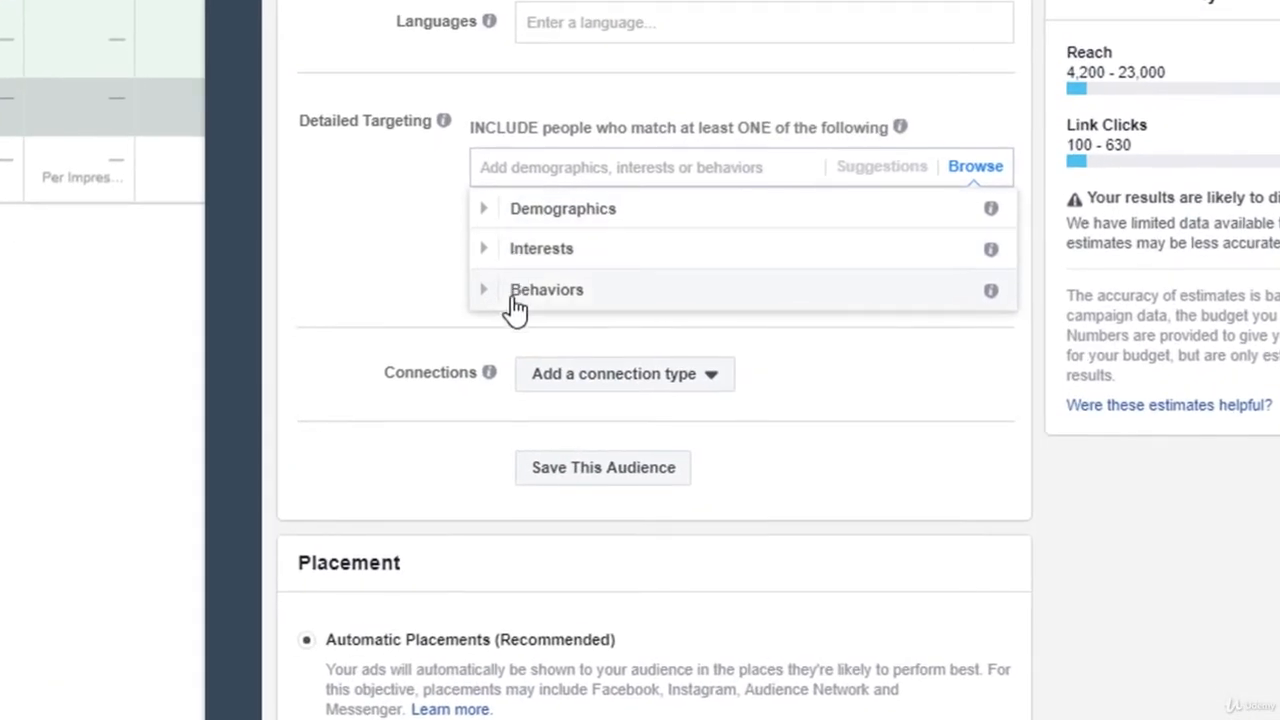
pyautogui.click(488, 300)
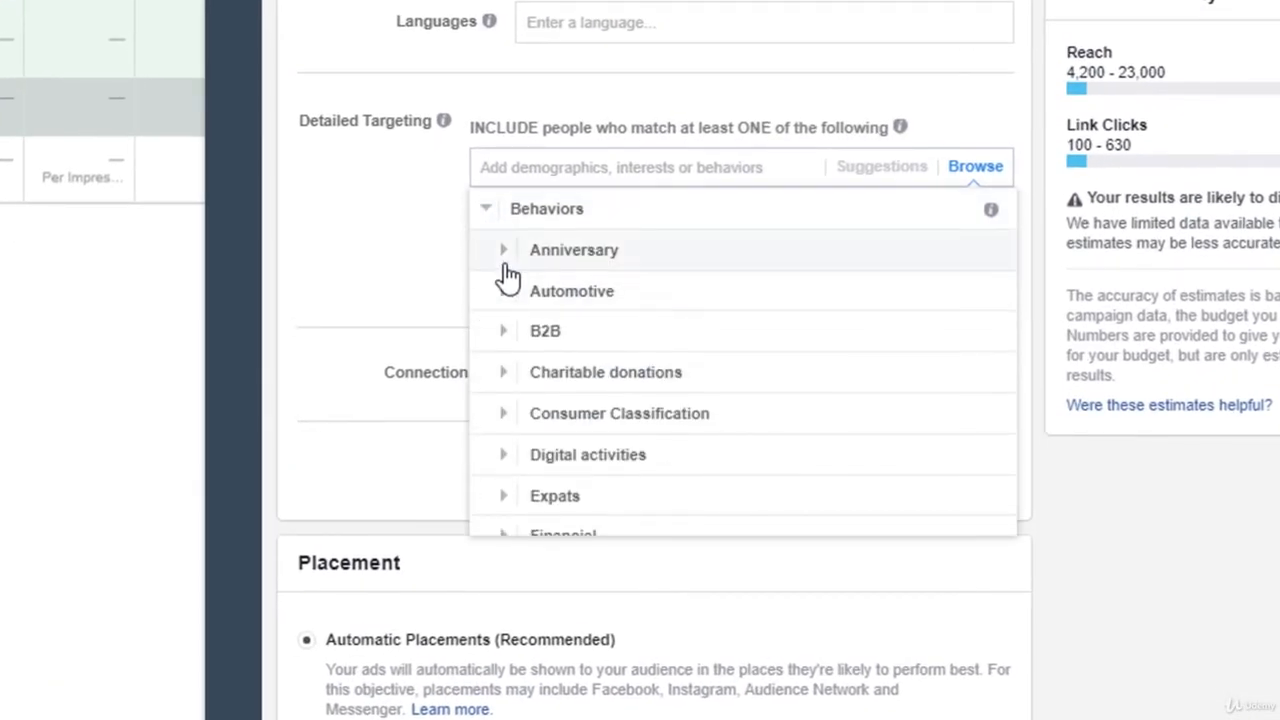
pyautogui.click(507, 262)
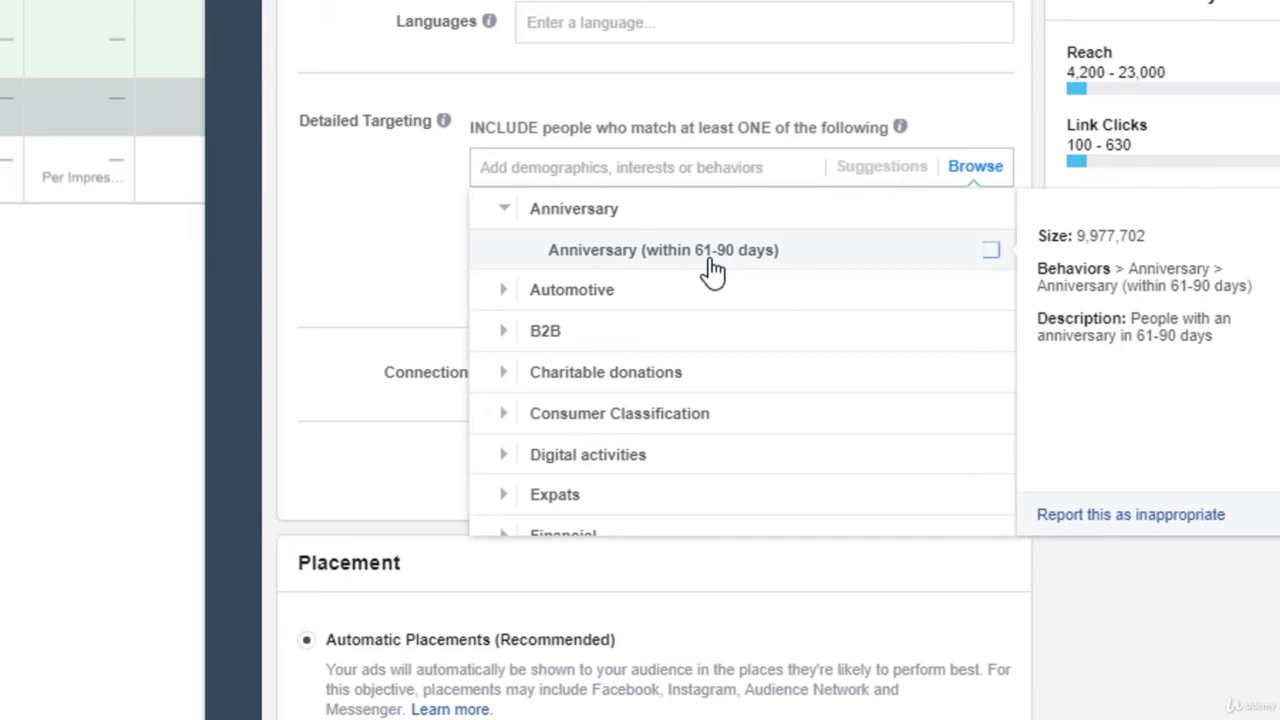
pyautogui.click(505, 212)
pyautogui.scroll(1, 508, 335)
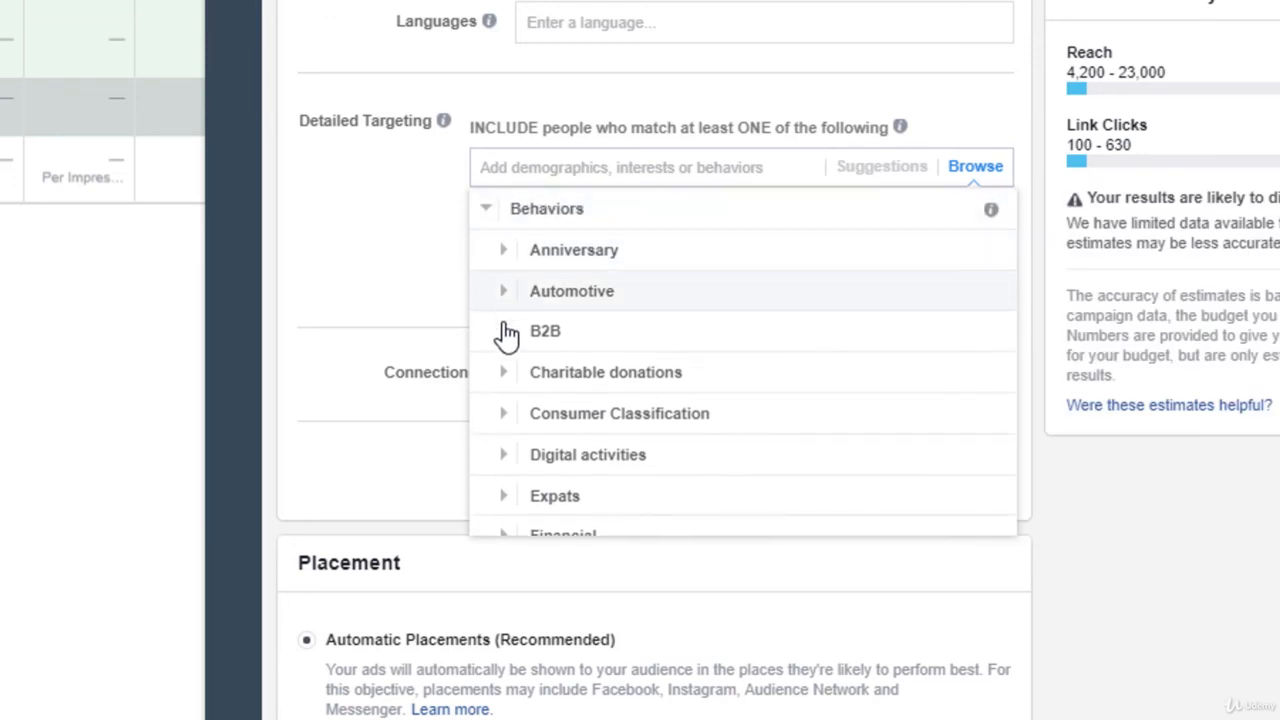
# Step: Add the Expats (Mexico) behavior to the ad set's detailed targeting
pyautogui.scroll(-2, 515, 360)
pyautogui.click(517, 356)
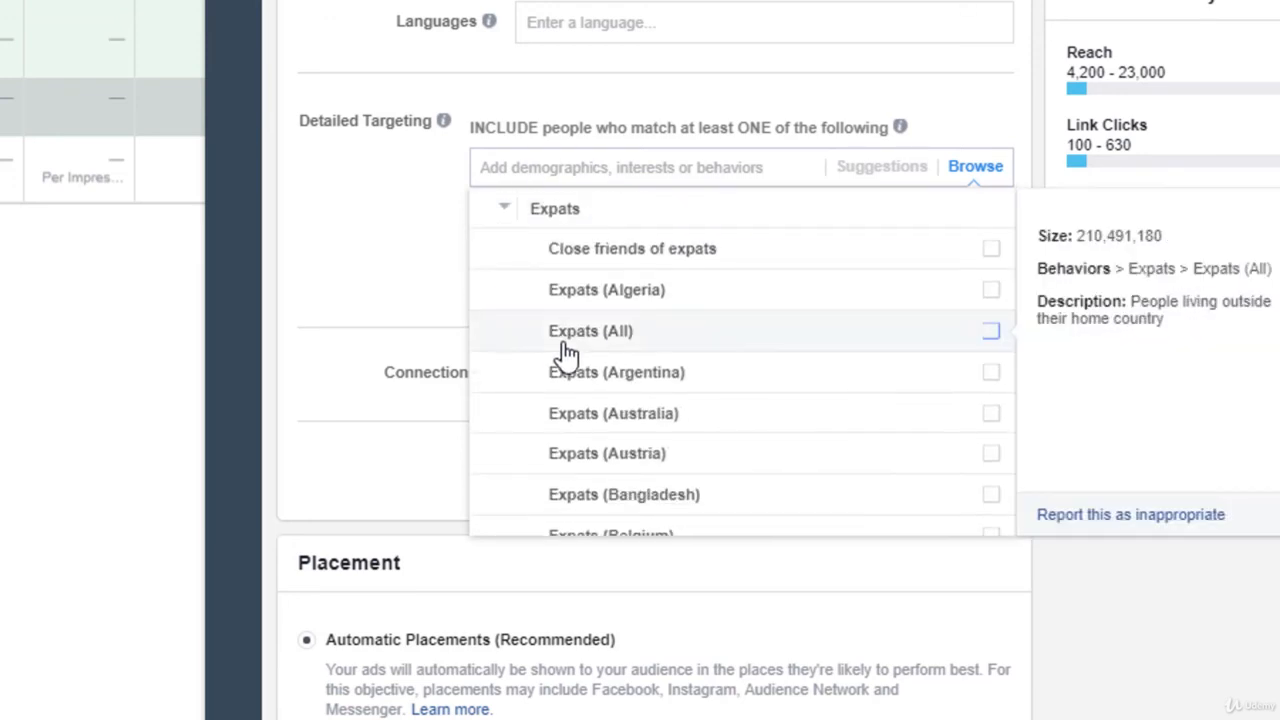
pyautogui.scroll(-10, 718, 440)
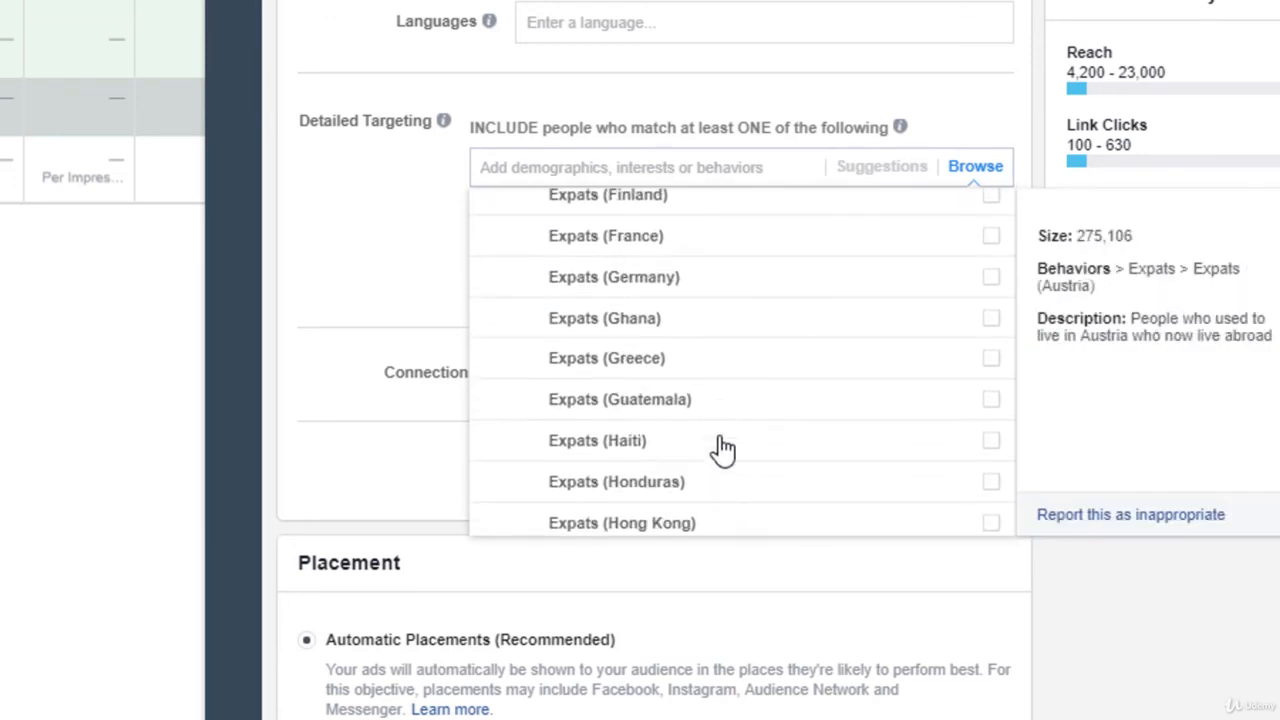
pyautogui.scroll(-5, 723, 450)
pyautogui.scroll(4, 723, 450)
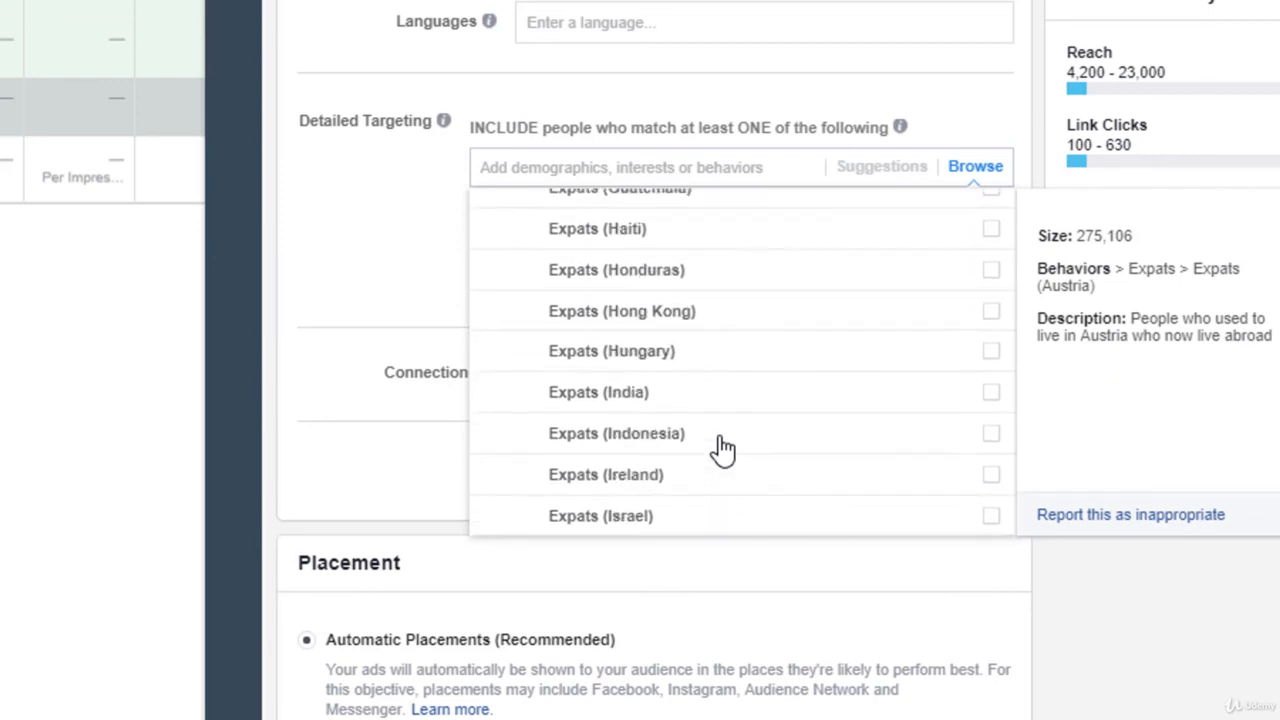
pyautogui.scroll(-12, 723, 450)
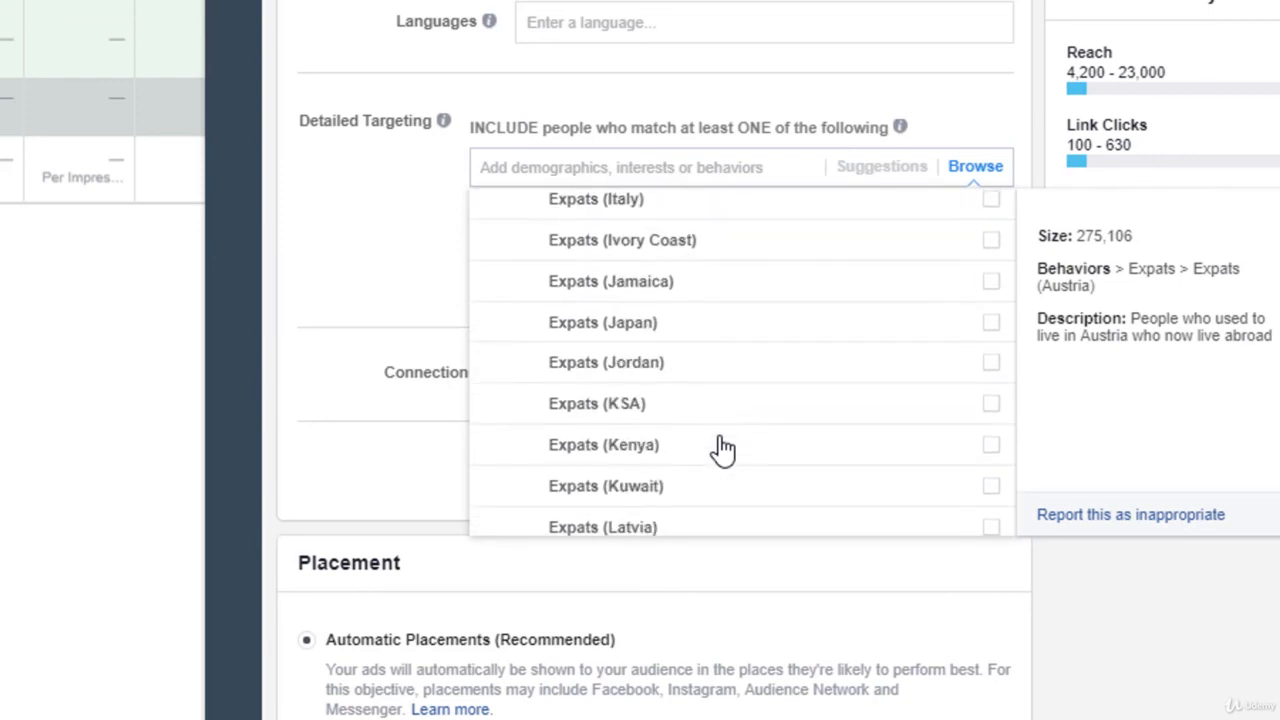
pyautogui.scroll(-3, 723, 450)
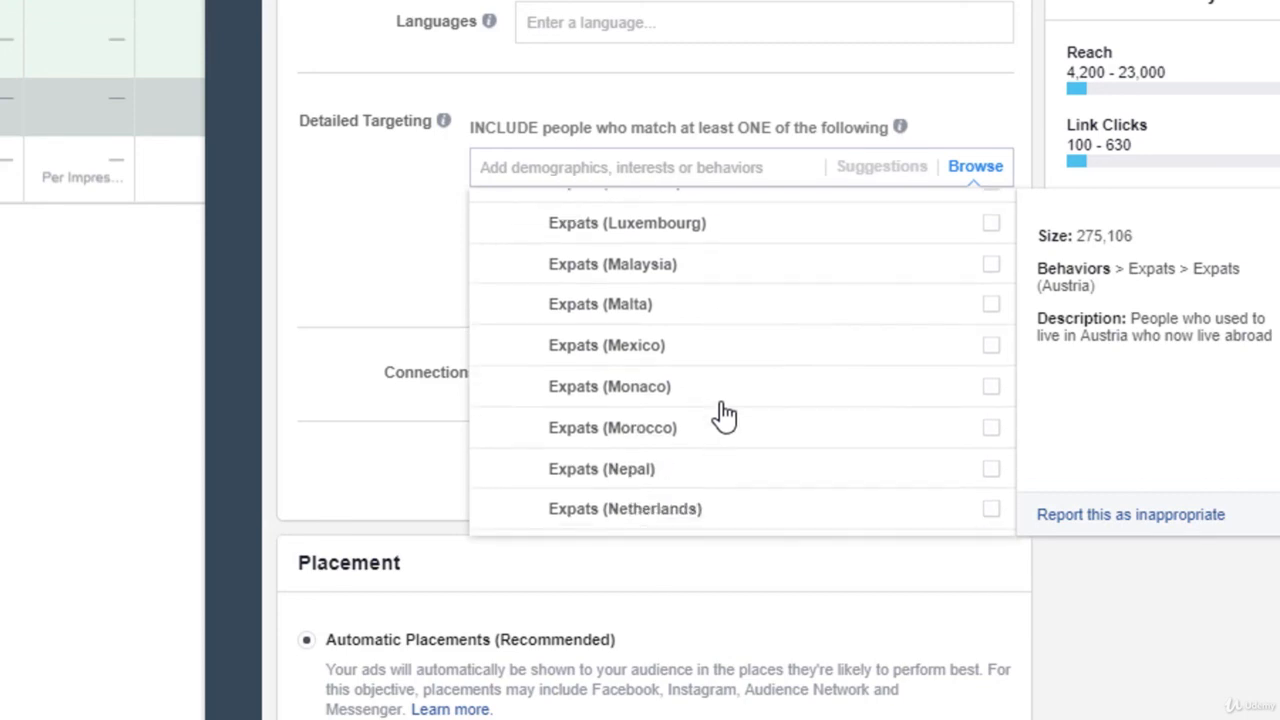
pyautogui.click(723, 360)
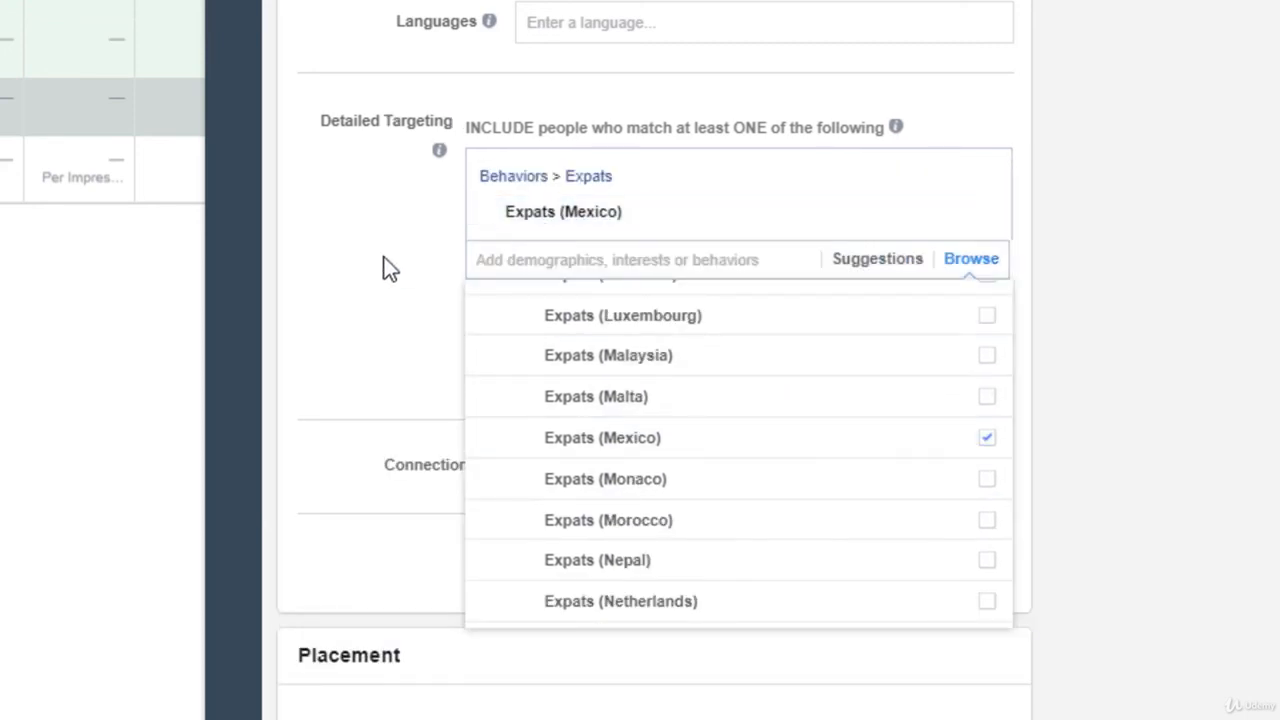
# Step: Browse the Interests categories and add the Kim Kardashian interest to the ad set's detailed targeting
pyautogui.click(422, 270)
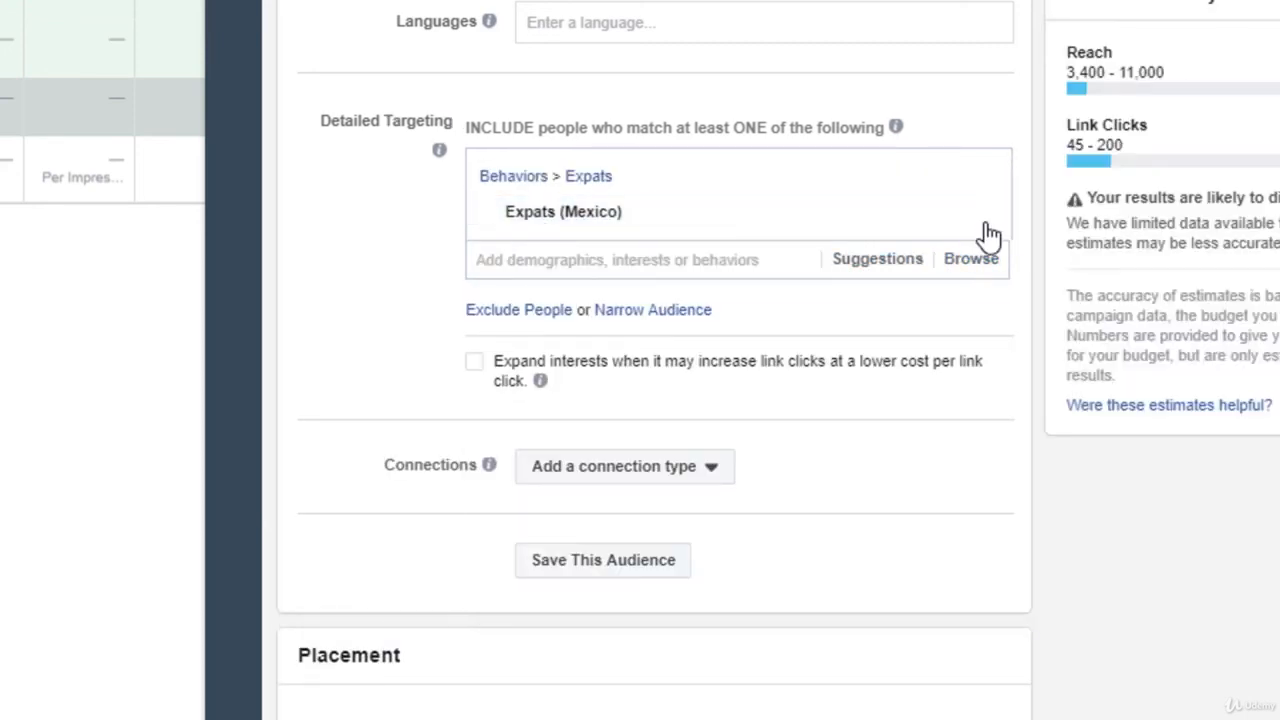
pyautogui.moveTo(971, 223)
pyautogui.click(974, 262)
pyautogui.click(489, 343)
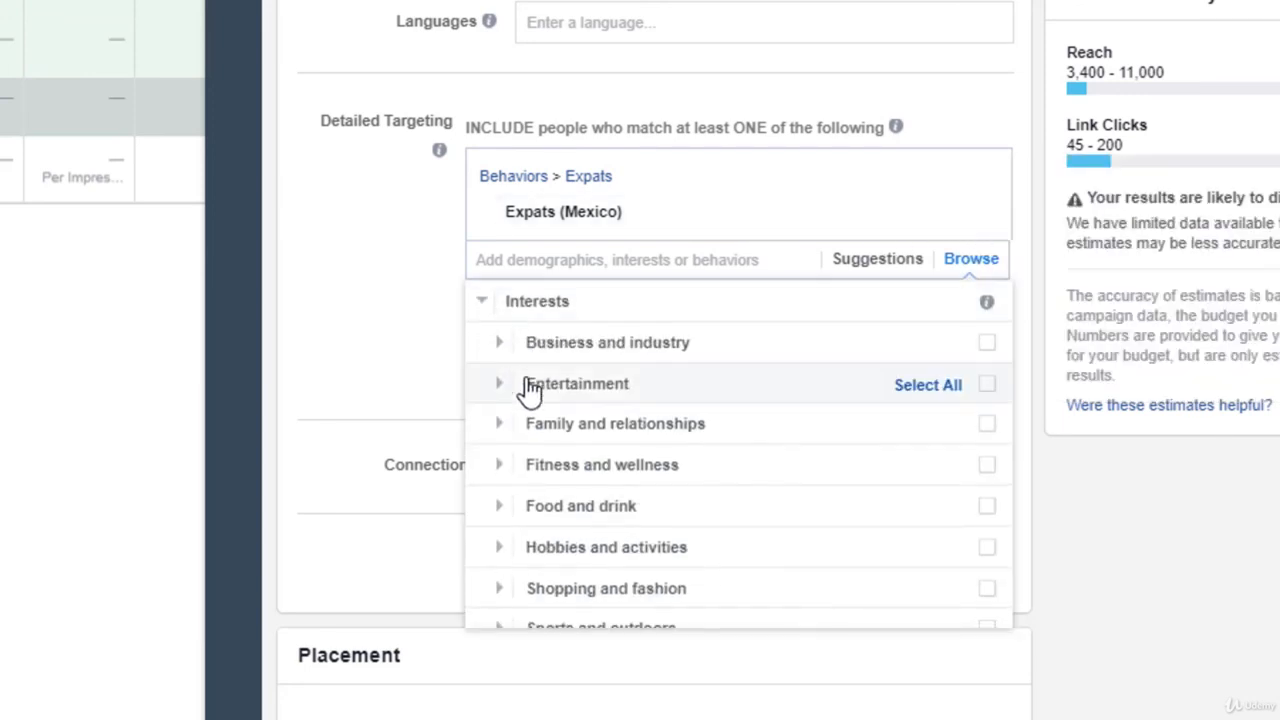
pyautogui.click(641, 262)
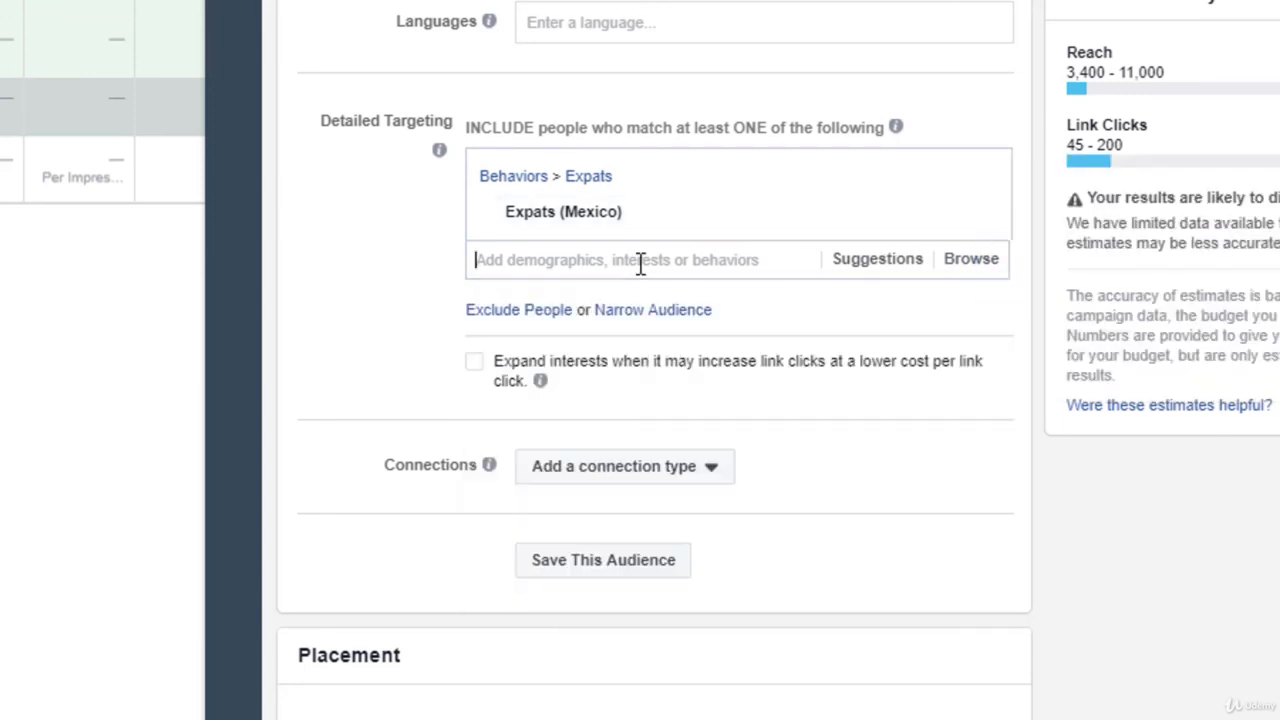
pyautogui.write('karda')
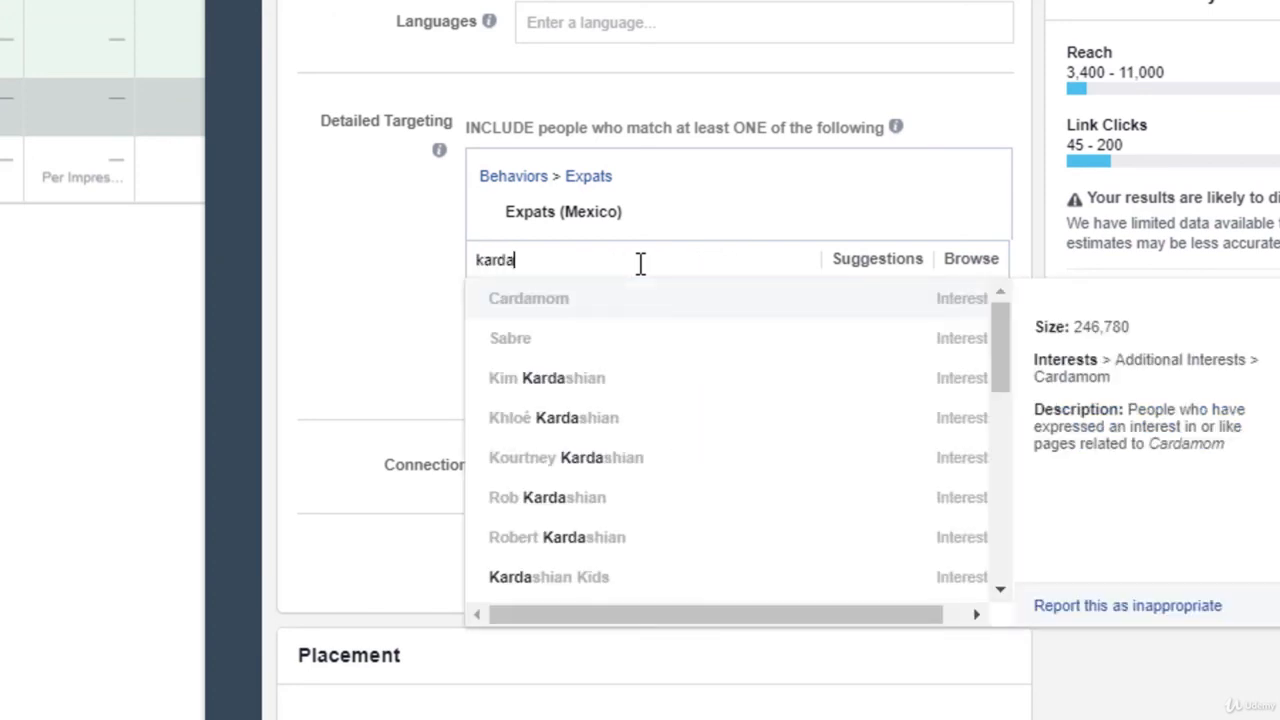
pyautogui.click(640, 380)
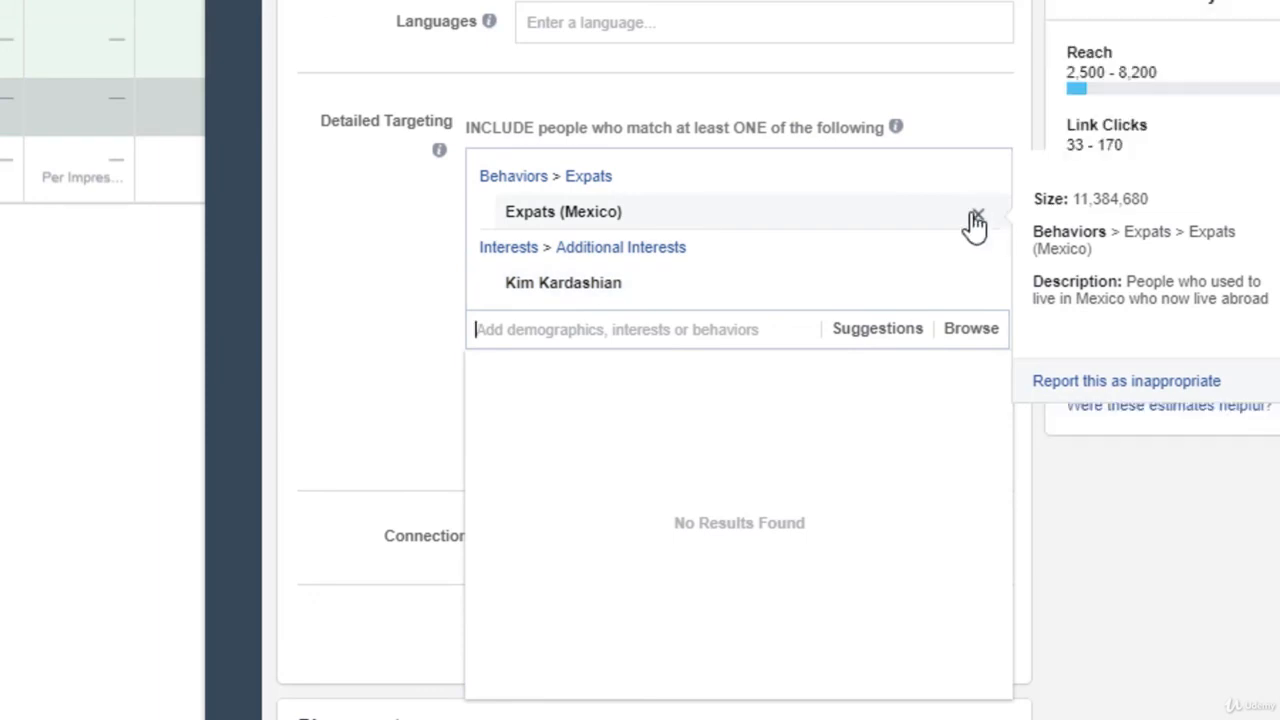
# Step: Remove Expats (Mexico) and Kim Kardashian from detailed targeting, and search the targeting options for tennis
pyautogui.click(975, 218)
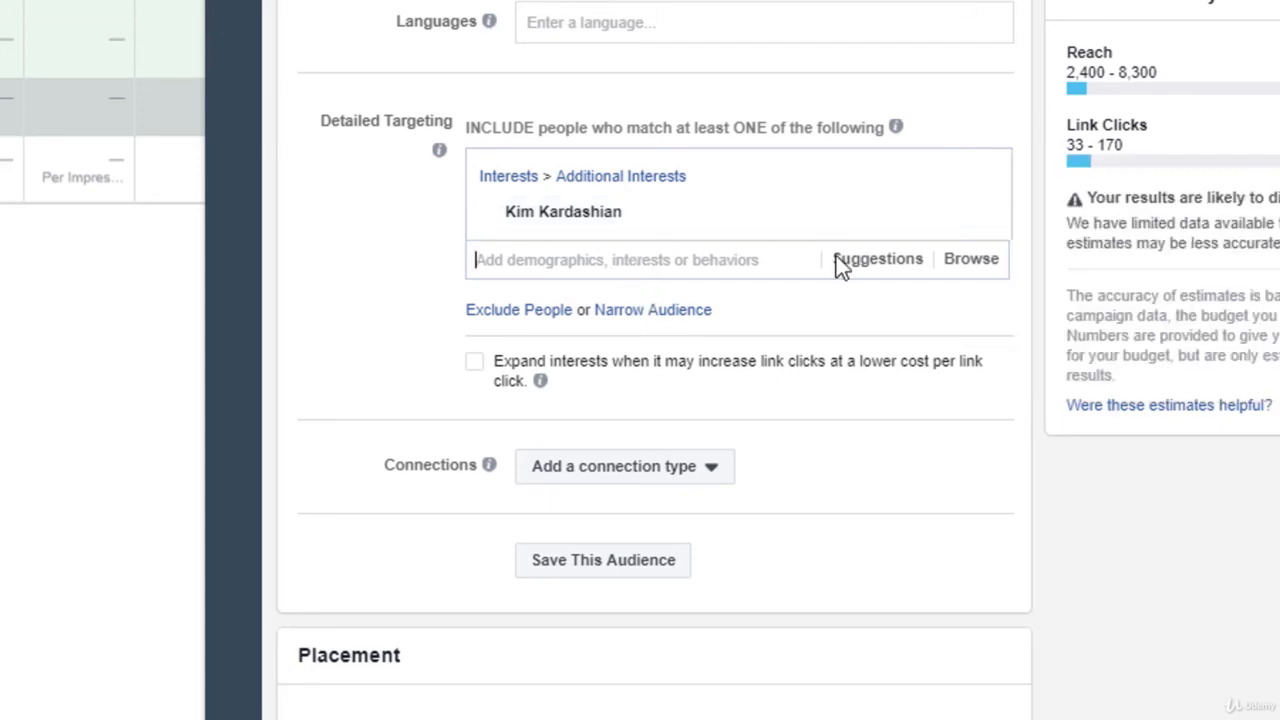
pyautogui.click(979, 216)
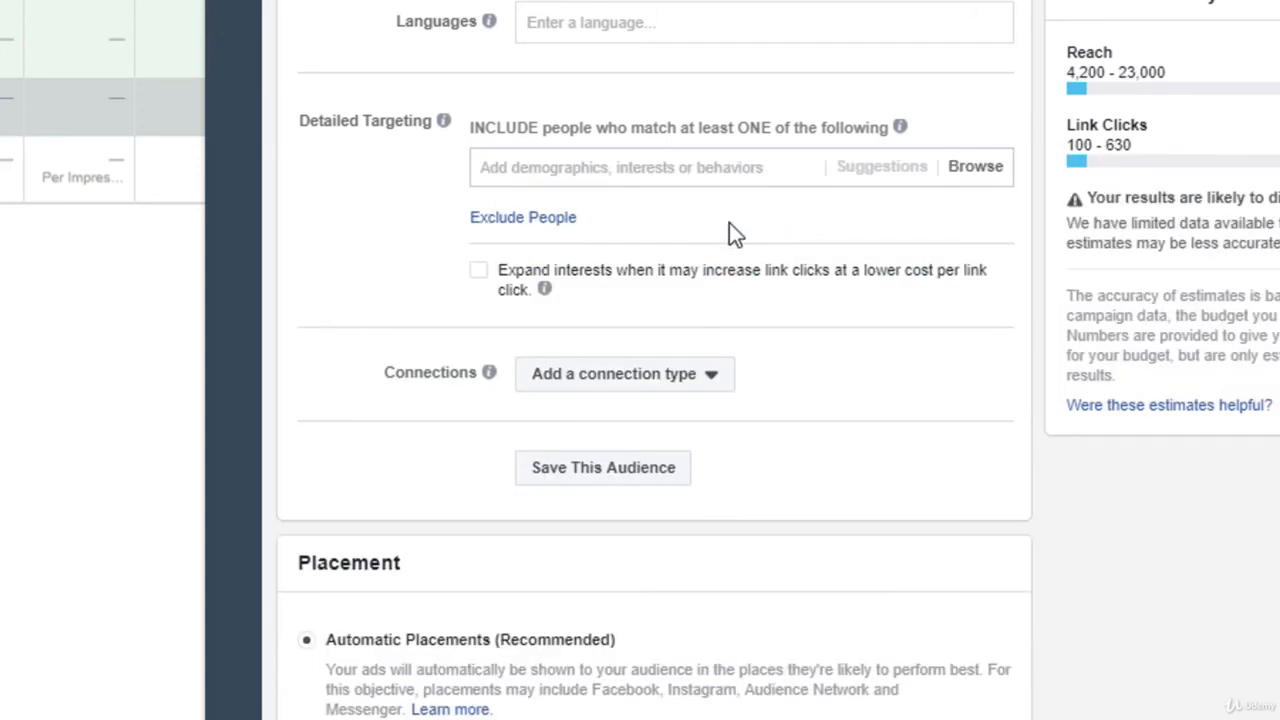
pyautogui.click(645, 170)
pyautogui.write('tennis')
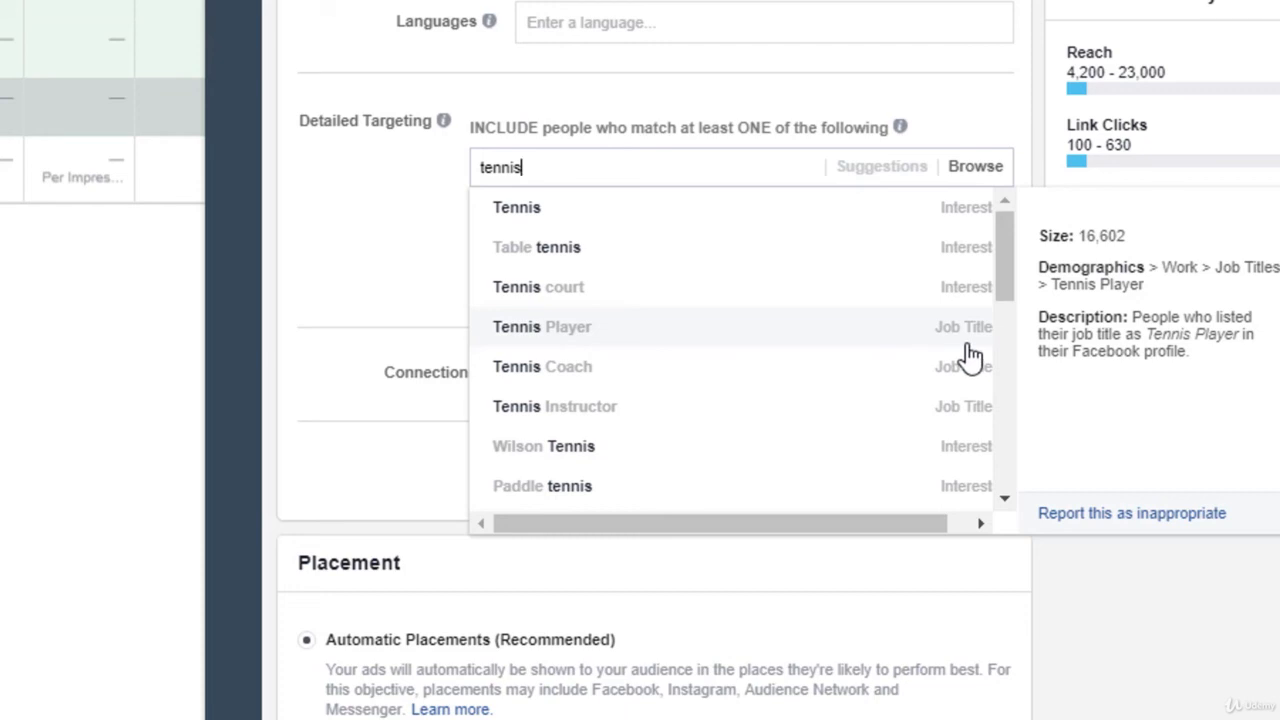
# Step: Browse the Work demographics in detailed targeting and search the job titles for CEO
pyautogui.click(985, 172)
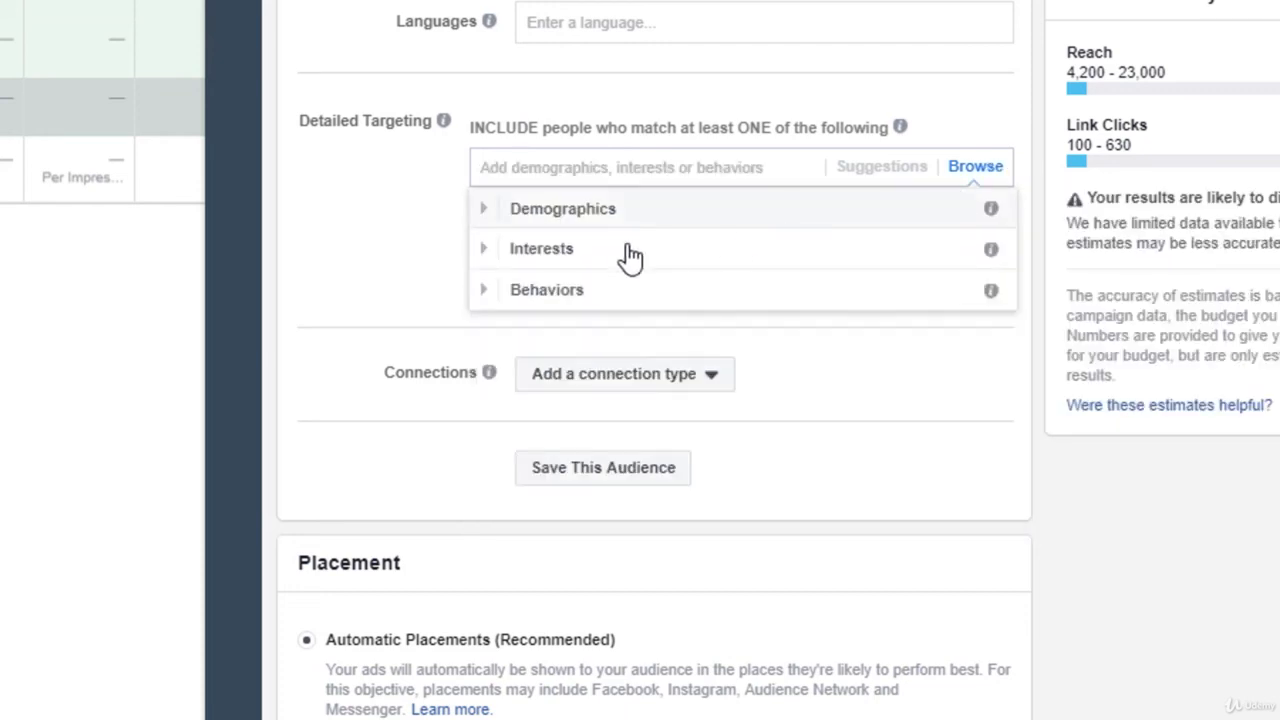
pyautogui.click(486, 209)
pyautogui.scroll(-2, 528, 402)
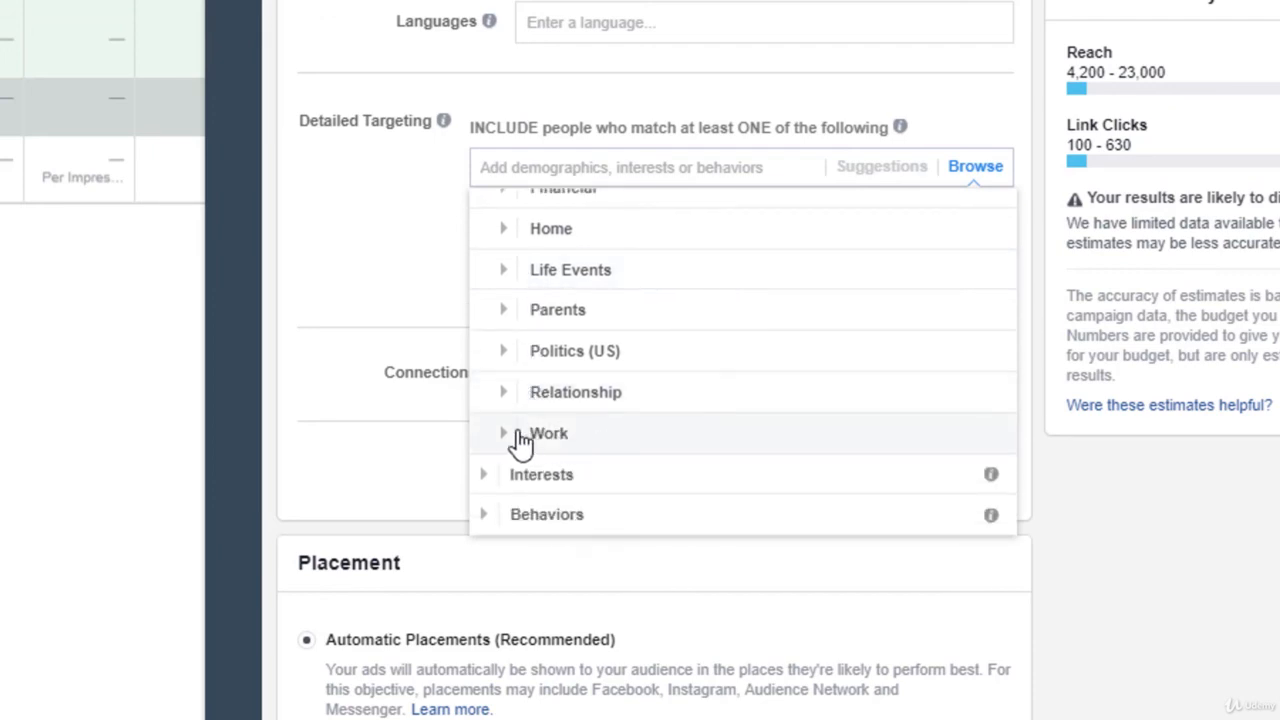
pyautogui.click(508, 436)
pyautogui.scroll(-1, 530, 405)
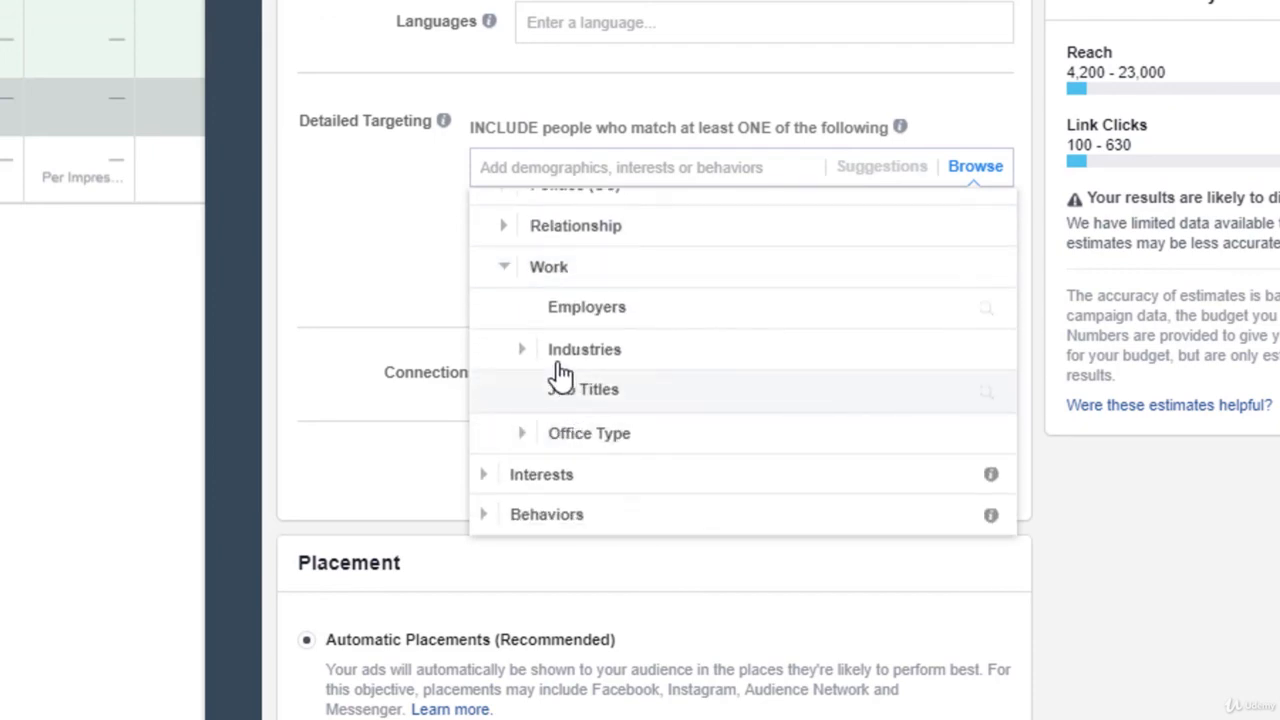
pyautogui.click(673, 399)
pyautogui.click(680, 220)
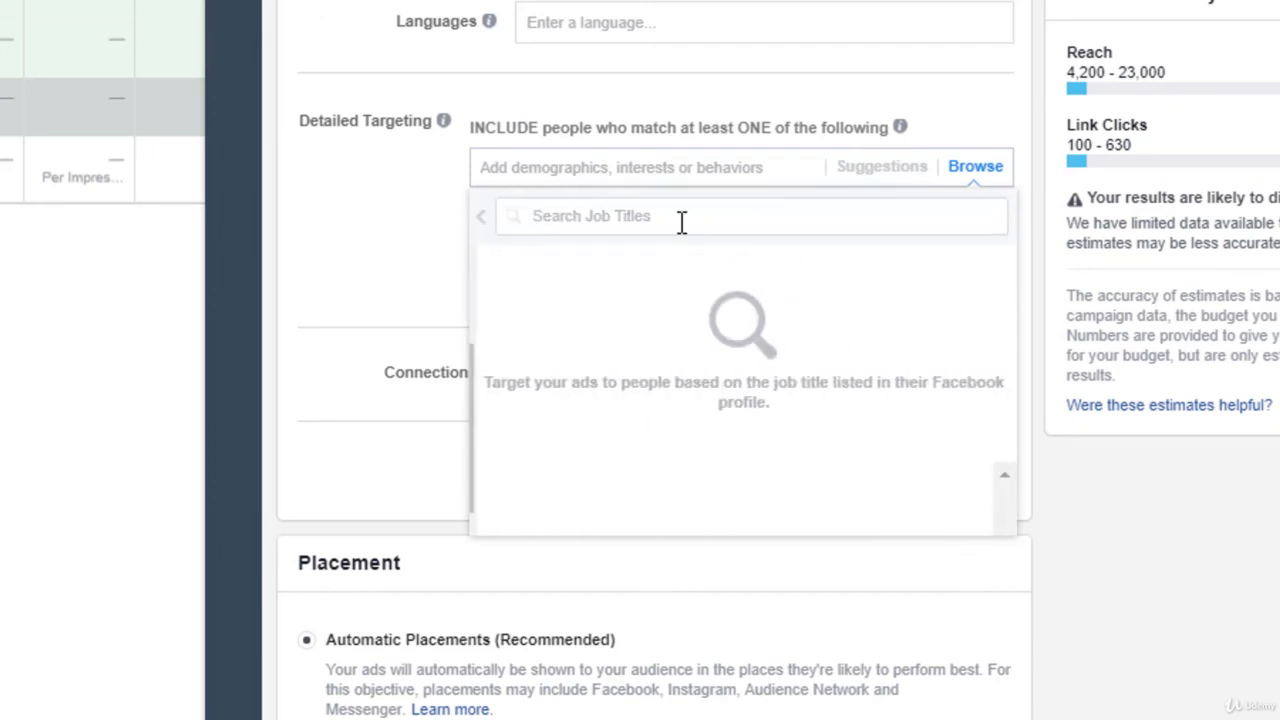
pyautogui.write('CEO')
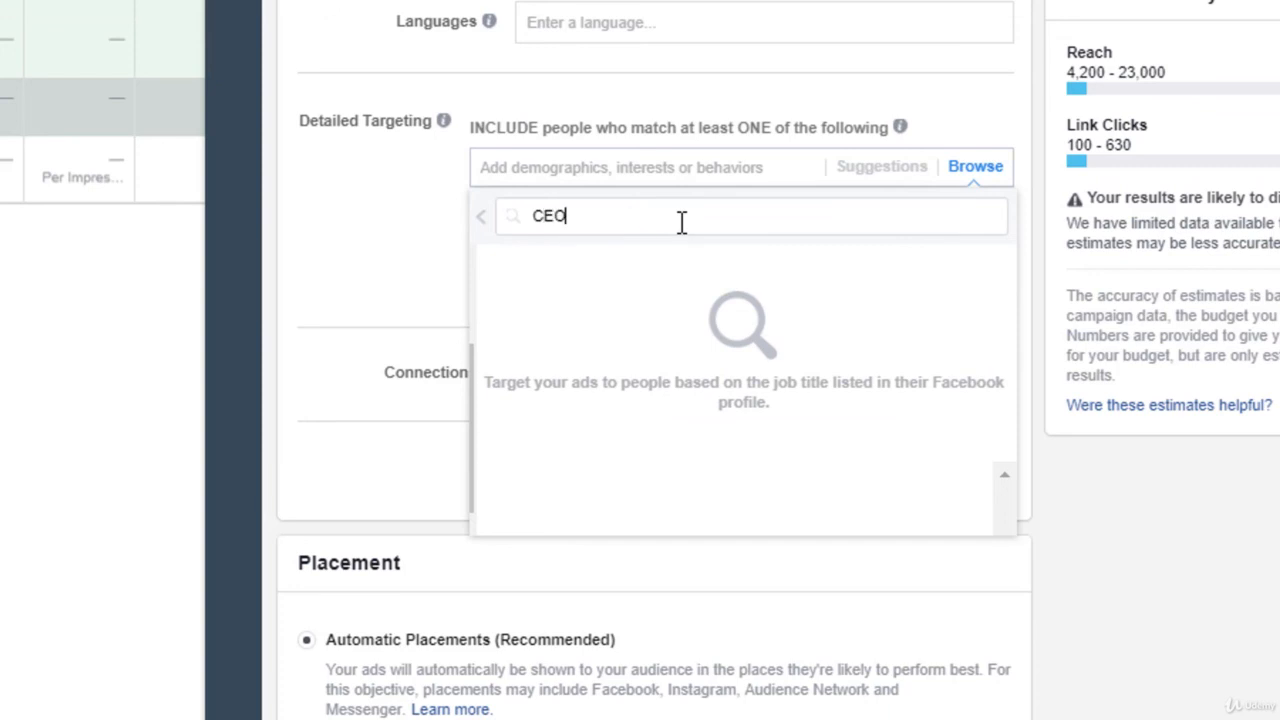
# Step: Search the job titles for "landsc" and for "repair"
pyautogui.press('BackSpace')
pyautogui.press('BackSpace')
pyautogui.press('BackSpace')
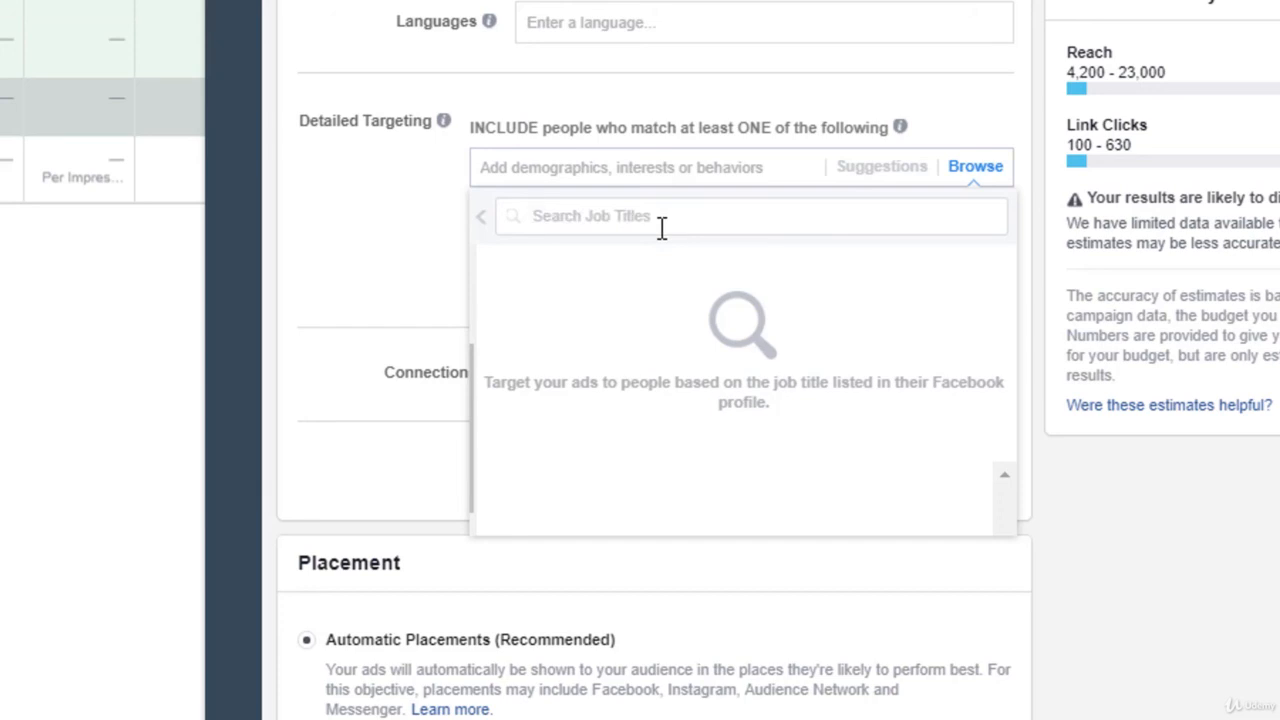
pyautogui.write('lands')
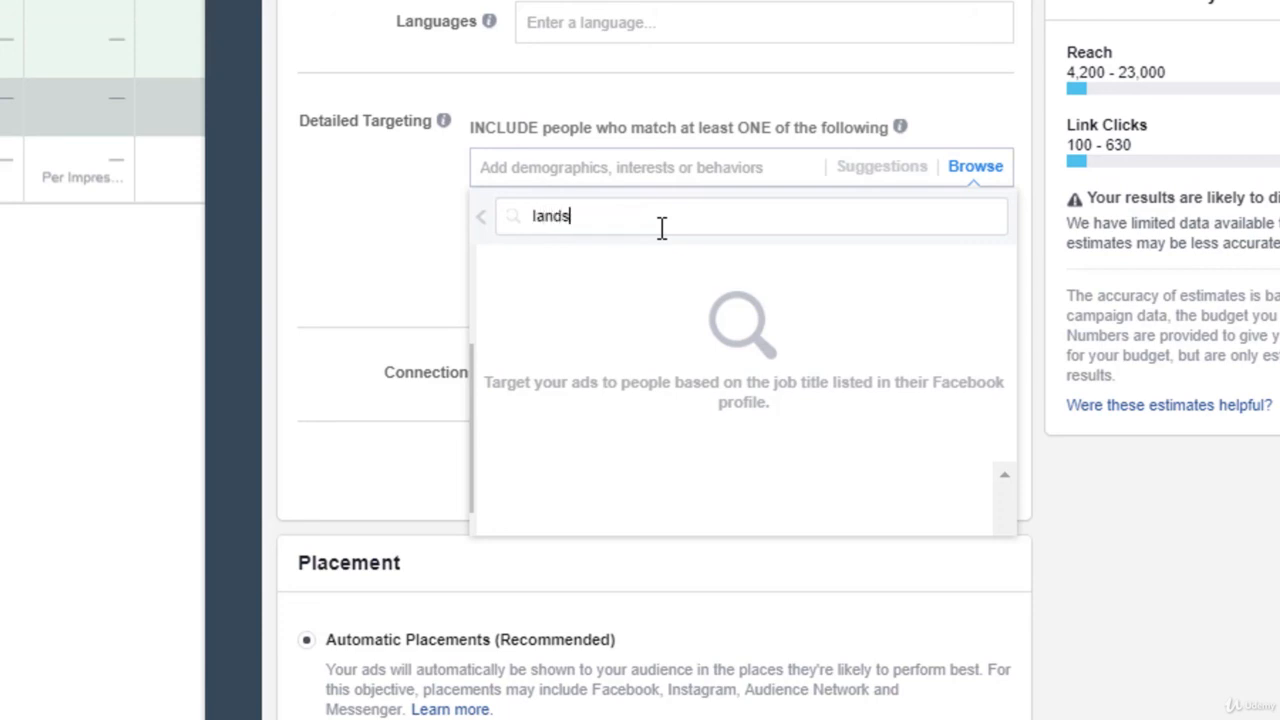
pyautogui.write('c')
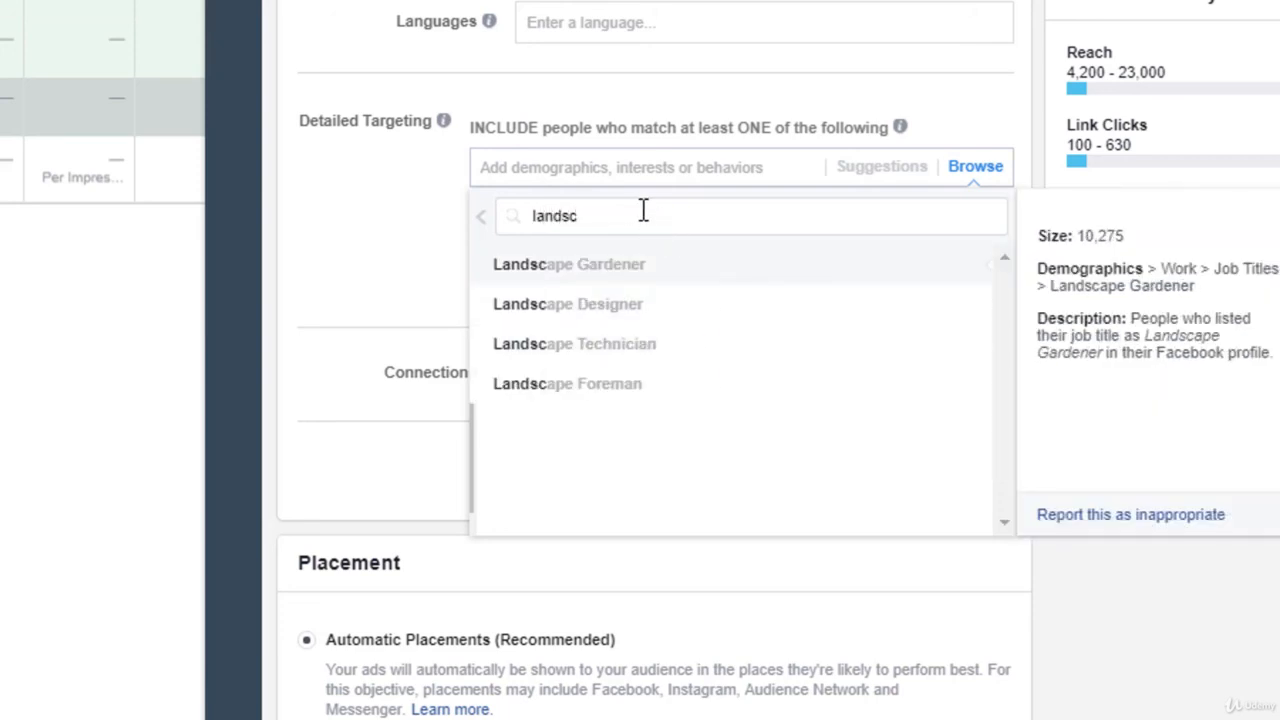
pyautogui.moveTo(595, 214); pyautogui.dragTo(522, 222)
pyautogui.write('repair')
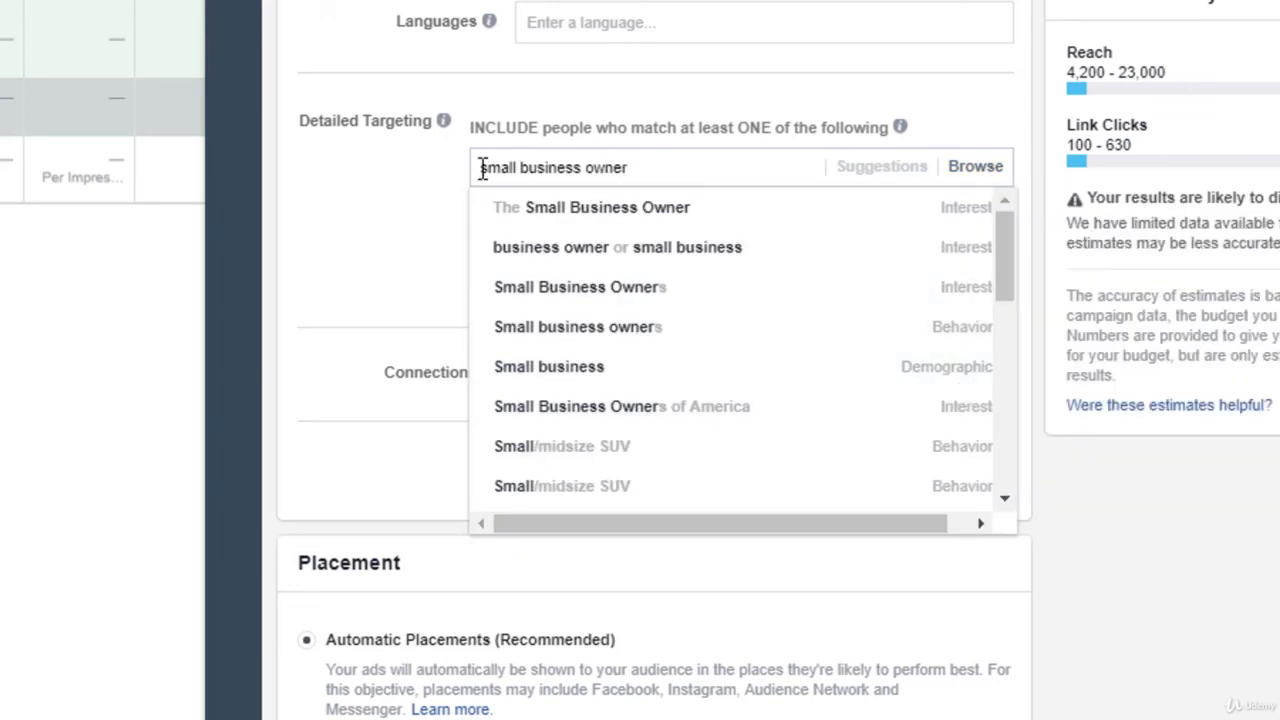
# Step: Examine the detailed targeting suggestions for "small business owner", including the Small business demographic, and clear the search
pyautogui.moveTo(480, 167); pyautogui.dragTo(651, 168)
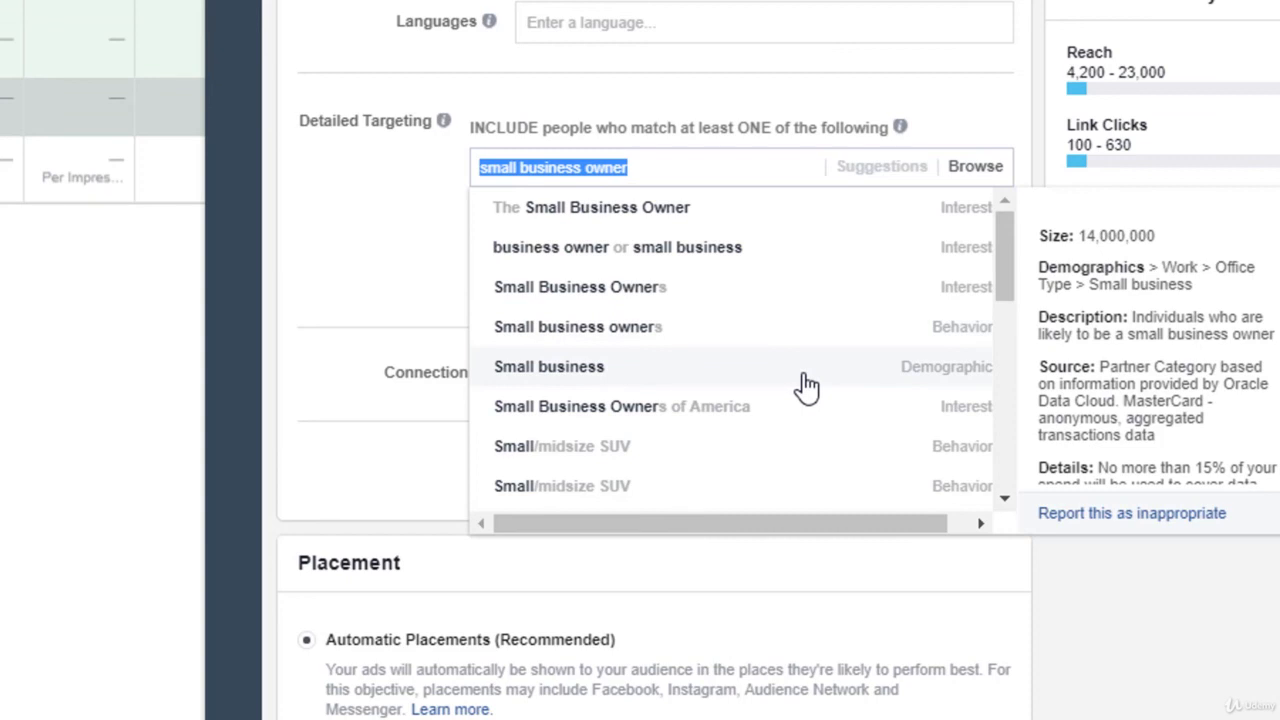
pyautogui.click(645, 168)
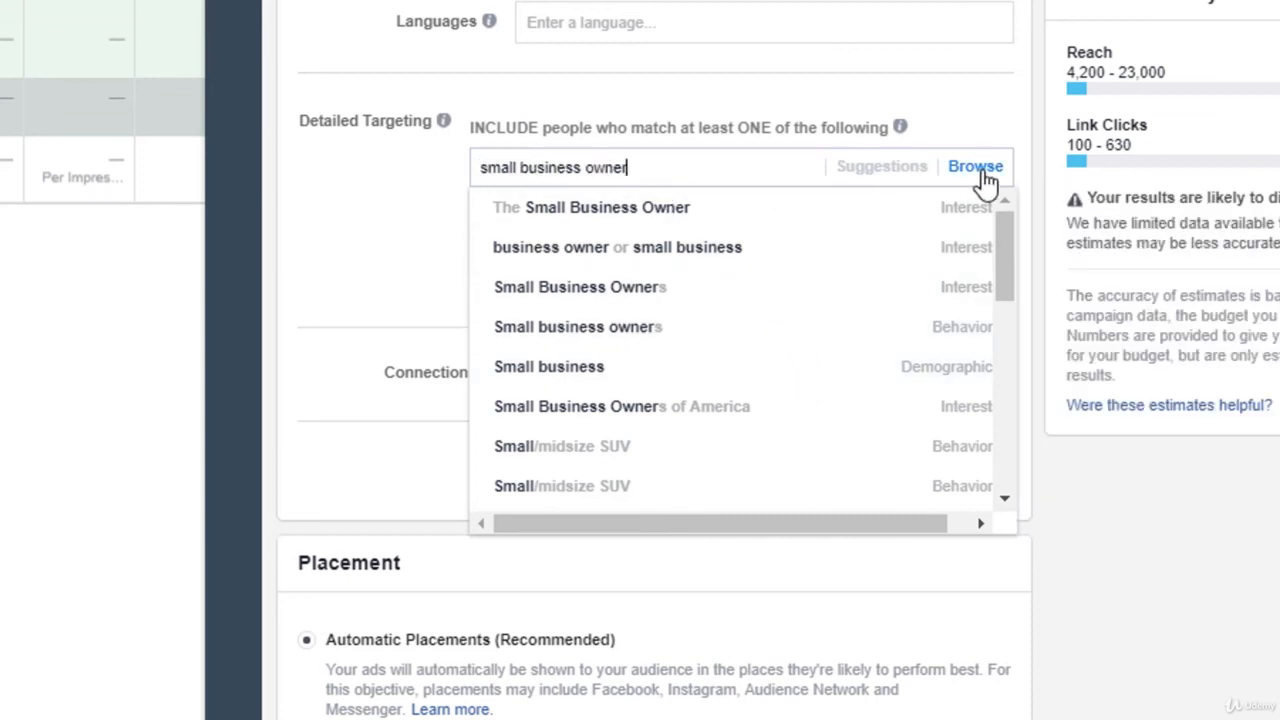
pyautogui.tripleClick(750, 172)
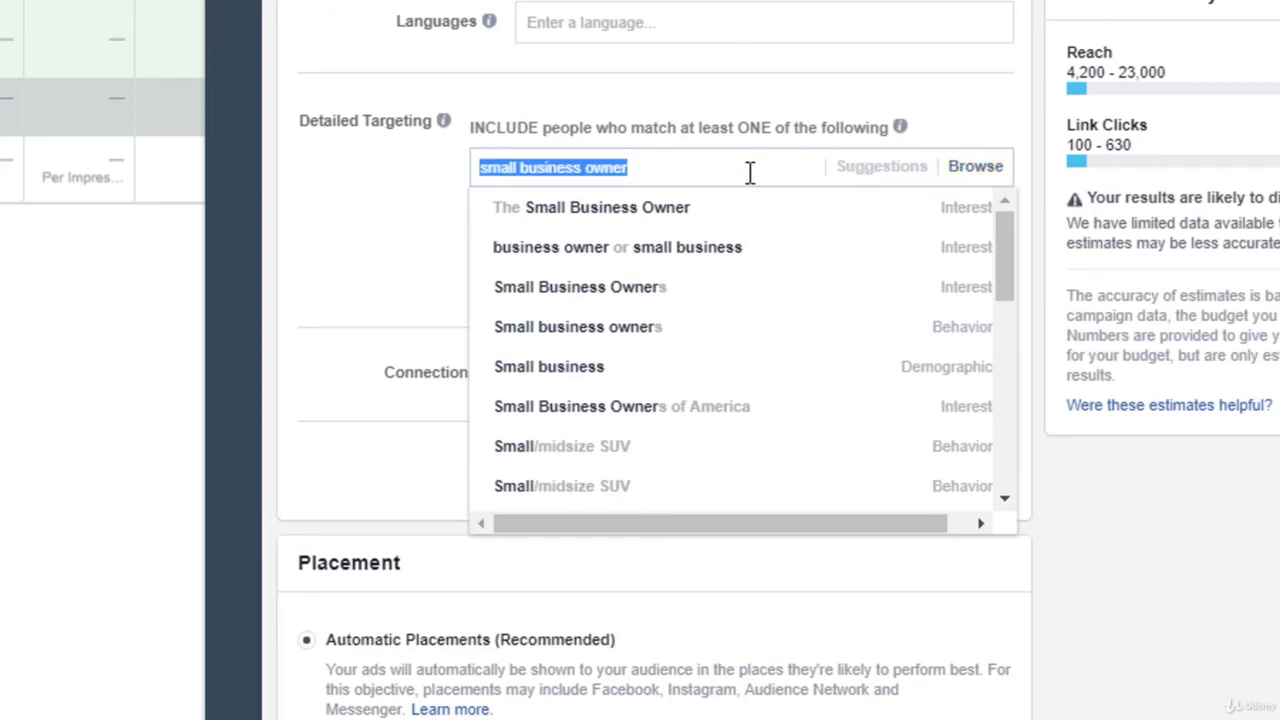
pyautogui.press('BackSpace')
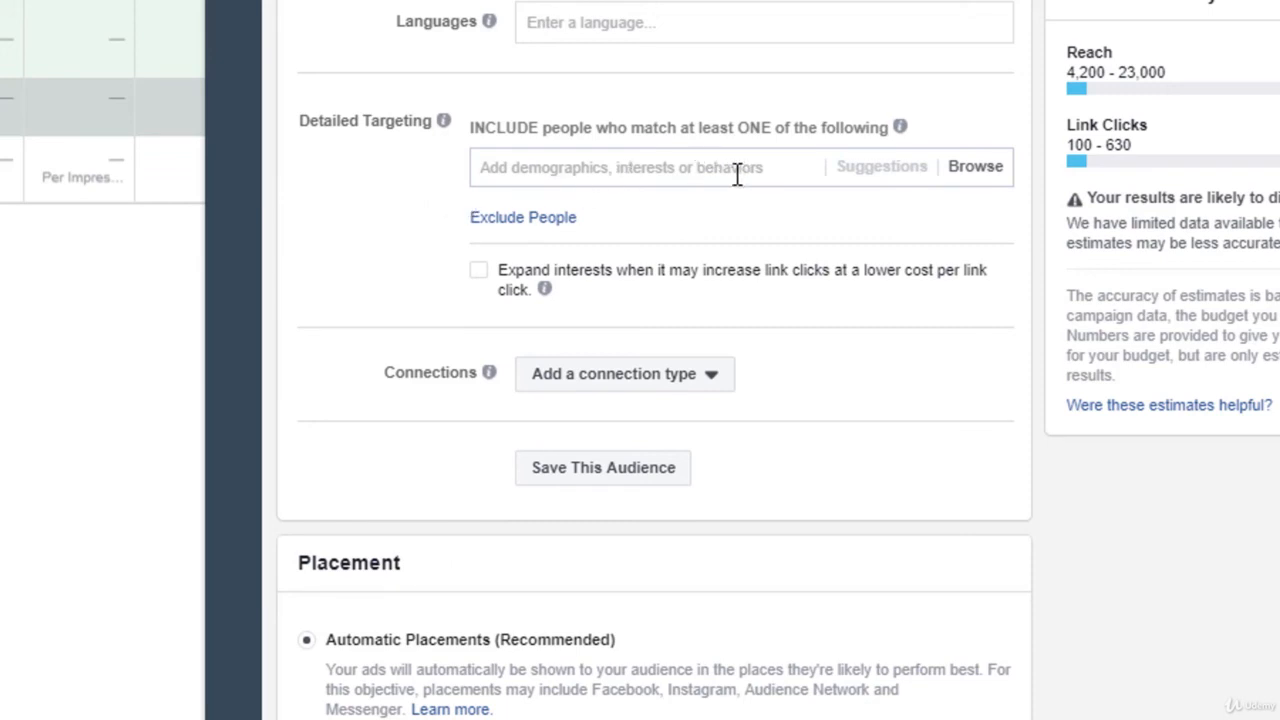
# Step: Browse the Behaviors categories in detailed targeting and look over the Multicultural Affinity options
pyautogui.click(975, 172)
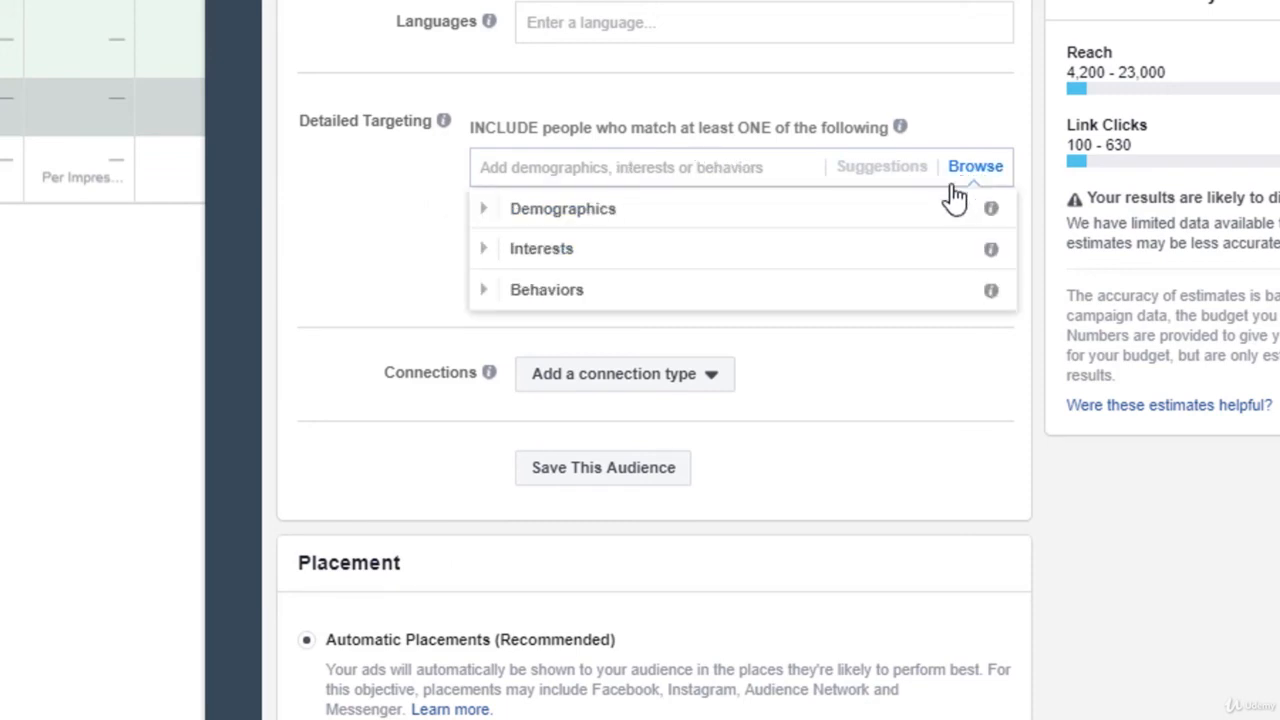
pyautogui.click(490, 293)
pyautogui.scroll(-3, 508, 320)
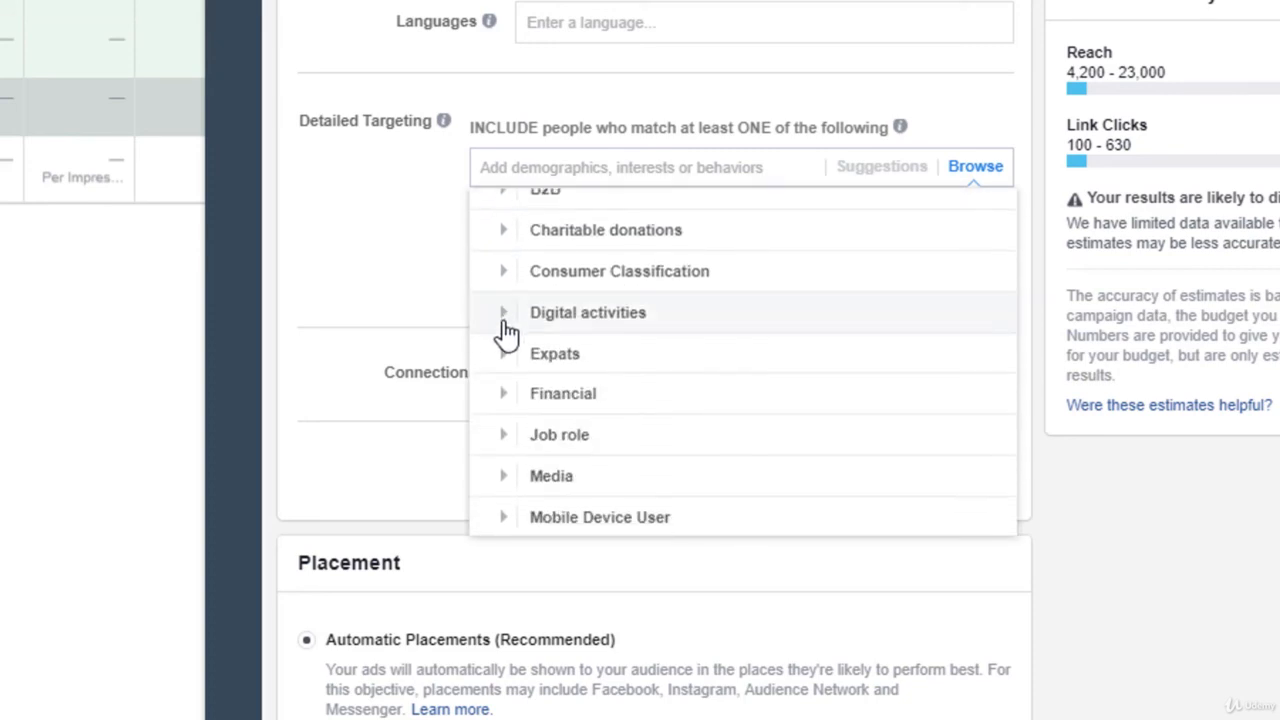
pyautogui.scroll(-3, 517, 412)
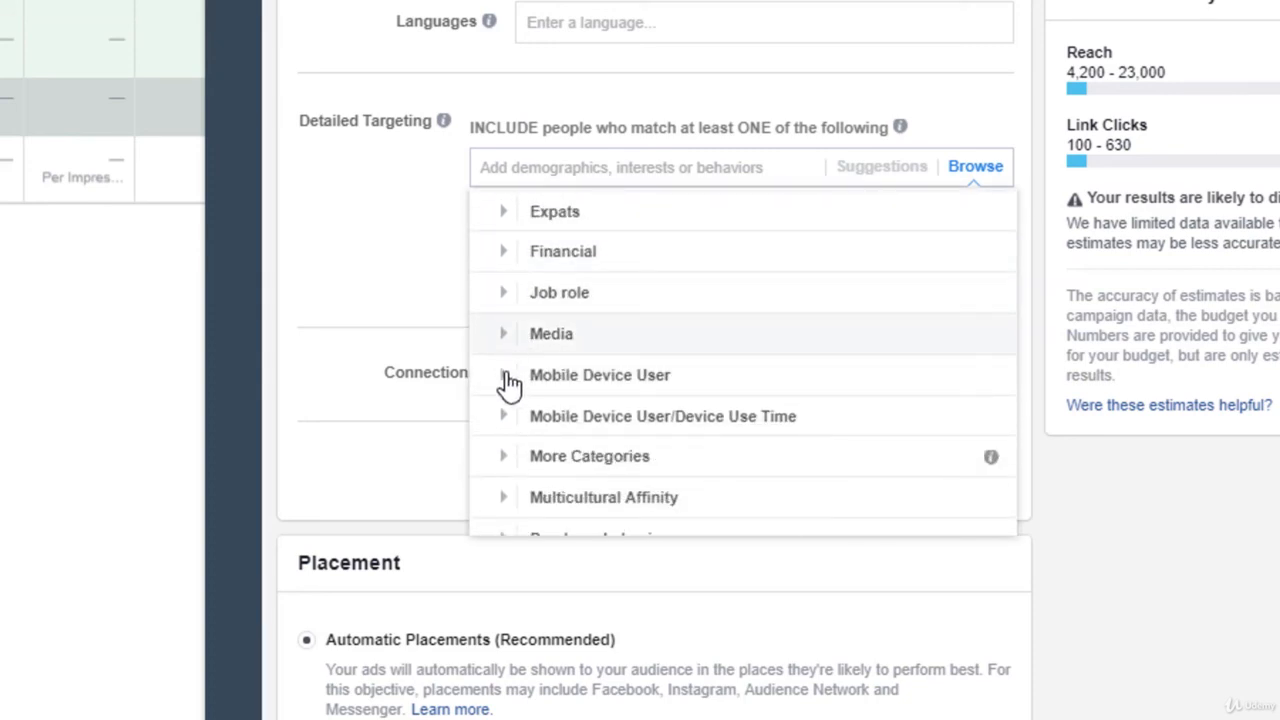
pyautogui.click(503, 497)
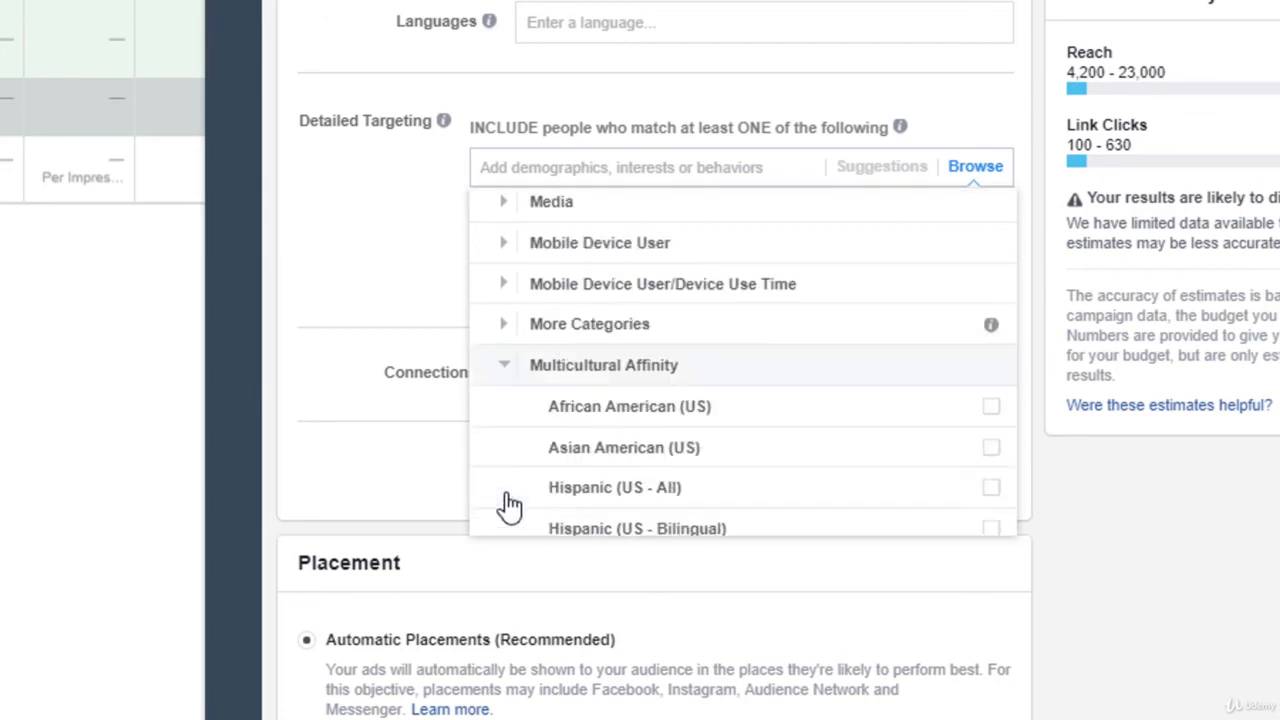
pyautogui.moveTo(588, 380)
pyautogui.scroll(-2, 620, 340)
pyautogui.scroll(3, 837, 343)
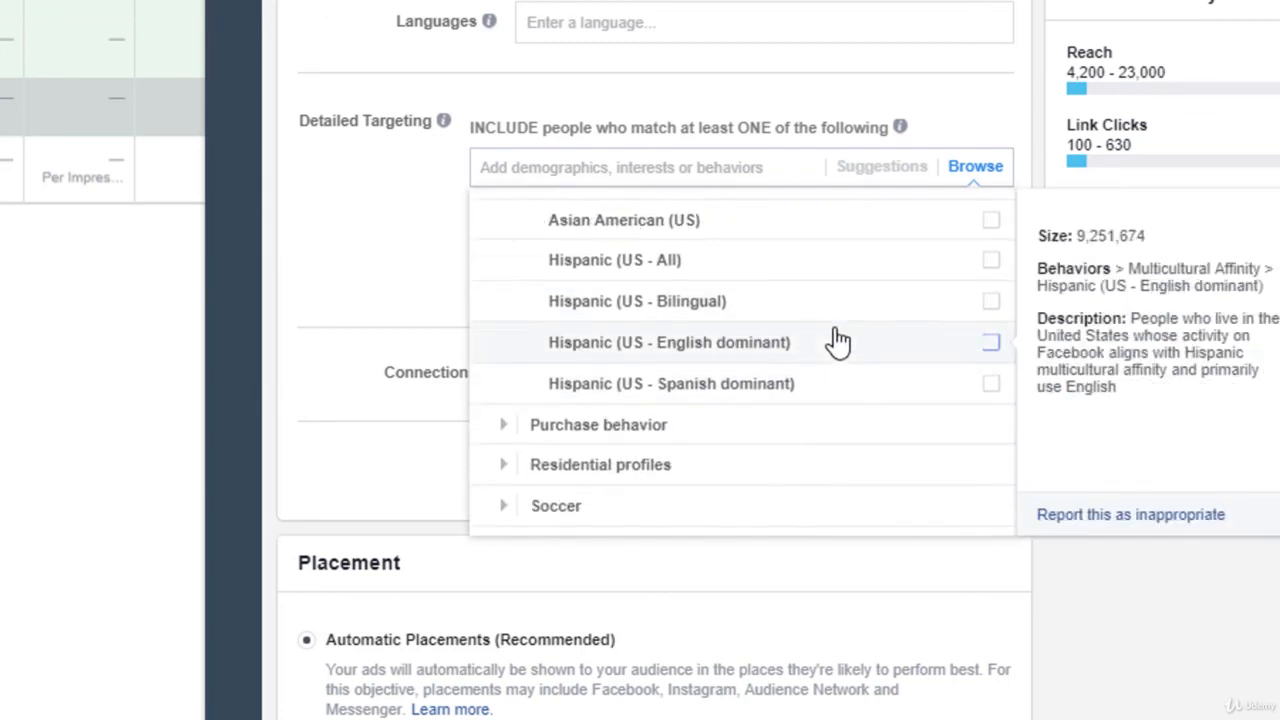
# Step: Try the Hispanic (US - All) and Asian American (US) affinities one at a time, deselecting each again
pyautogui.click(991, 376)
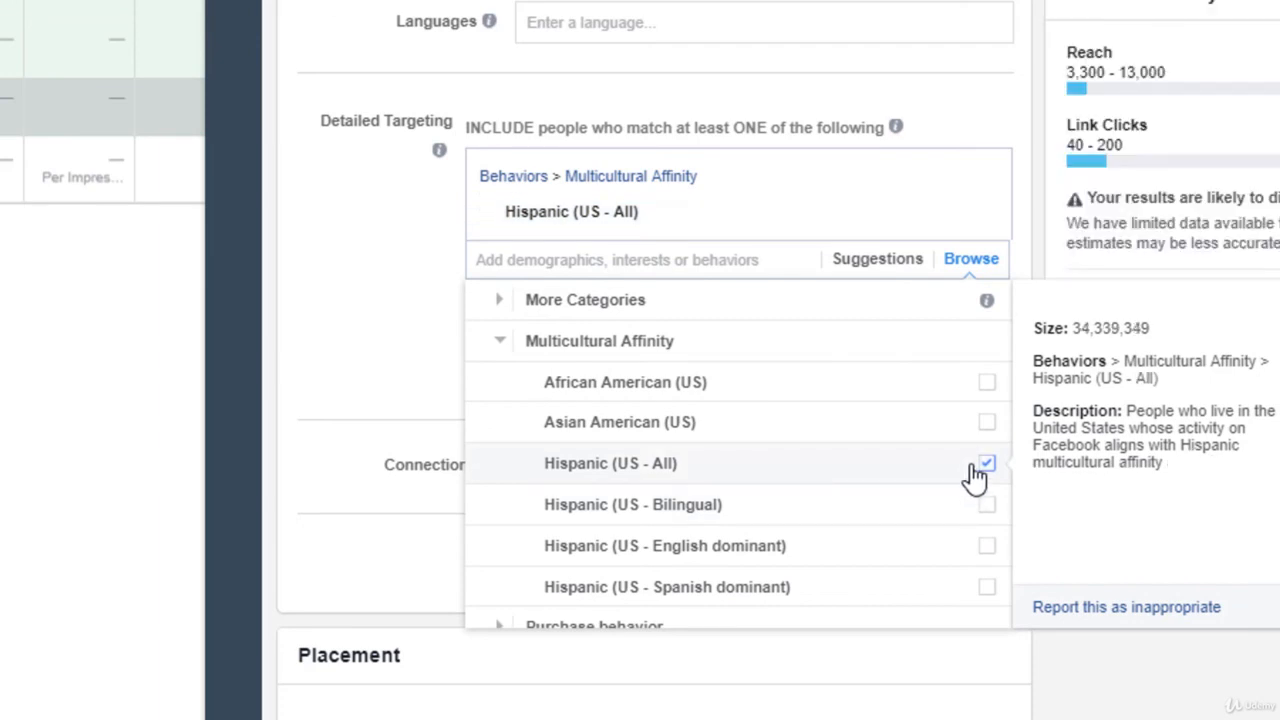
pyautogui.click(987, 470)
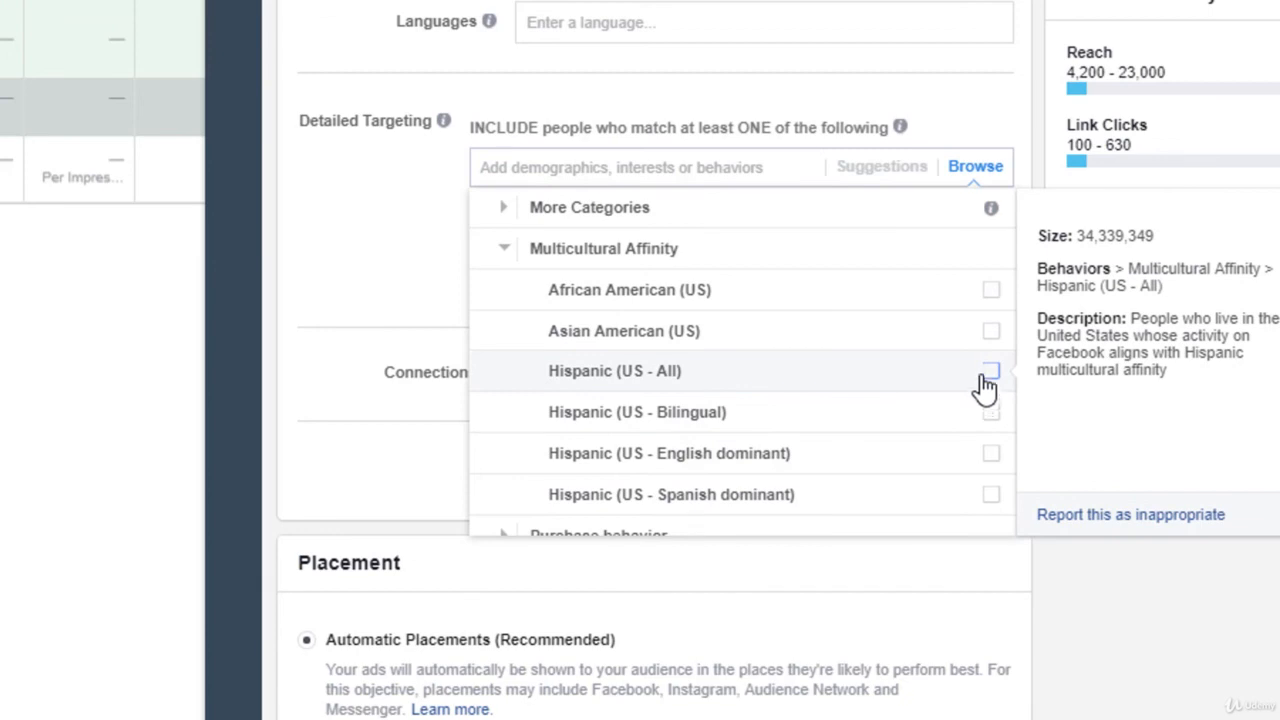
pyautogui.click(990, 333)
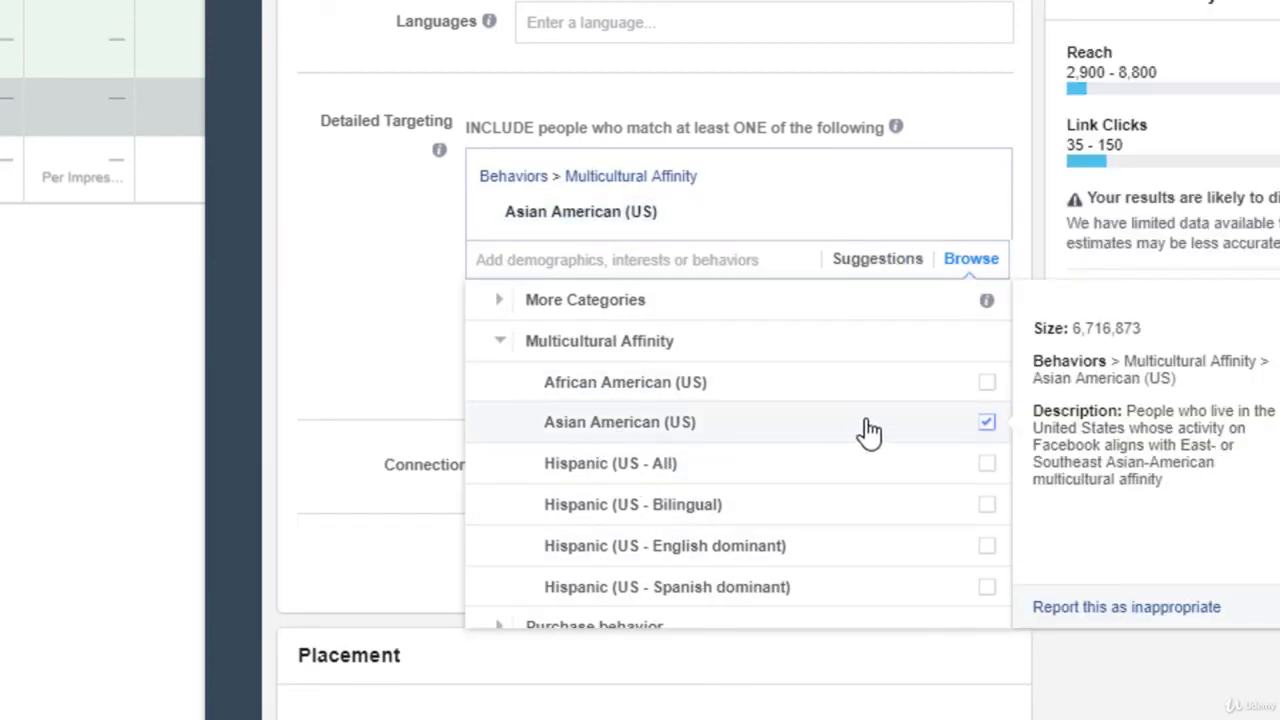
pyautogui.click(990, 425)
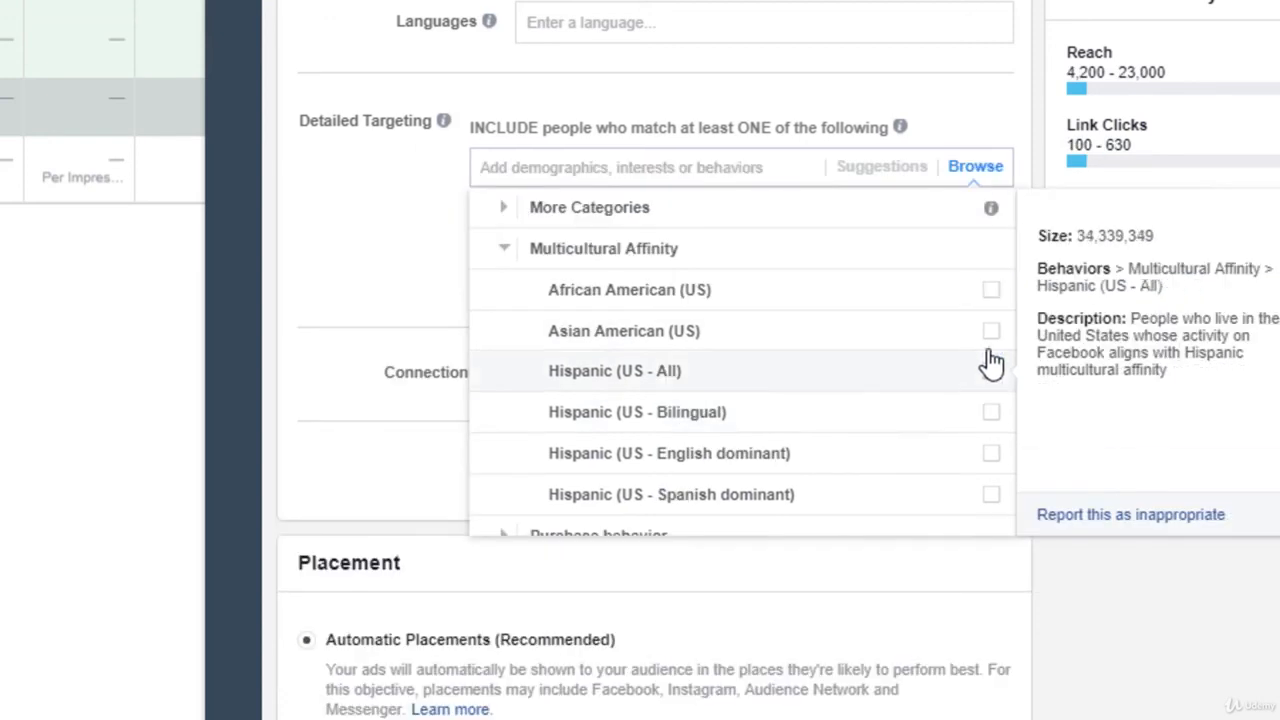
# Step: Add the African American (US) multicultural affinity to the ad set's detailed targeting and close the category list
pyautogui.click(990, 291)
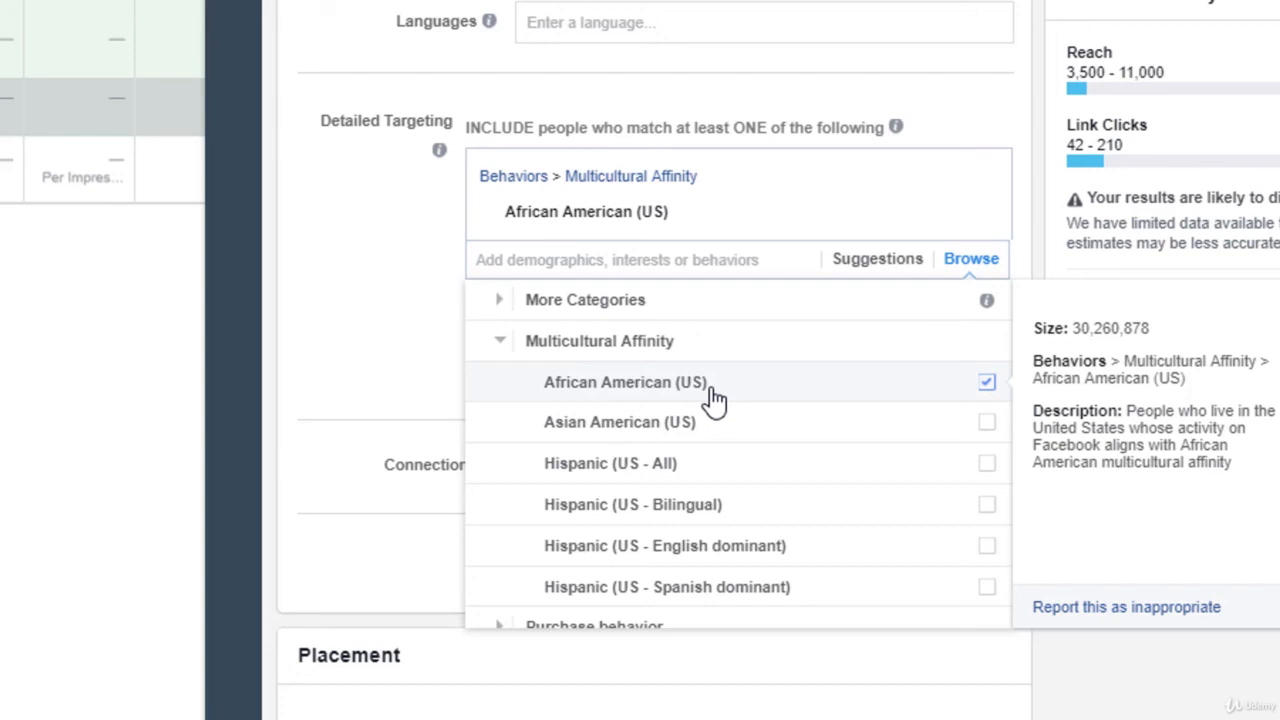
pyautogui.scroll(-2, 709, 400)
pyautogui.scroll(2, 709, 400)
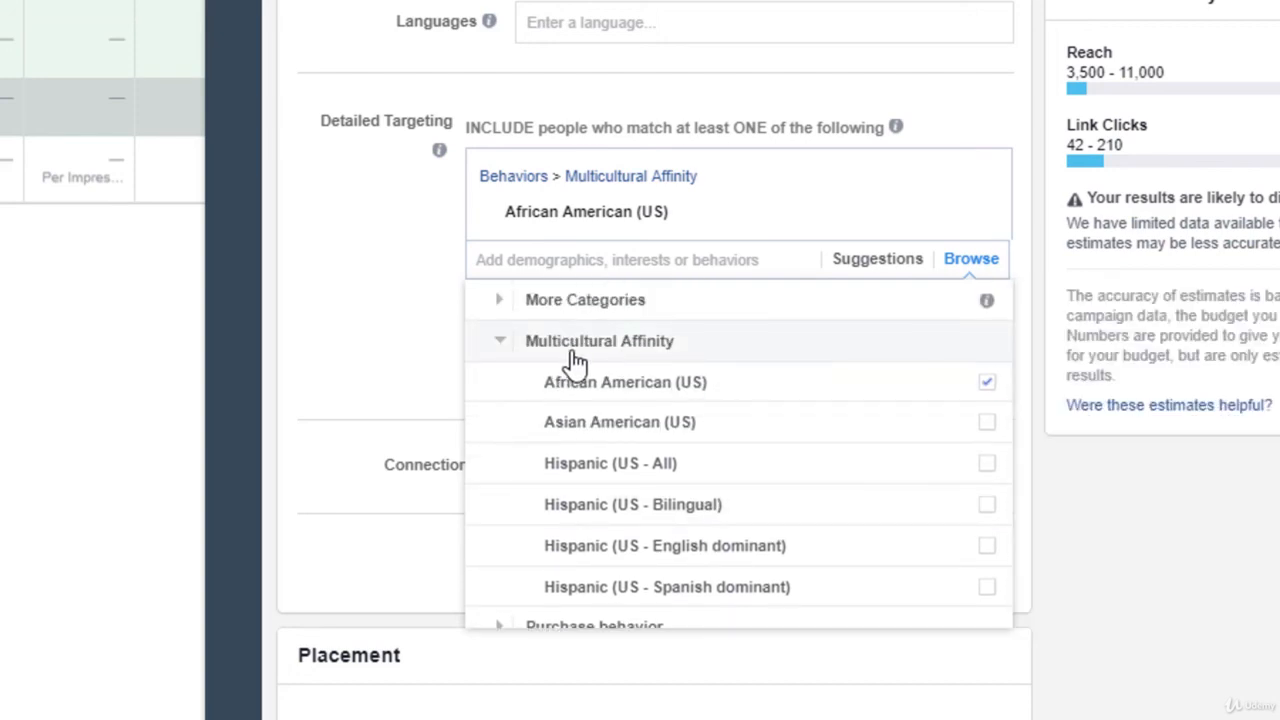
pyautogui.scroll(4, 507, 362)
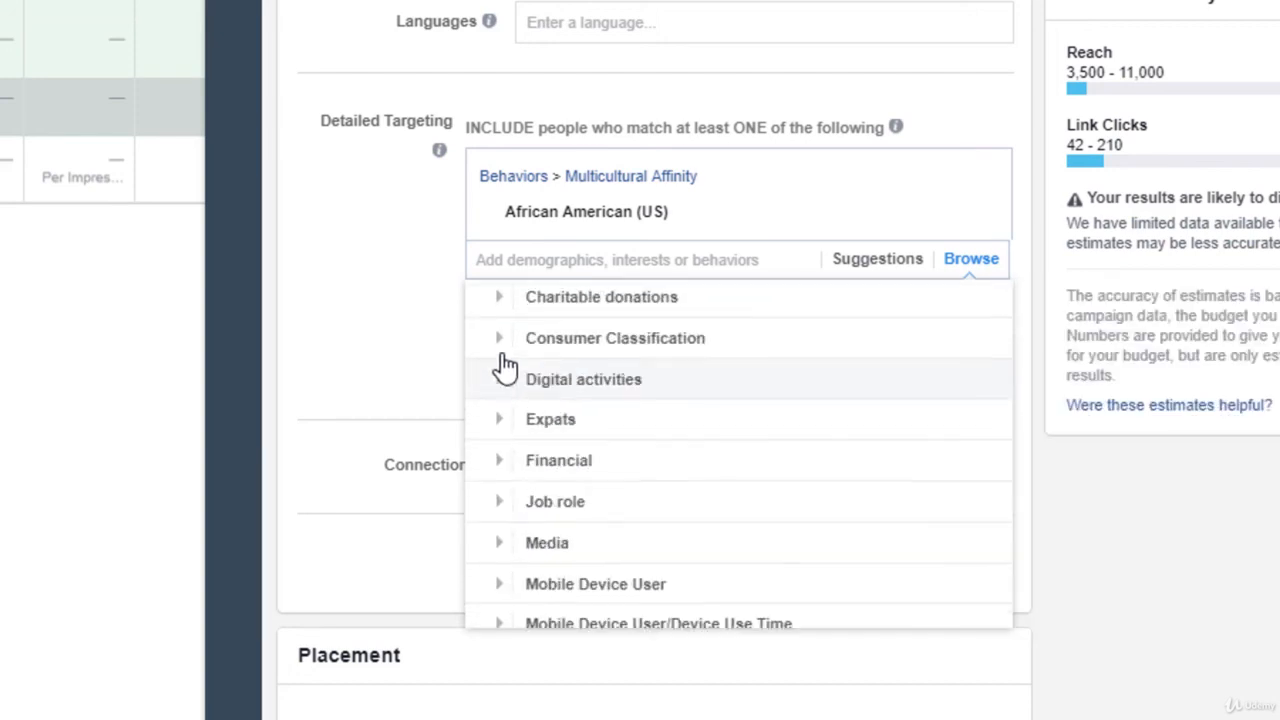
pyautogui.scroll(2, 507, 365)
pyautogui.click(363, 323)
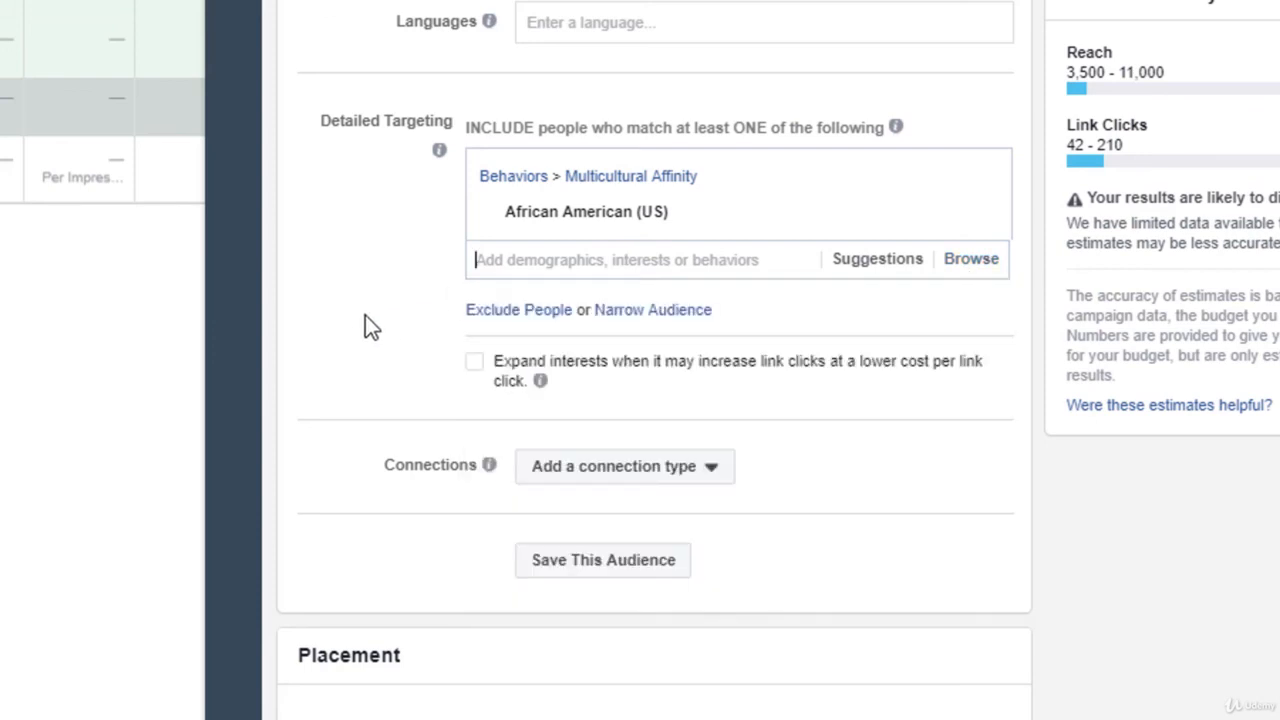
# Step: Try excluding people interested in Kim Kardashian from the test ad set's detailed targeting, and remove the whole exclusion again
pyautogui.click(498, 318)
pyautogui.click(602, 395)
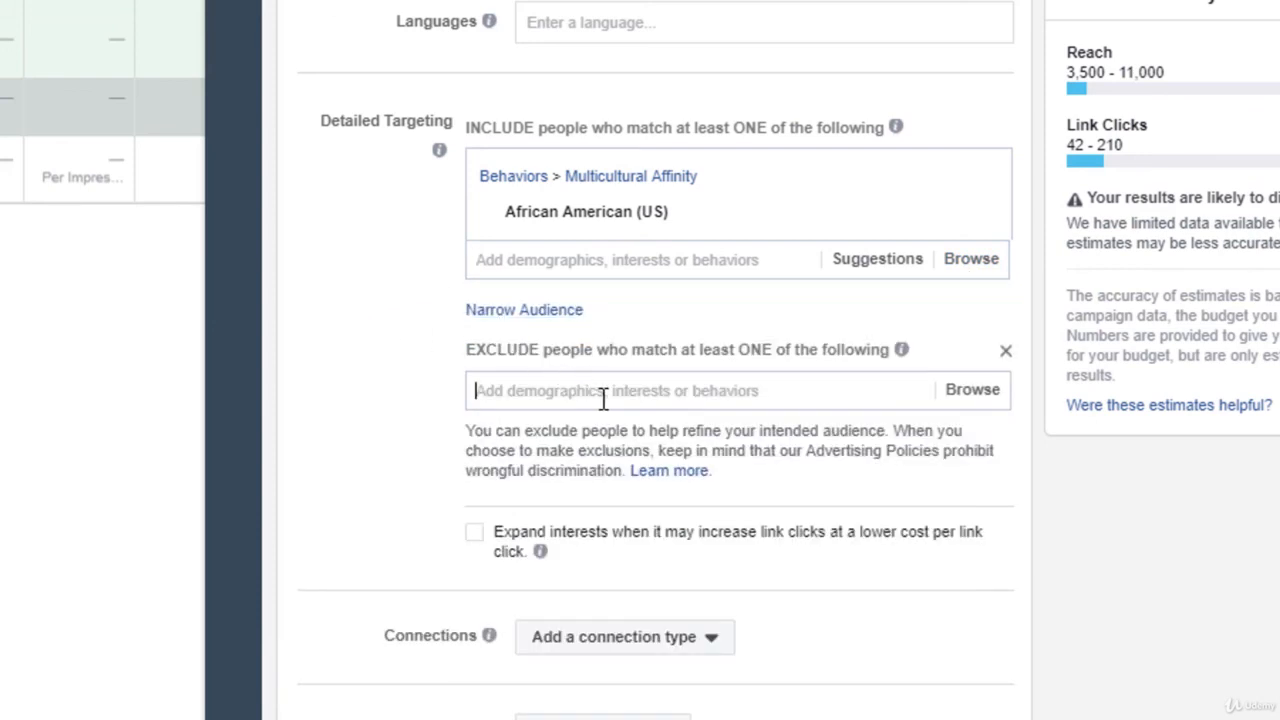
pyautogui.write('ka')
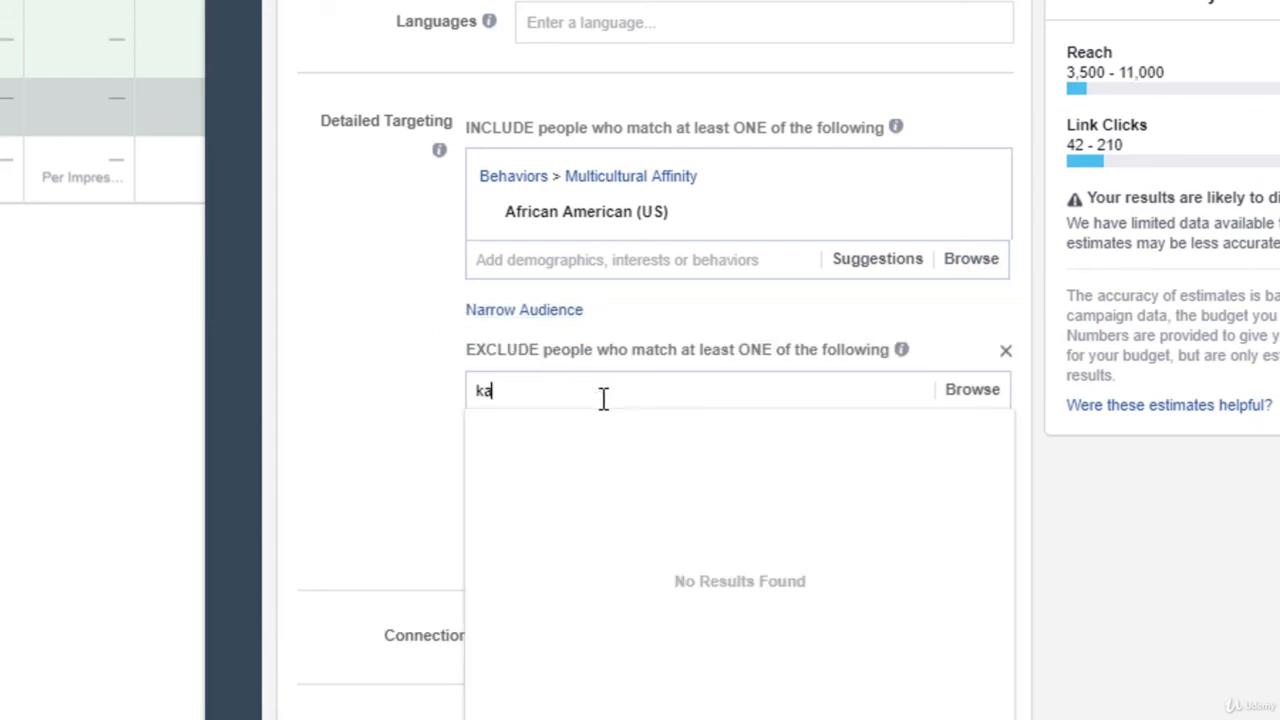
pyautogui.write('r')
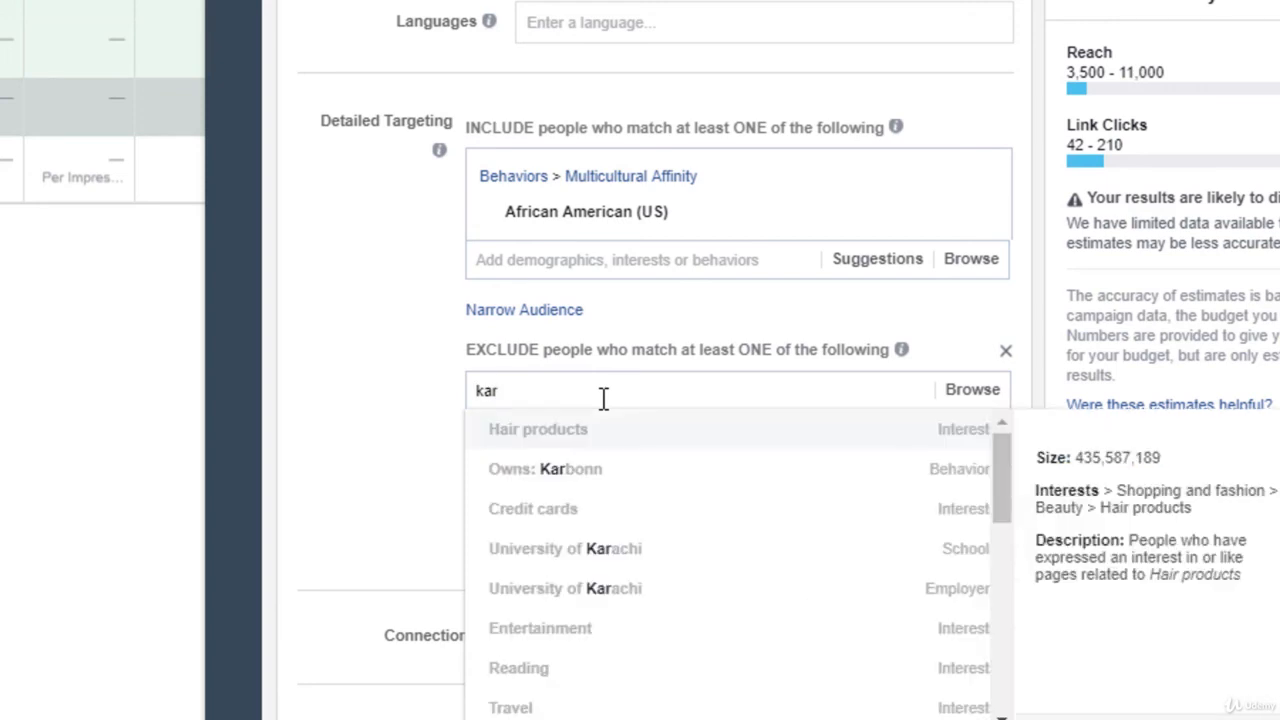
pyautogui.write('dis')
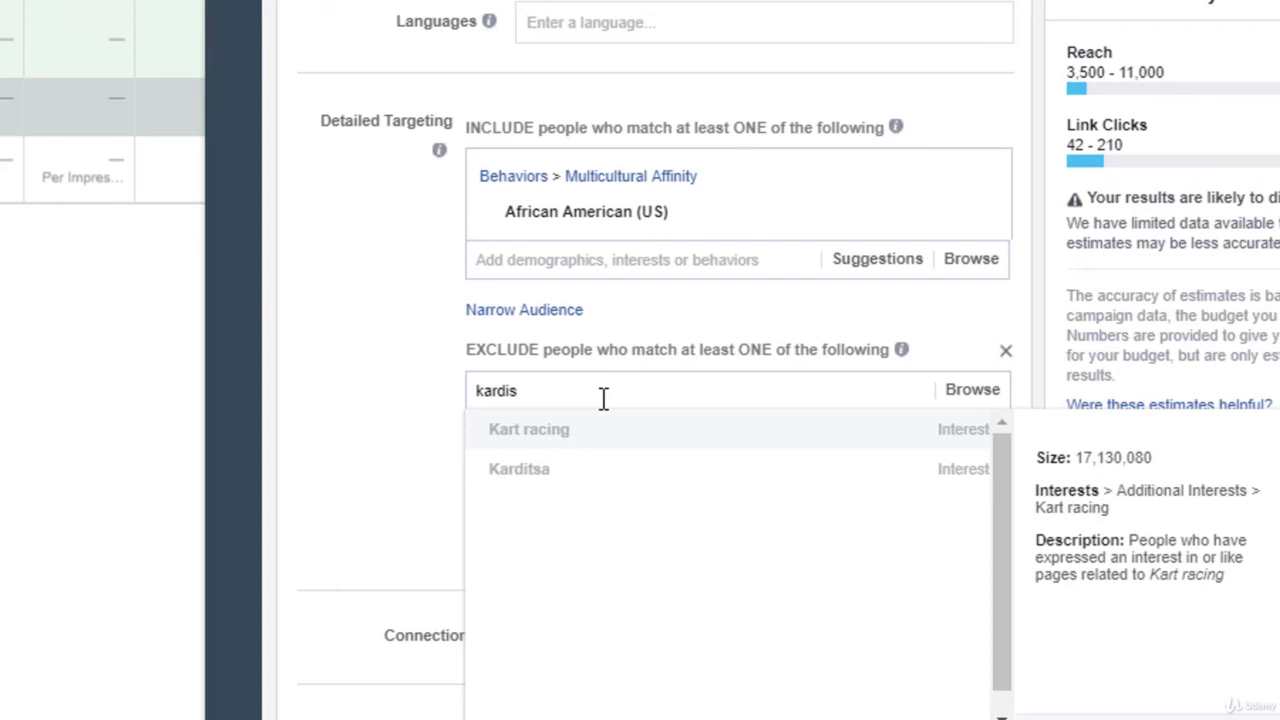
pyautogui.press('BackSpace')
pyautogui.press('BackSpace')
pyautogui.write('ashia')
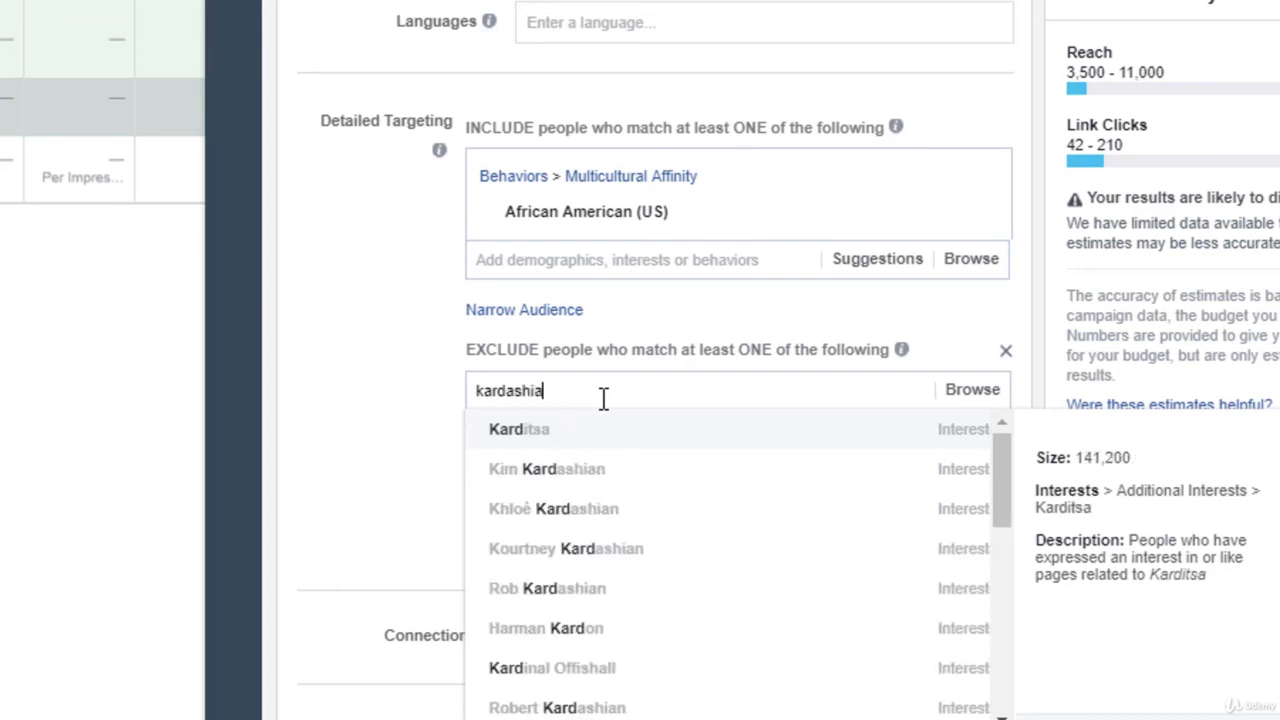
pyautogui.click(637, 446)
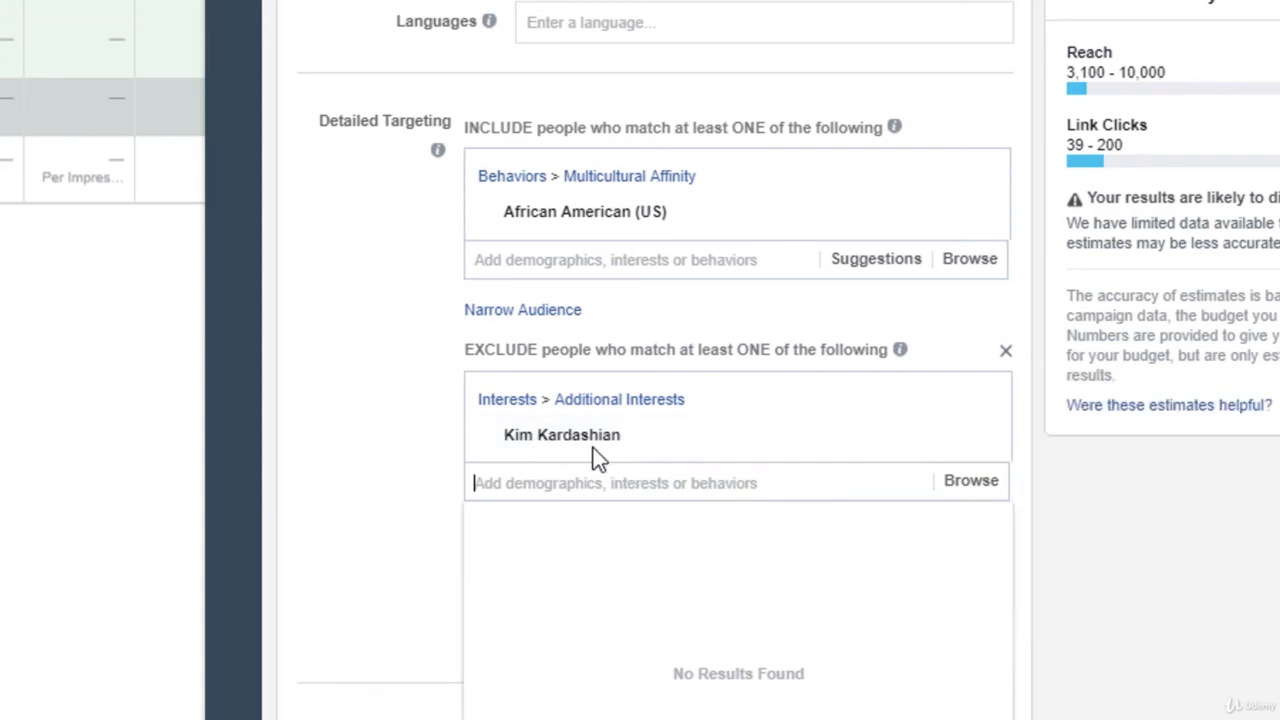
pyautogui.moveTo(589, 449)
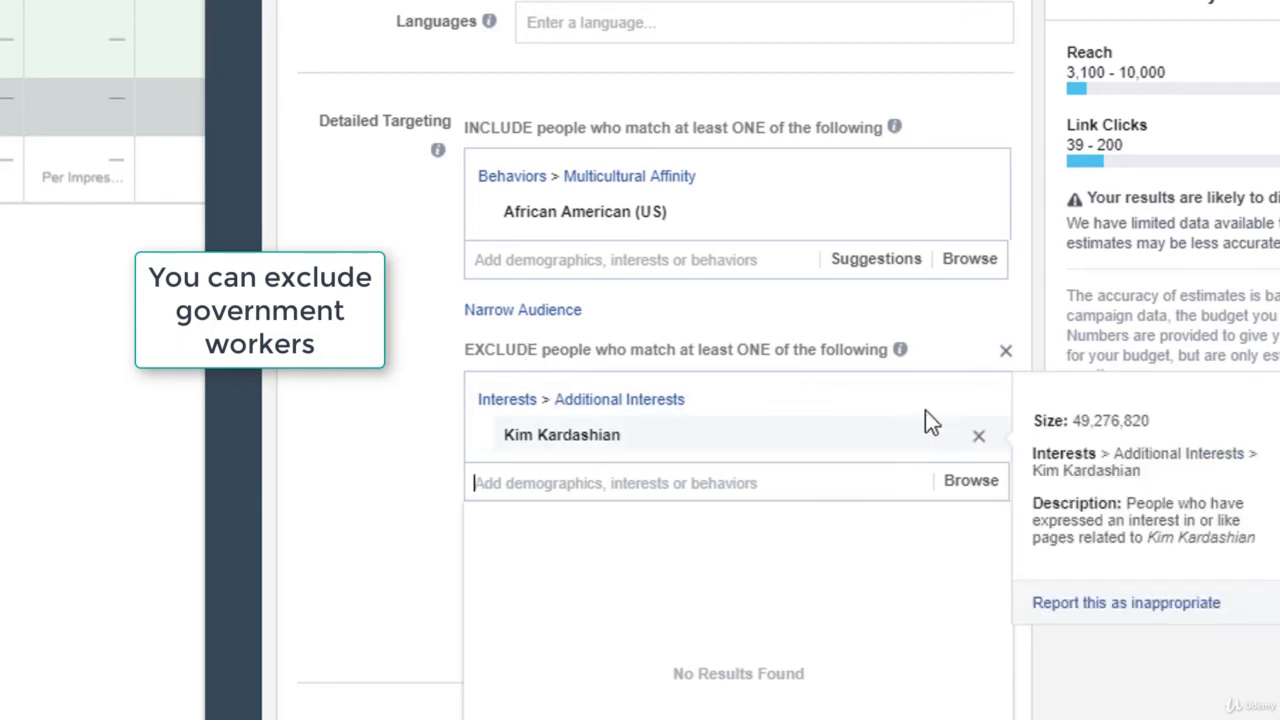
pyautogui.click(1005, 355)
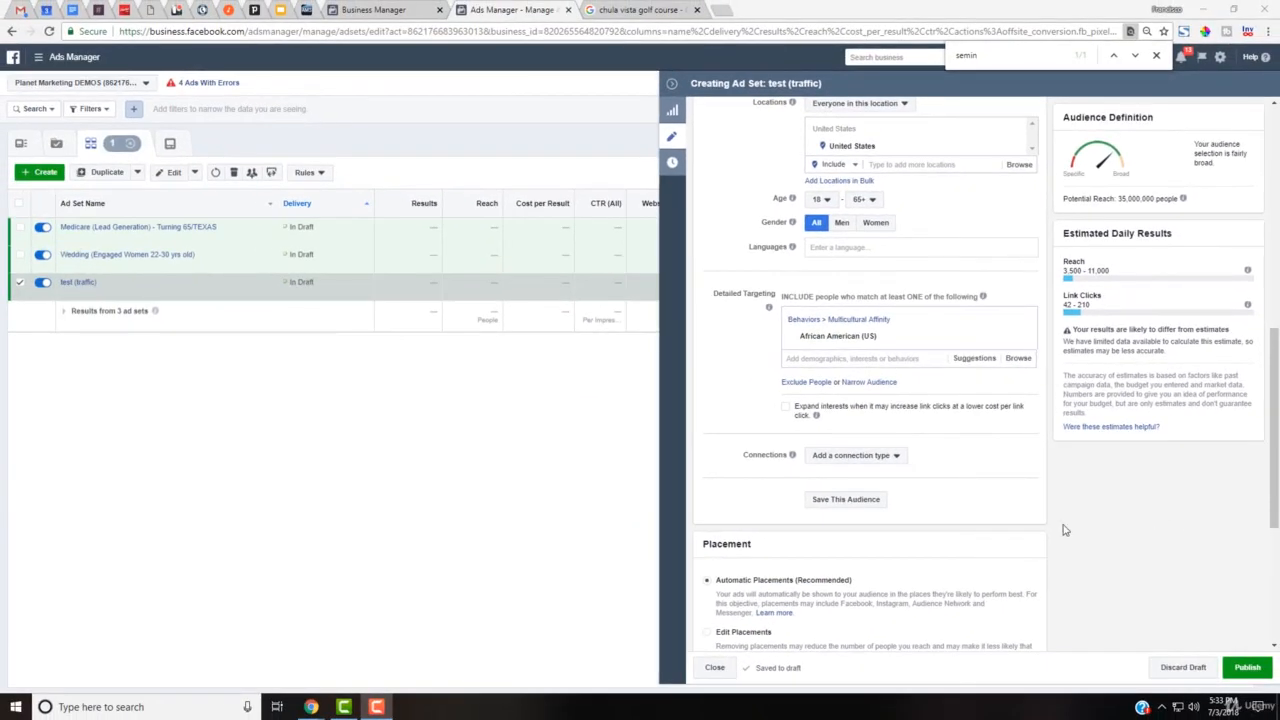